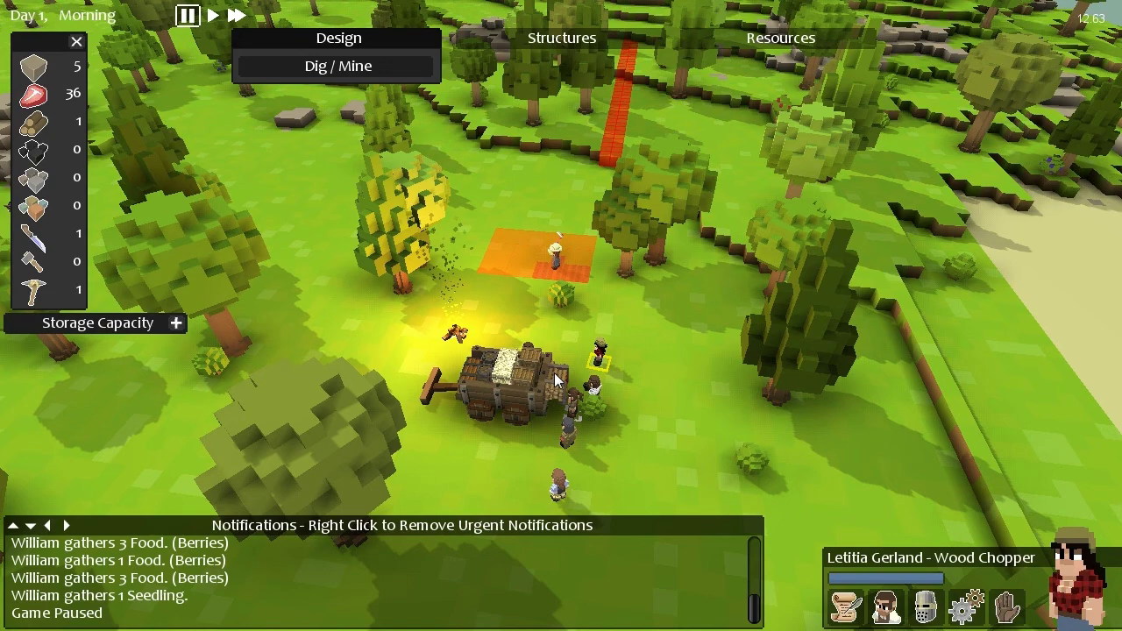
scroll(554, 379, up, 2)
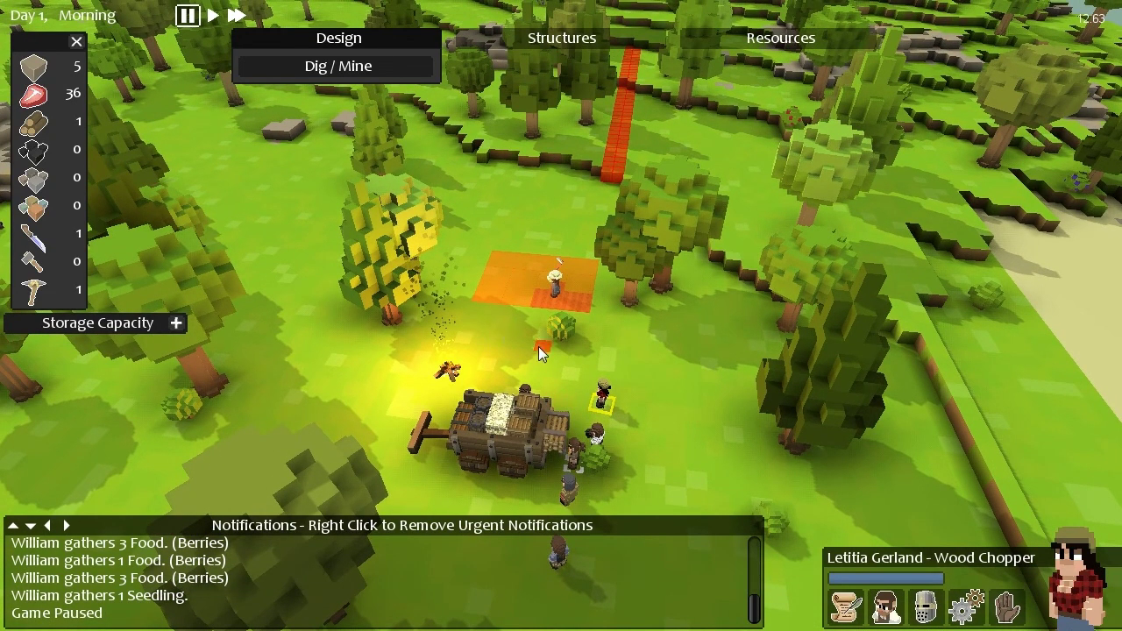
scroll(753, 499, down, 1)
scroll(757, 503, down, 2)
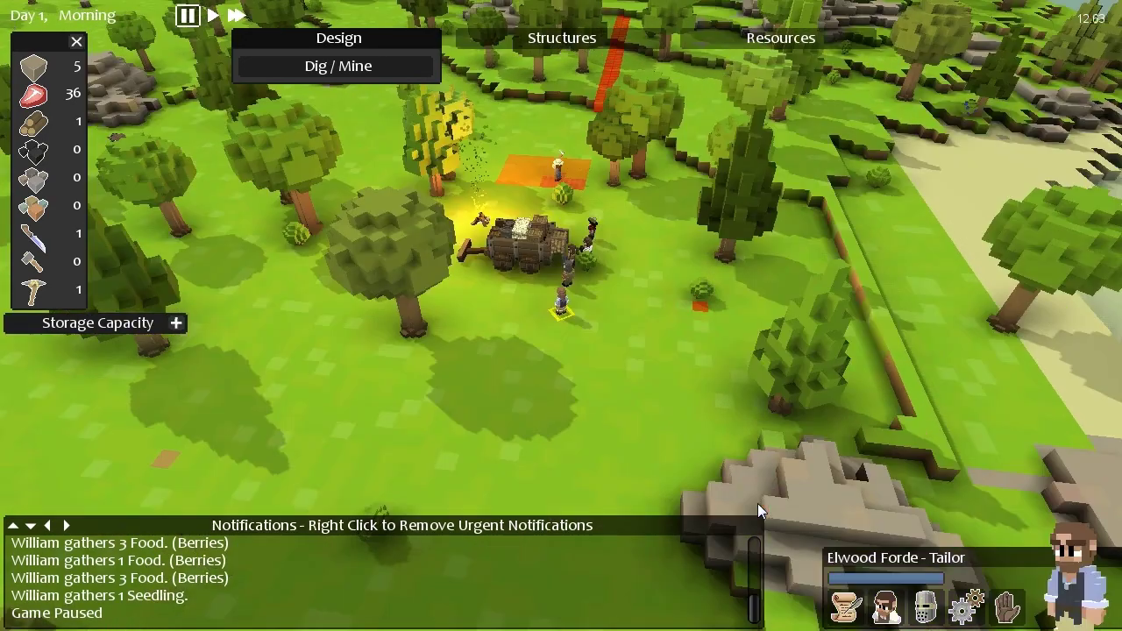
scroll(757, 503, up, 2)
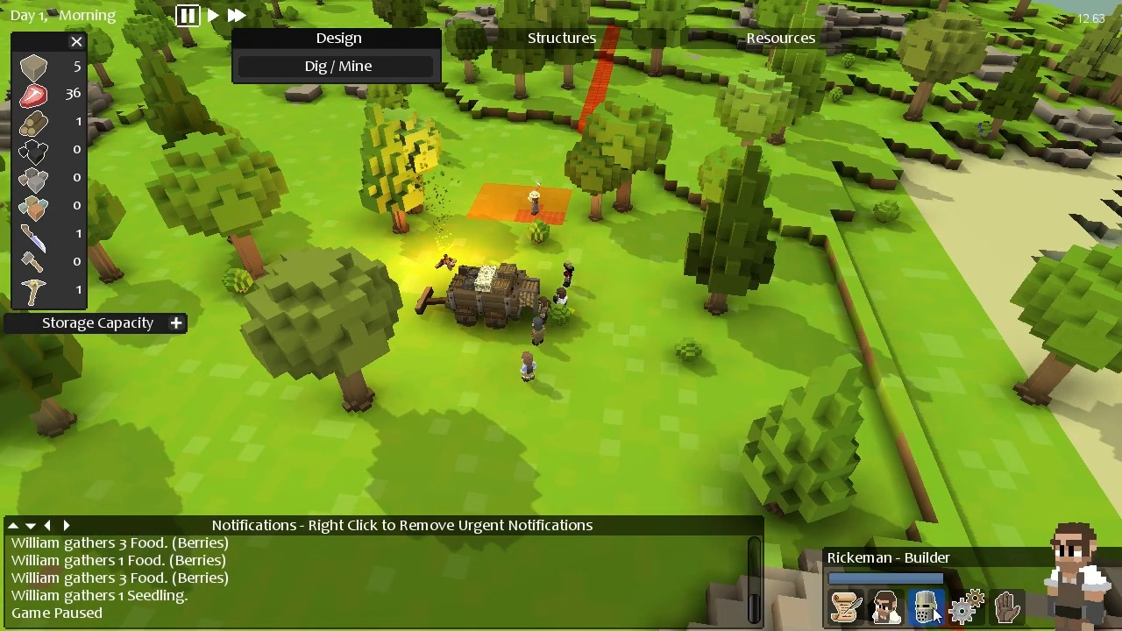
Open Rickeman the Builder's unit stats, showing his Iron Hammer and 1.75/10 inventory mass.
click(926, 606)
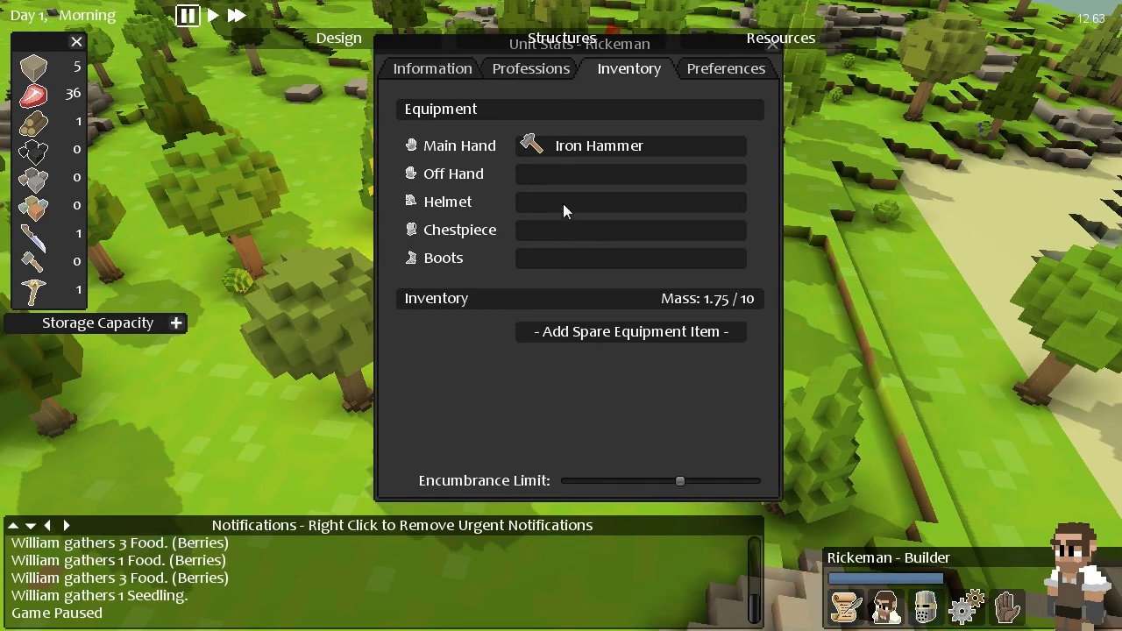
Cycle from Samantha's Stone Hammer to Ferdinand's Copper Pickaxe, then close Unit Stats.
key(Tab)
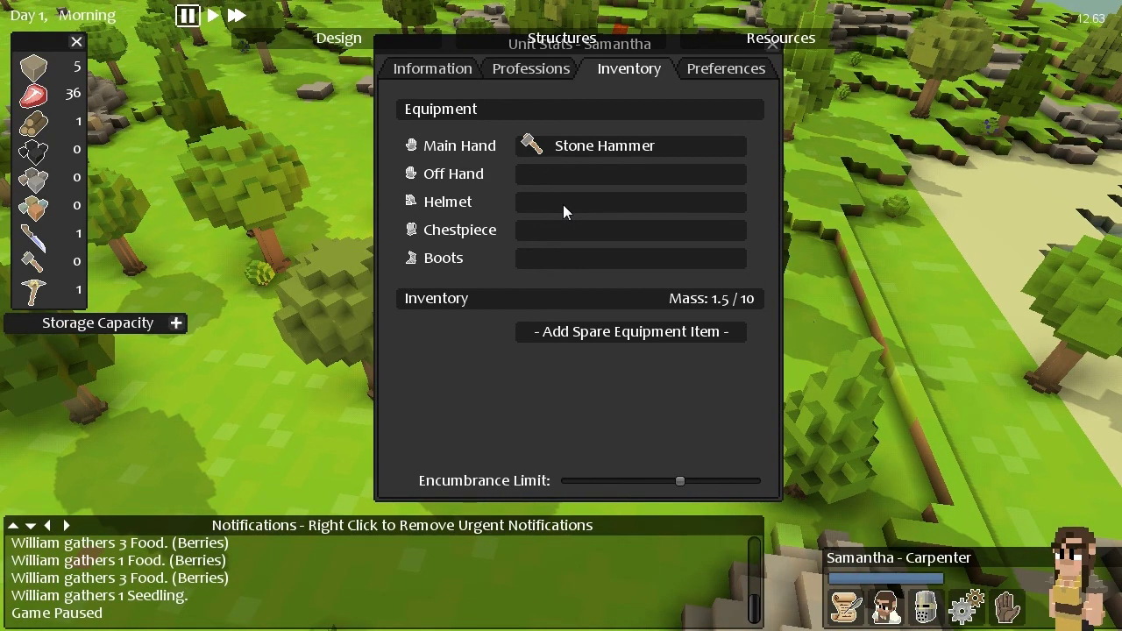
key(Tab)
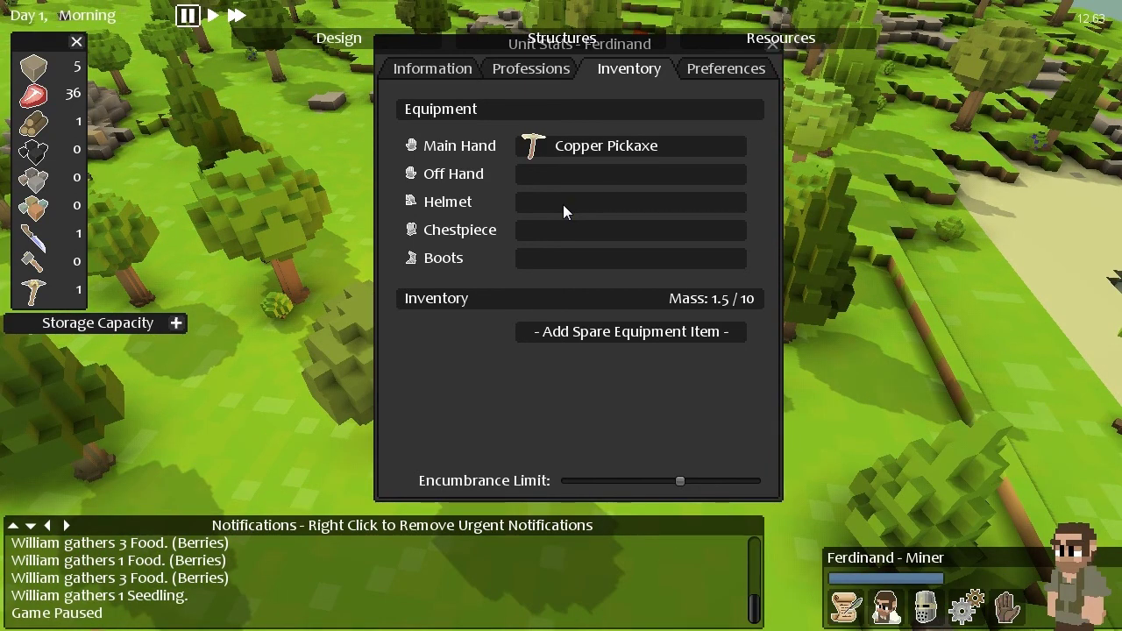
click(773, 45)
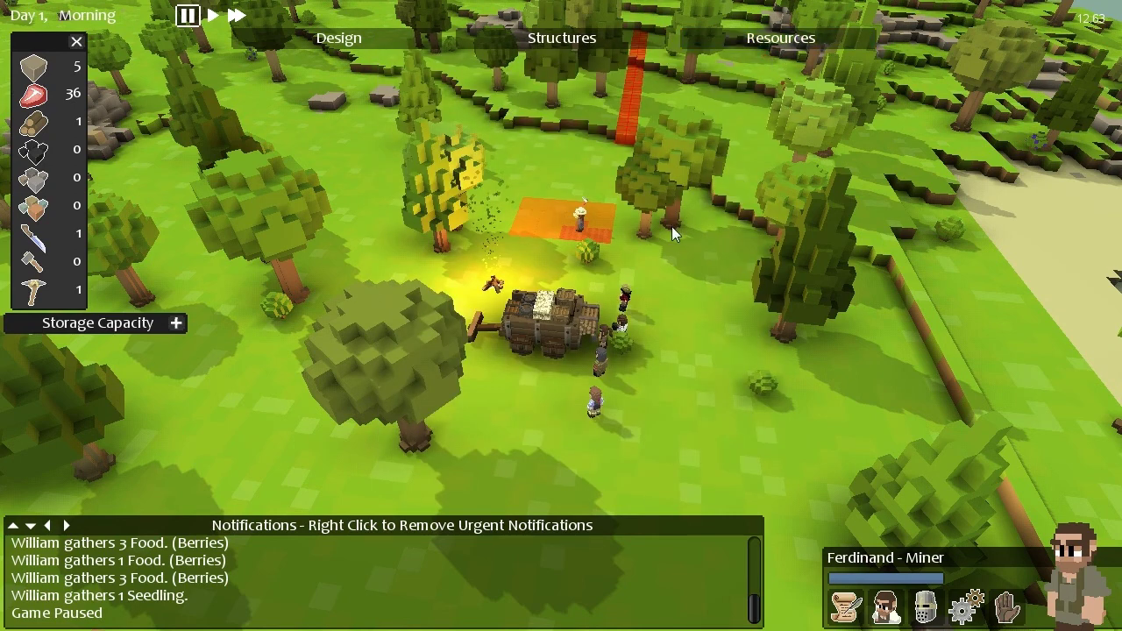
scroll(671, 226, up, 1)
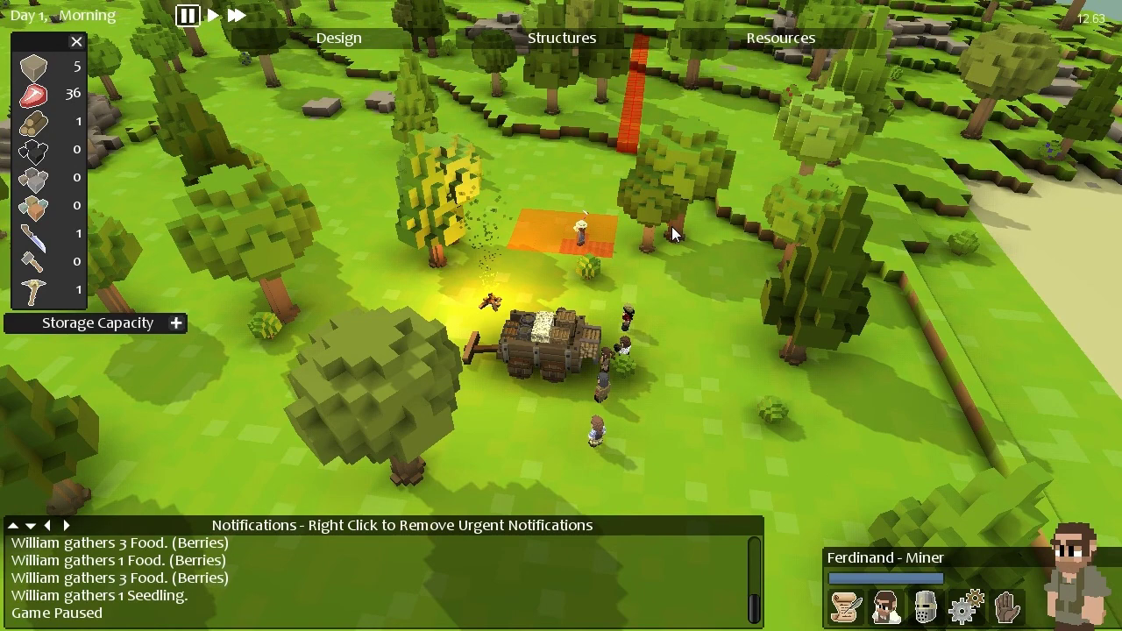
scroll(671, 226, down, 1)
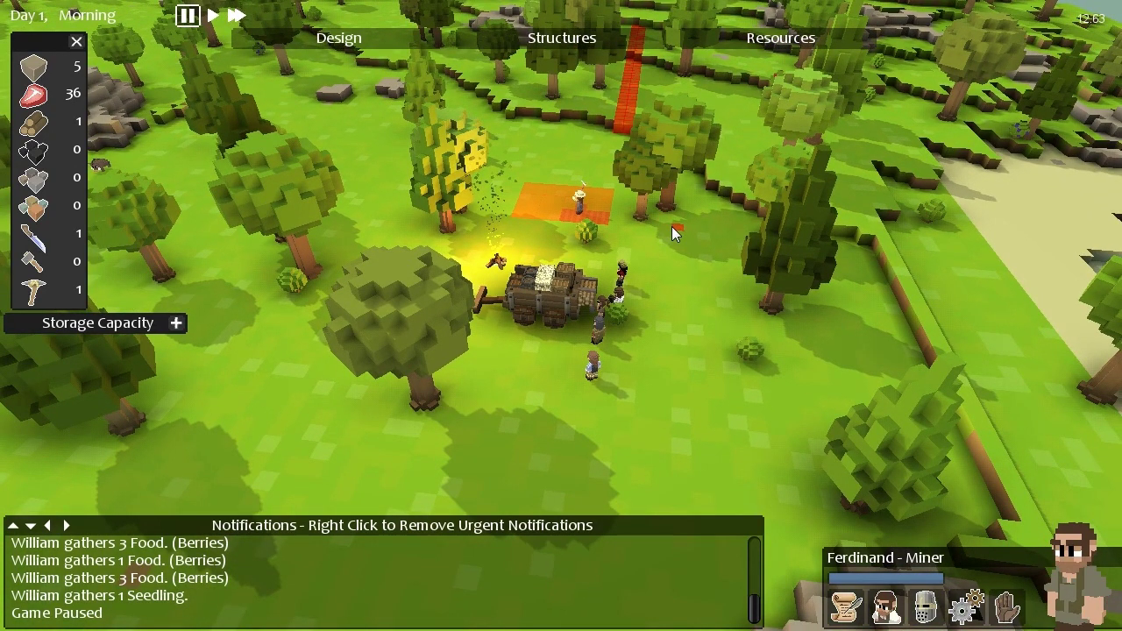
scroll(210, 19, up, 1)
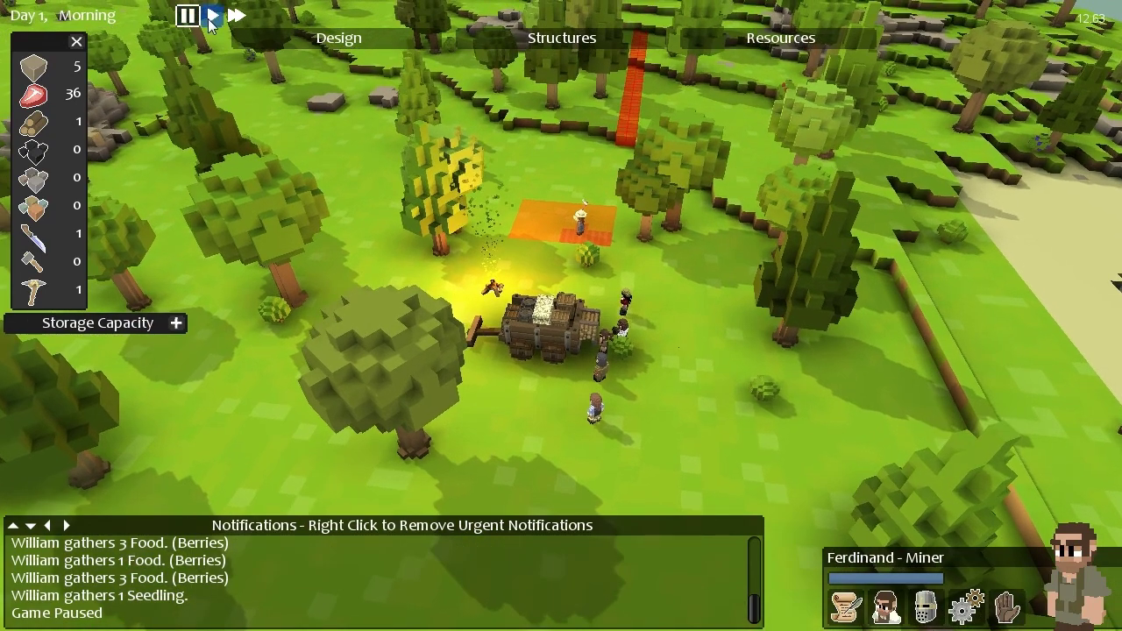
Resume the paused game so colonists return to gathering berries.
click(210, 19)
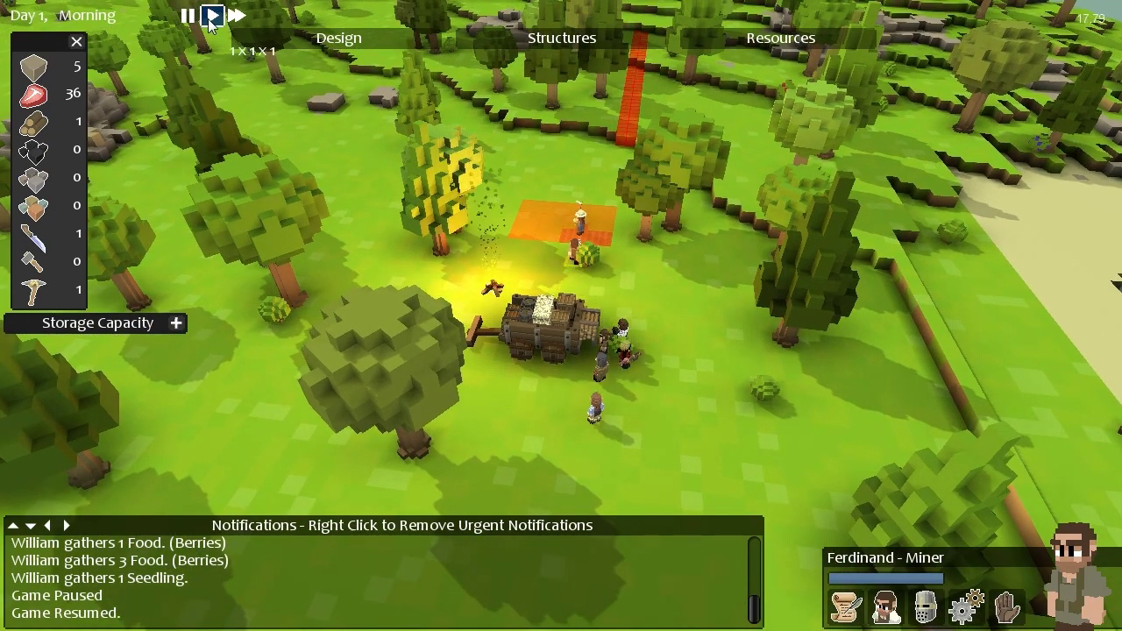
scroll(210, 19, down, 1)
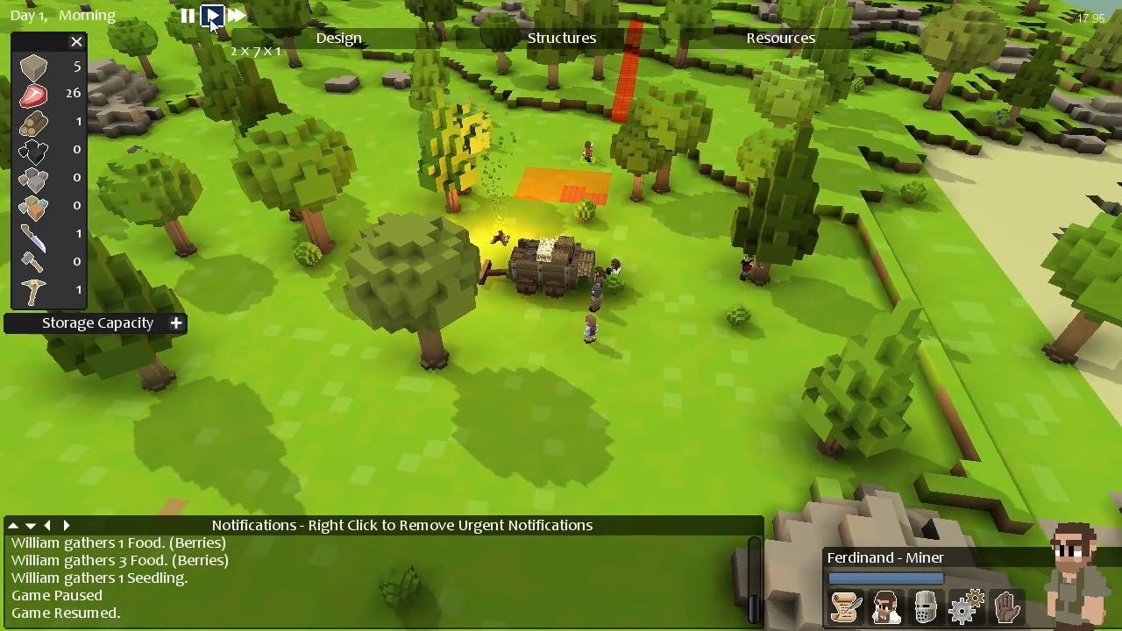
scroll(212, 20, up, 2)
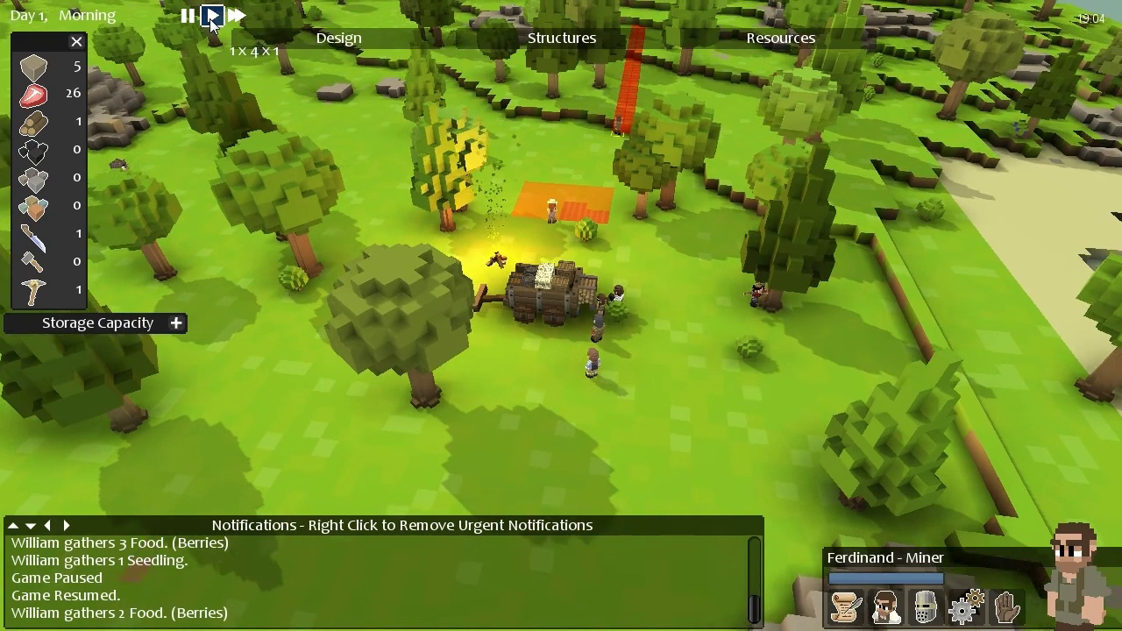
scroll(212, 19, up, 3)
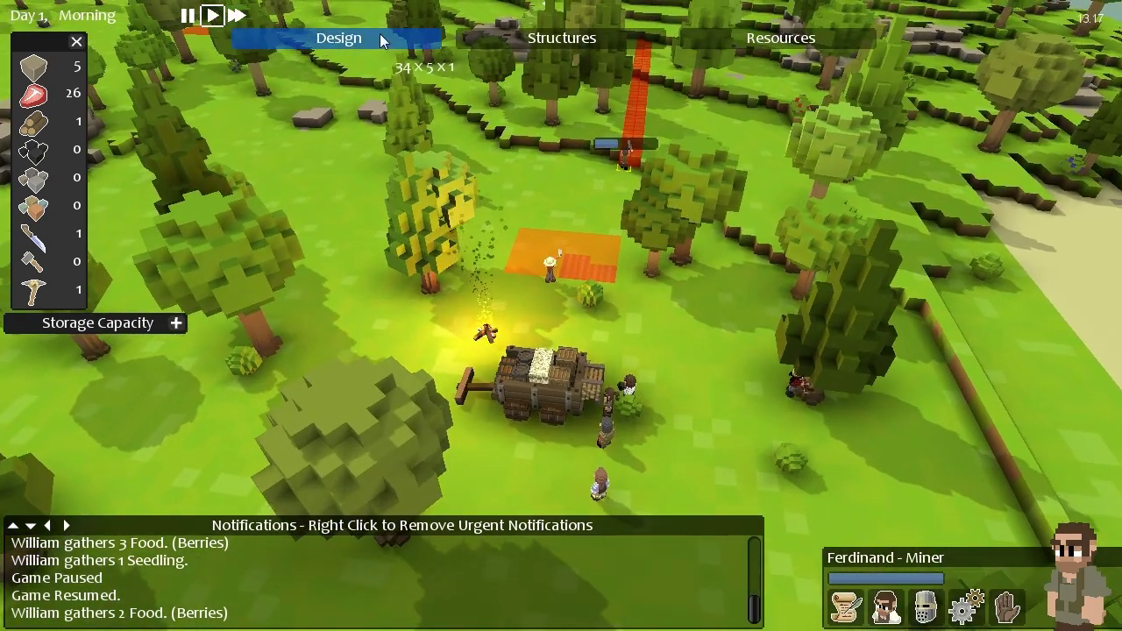
Pick Dig/Mine under Design, then save the game through the pause menu.
click(379, 34)
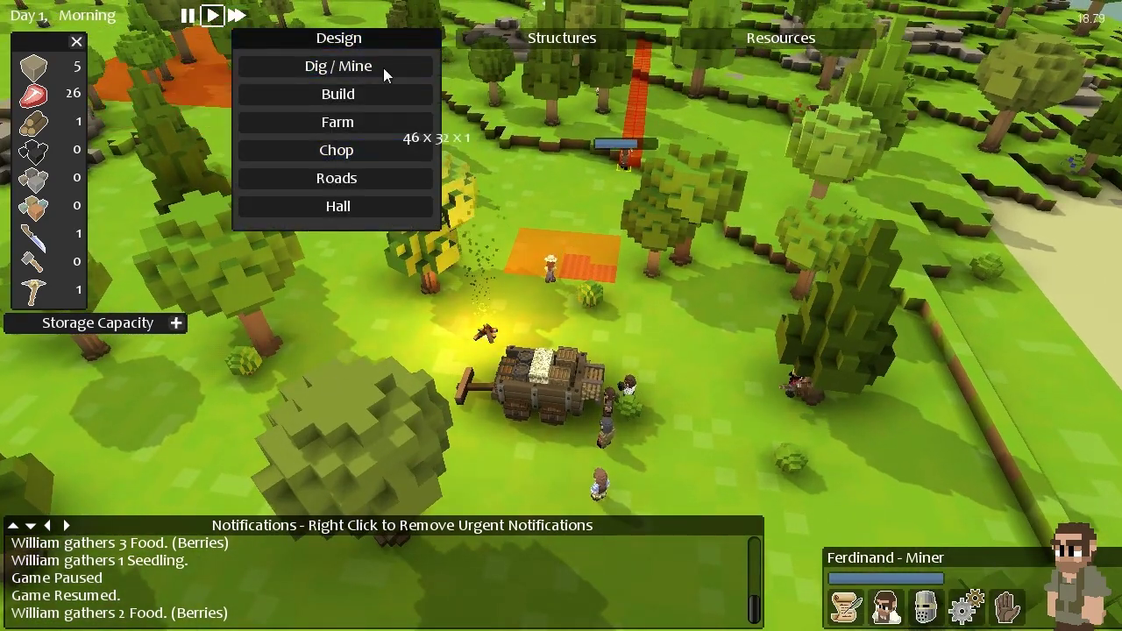
click(383, 67)
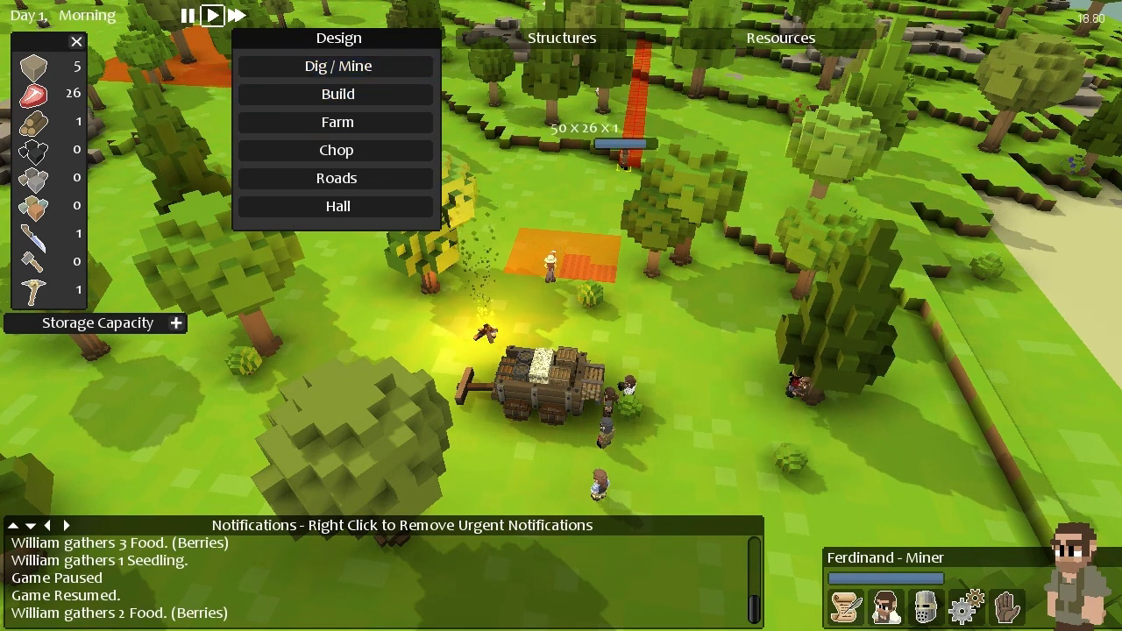
key(Escape)
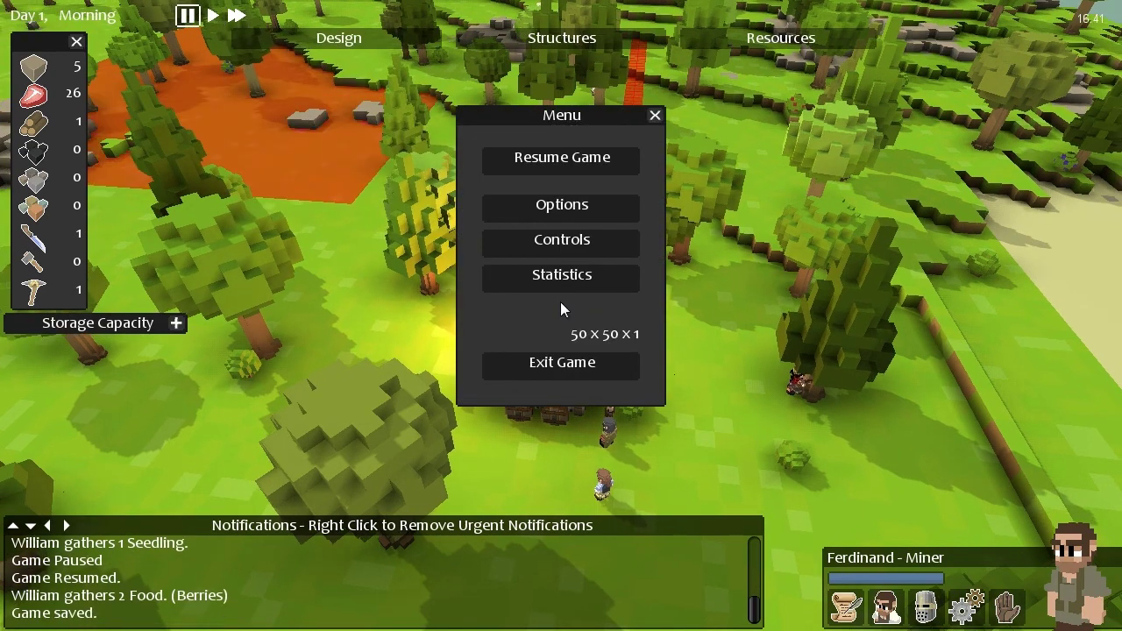
click(655, 115)
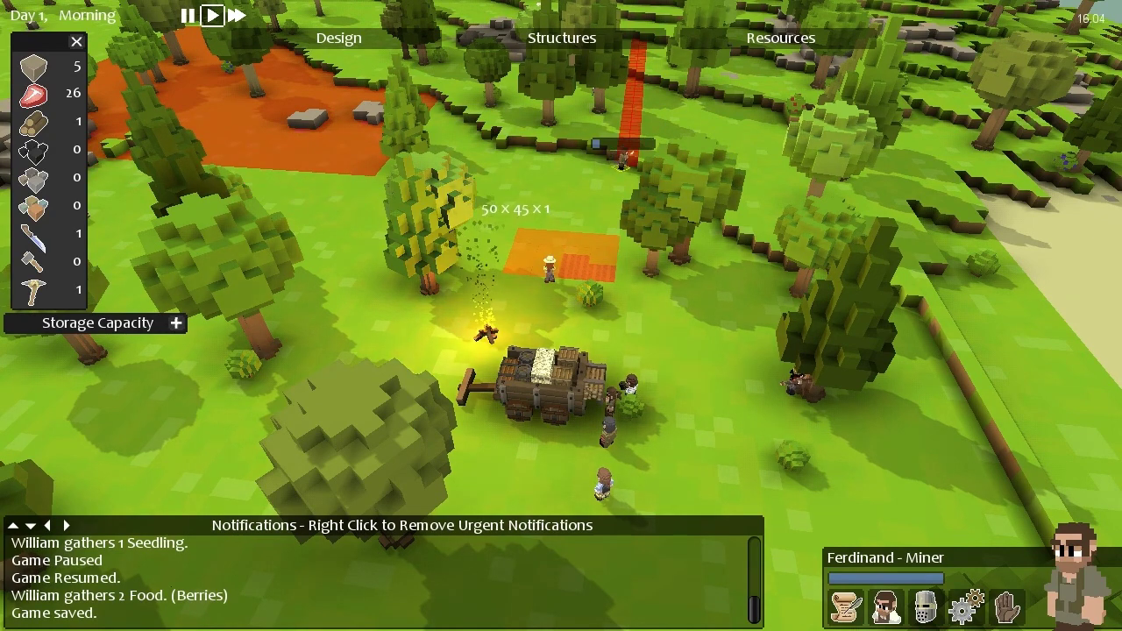
Pan over the terrain toward the trench and reopen the Design and Structures menus.
key(w)
key(a)
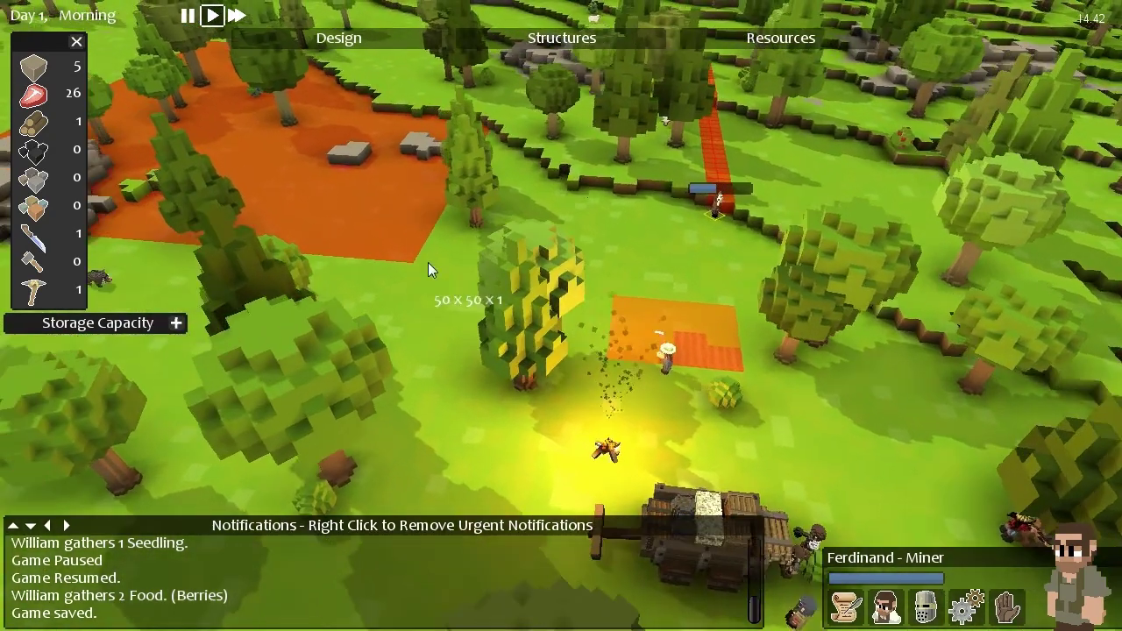
click(390, 44)
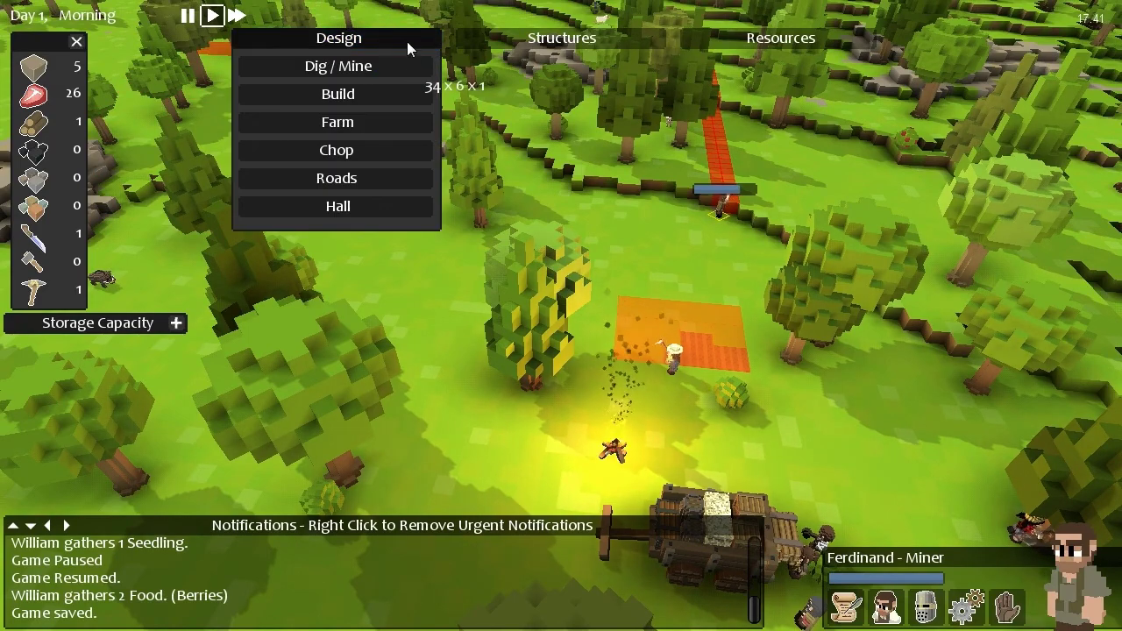
key(d)
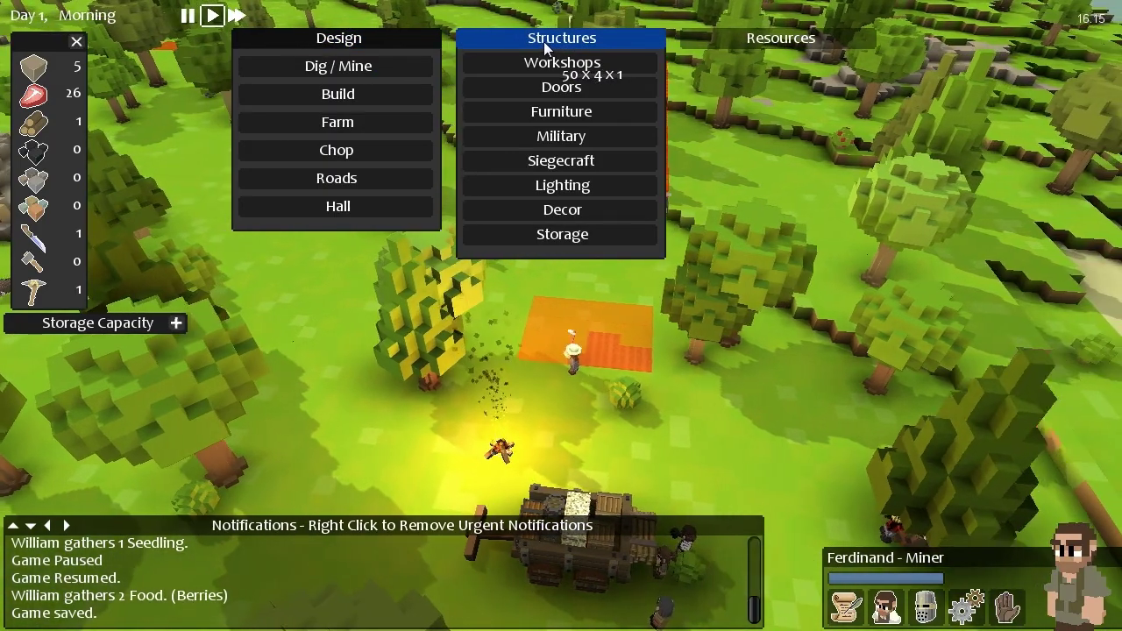
click(404, 41)
key(w)
key(a)
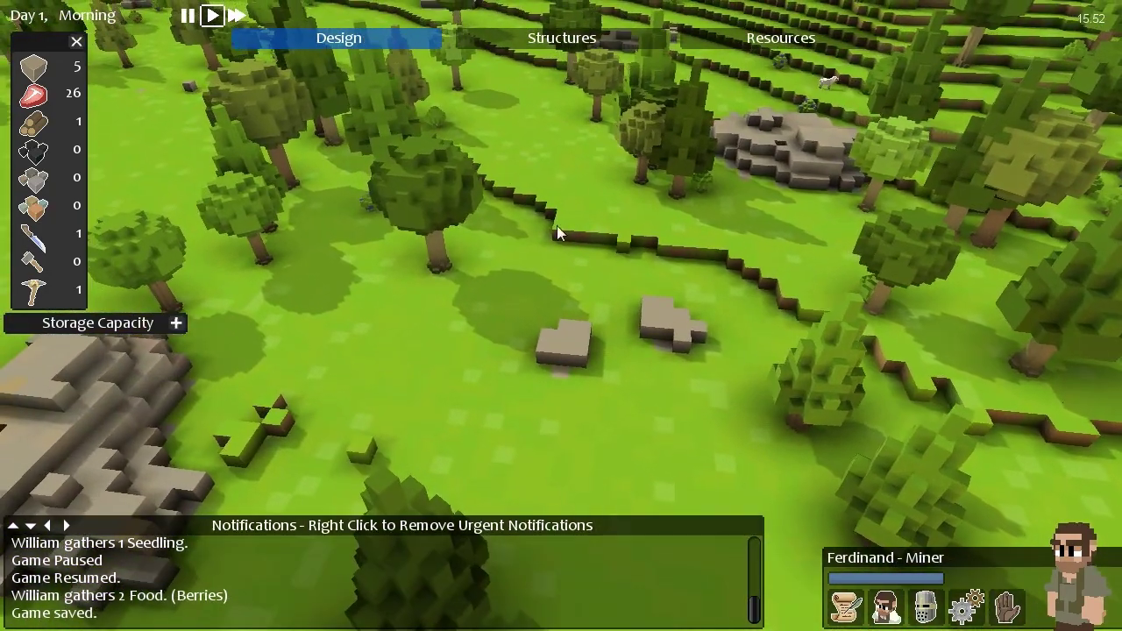
key(d)
key(s)
key(s)
key(d)
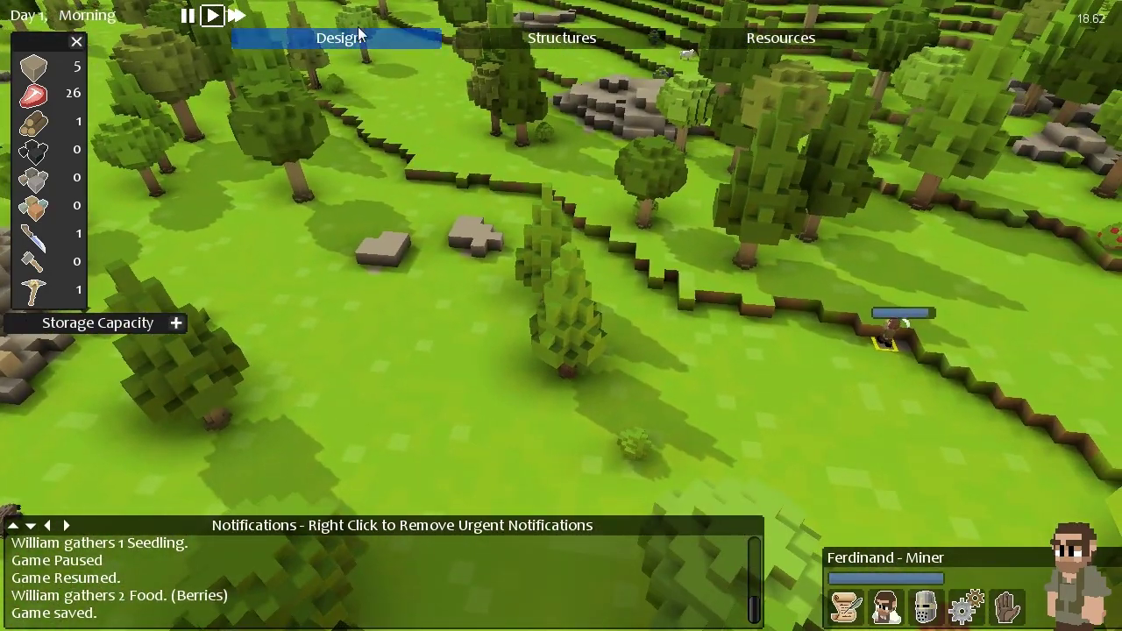
click(347, 59)
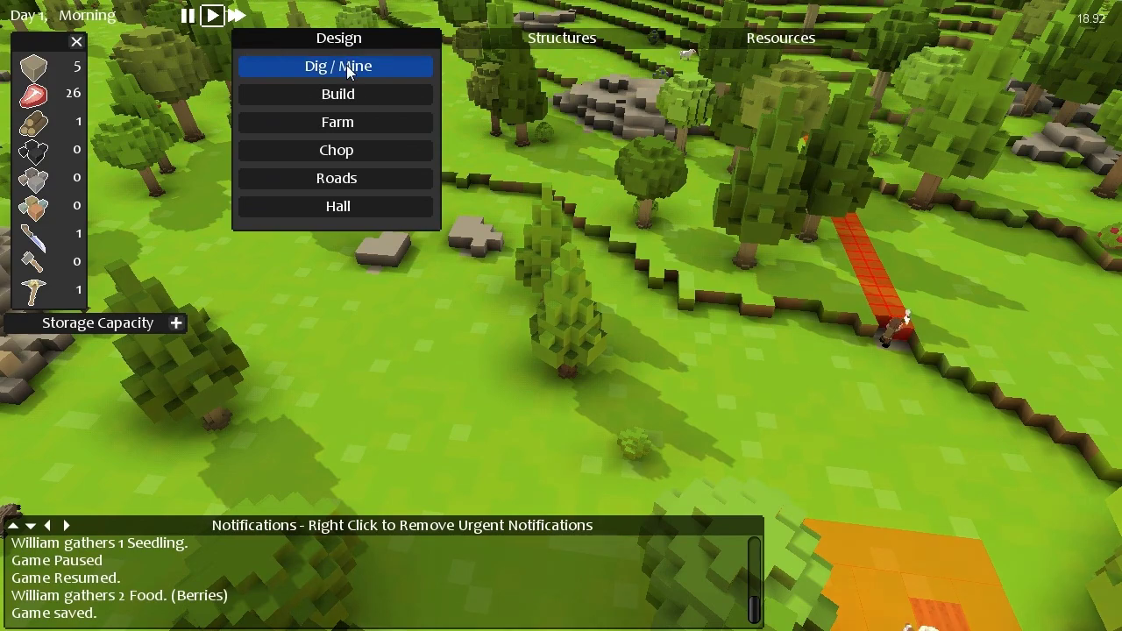
scroll(430, 180, down, 3)
scroll(571, 239, down, 3)
scroll(572, 240, down, 3)
scroll(626, 318, down, 1)
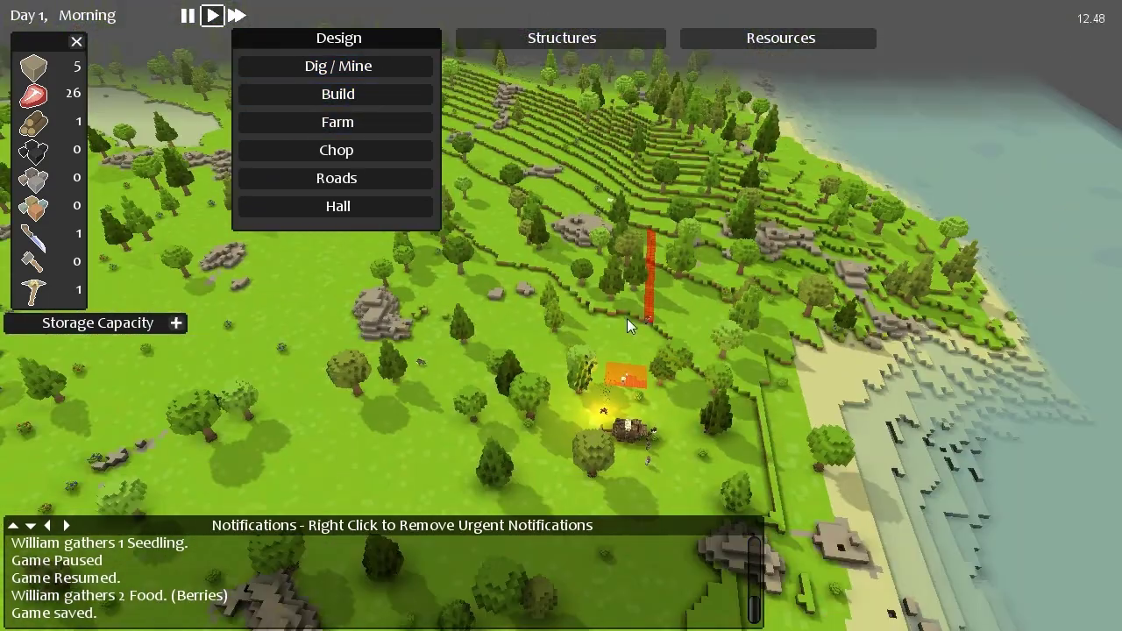
scroll(639, 336, up, 3)
scroll(639, 335, up, 2)
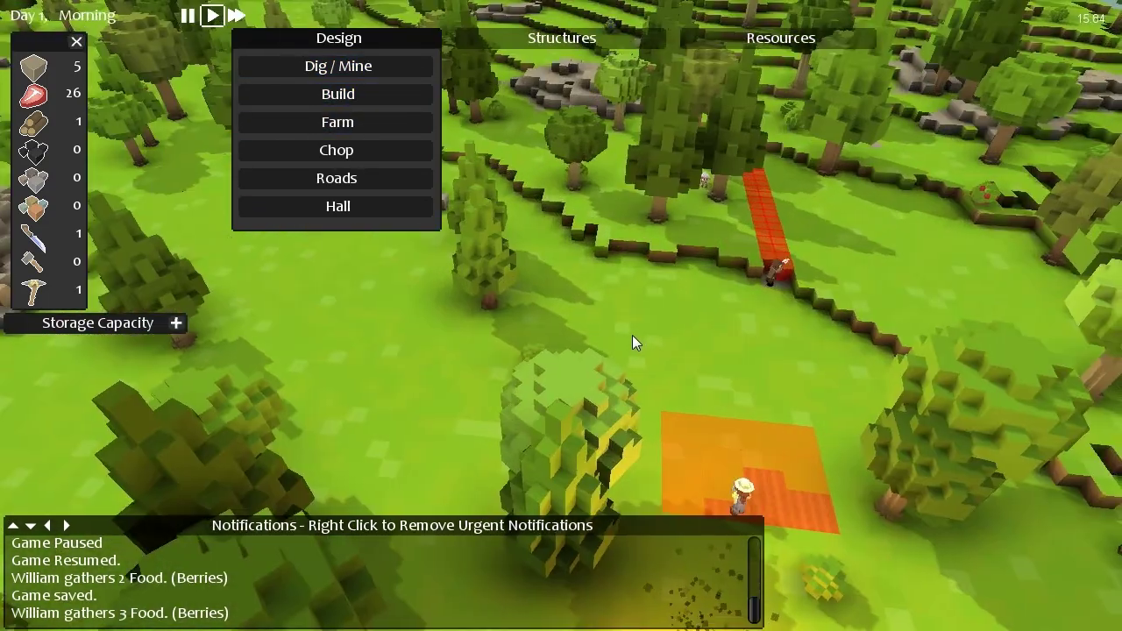
scroll(634, 342, down, 2)
scroll(578, 205, down, 1)
click(562, 39)
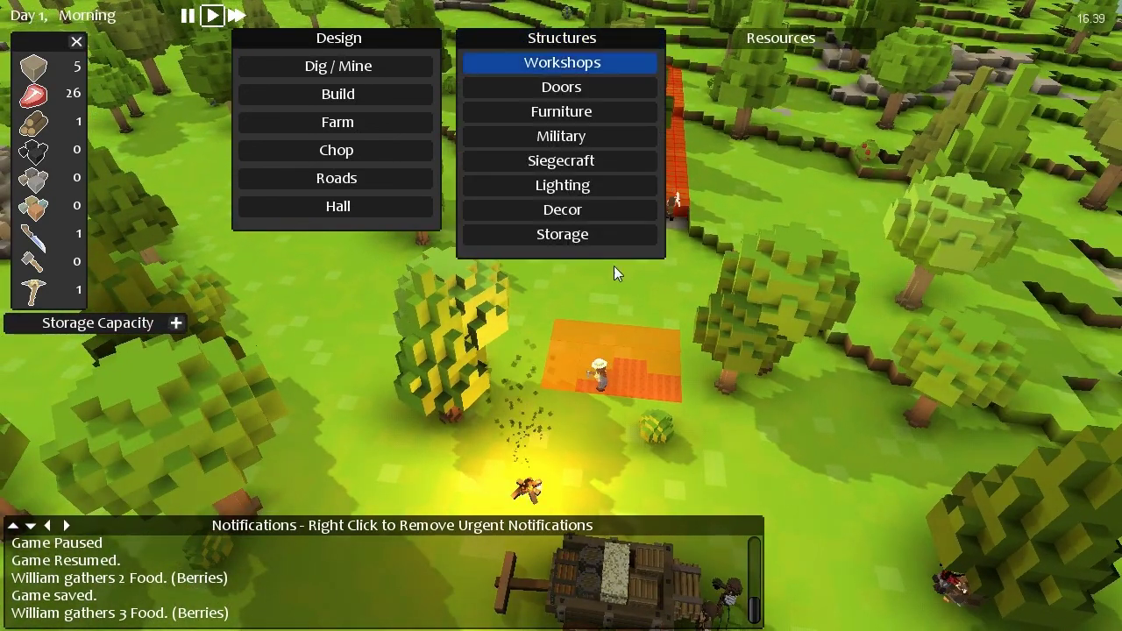
click(575, 235)
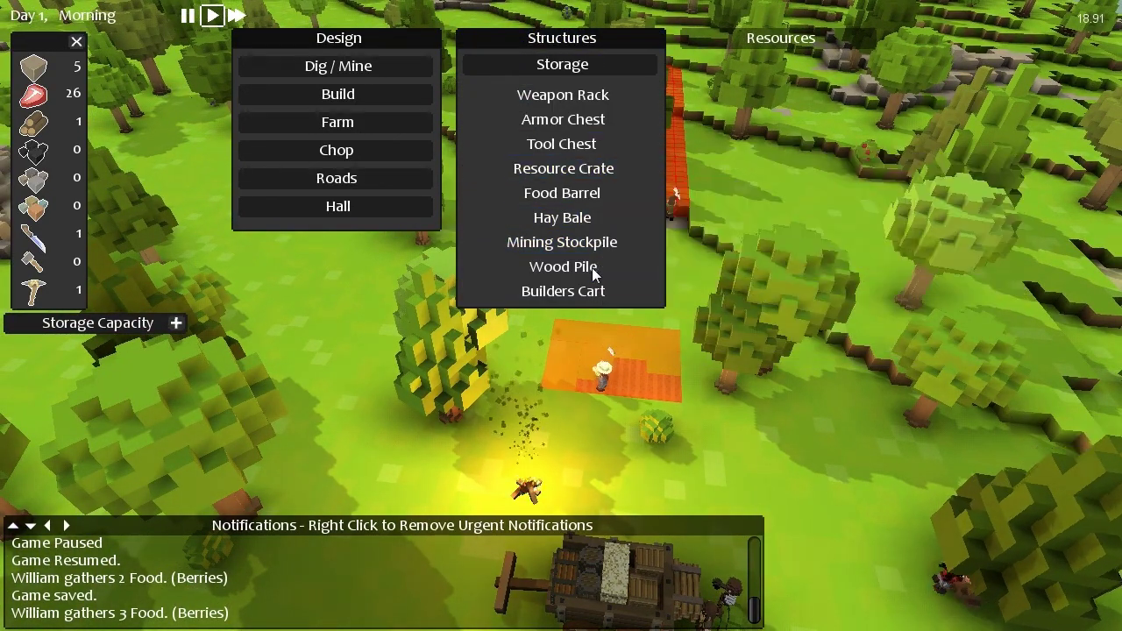
click(584, 241)
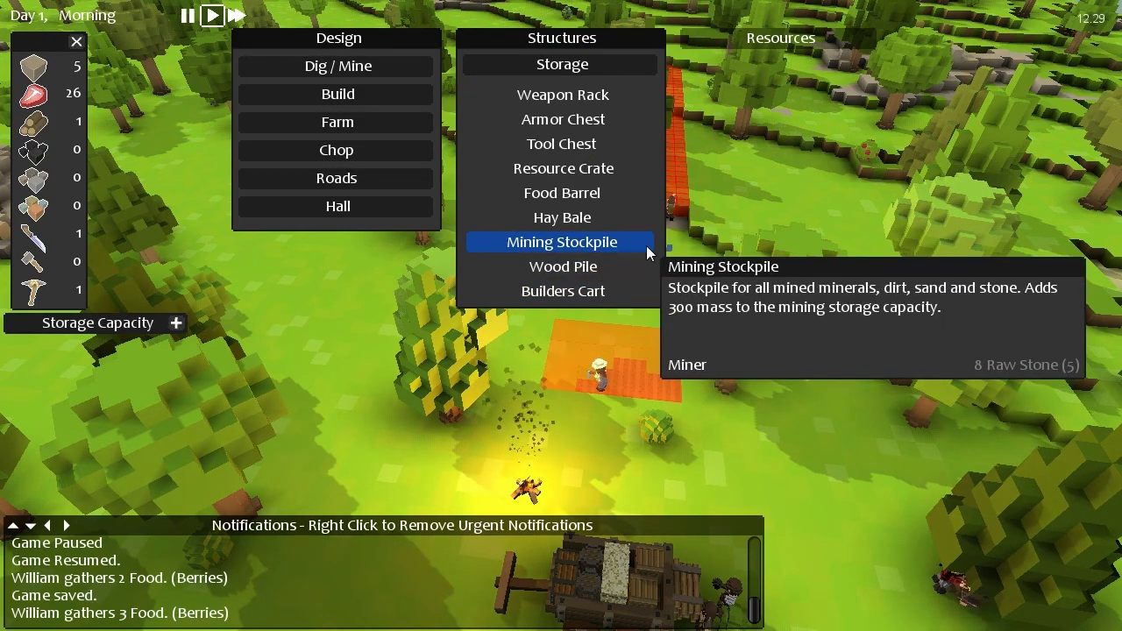
key(a)
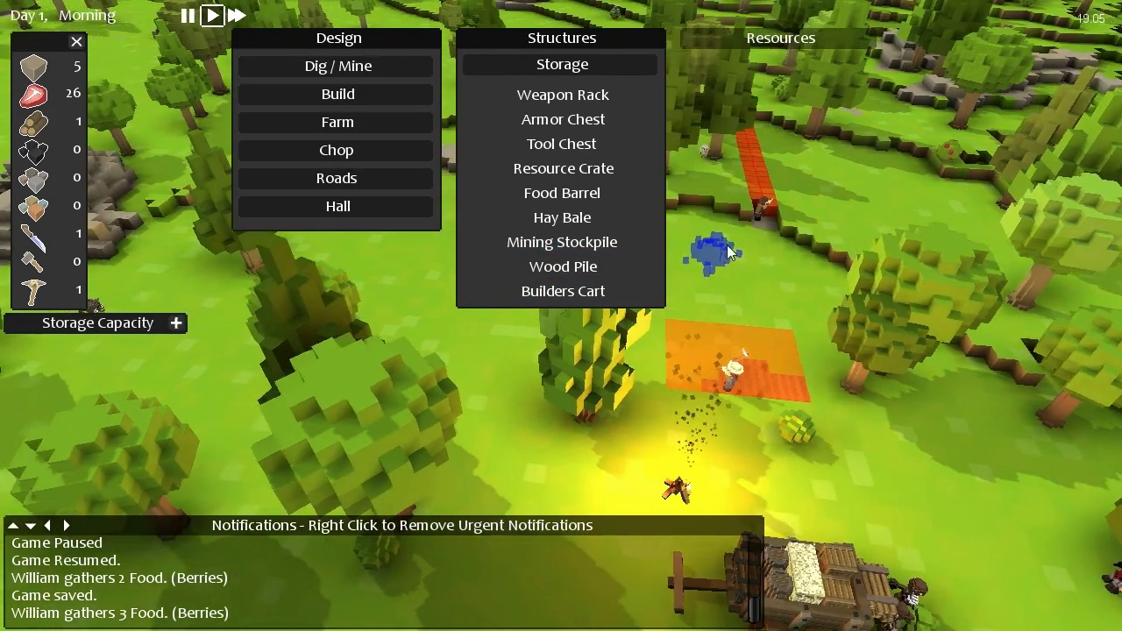
key(s)
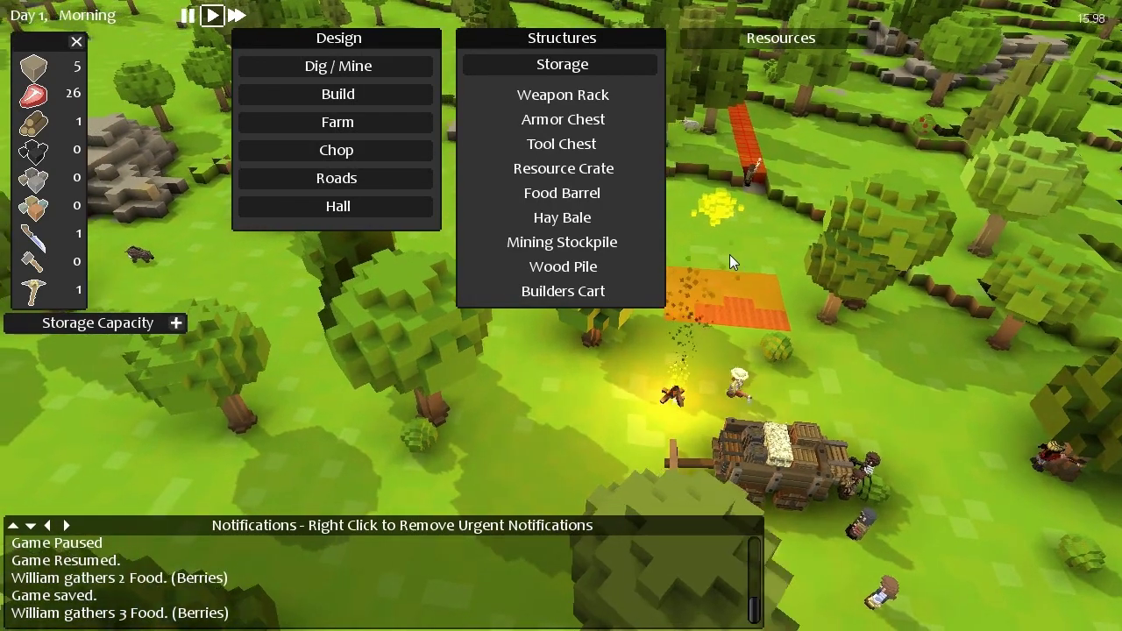
key(s)
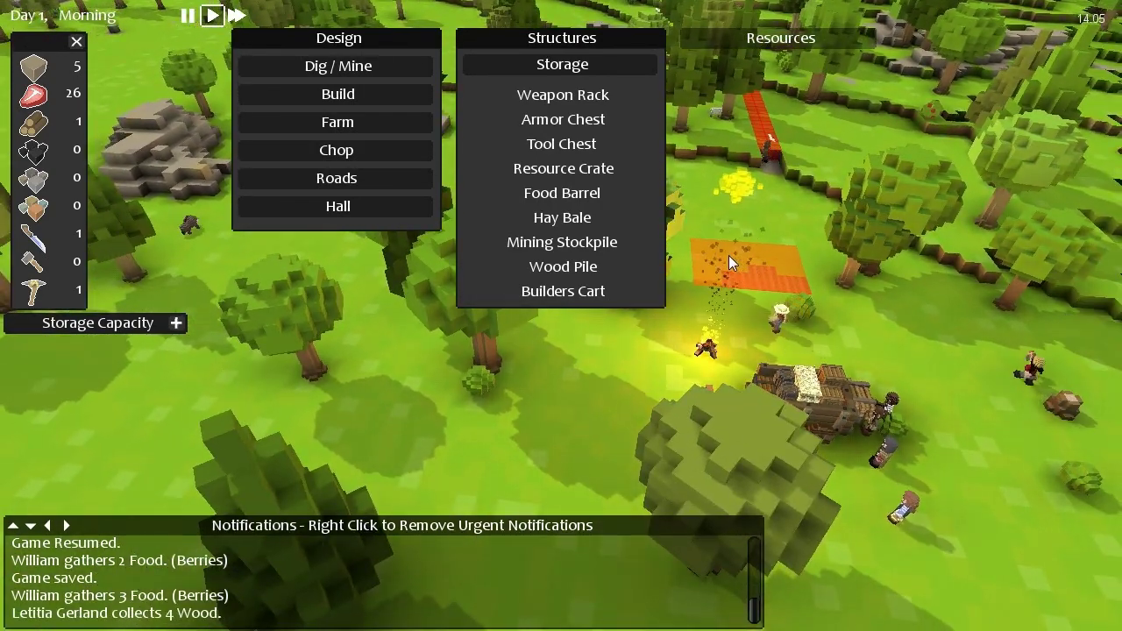
key(s)
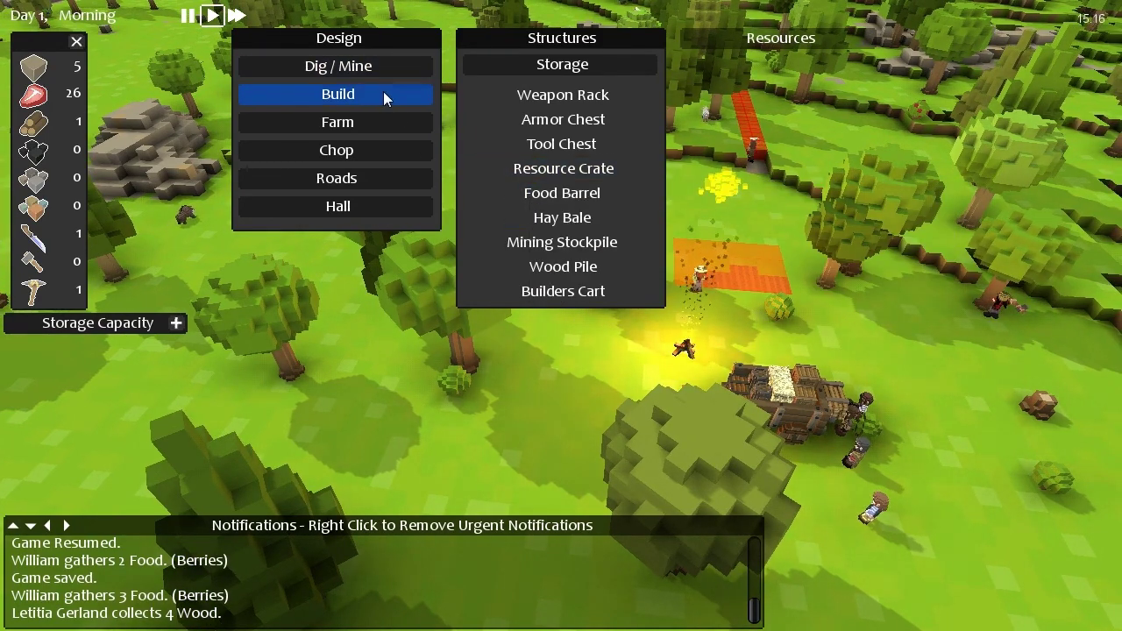
key(s)
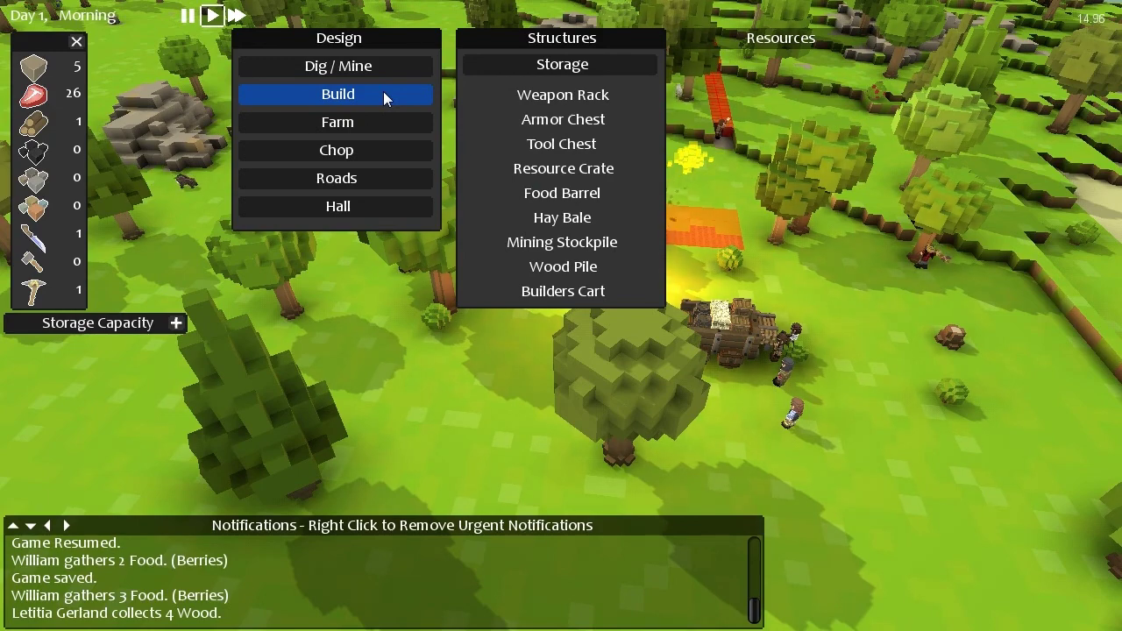
key(s)
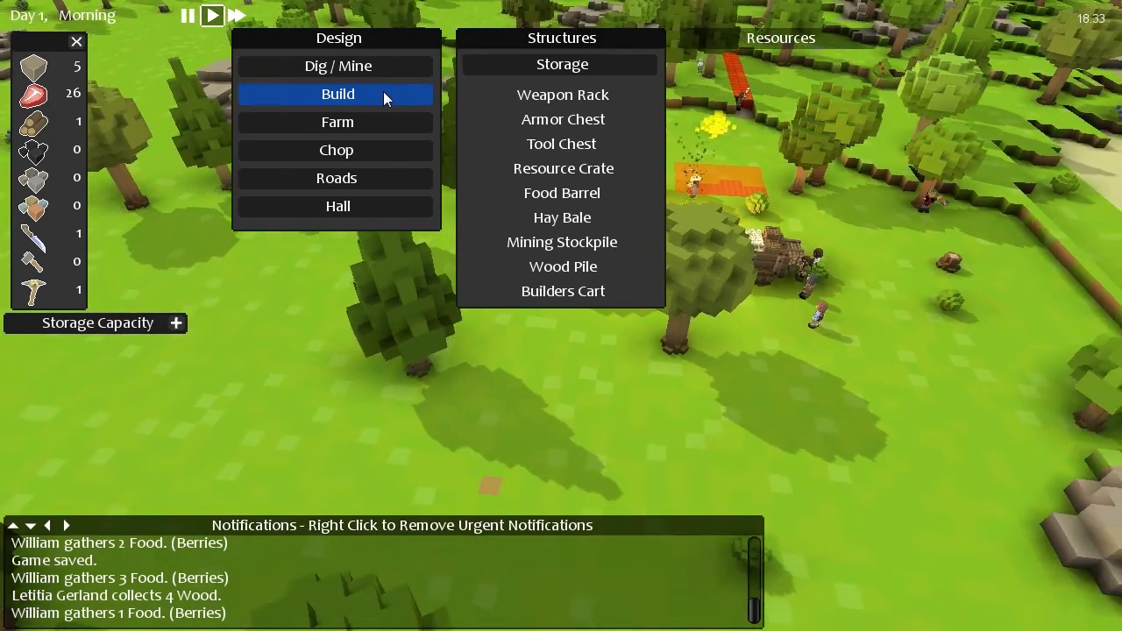
key(s)
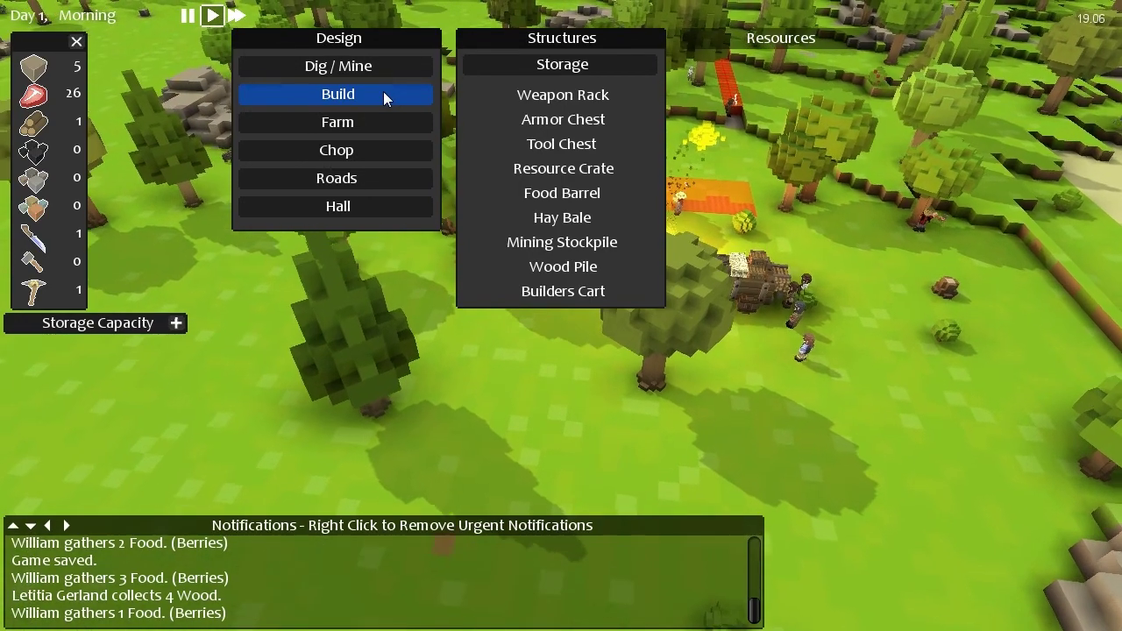
key(w)
key(w)
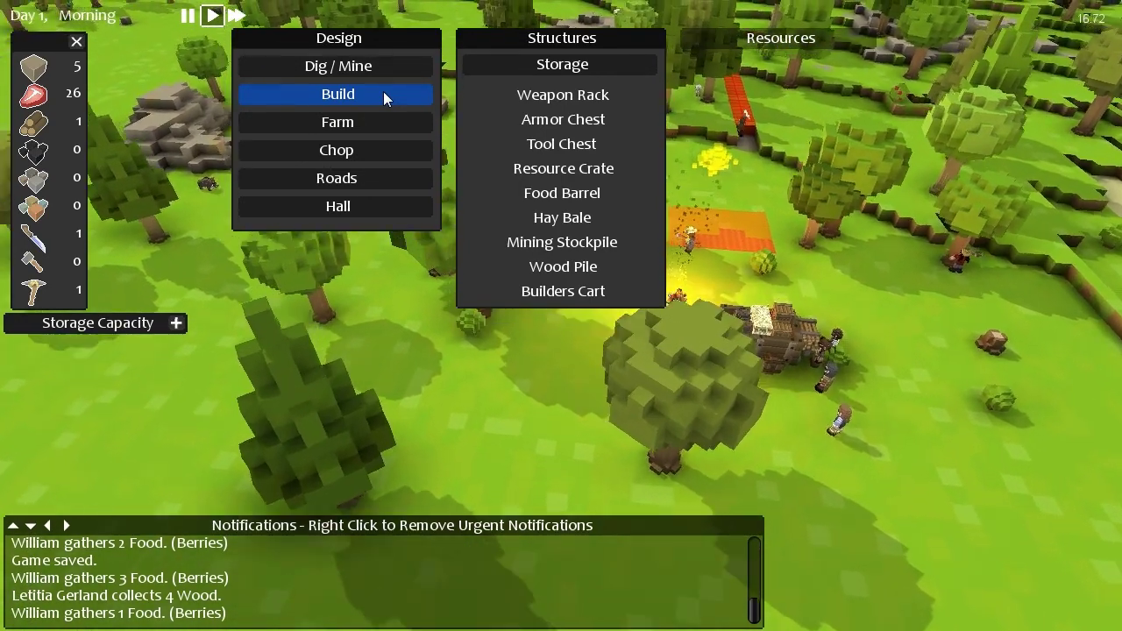
key(d)
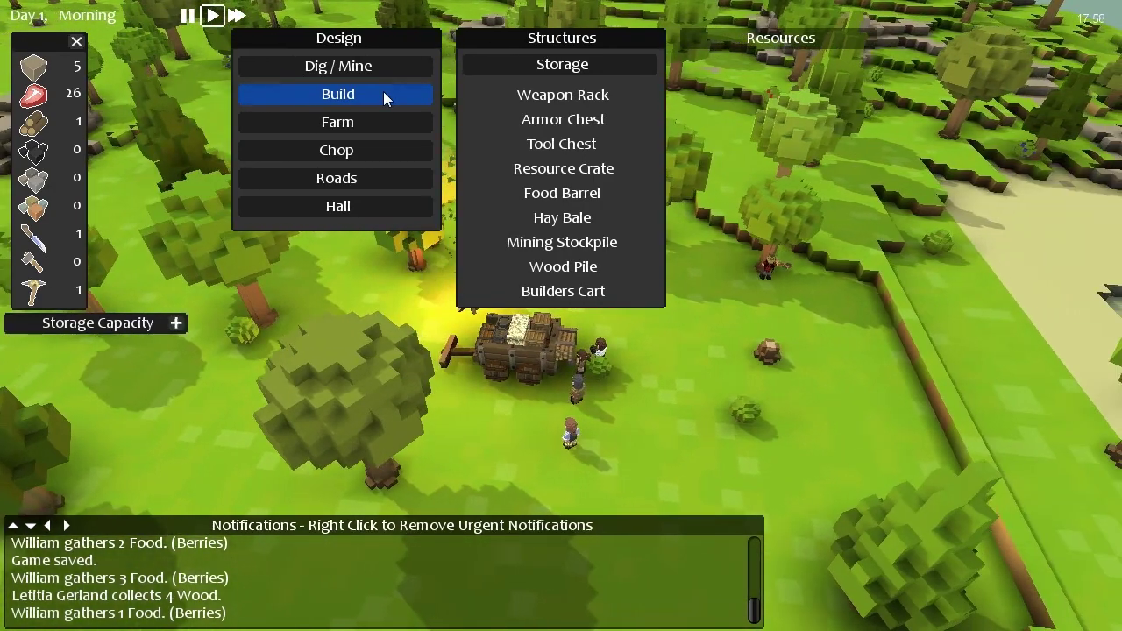
key(d)
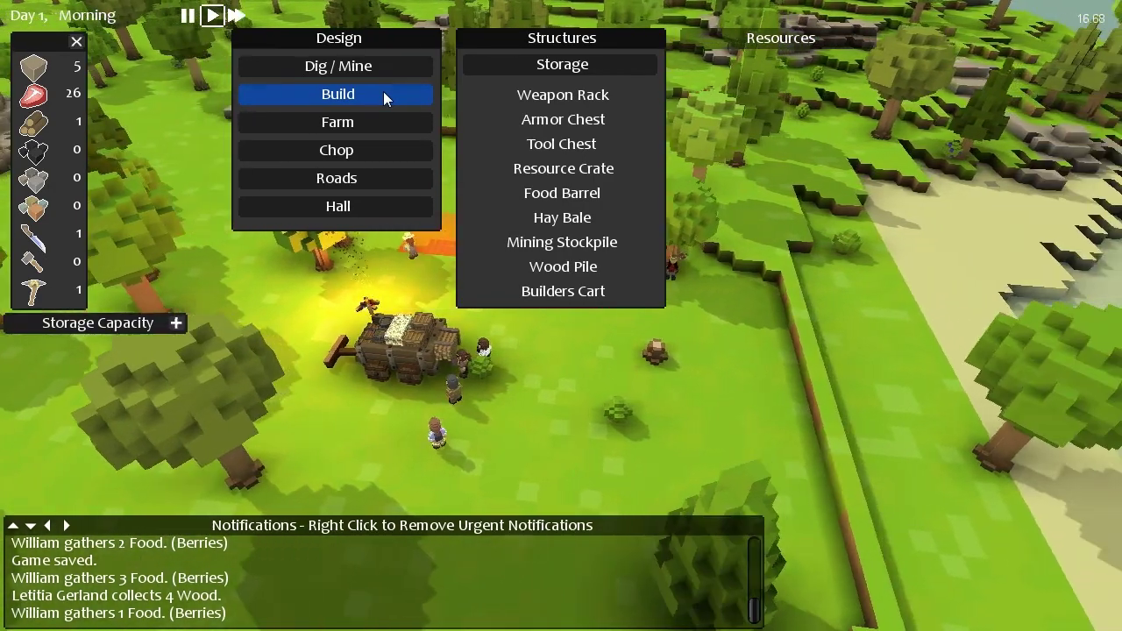
key(a)
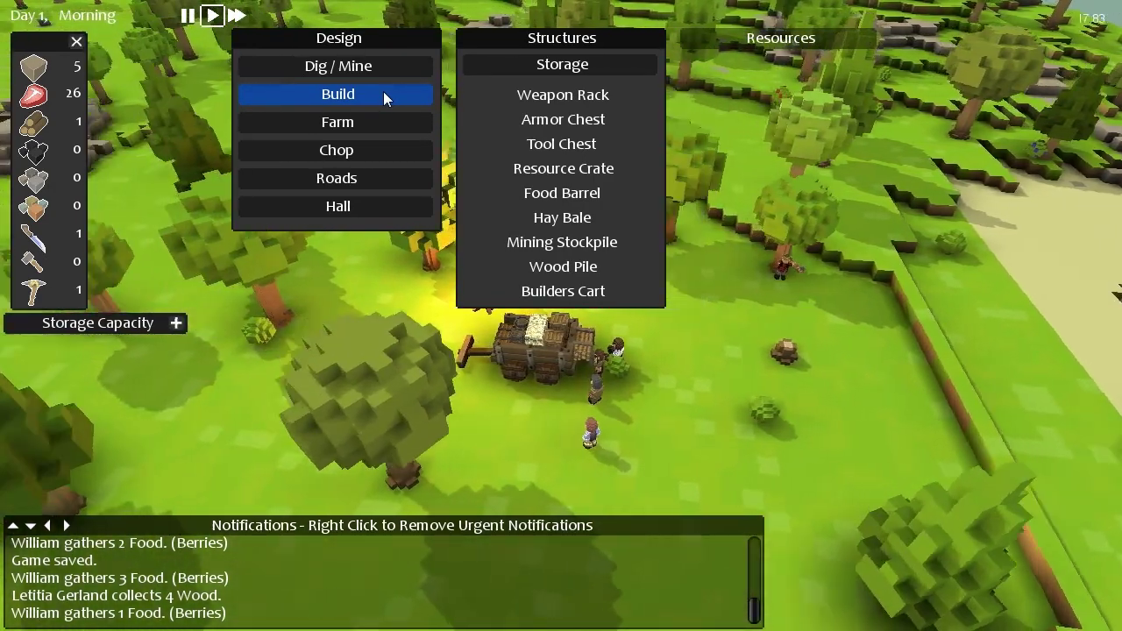
key(a)
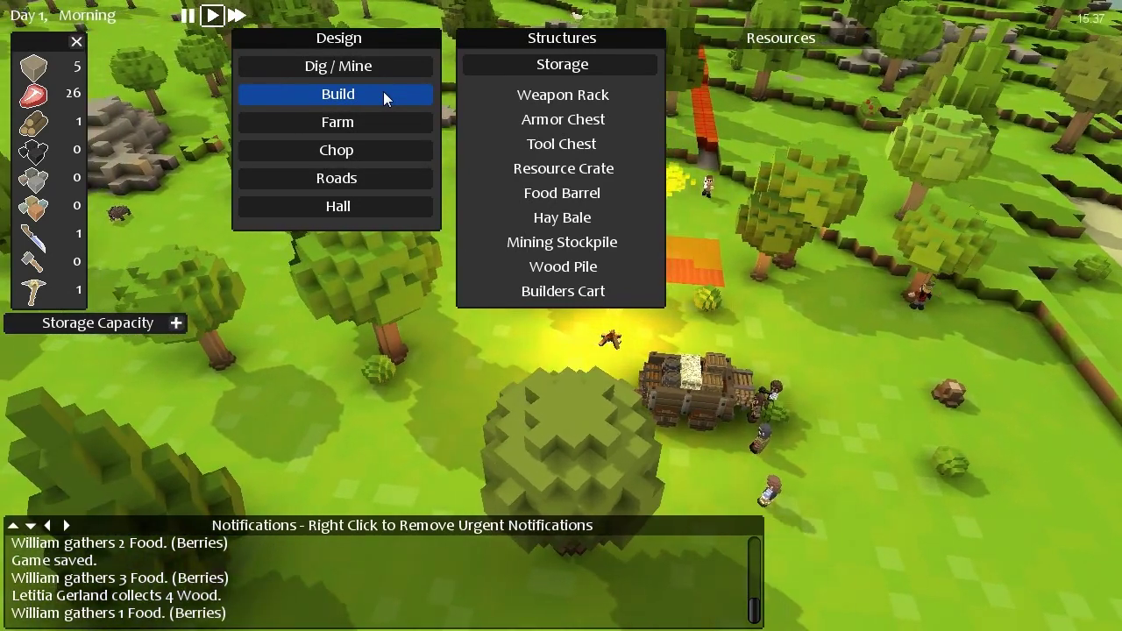
key(a)
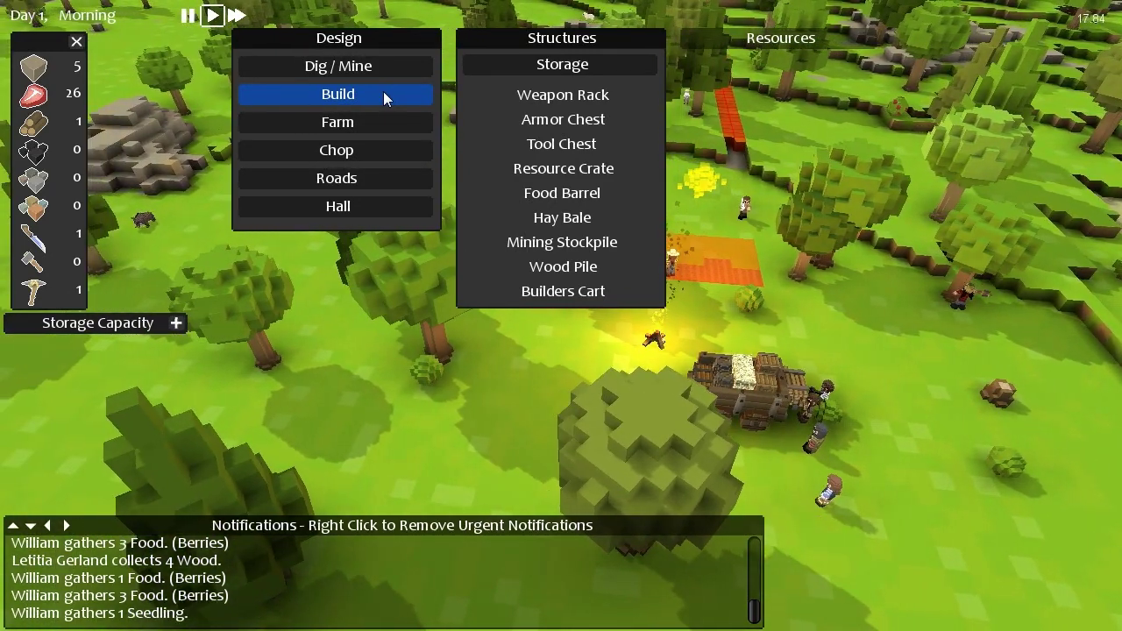
key(a)
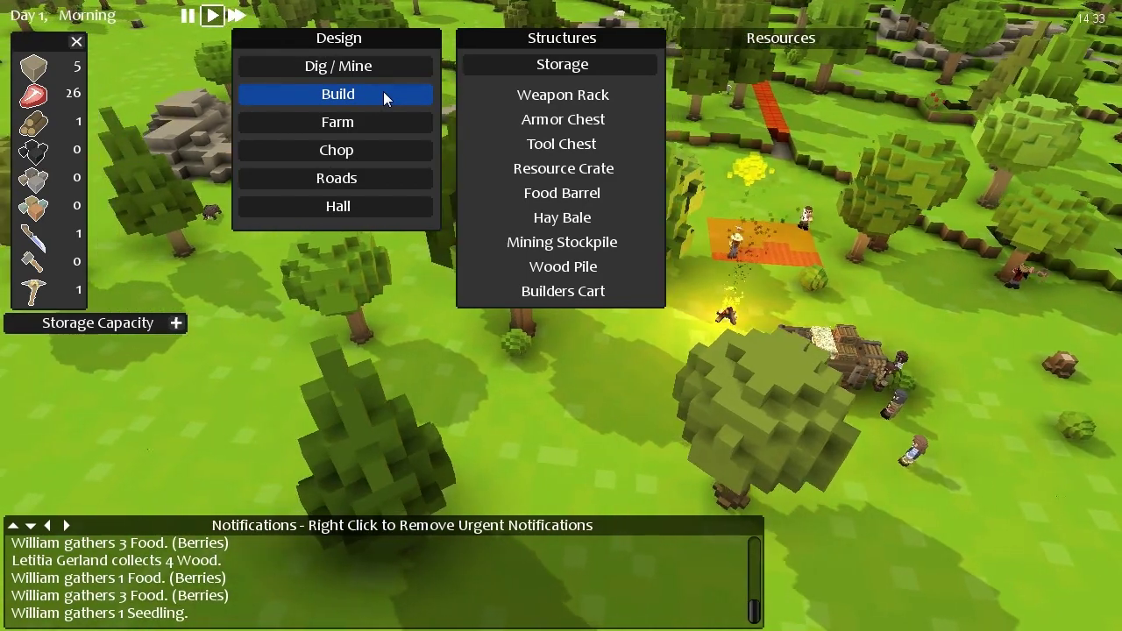
Choose Build in Design and select Raw Stone as the wall material.
key(w)
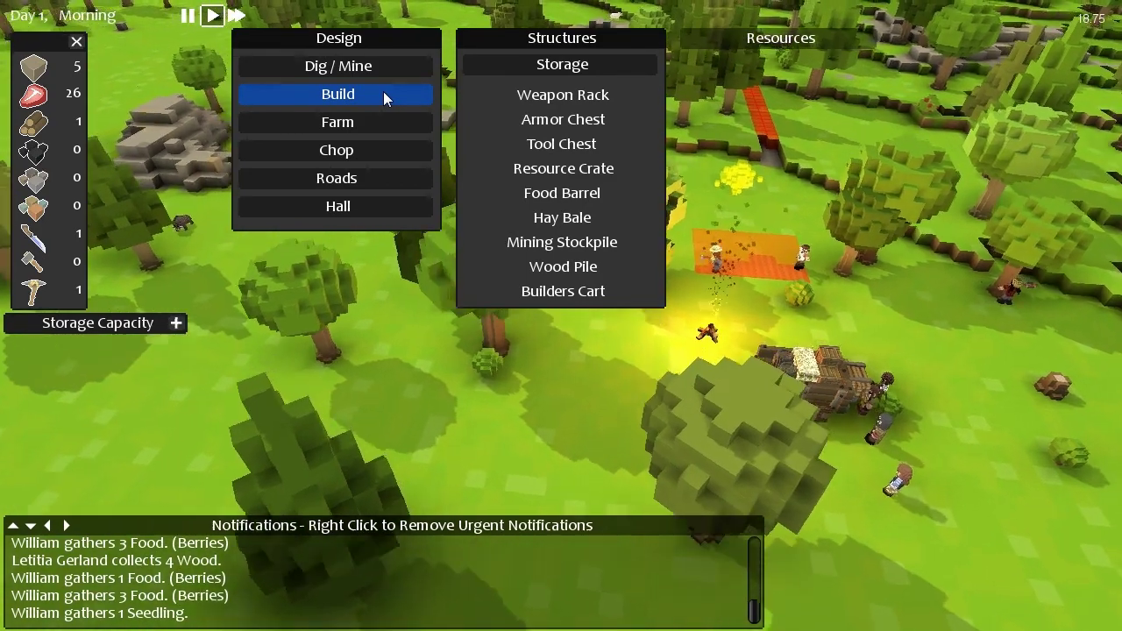
click(362, 66)
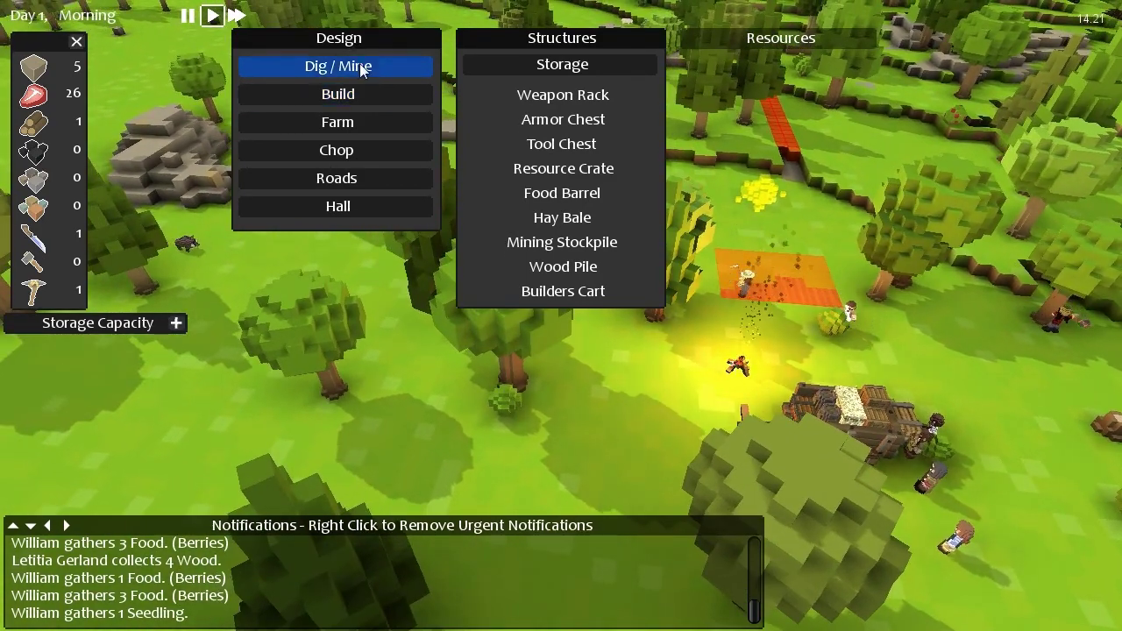
click(304, 92)
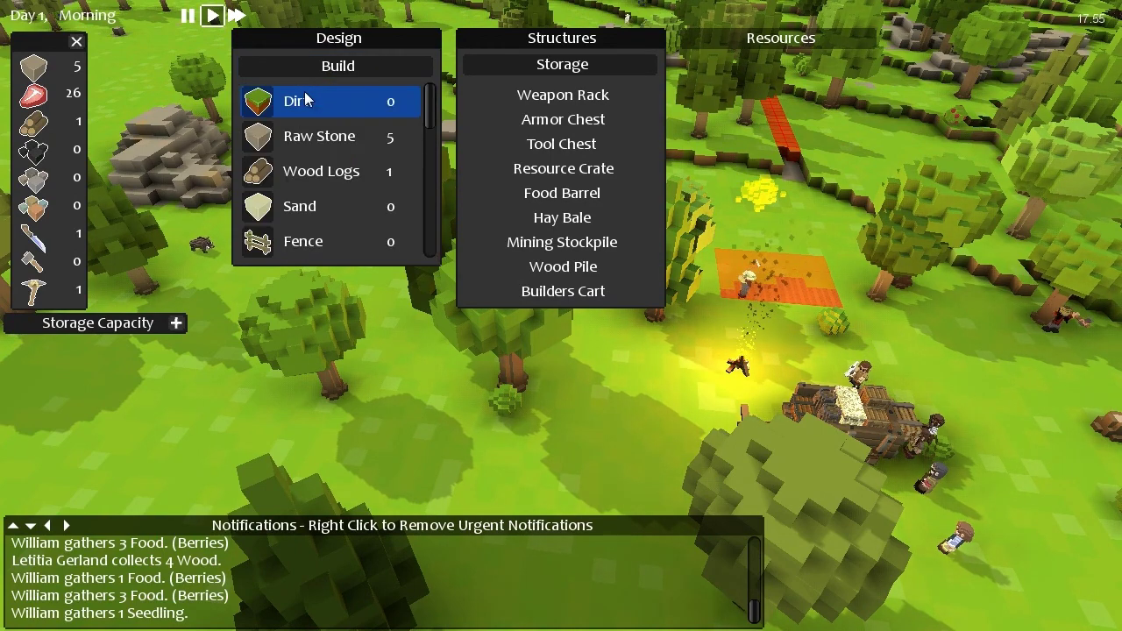
click(360, 136)
key(w)
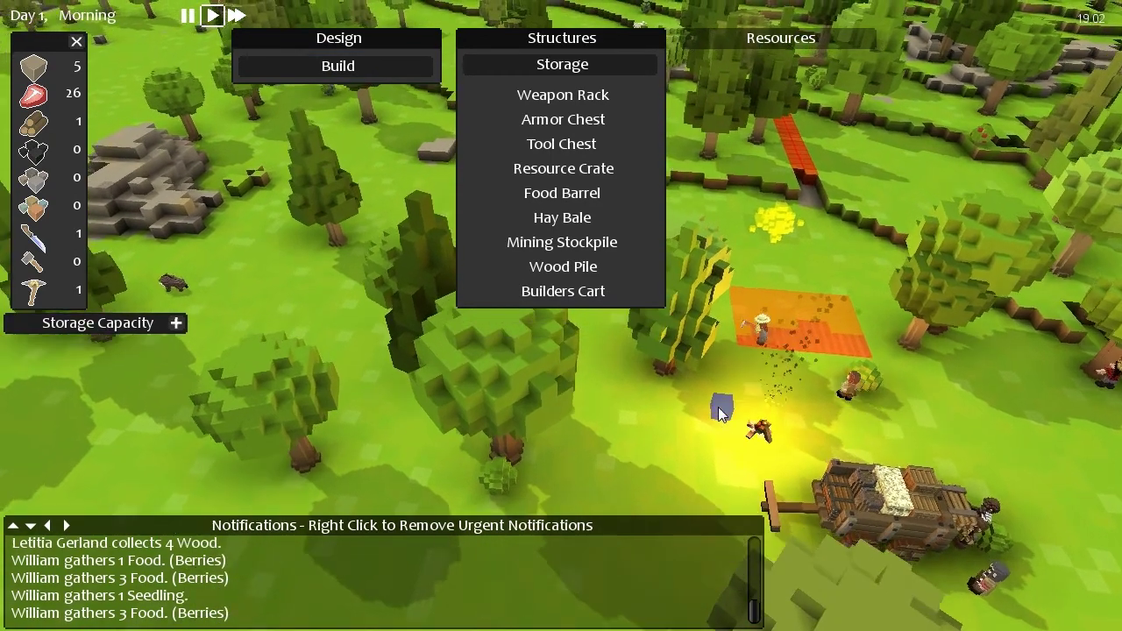
scroll(698, 423, down, 1)
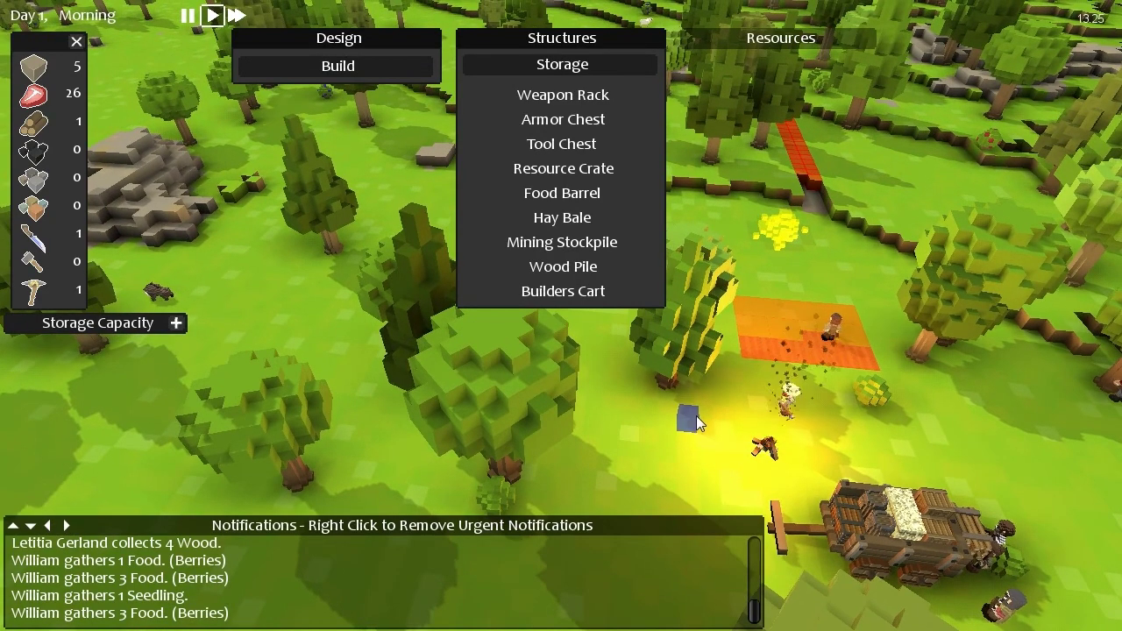
scroll(696, 420, down, 2)
scroll(694, 421, up, 1)
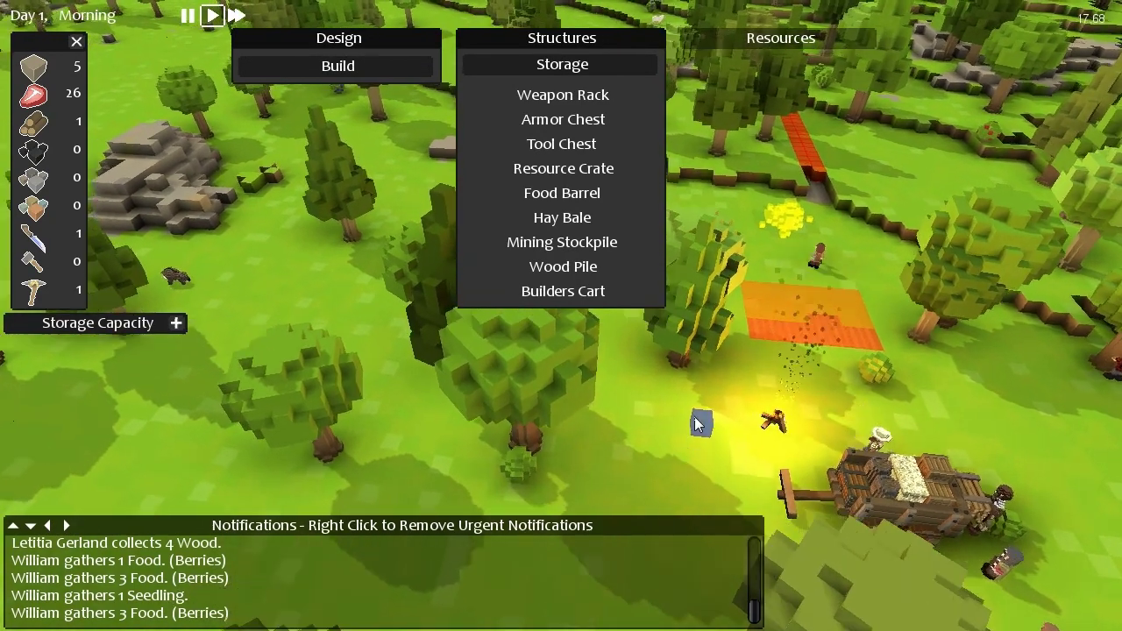
scroll(695, 420, up, 2)
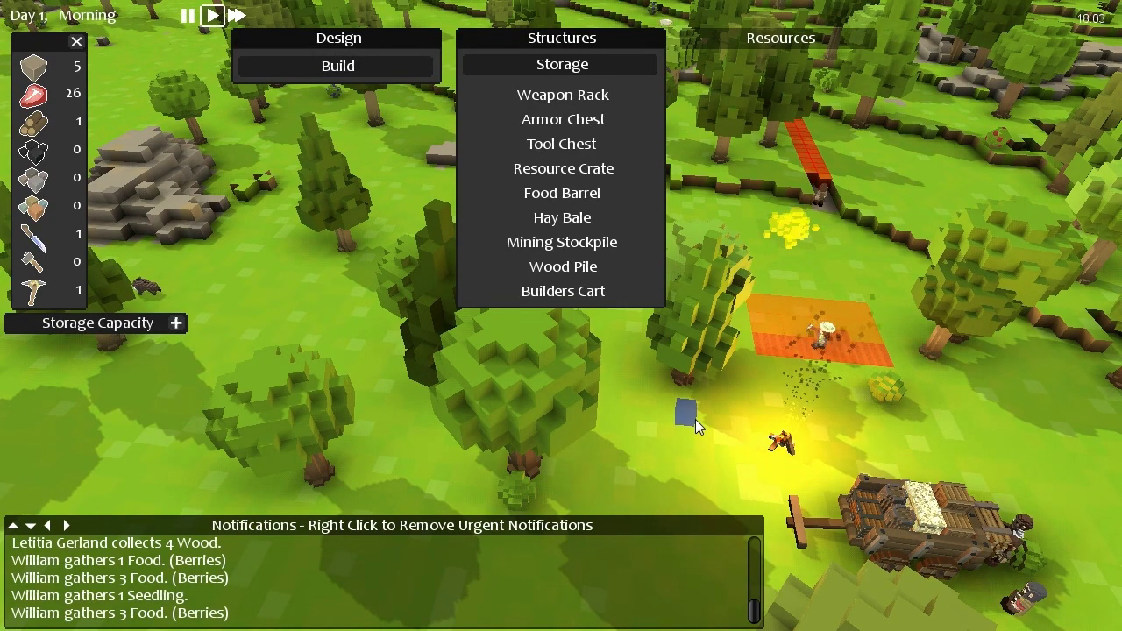
key(s)
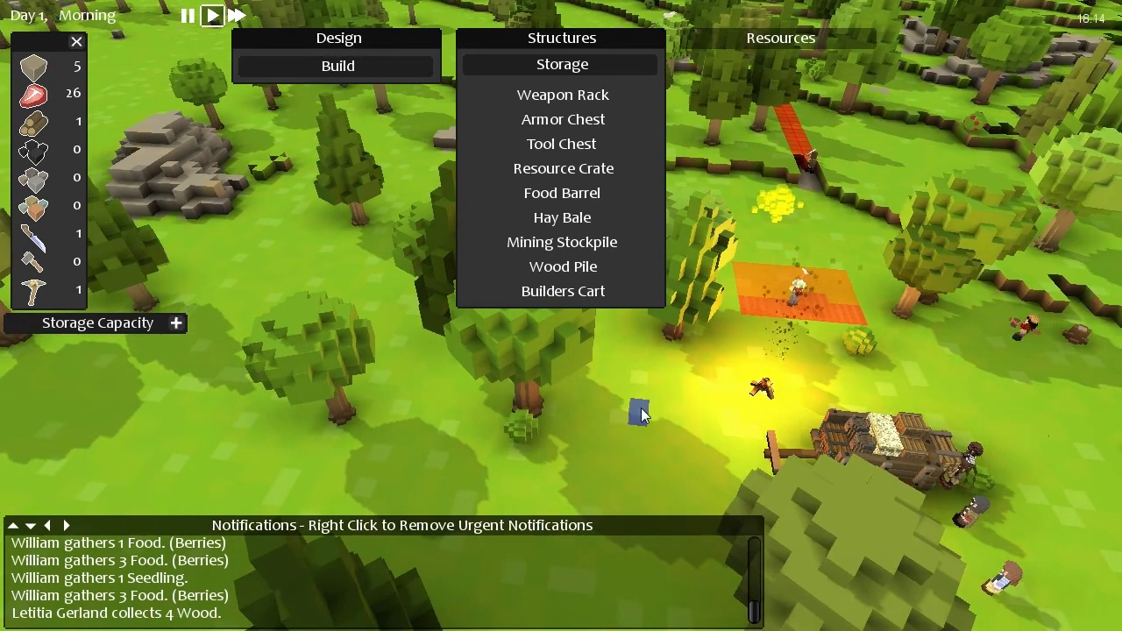
Outline a 17×17 raw-stone wall ring around the stockpile, after cancelling an oversized first outline.
mouse_move(659, 403)
mouse_down()
mouse_move(847, 272)
mouse_move(865, 227)
mouse_move(875, 250)
mouse_up()
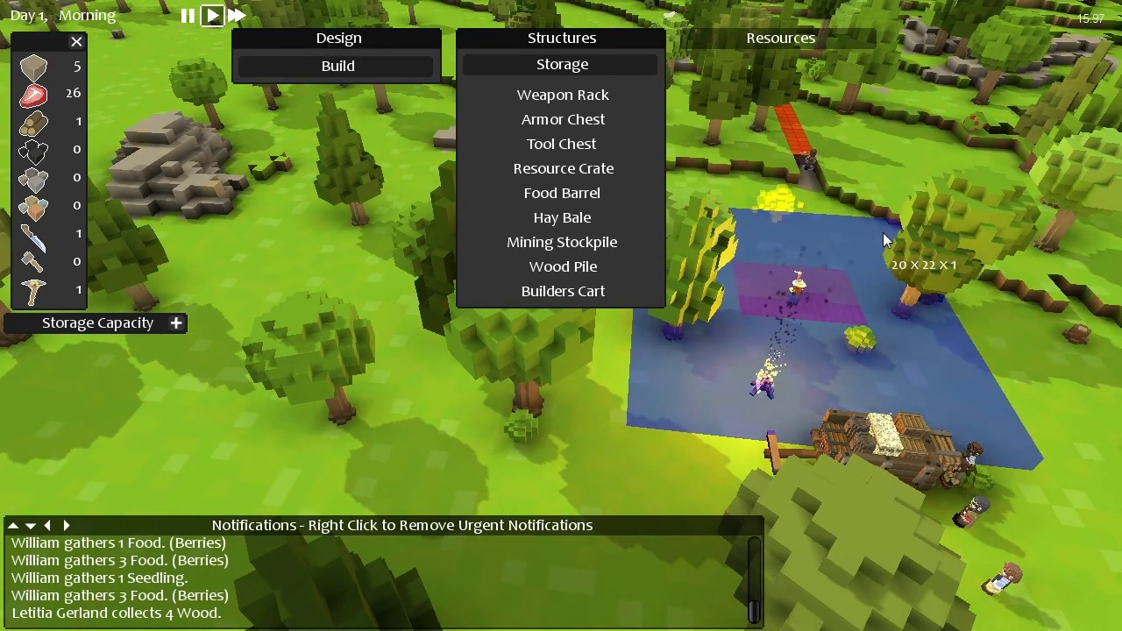
drag(875, 249, 880, 252)
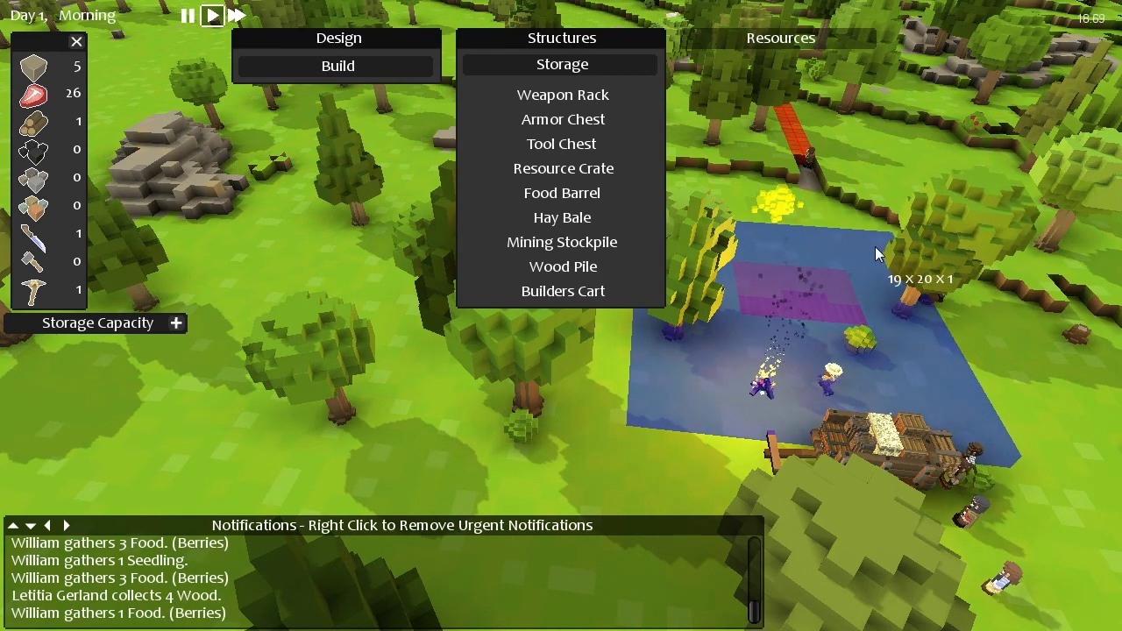
drag(880, 251, 874, 248)
scroll(745, 403, up, 2)
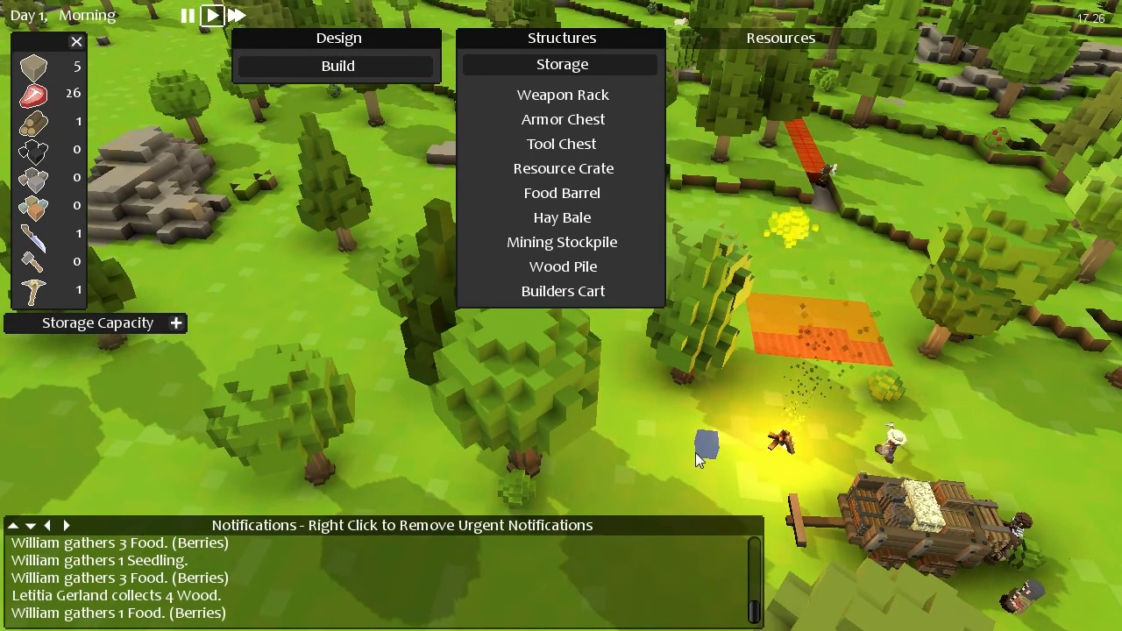
drag(669, 428, 888, 280)
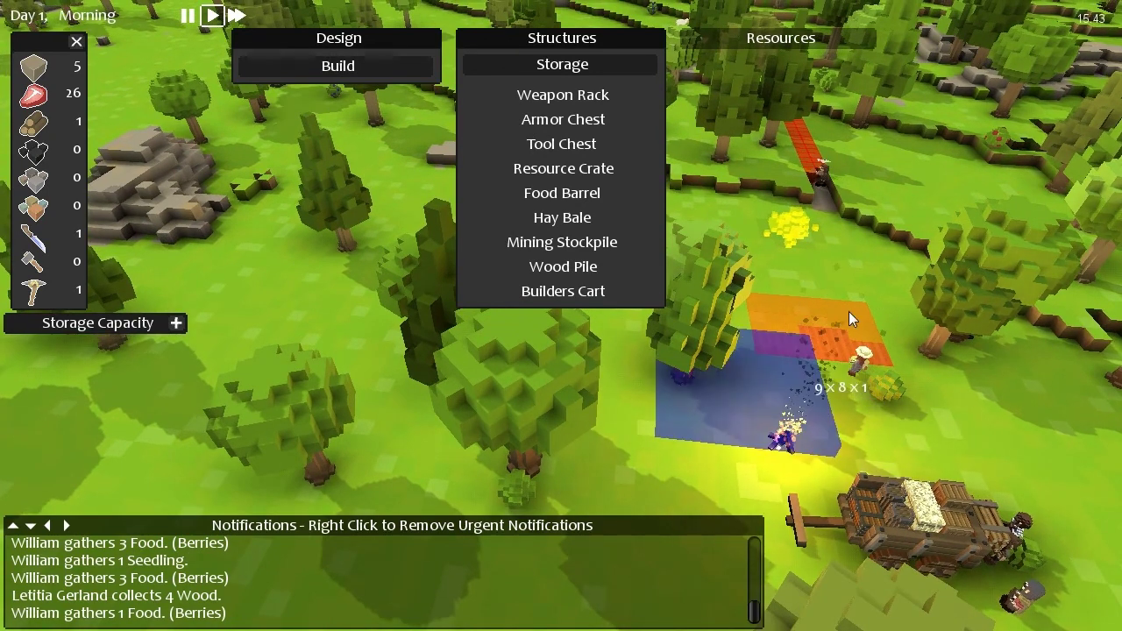
drag(888, 279, 887, 274)
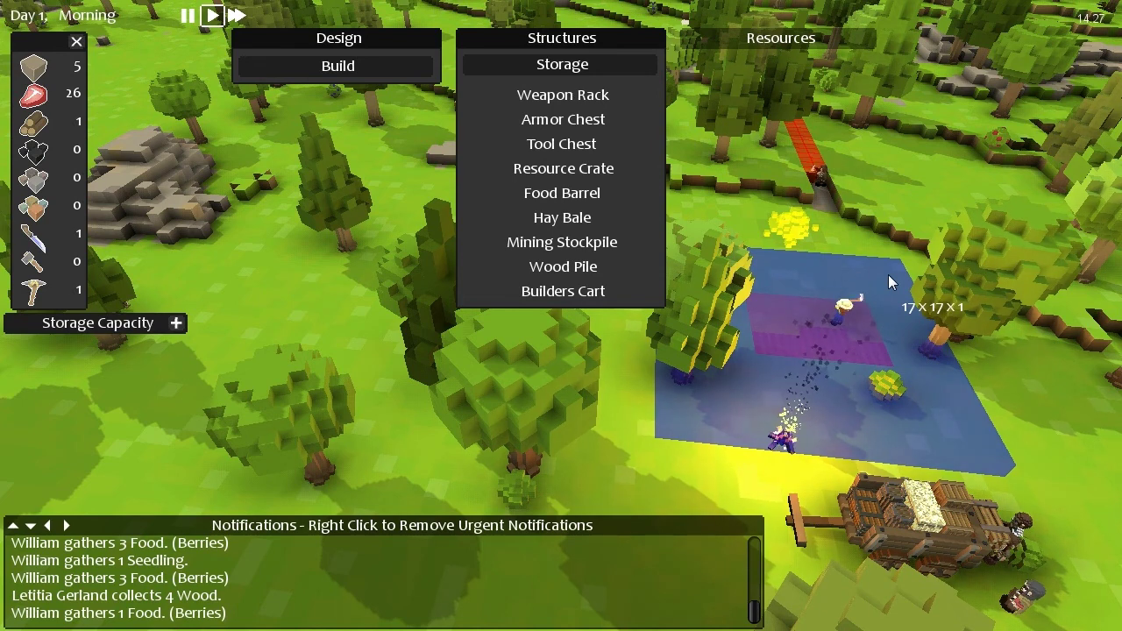
drag(888, 275, 894, 279)
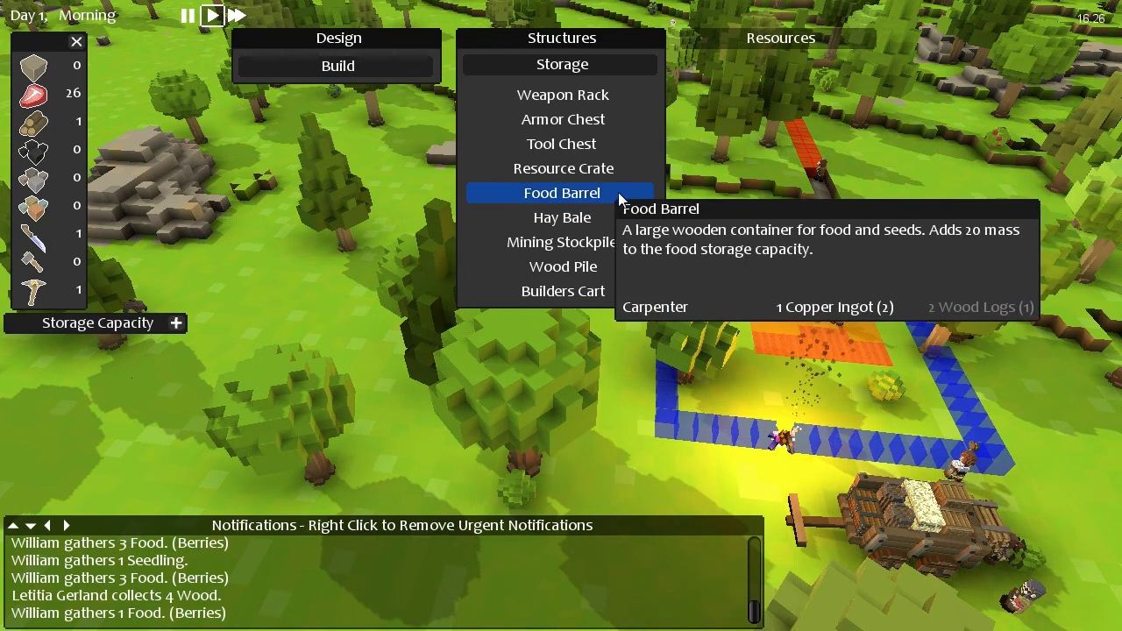
key(d)
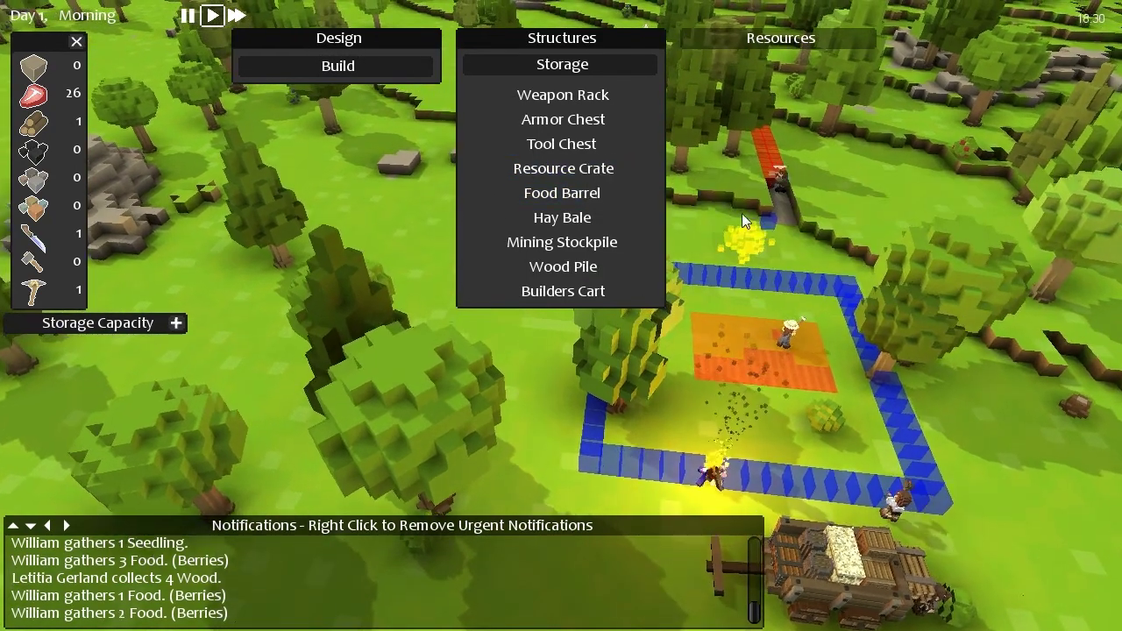
key(d)
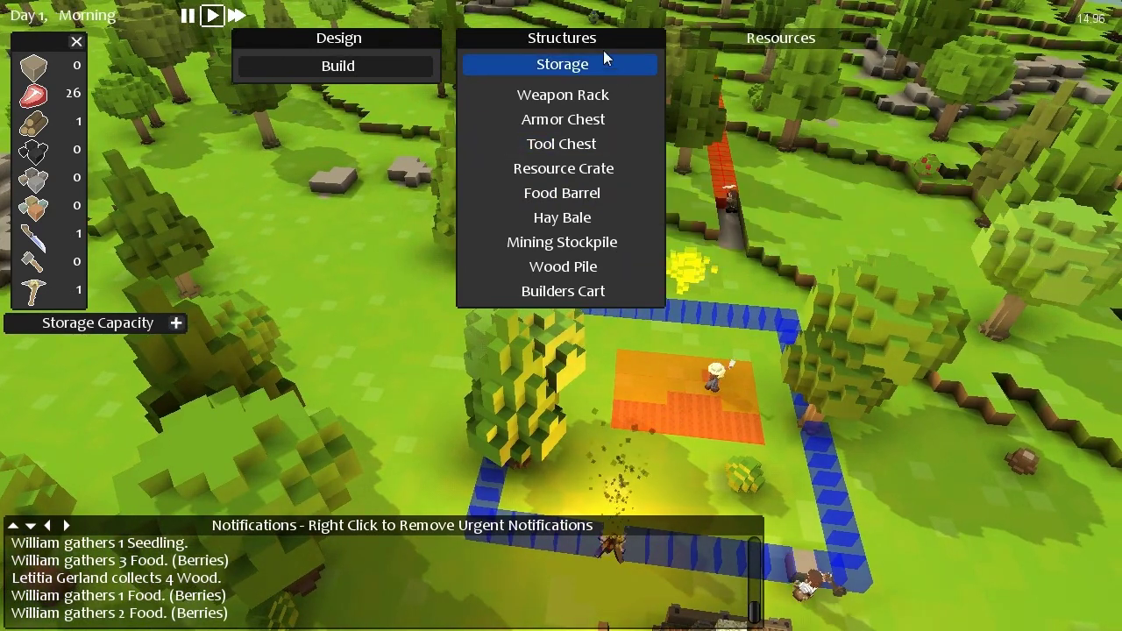
Place a Solid Wood Door from Structures > Doors in the top wall's gap.
click(597, 39)
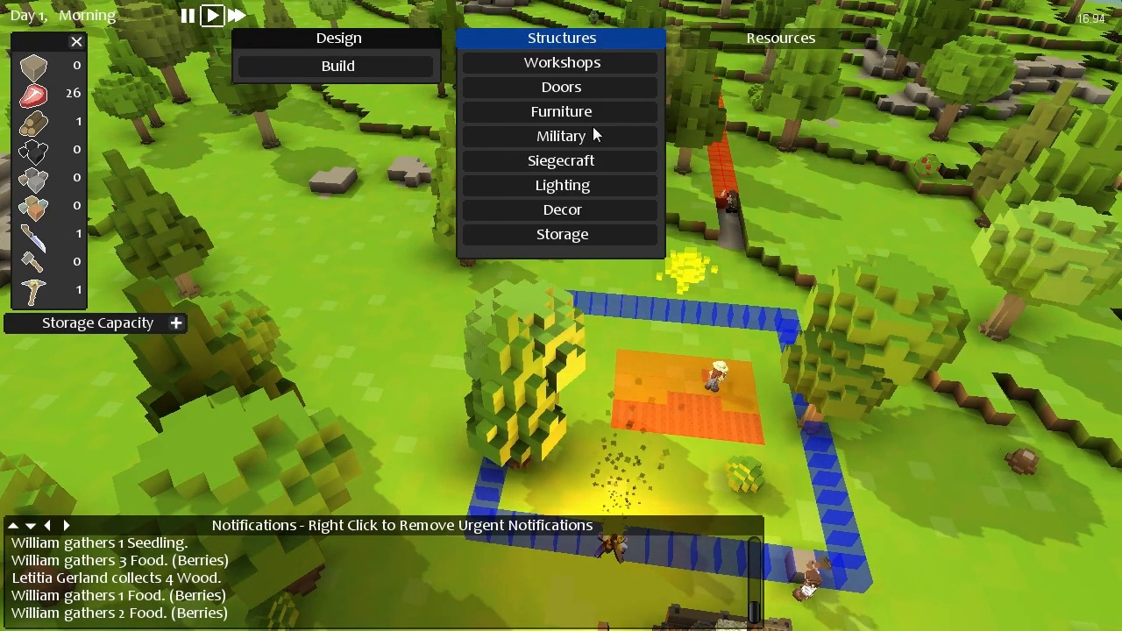
click(568, 87)
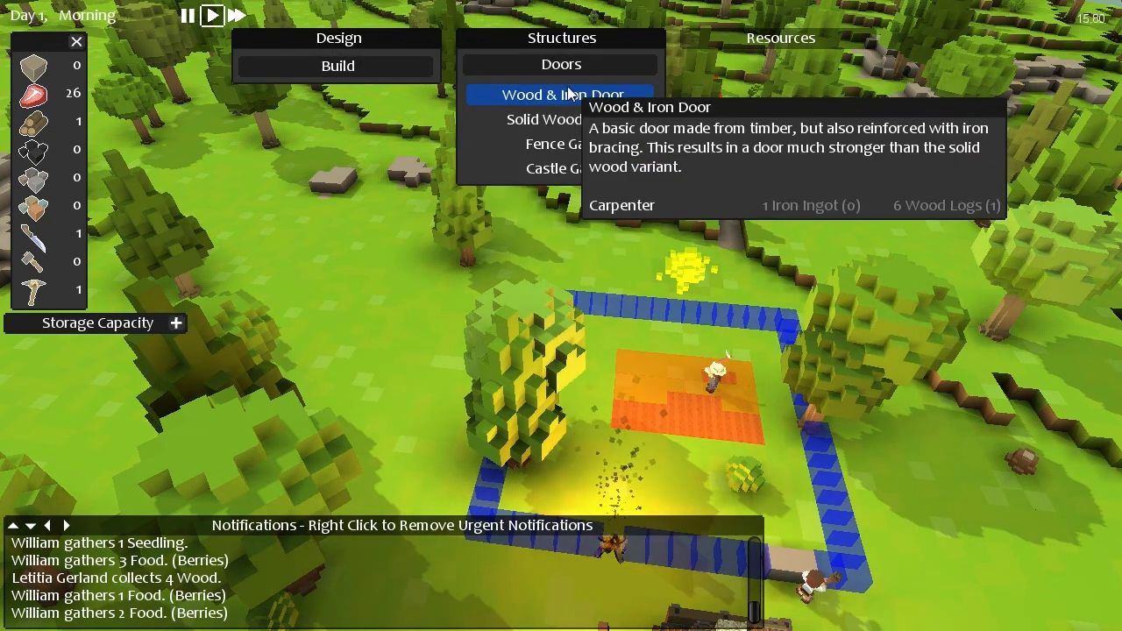
click(676, 311)
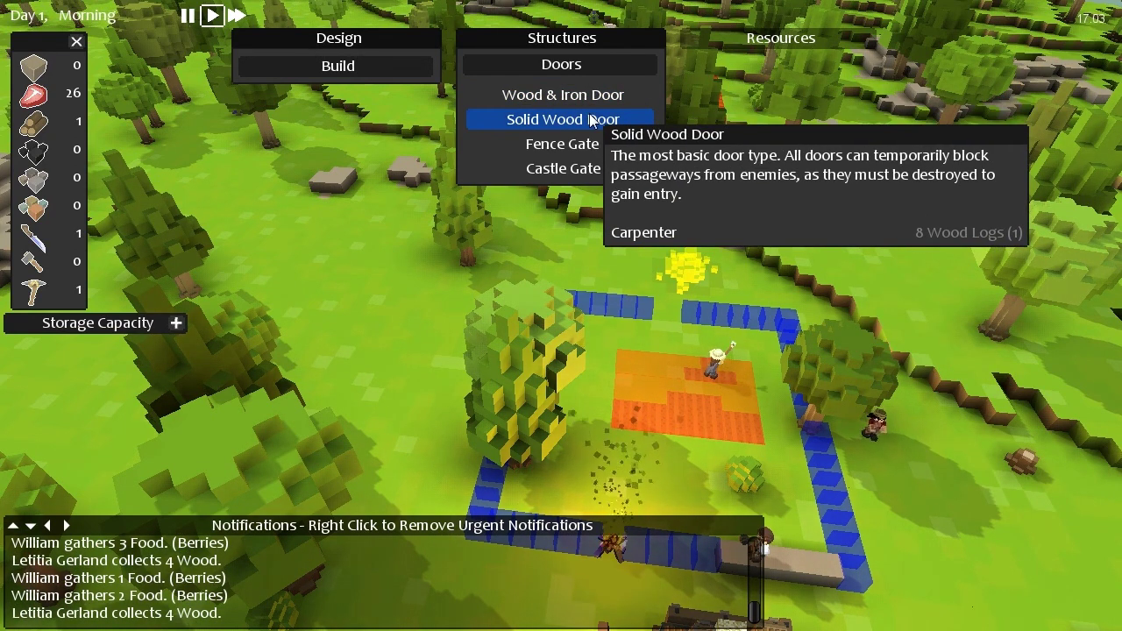
click(596, 121)
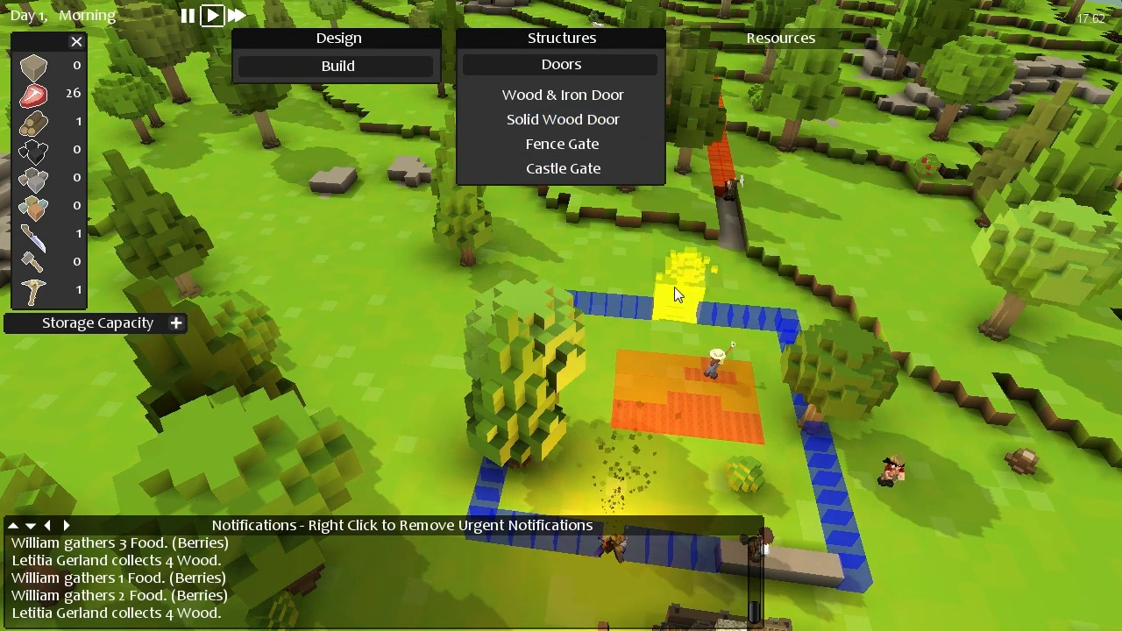
Select Letitia Gerland the Wood Chopper beside the wall and open her unit stats.
key(q)
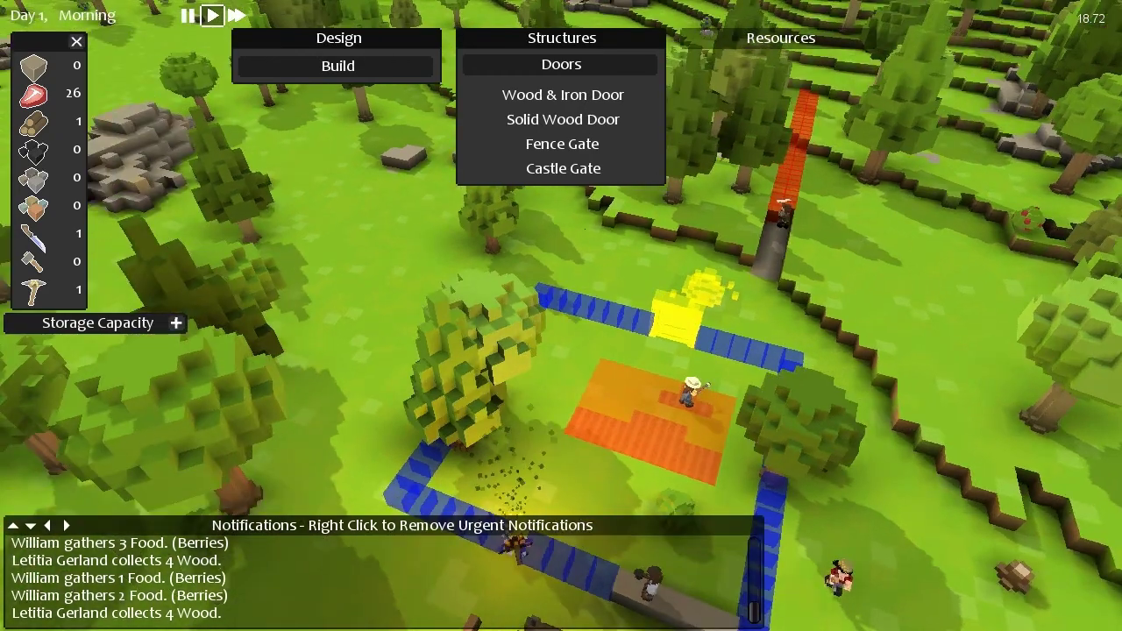
key(a)
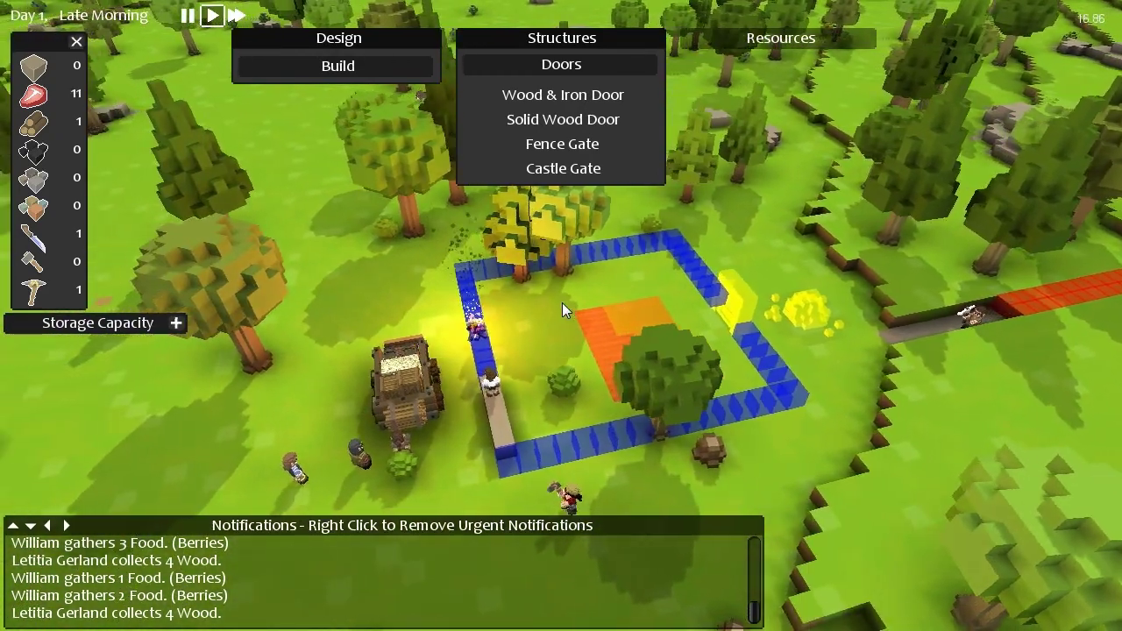
scroll(562, 303, up, 2)
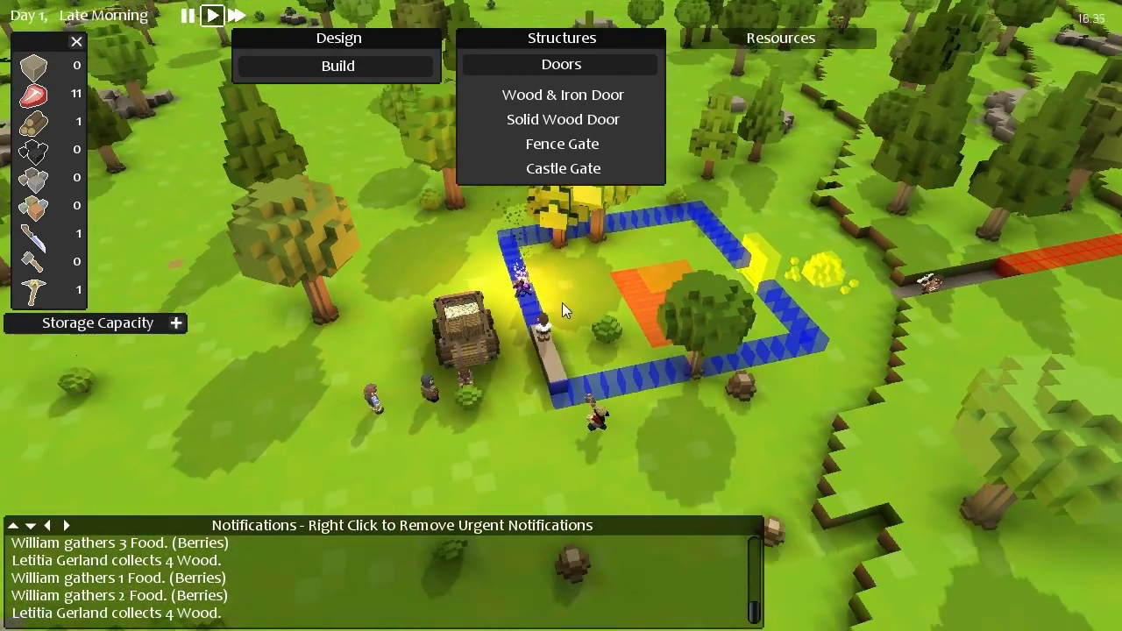
scroll(562, 303, up, 3)
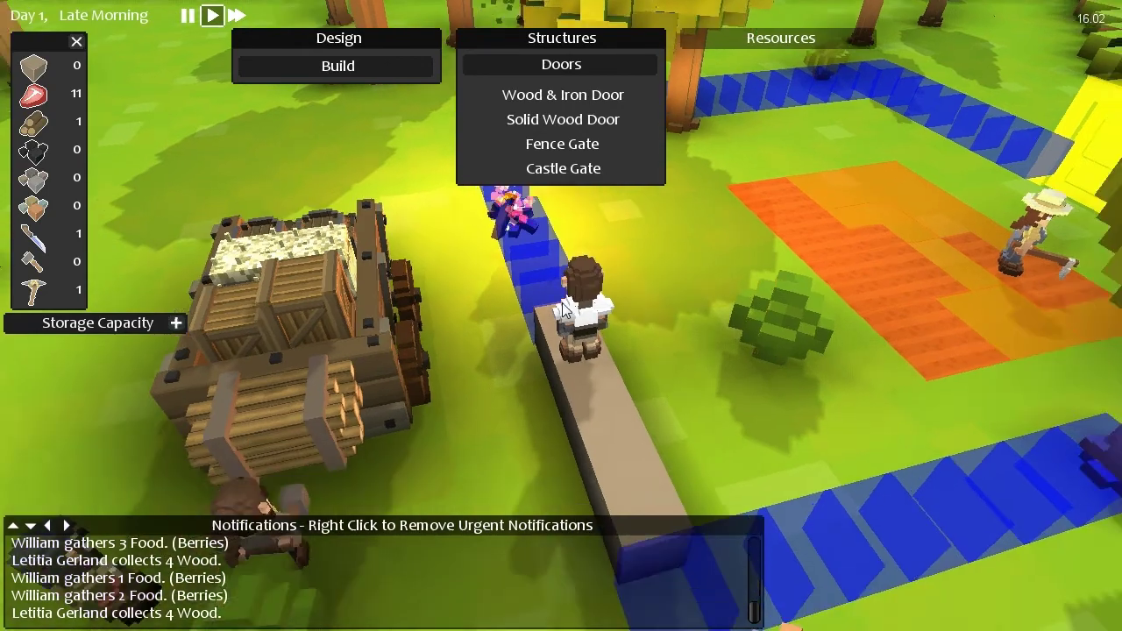
scroll(563, 309, down, 5)
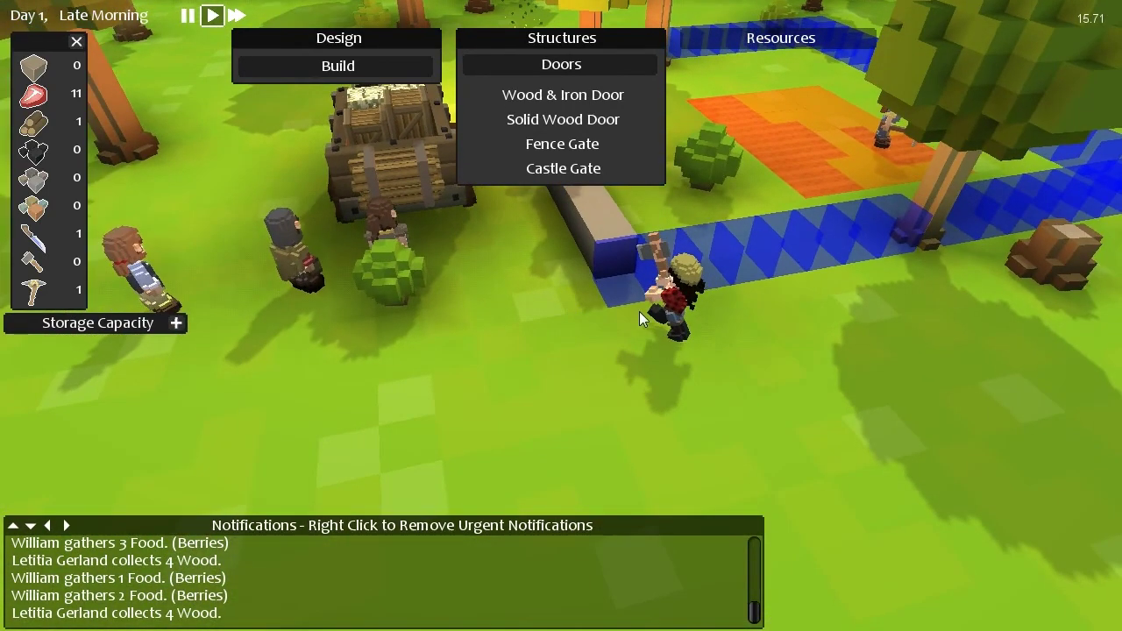
scroll(684, 307, up, 3)
scroll(758, 307, up, 2)
click(791, 308)
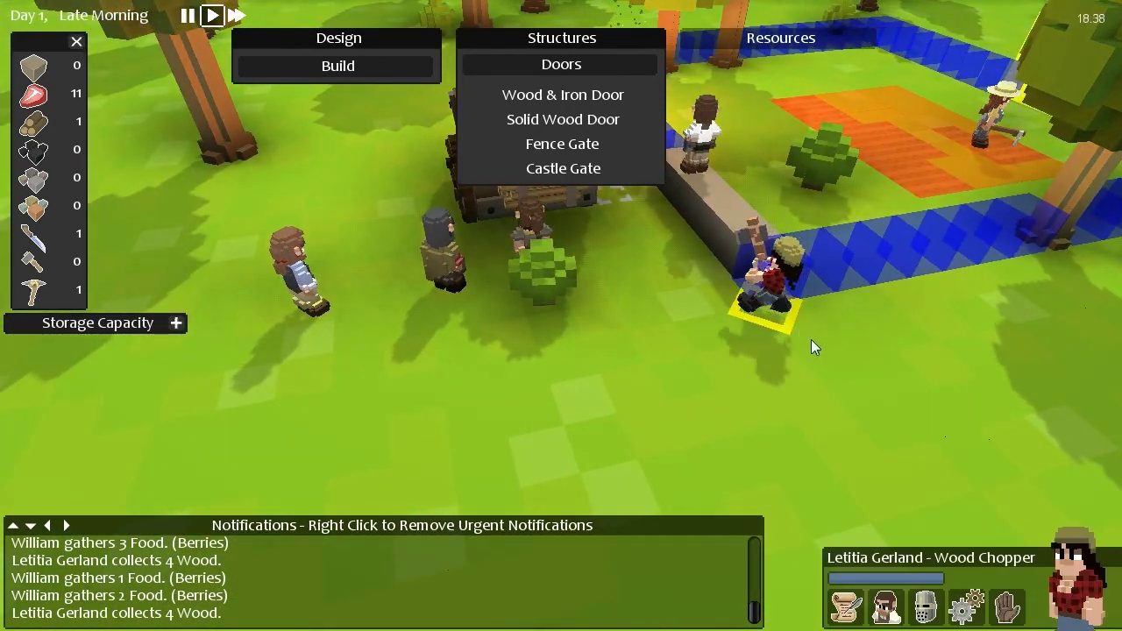
drag(827, 353, 951, 525)
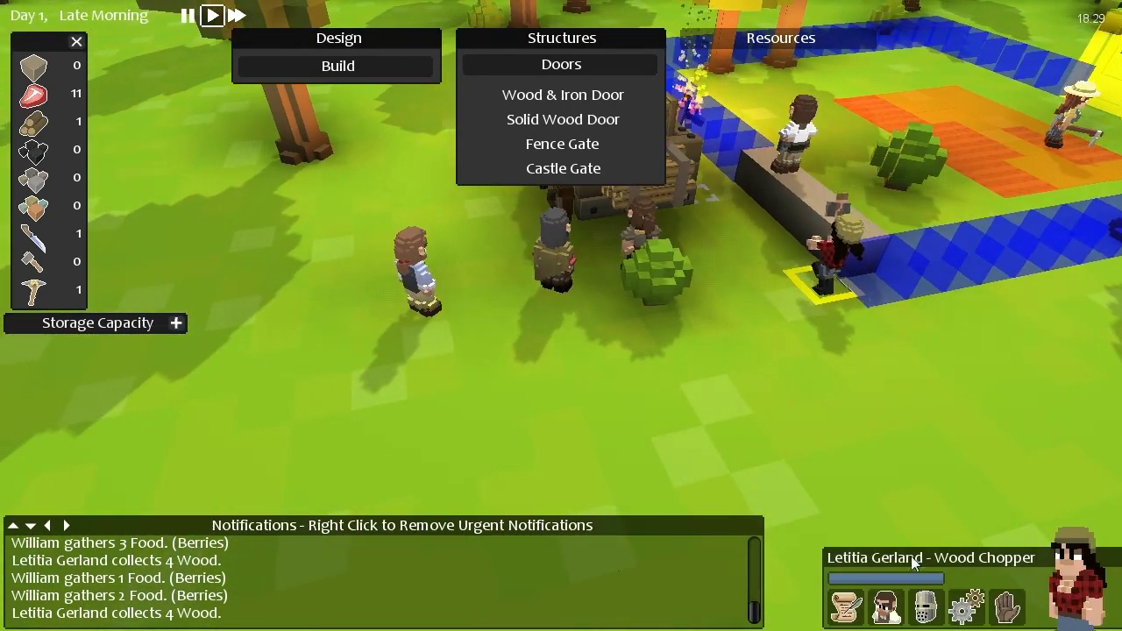
click(924, 604)
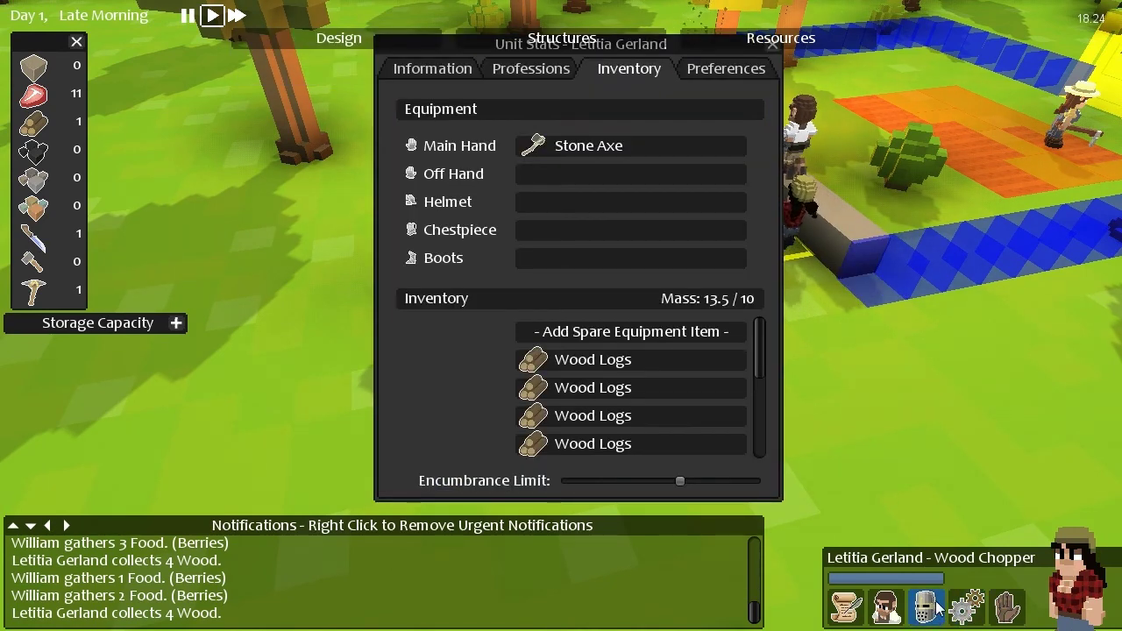
Review Letitia's profession levels and current task on the Professions and Information tabs.
click(519, 67)
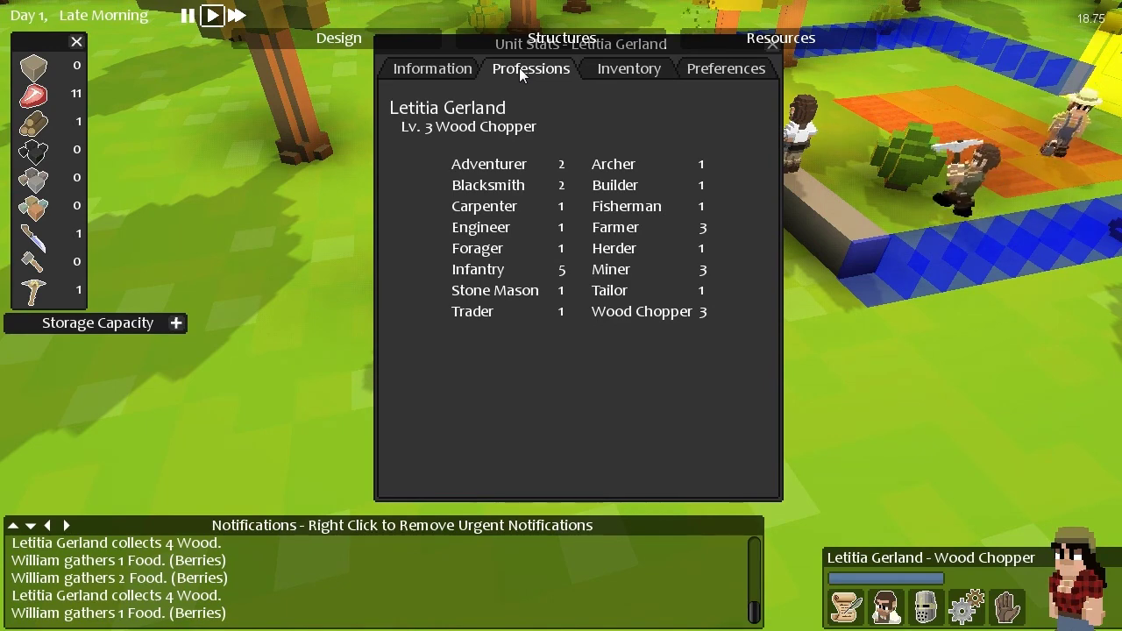
click(433, 70)
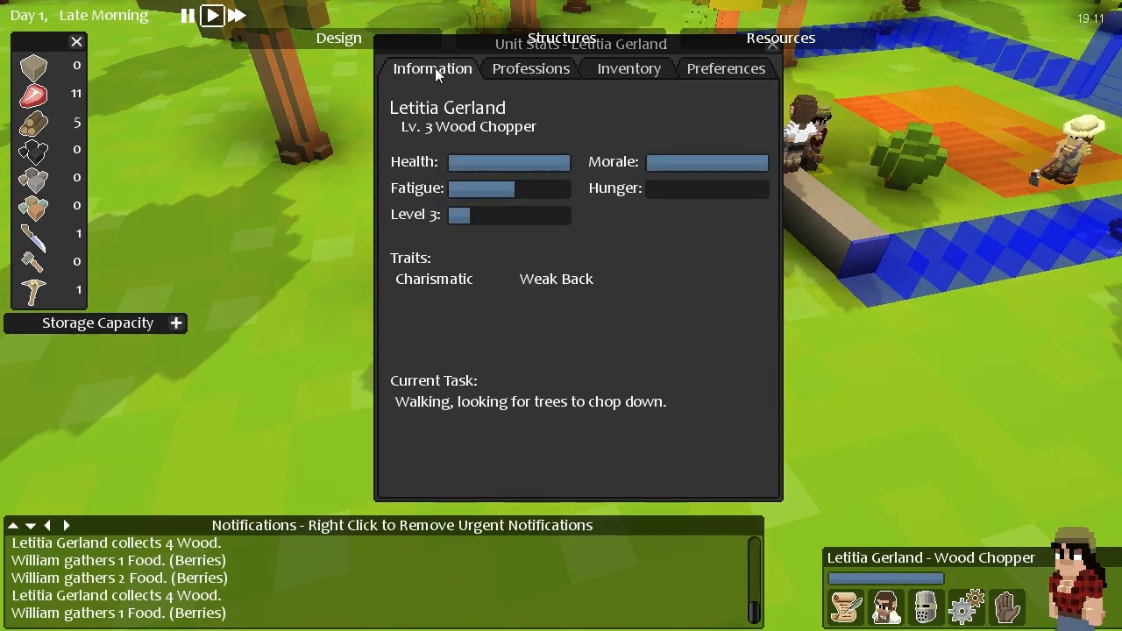
key(w)
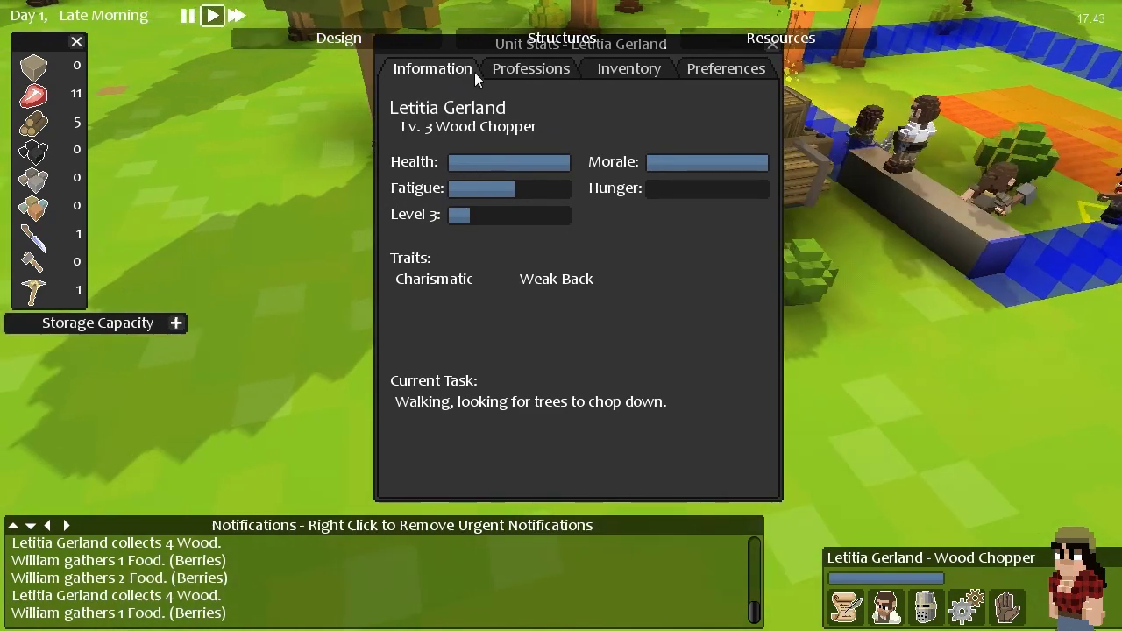
key(a)
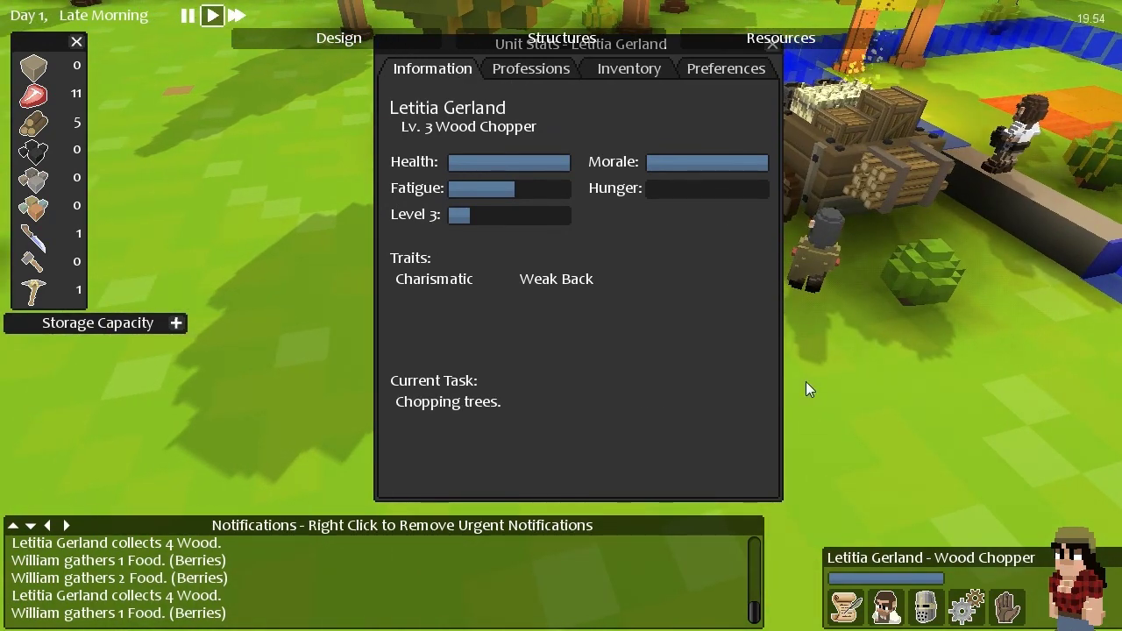
Cycle past the farmer and forager to Edward Moore the Lv. 2 Trader.
key(Tab)
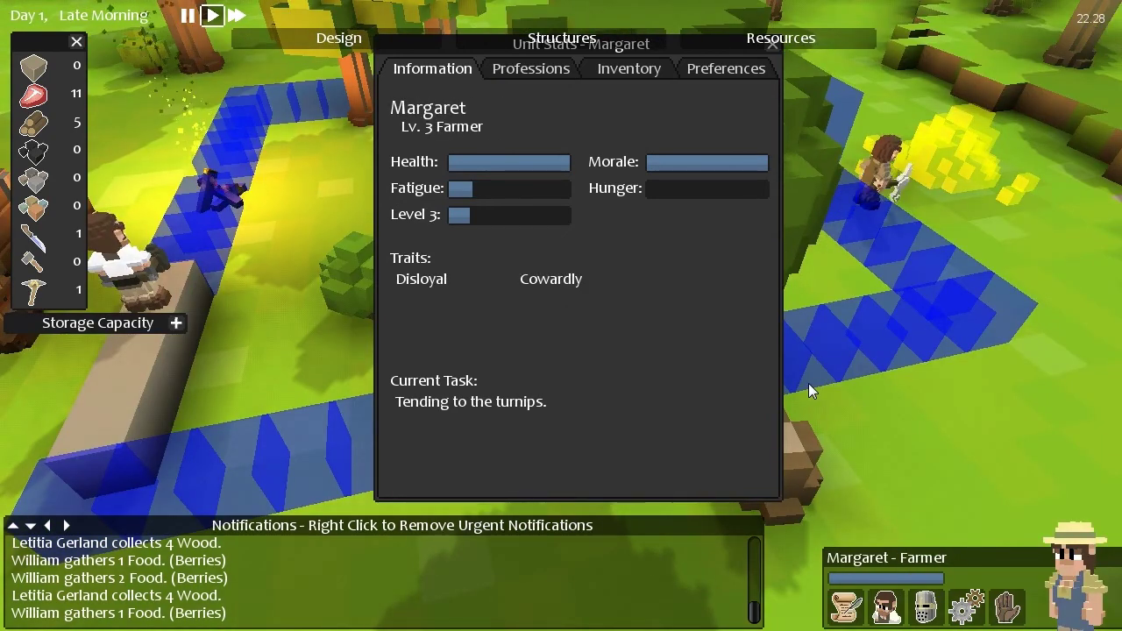
key(Tab)
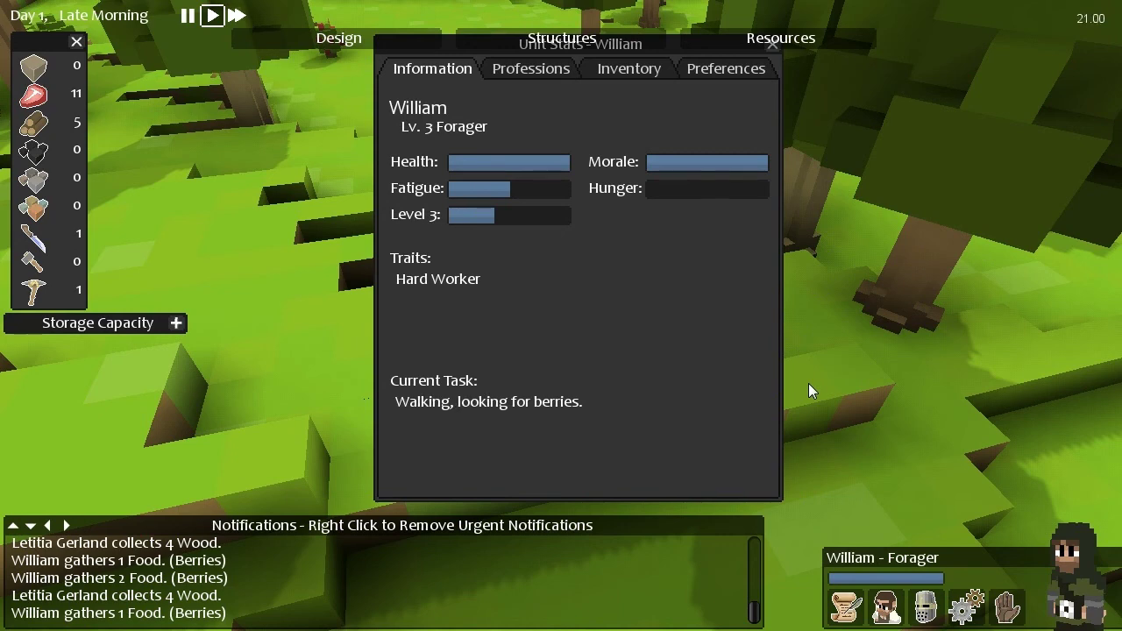
key(Tab)
key(Tab)
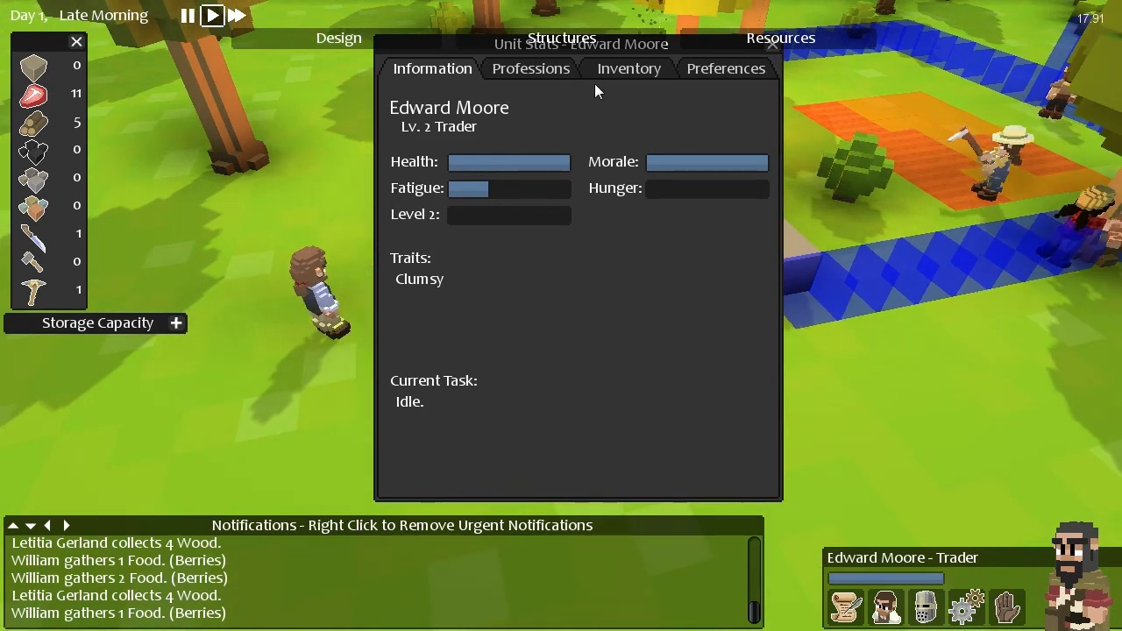
Make Edward Moore a Wood Chopper and switch Letitia Gerland to Lv. 5 Infantry.
click(547, 70)
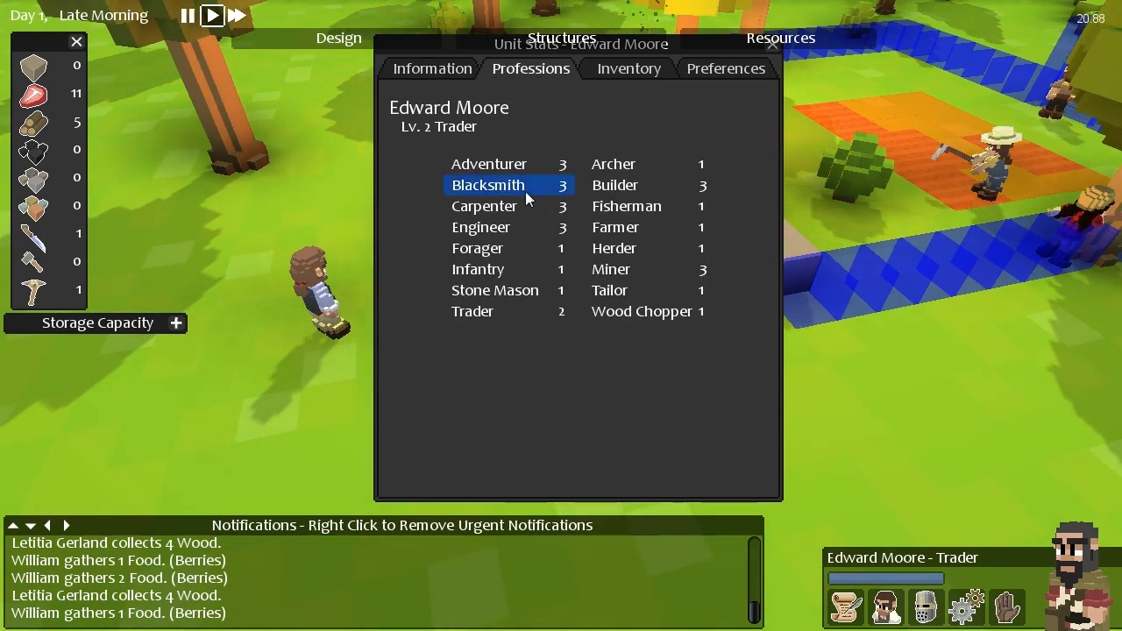
click(642, 312)
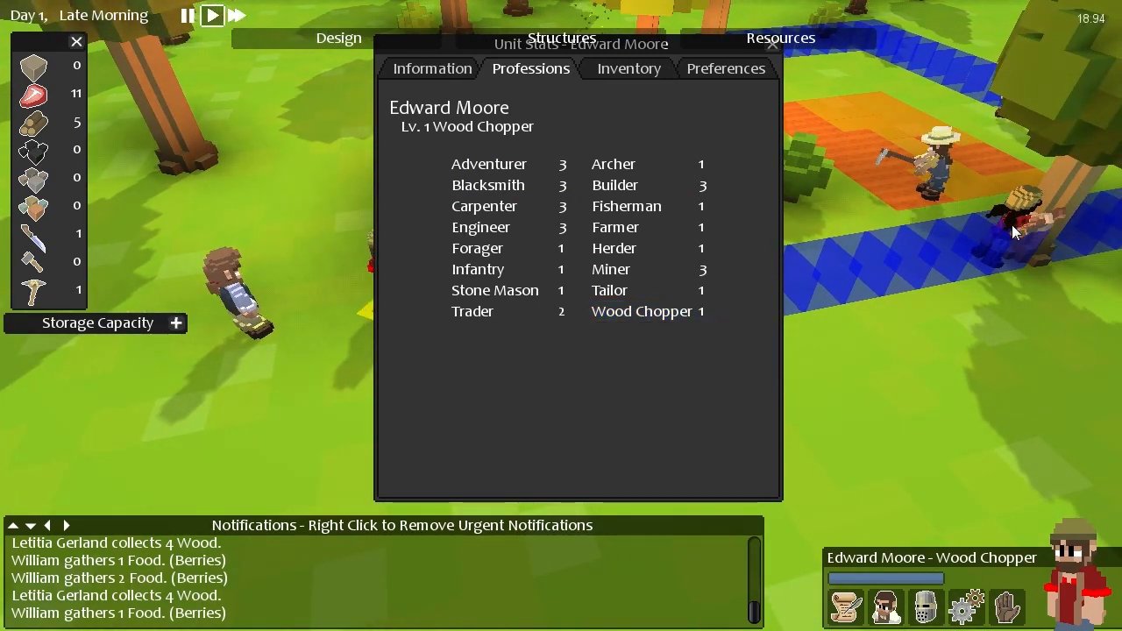
click(1011, 225)
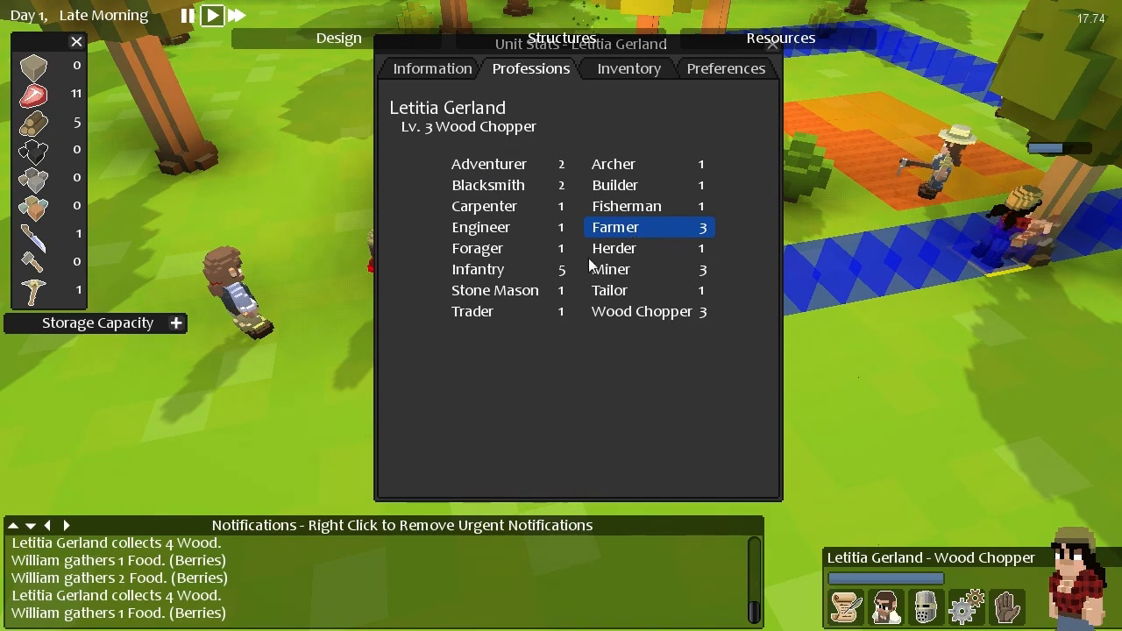
click(501, 273)
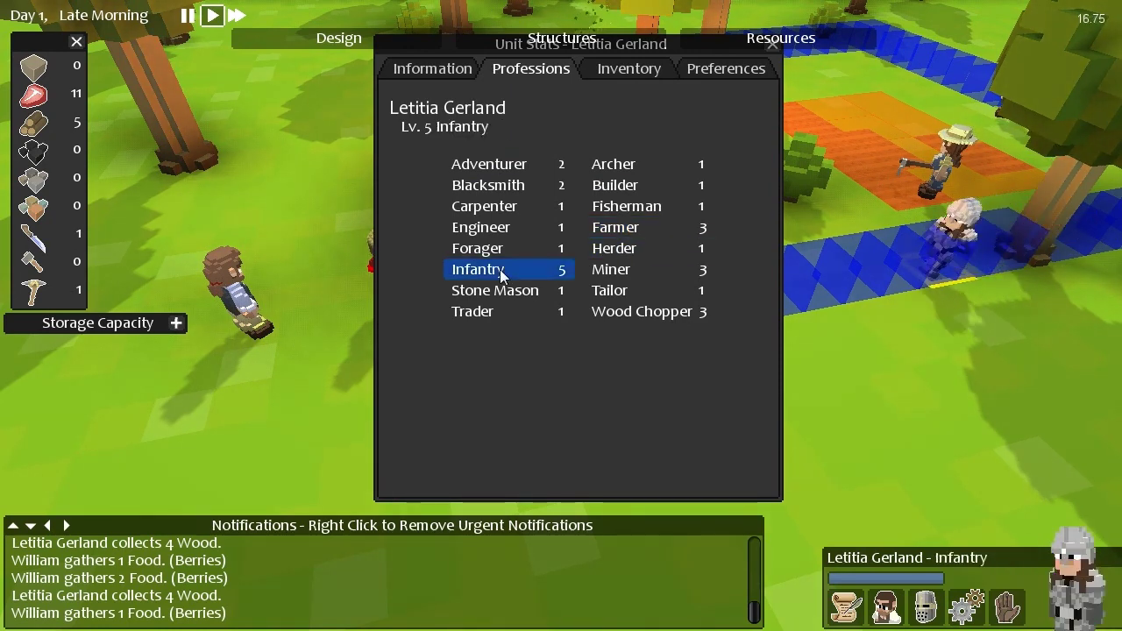
Close the Unit Stats window and orbit the camera in closer on the walled enclosure.
click(770, 46)
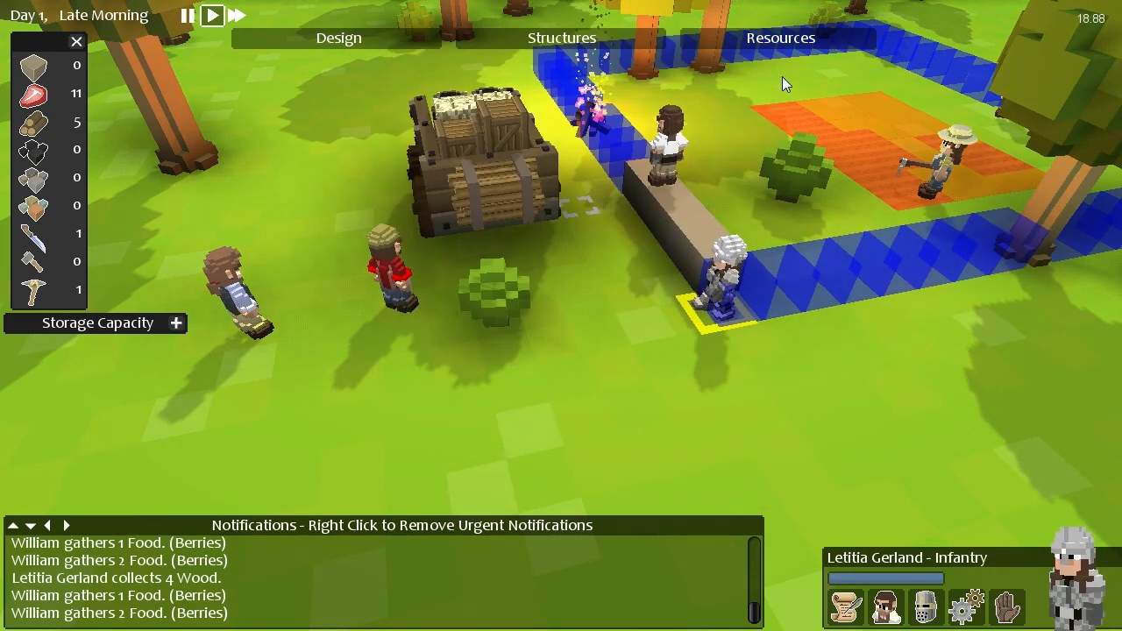
scroll(701, 193, down, 3)
scroll(693, 210, down, 5)
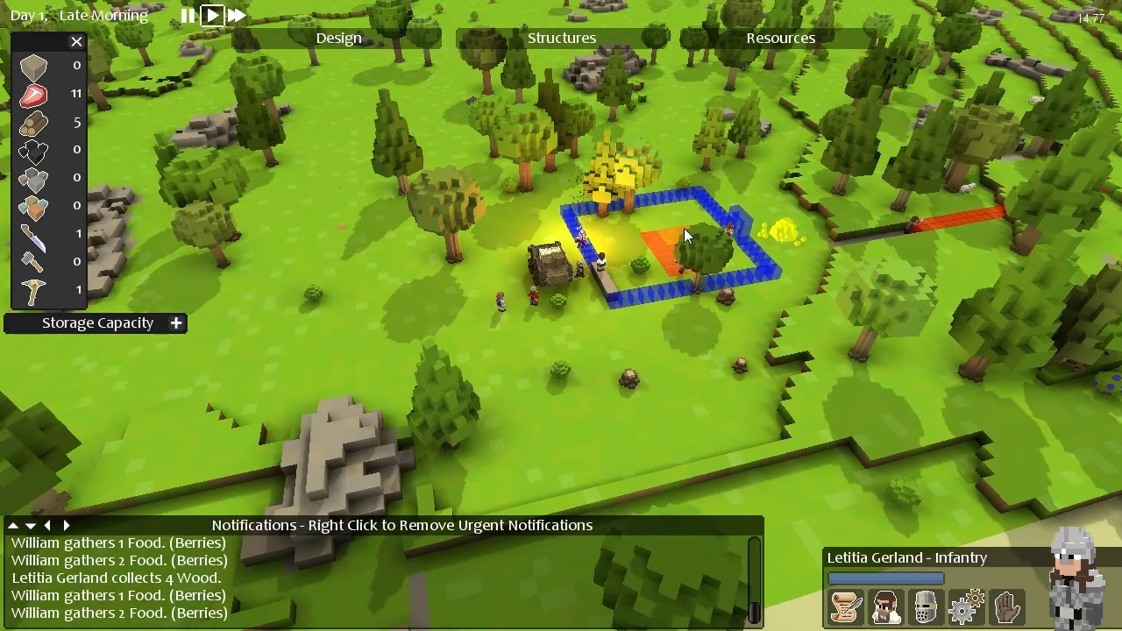
scroll(660, 292, up, 1)
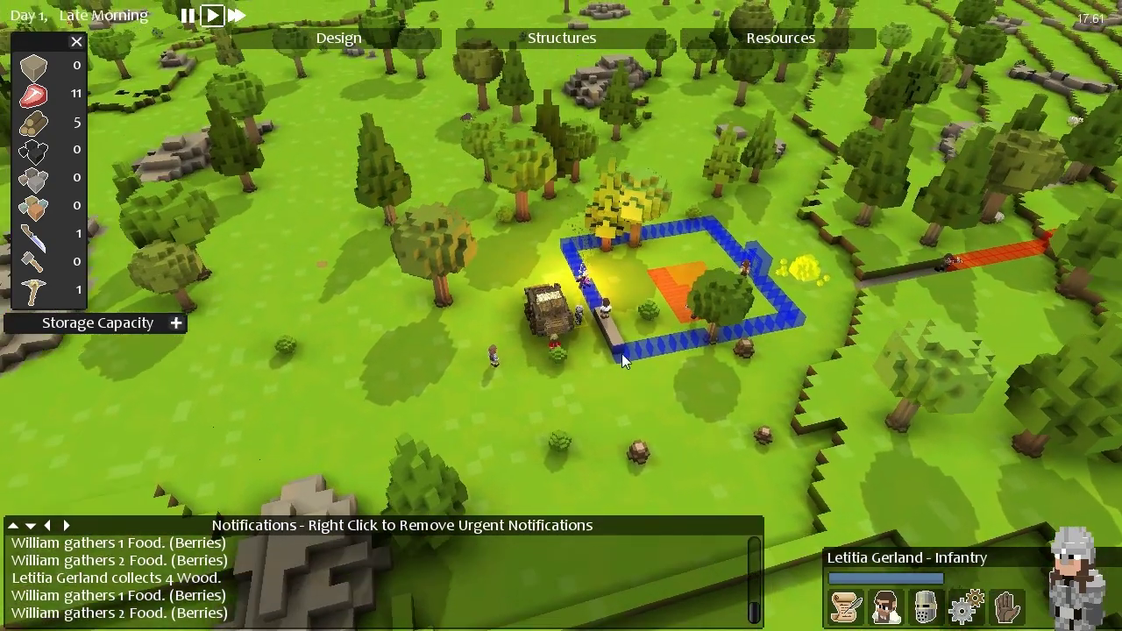
scroll(619, 356, up, 3)
scroll(619, 356, up, 3)
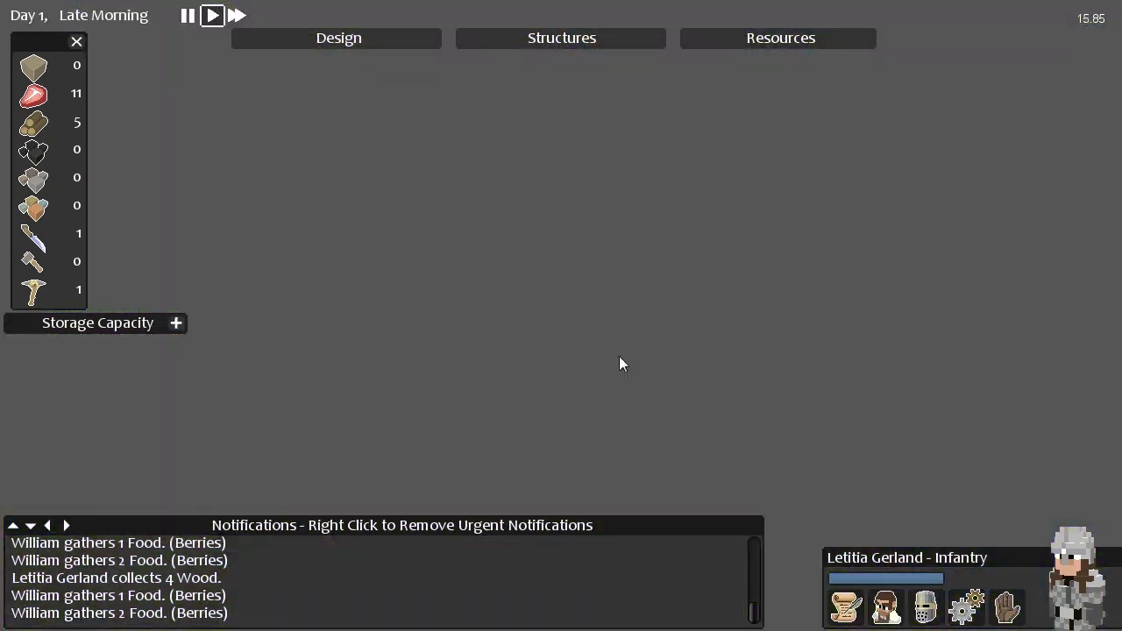
scroll(620, 351, down, 2)
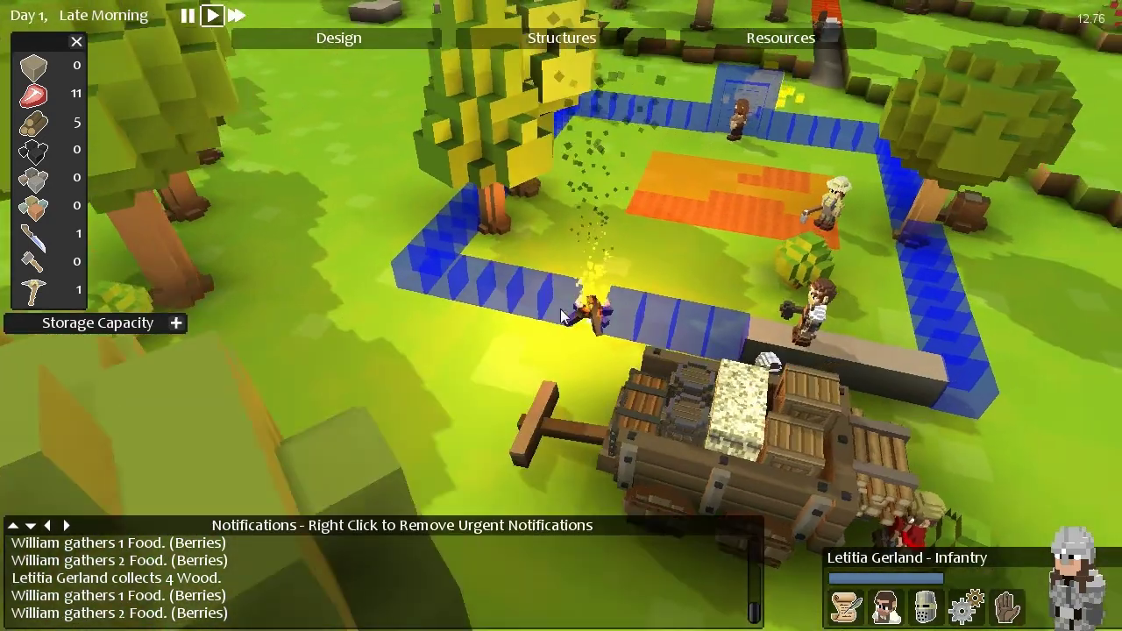
drag(455, 309, 560, 308)
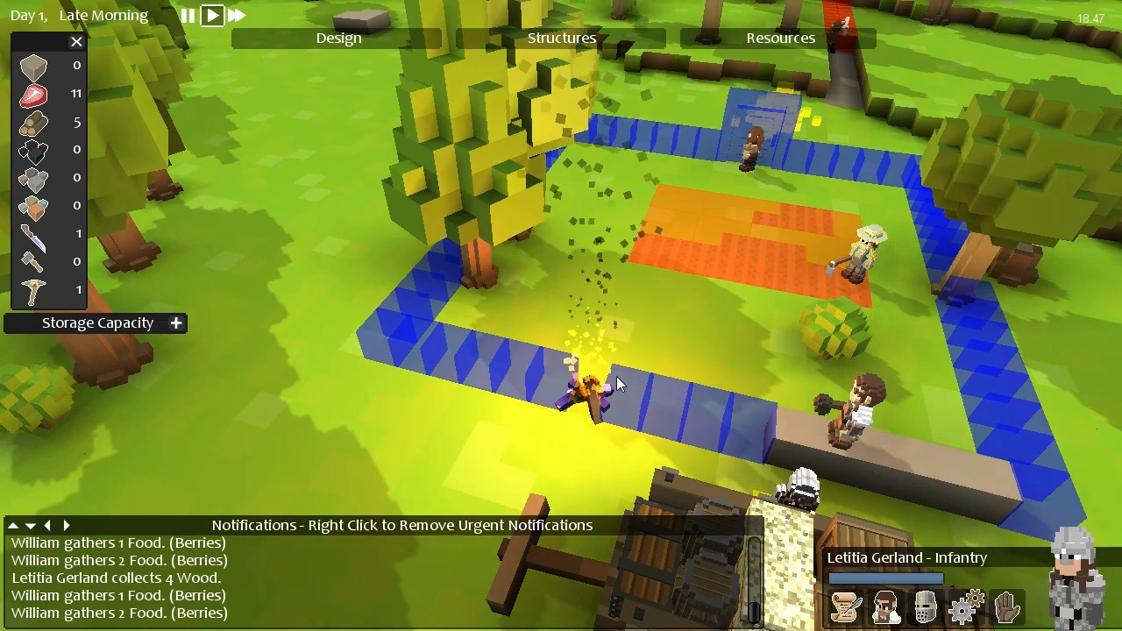
Send the infantry soldier to the campfire, then select and deselect the builder.
right_click(576, 432)
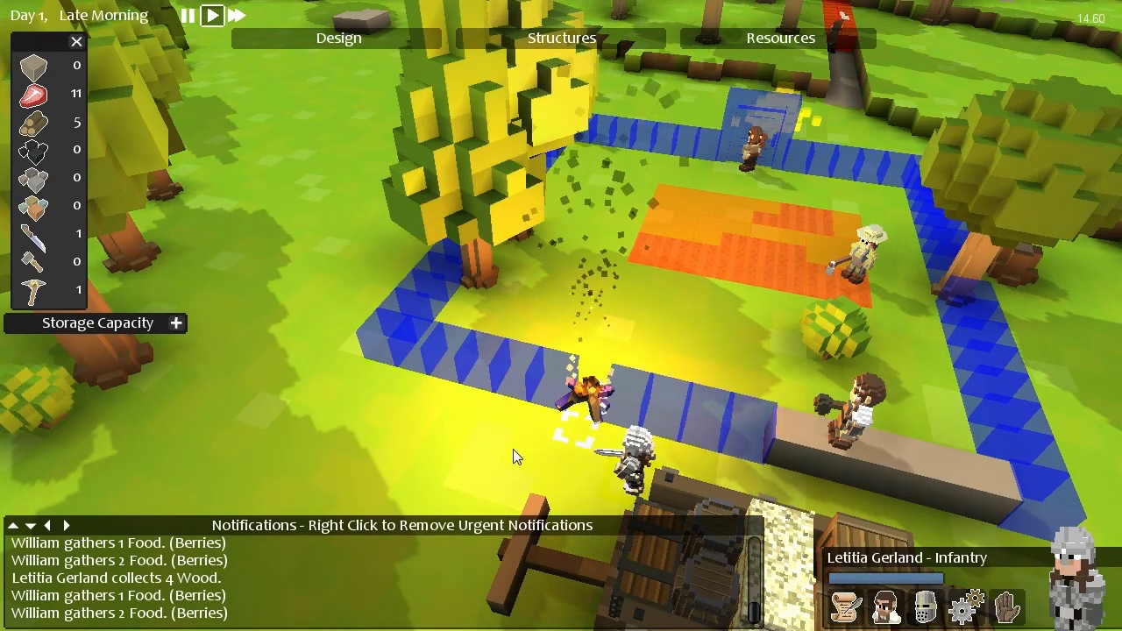
click(872, 407)
click(469, 466)
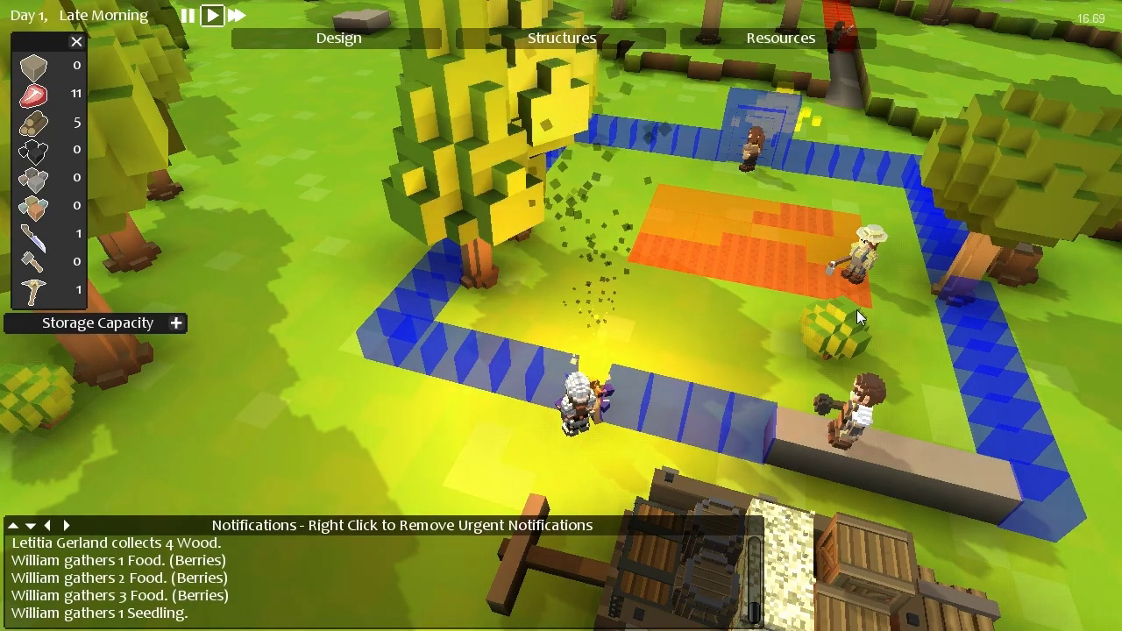
Remove the campfire beside the enclosure and pan the view toward the cart.
drag(856, 310, 373, 268)
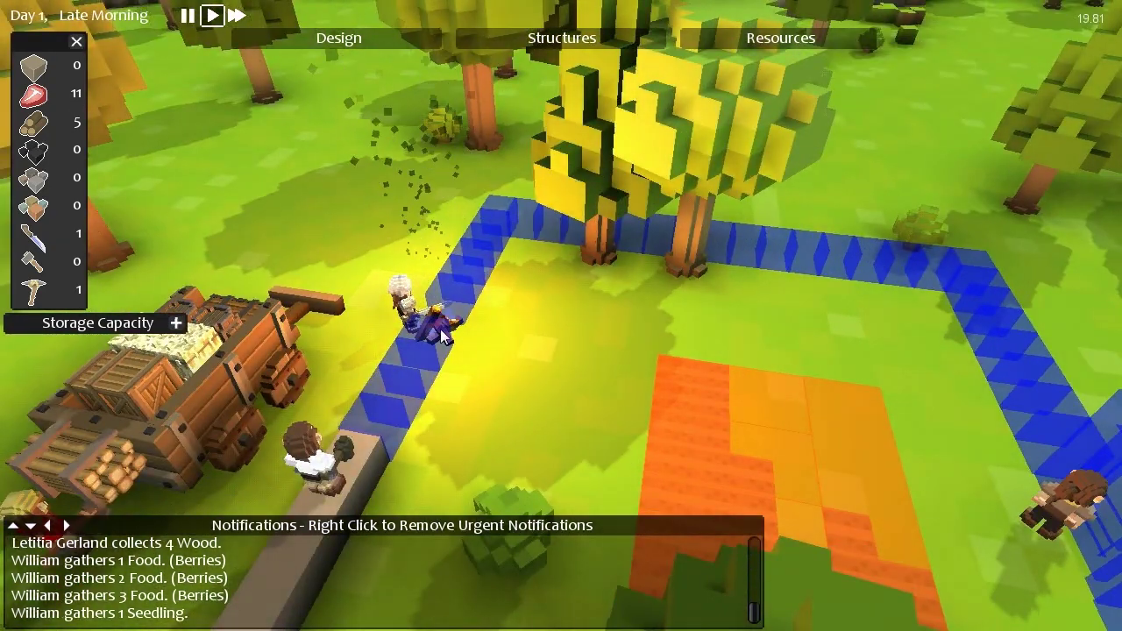
click(441, 330)
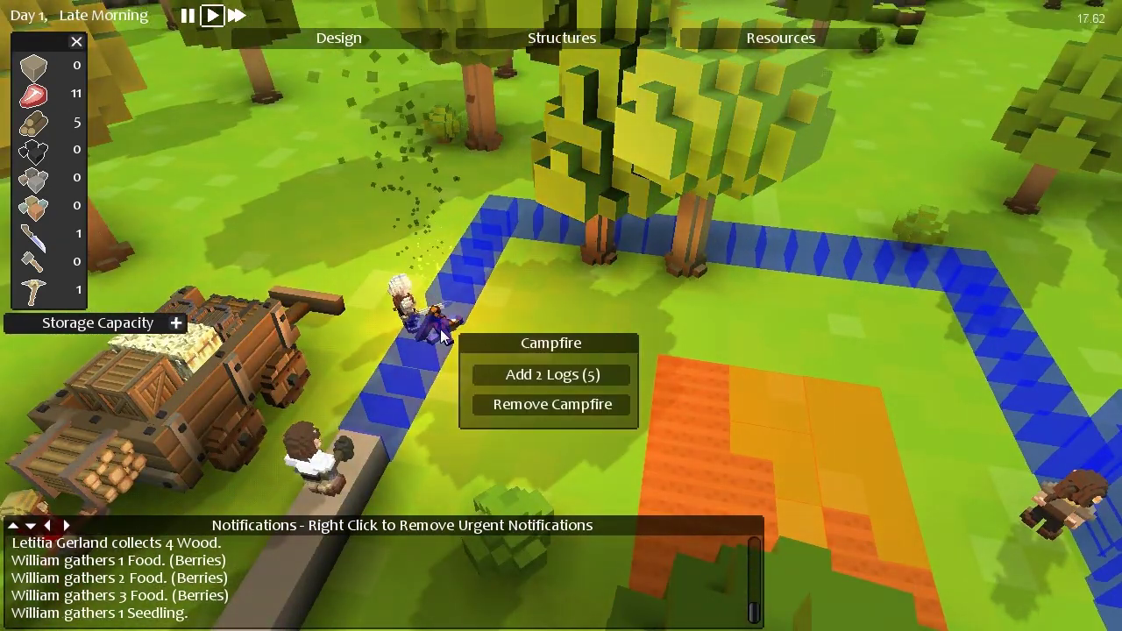
click(533, 407)
key(a)
key(s)
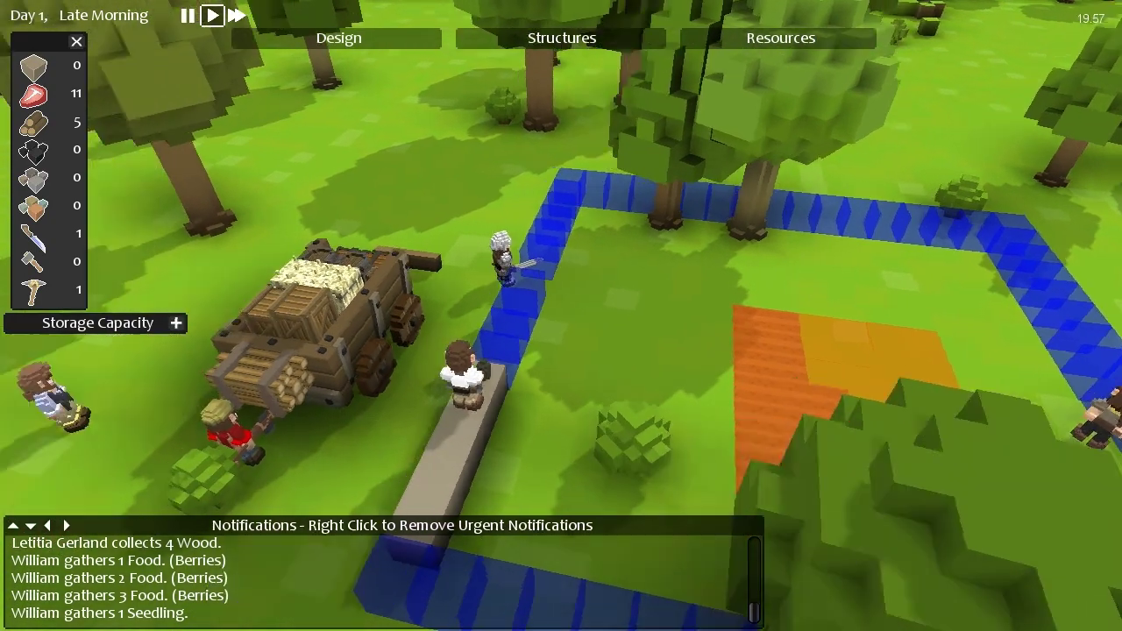
key(a)
key(s)
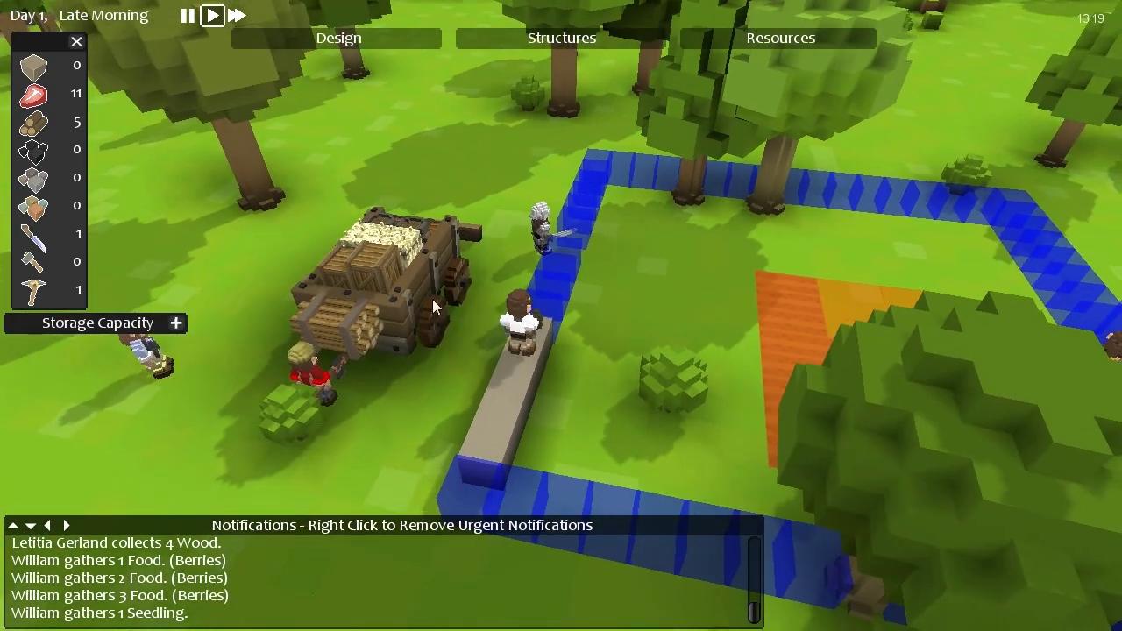
Switch the Design menu to the Dig / Mine designation.
key(d)
click(338, 38)
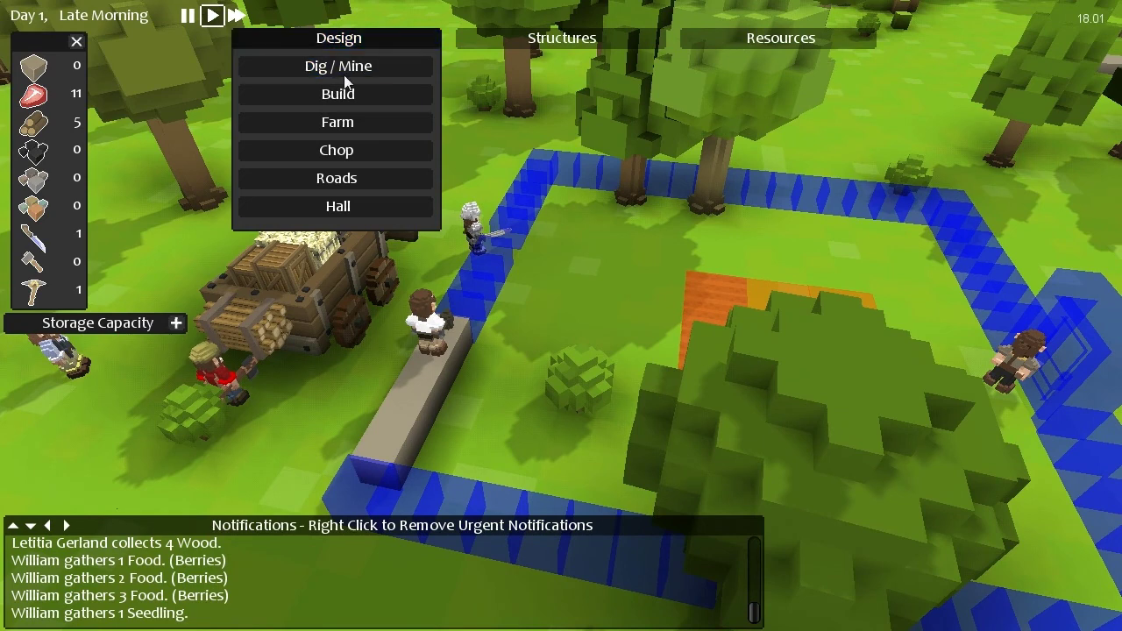
click(351, 69)
scroll(377, 101, up, 3)
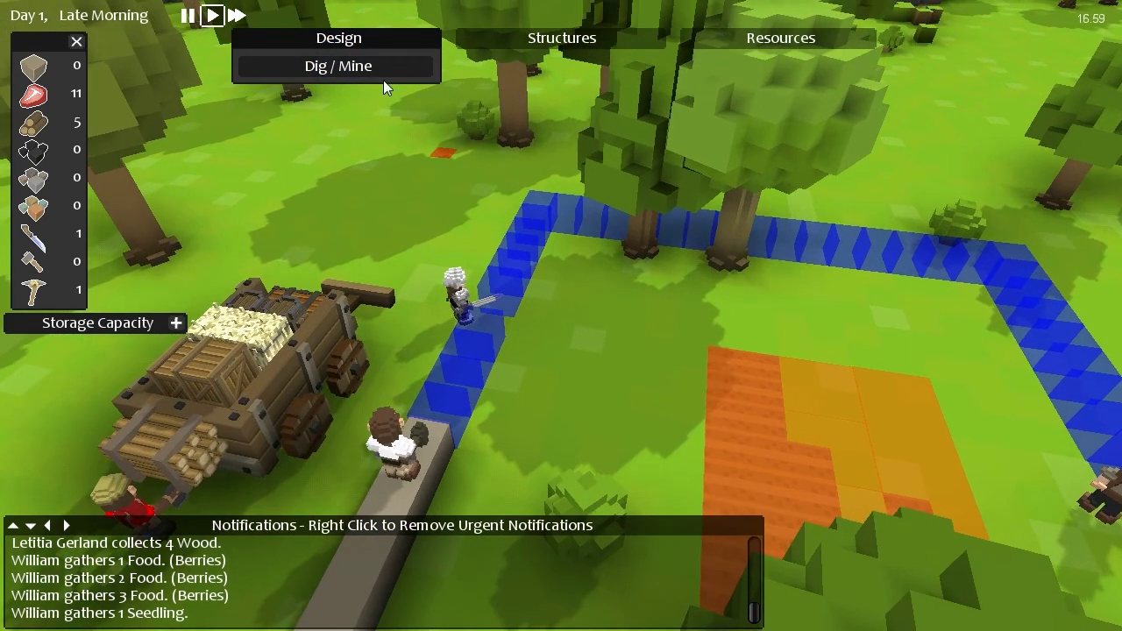
Choose Raw Stone as building material, then cancel placement to clear the wall outline.
click(377, 69)
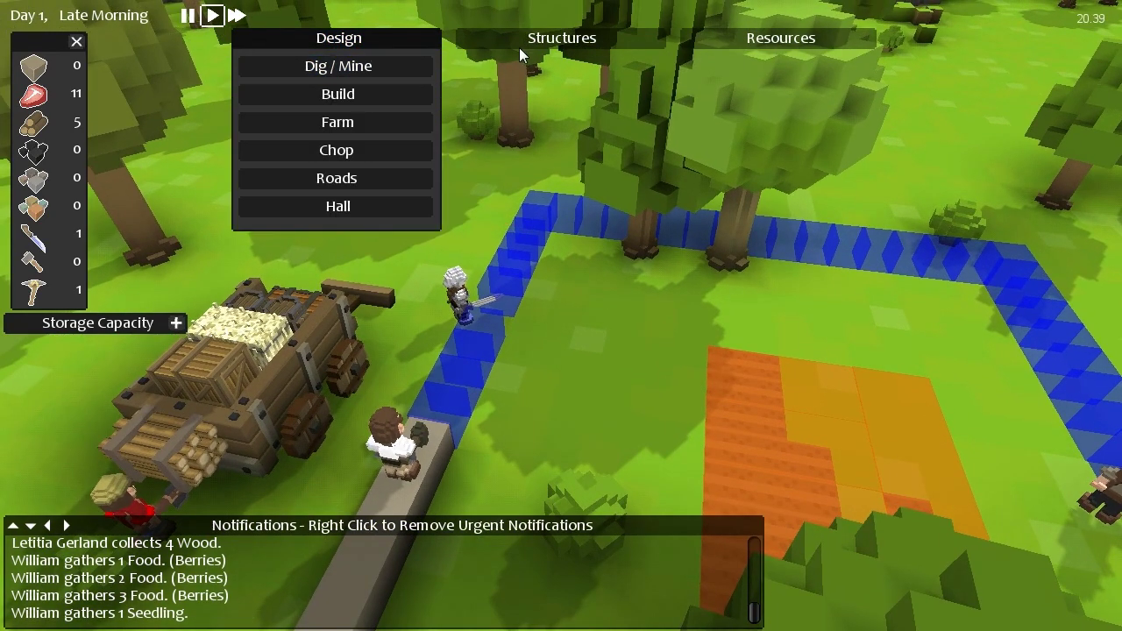
click(404, 94)
click(355, 136)
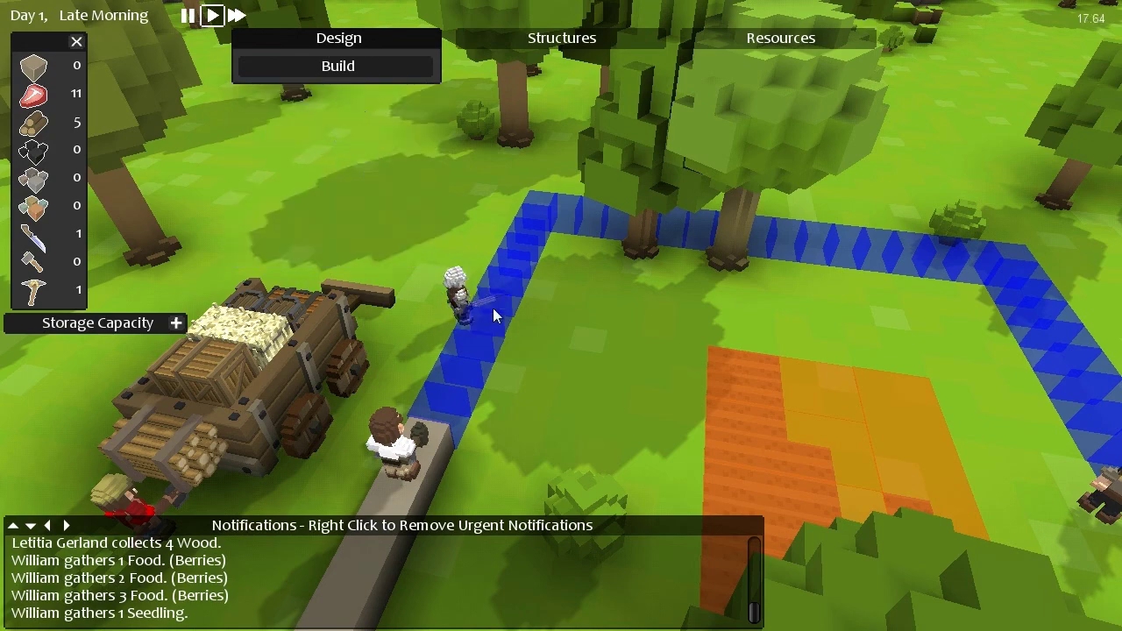
scroll(525, 294, down, 3)
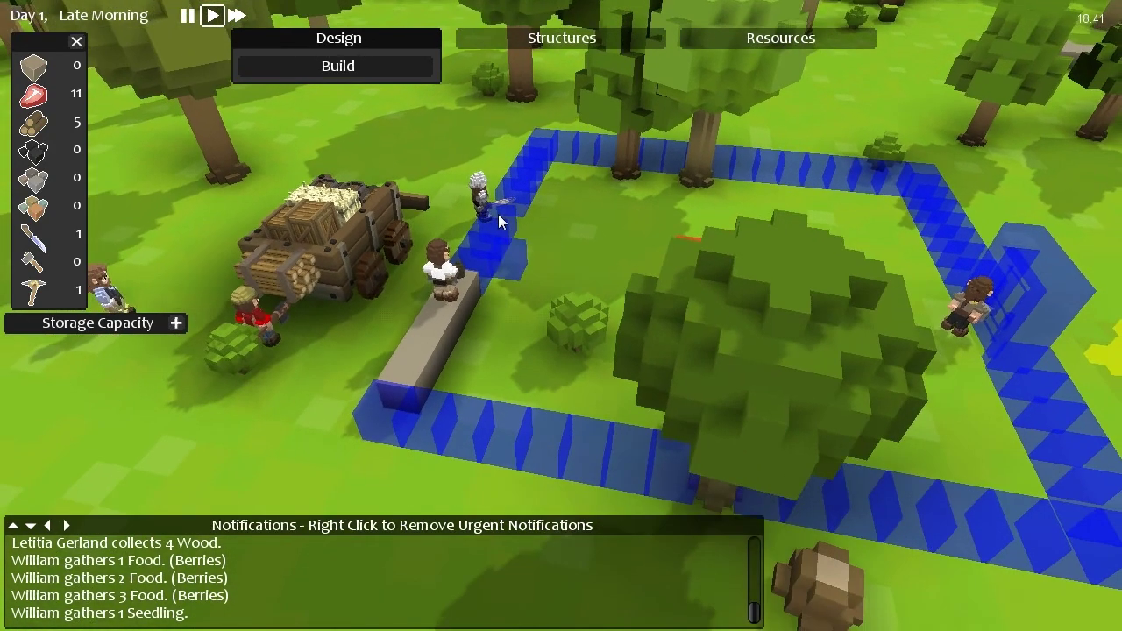
scroll(500, 228, up, 3)
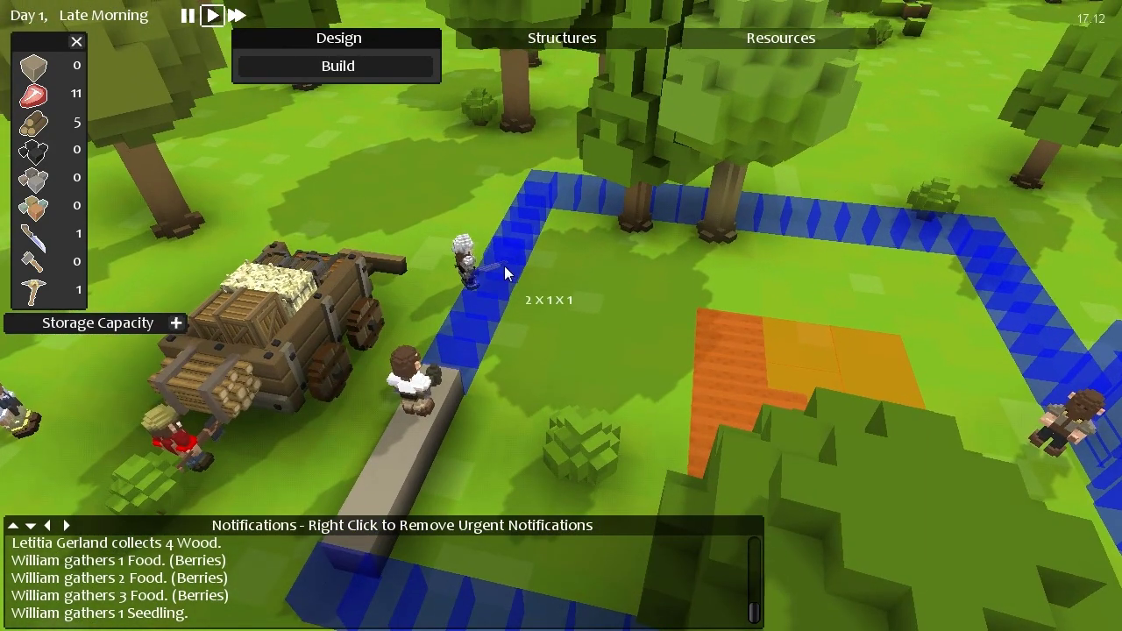
right_click(619, 293)
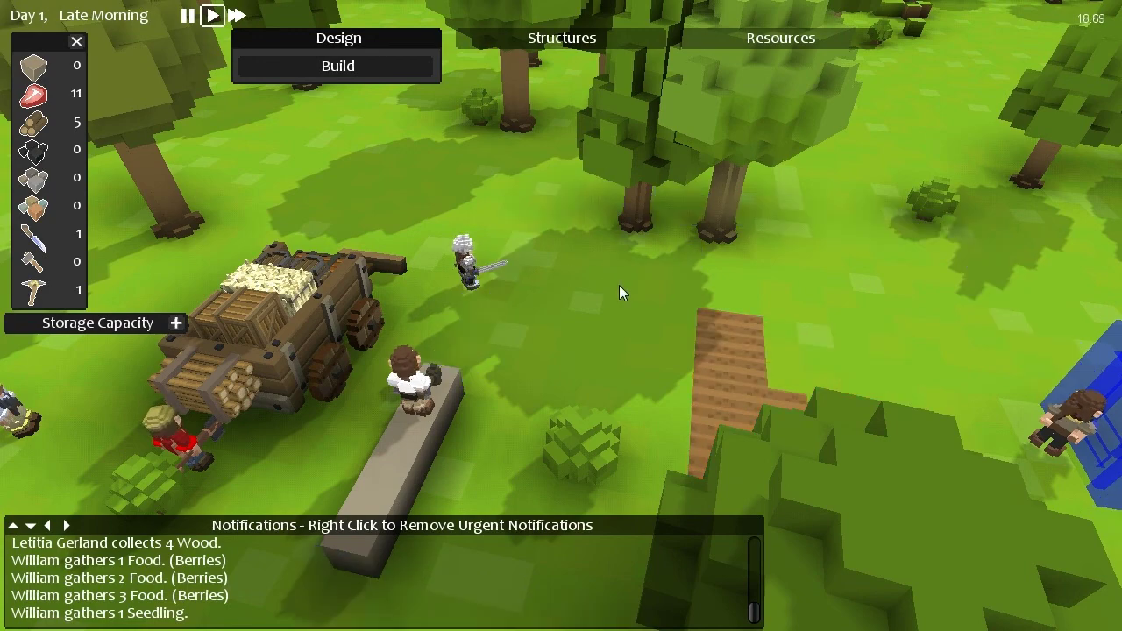
key(d)
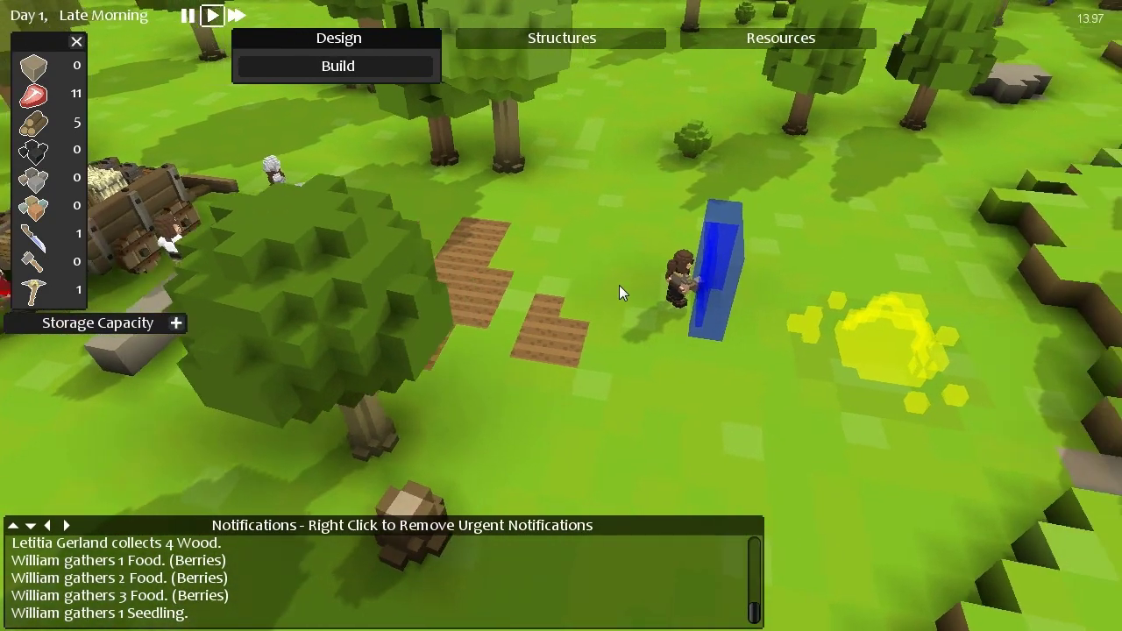
key(a)
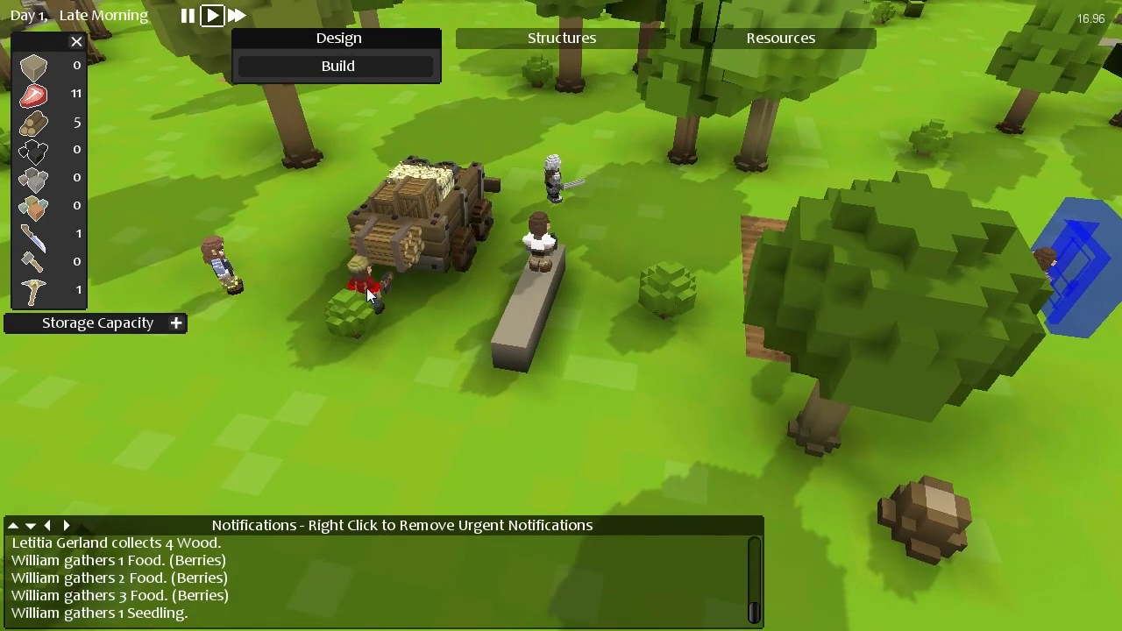
Review wood chopper Edward Moore's Professions, Inventory and Preferences, then close his stats.
click(368, 292)
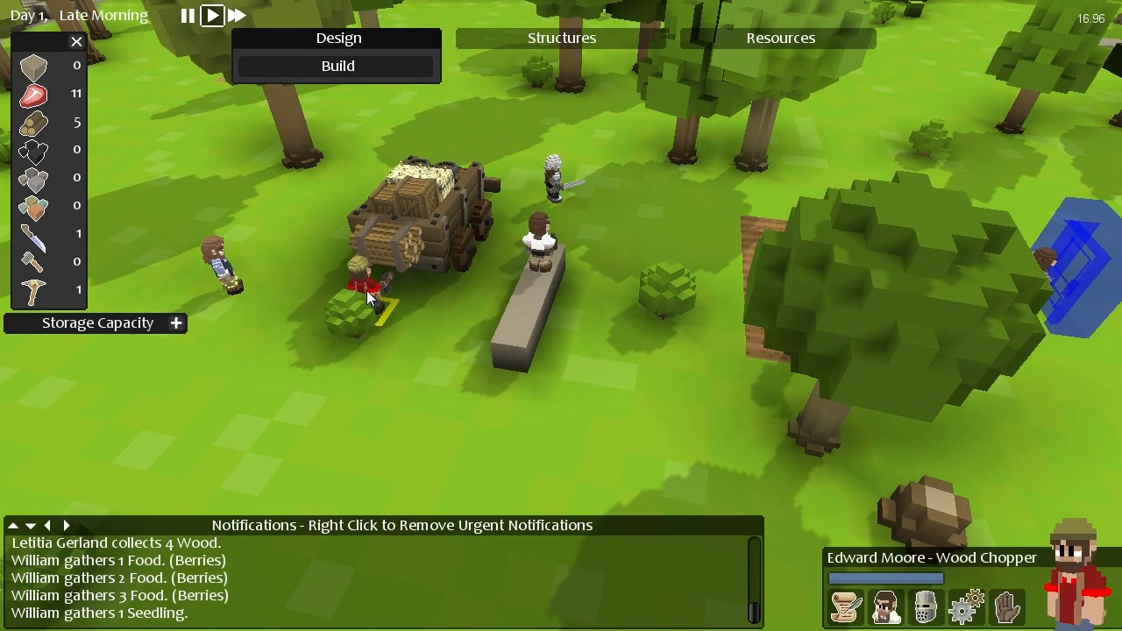
click(975, 616)
click(533, 67)
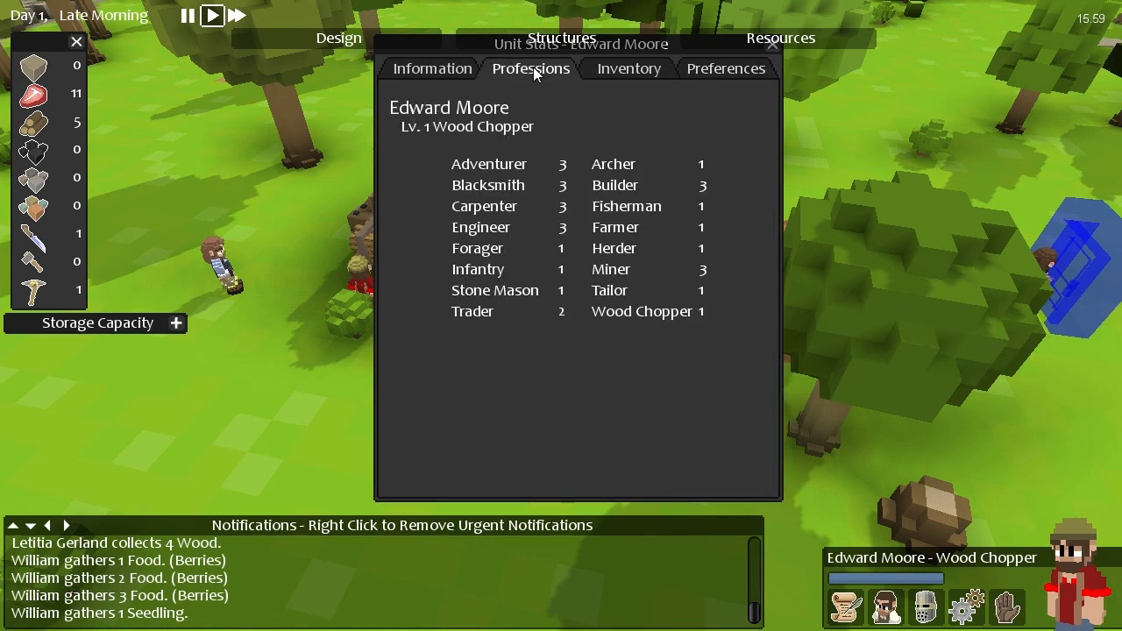
click(604, 67)
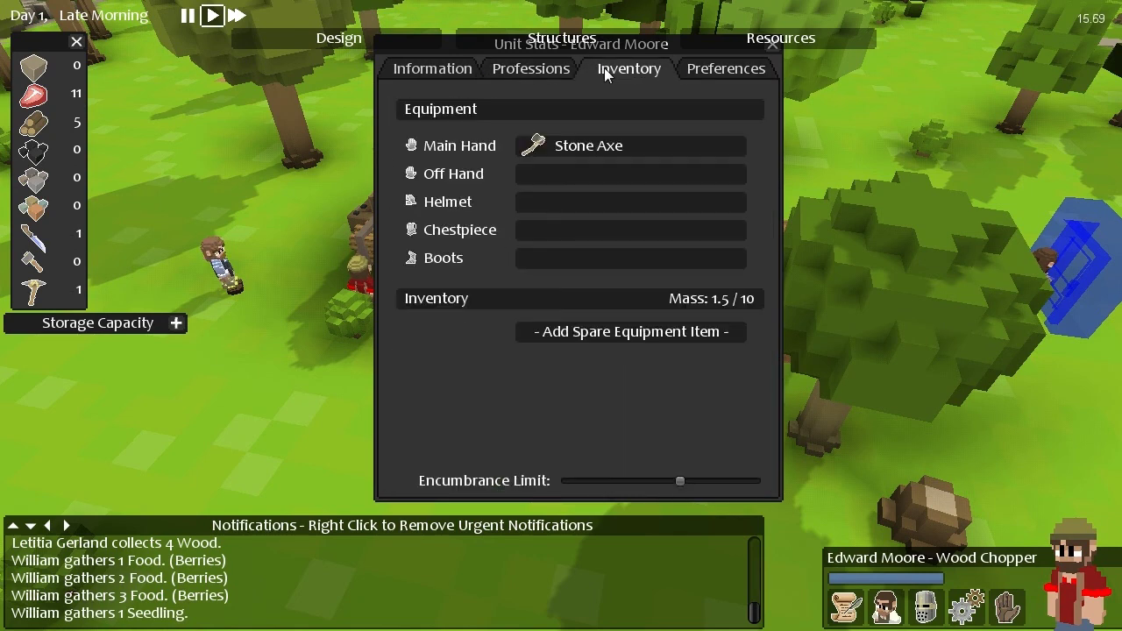
click(726, 70)
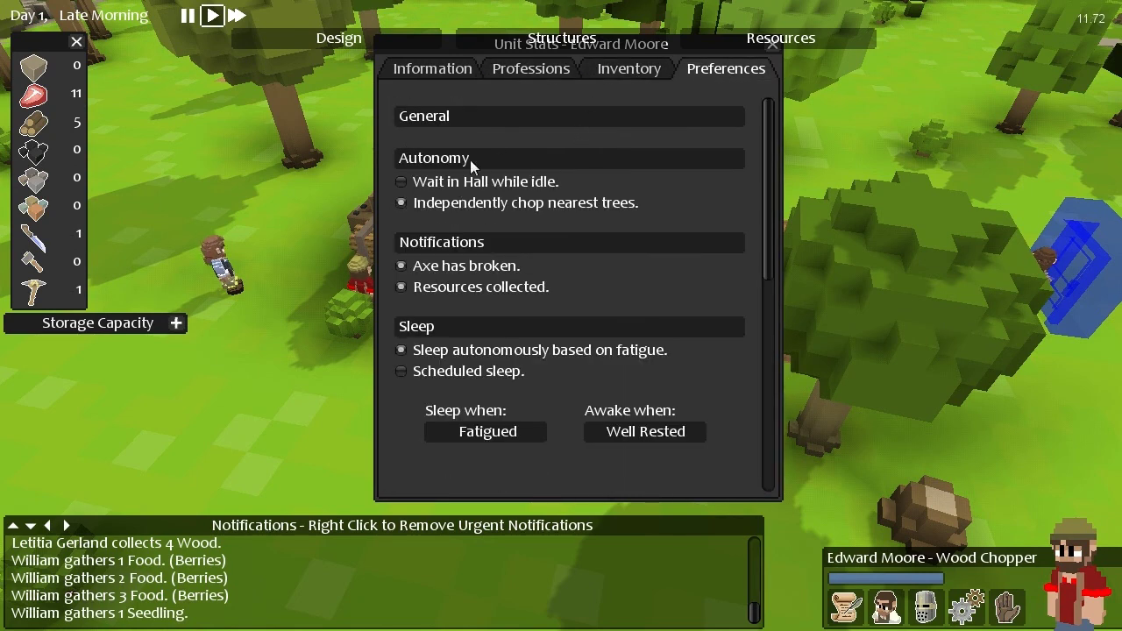
click(772, 46)
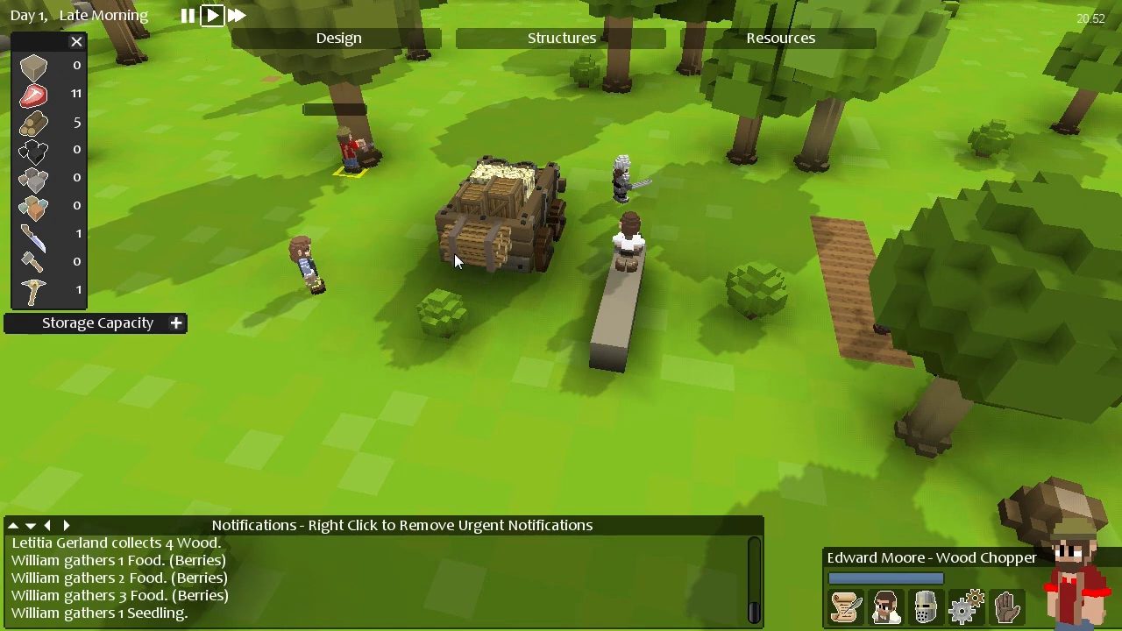
Order the first full-grown tree on the right chopped down.
key(a)
key(d)
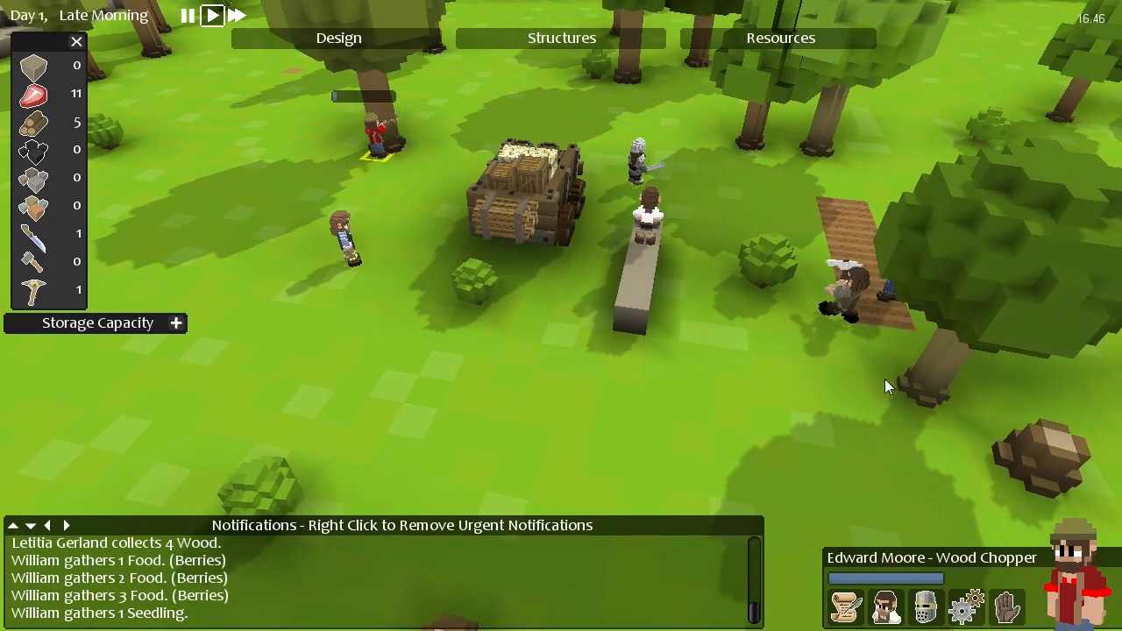
click(929, 386)
right_click(929, 387)
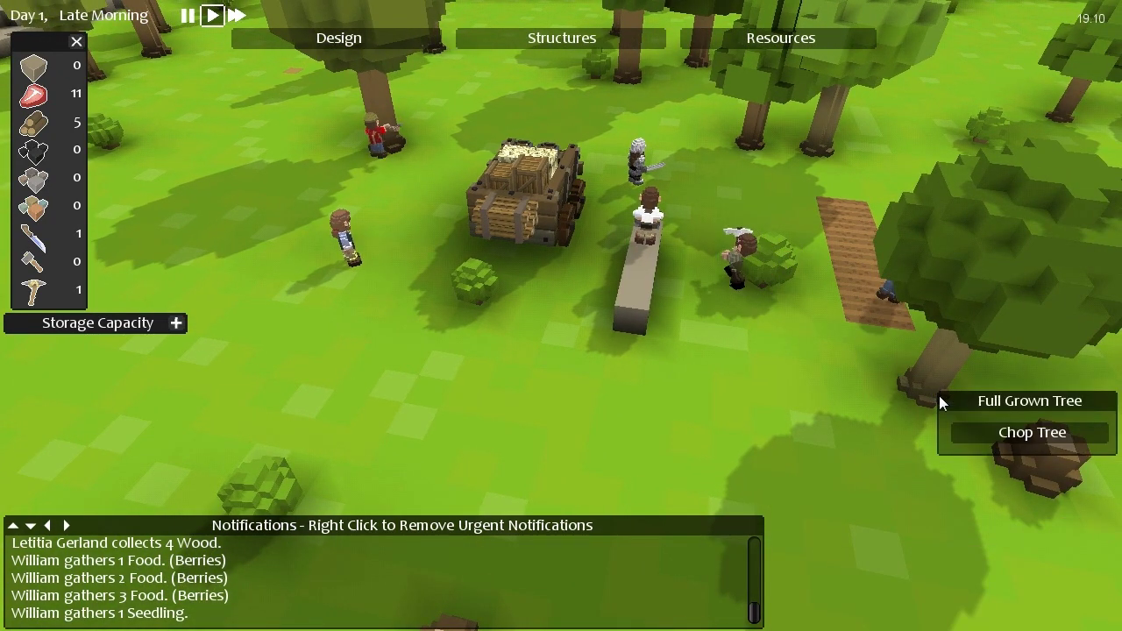
click(981, 430)
scroll(840, 379, up, 5)
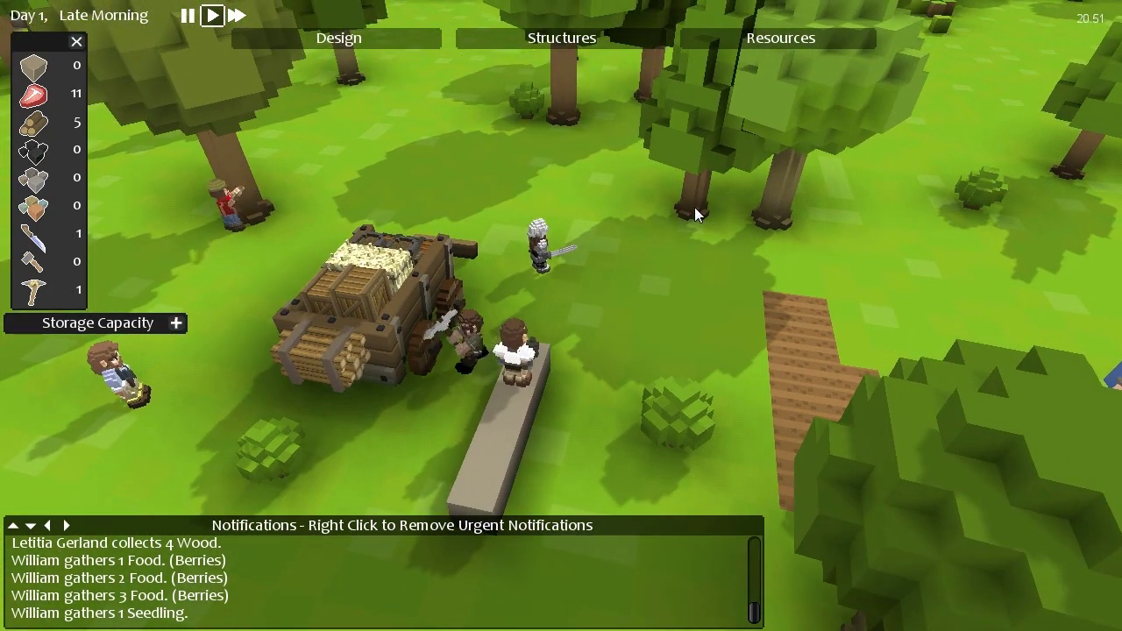
Order two more full-grown trees chopped, then move the view toward the wagon.
right_click(706, 213)
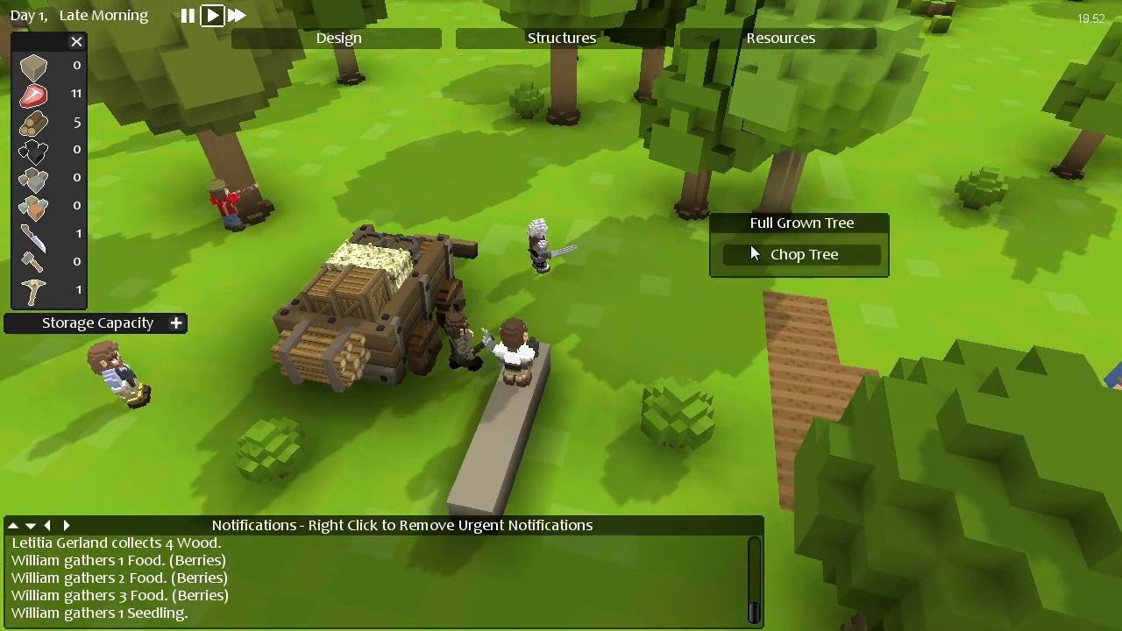
click(766, 252)
right_click(774, 217)
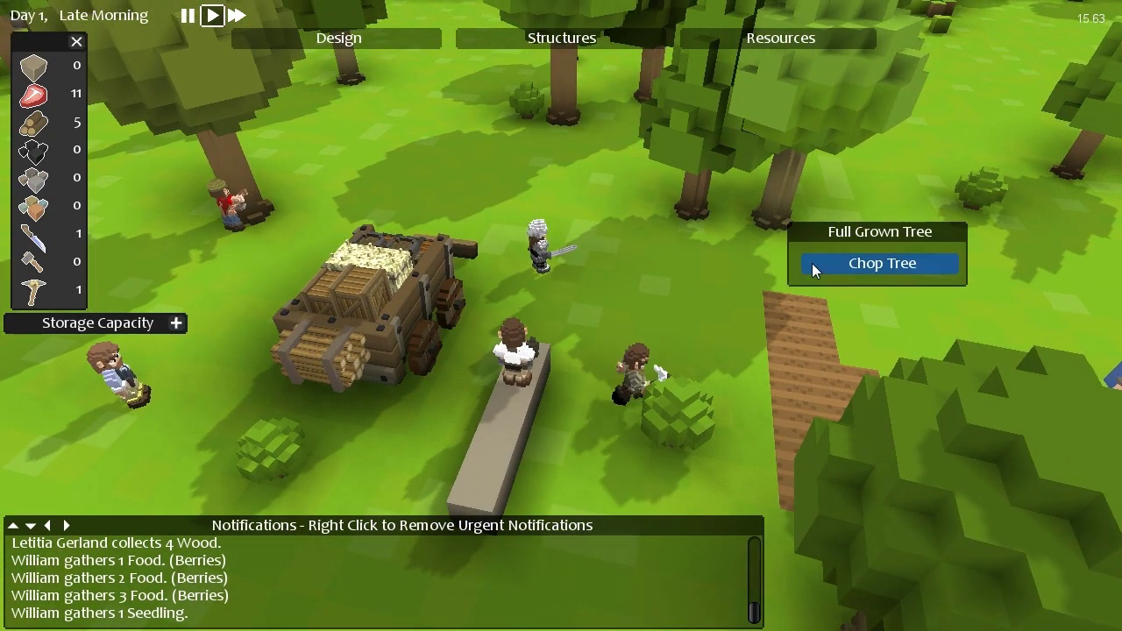
click(811, 262)
scroll(811, 263, down, 3)
scroll(812, 263, down, 3)
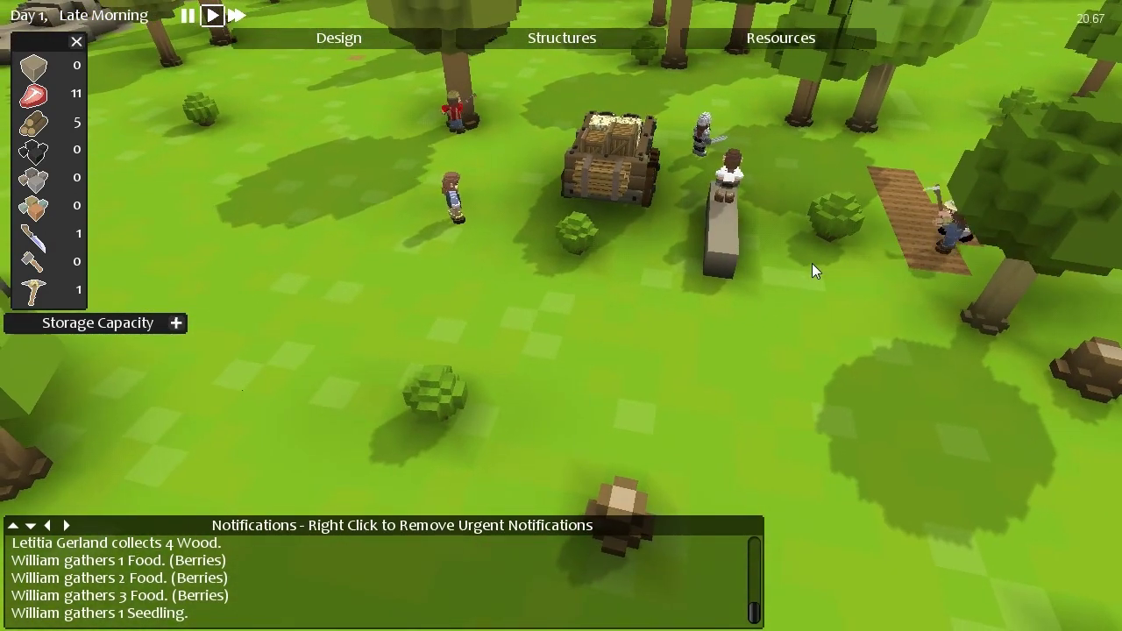
scroll(800, 267, up, 2)
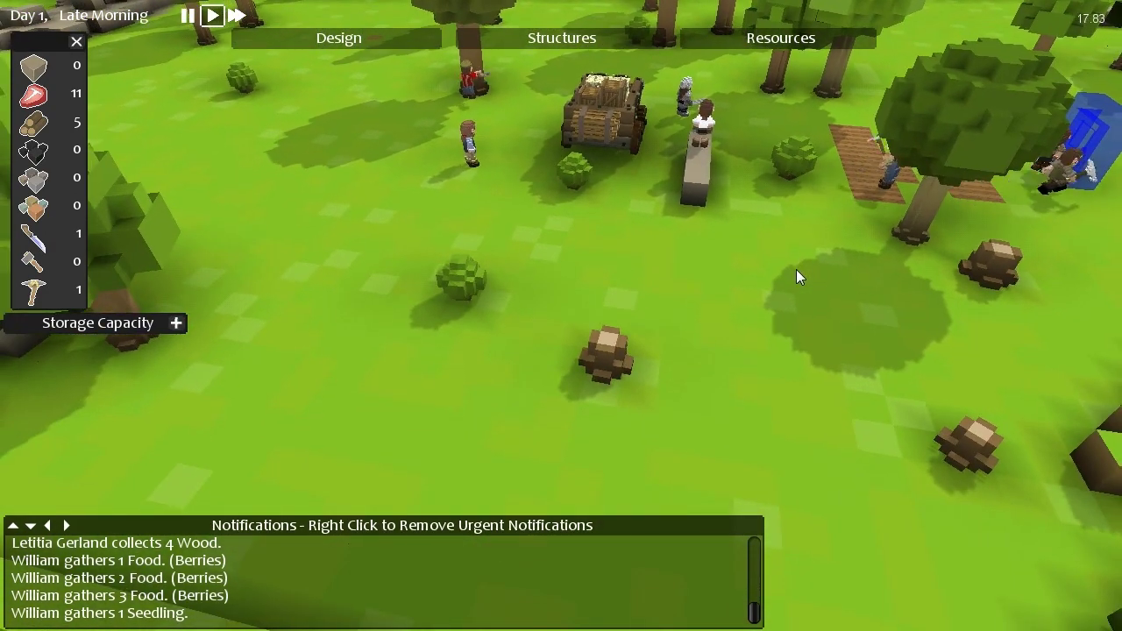
key(d)
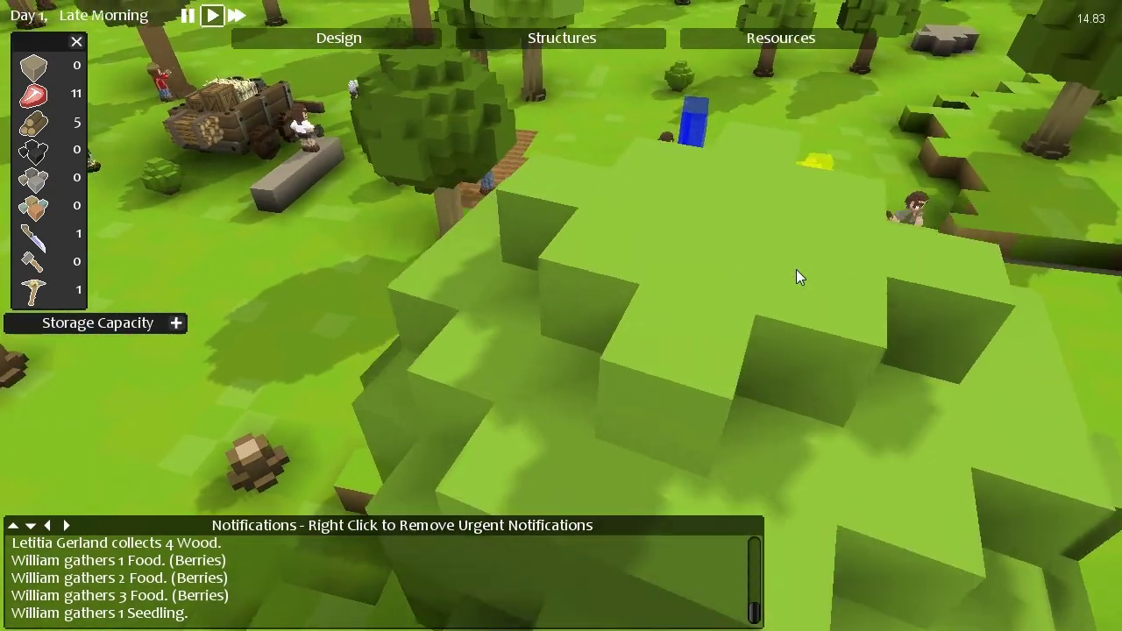
key(w)
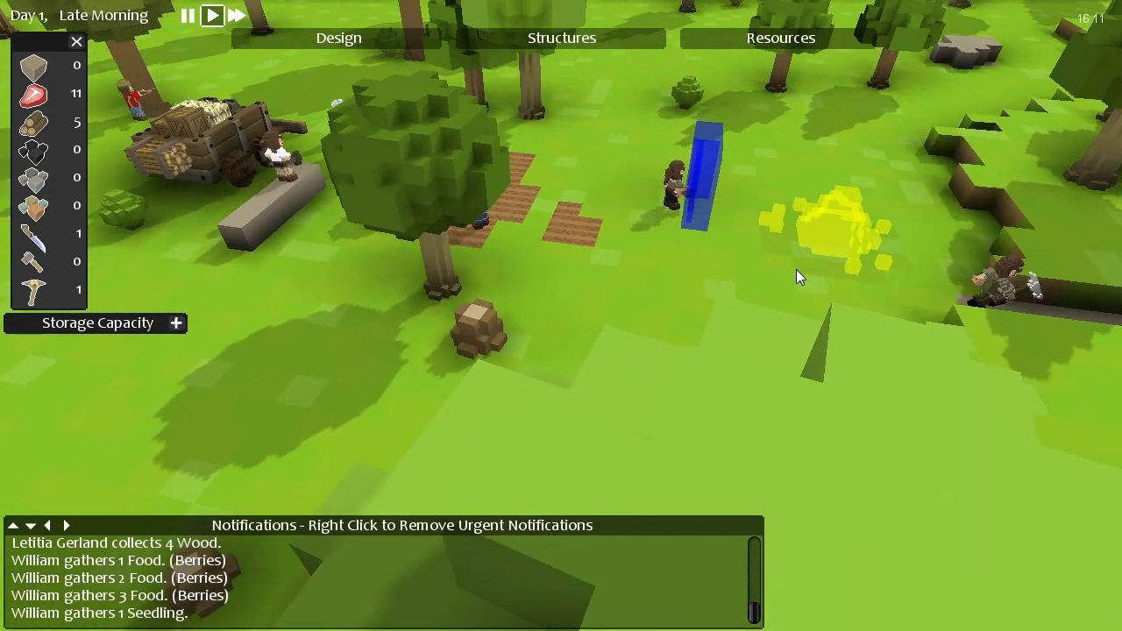
key(a)
key(a)
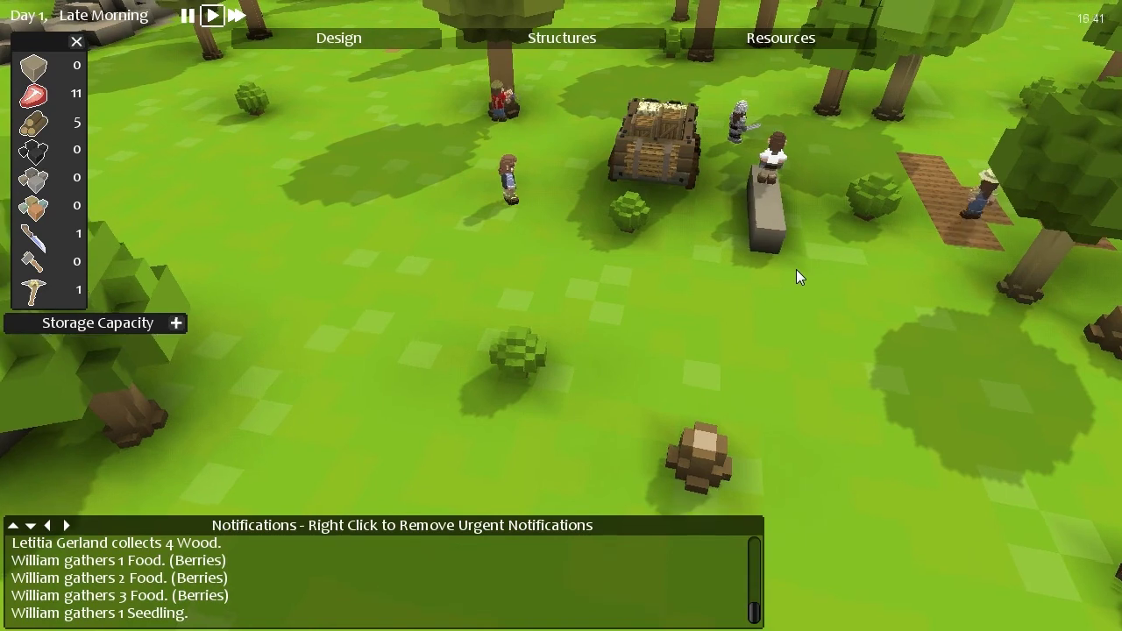
key(w)
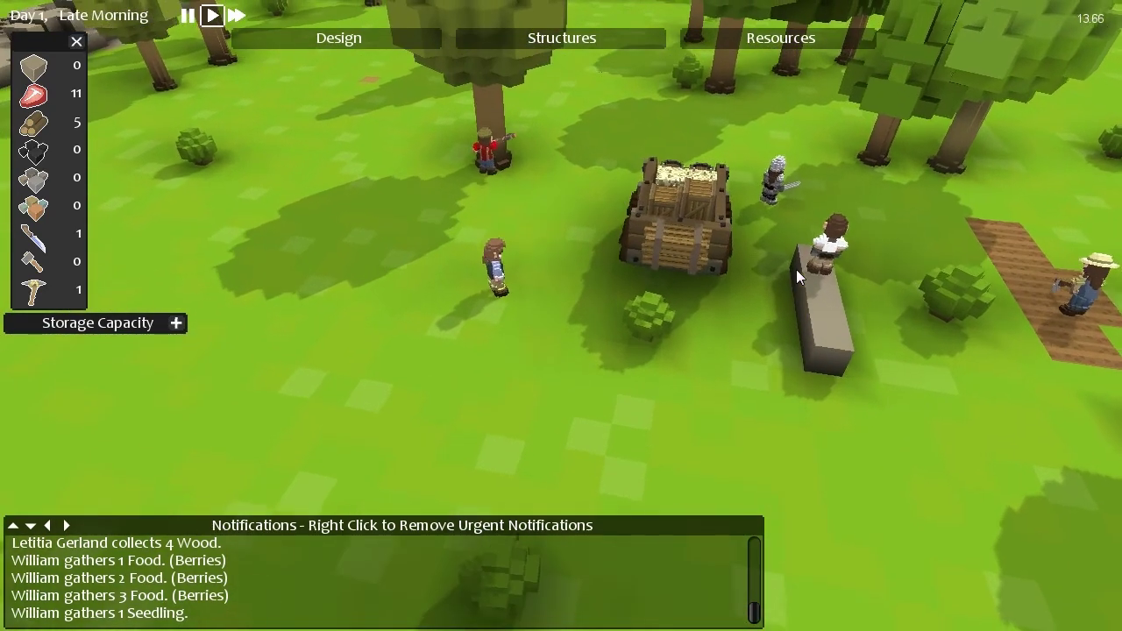
scroll(794, 270, down, 2)
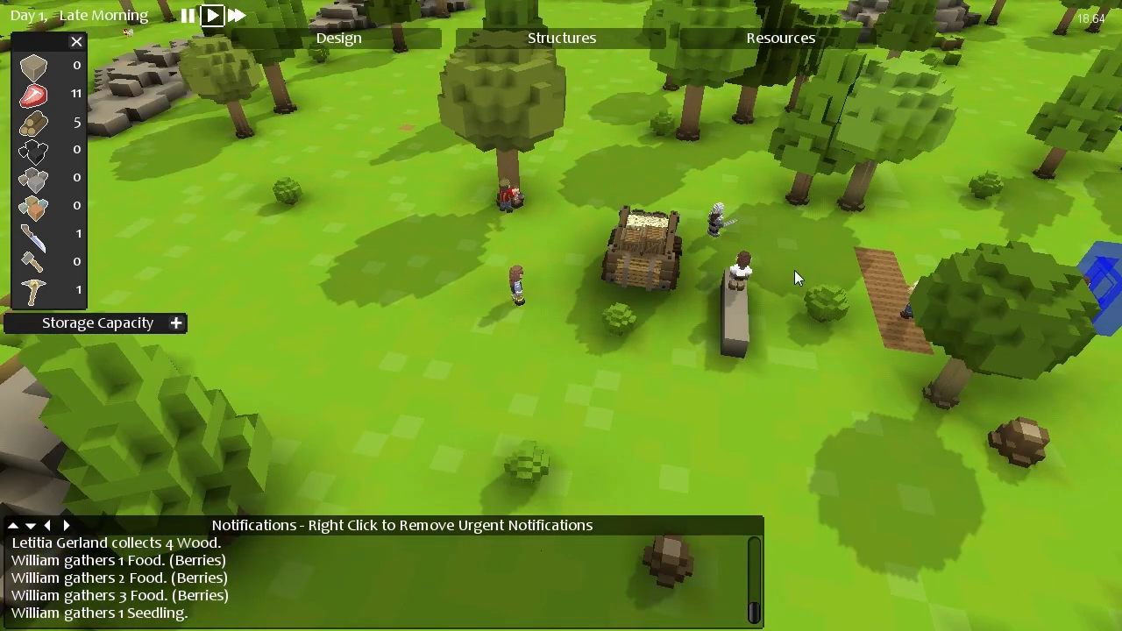
Select the tailor and pick the Stone Pickaxe from the crafting Hand Tools list.
click(520, 296)
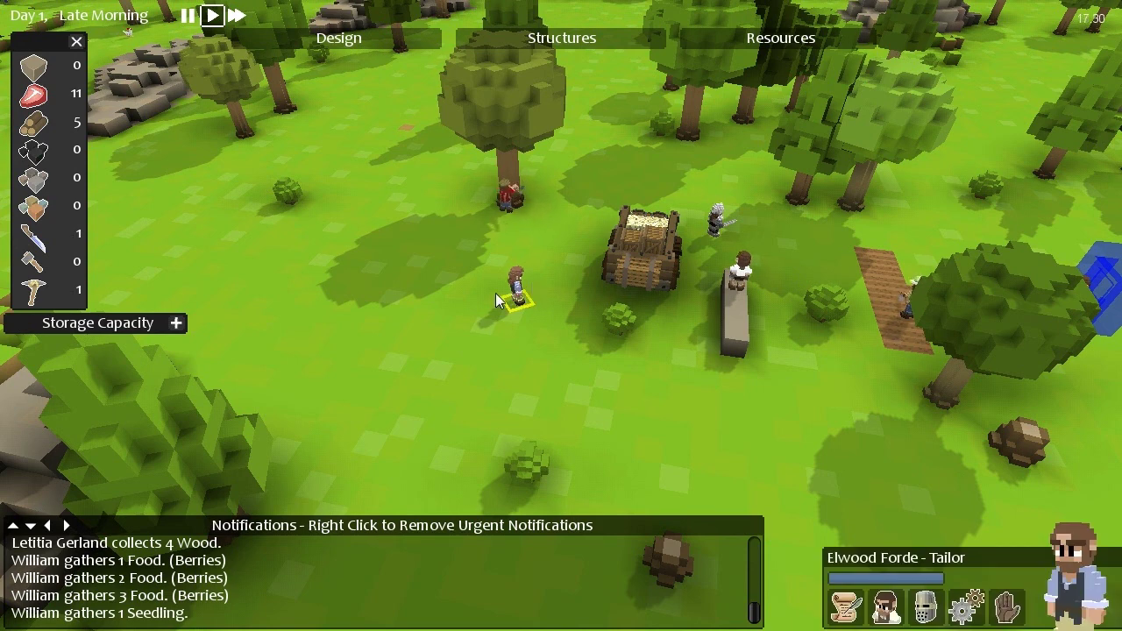
click(752, 41)
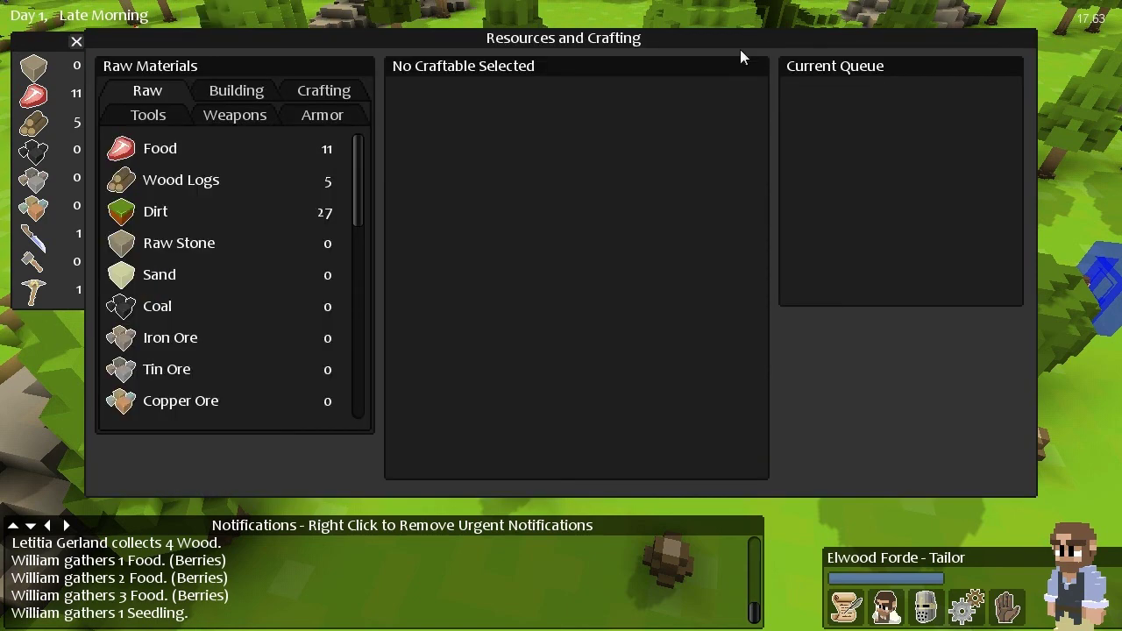
click(158, 114)
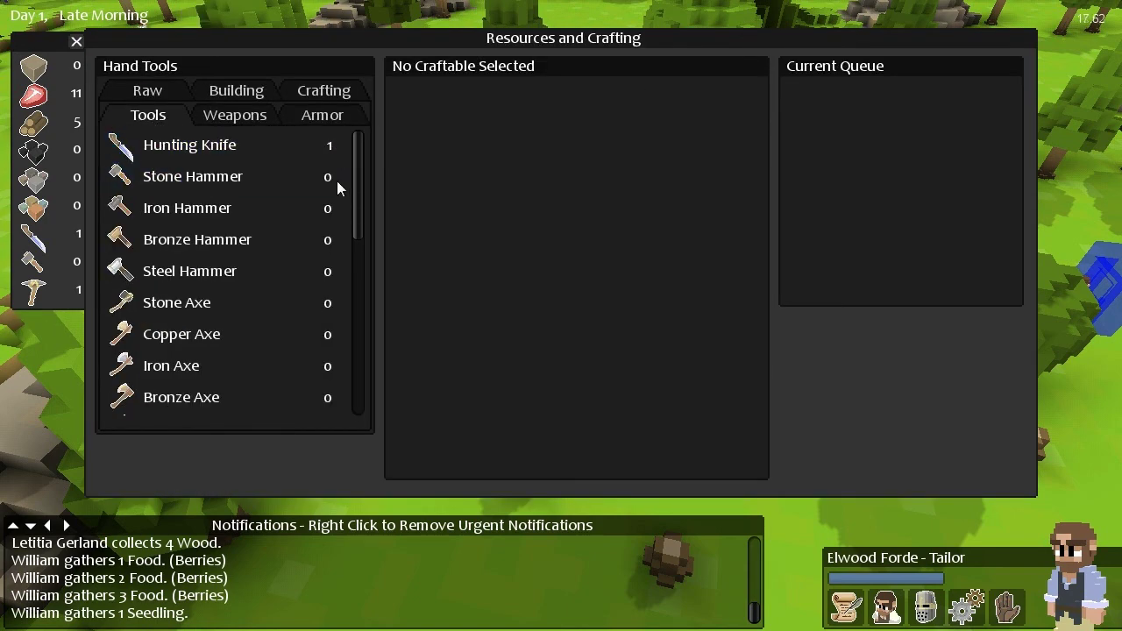
scroll(351, 197, down, 1)
scroll(349, 224, down, 2)
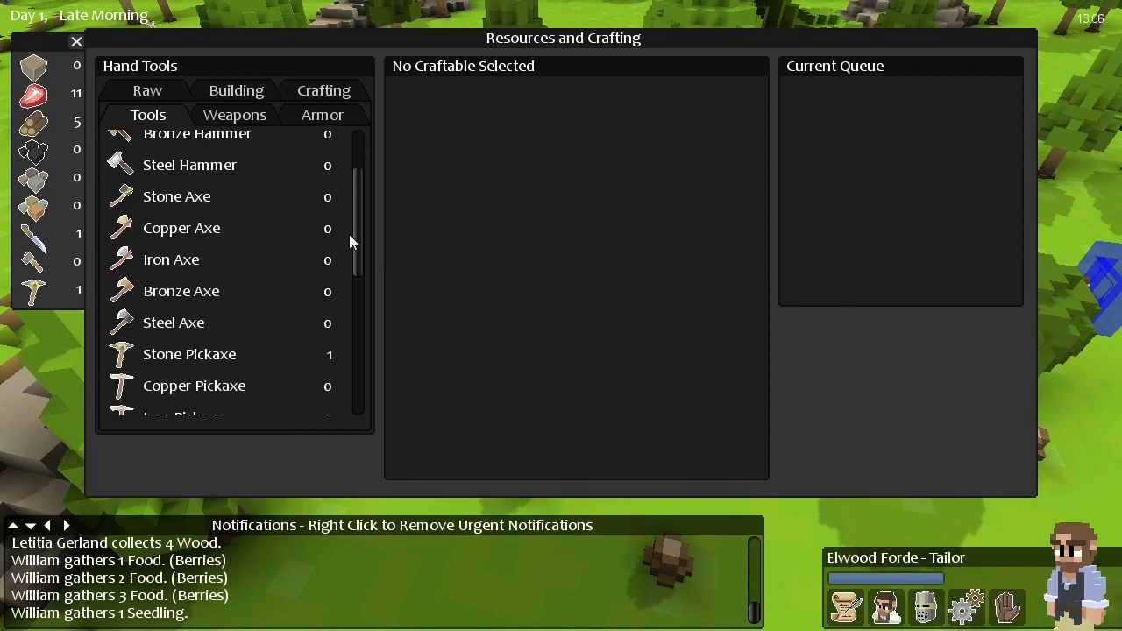
scroll(346, 236, down, 1)
click(225, 342)
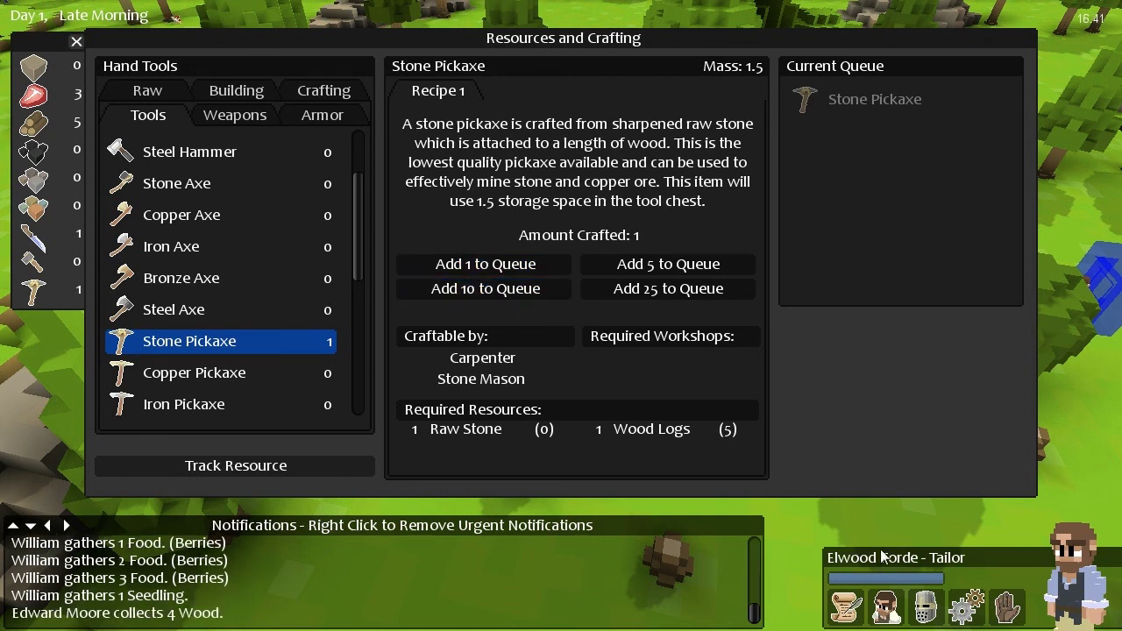
Make the tailor a Carpenter and close the stats window.
click(927, 611)
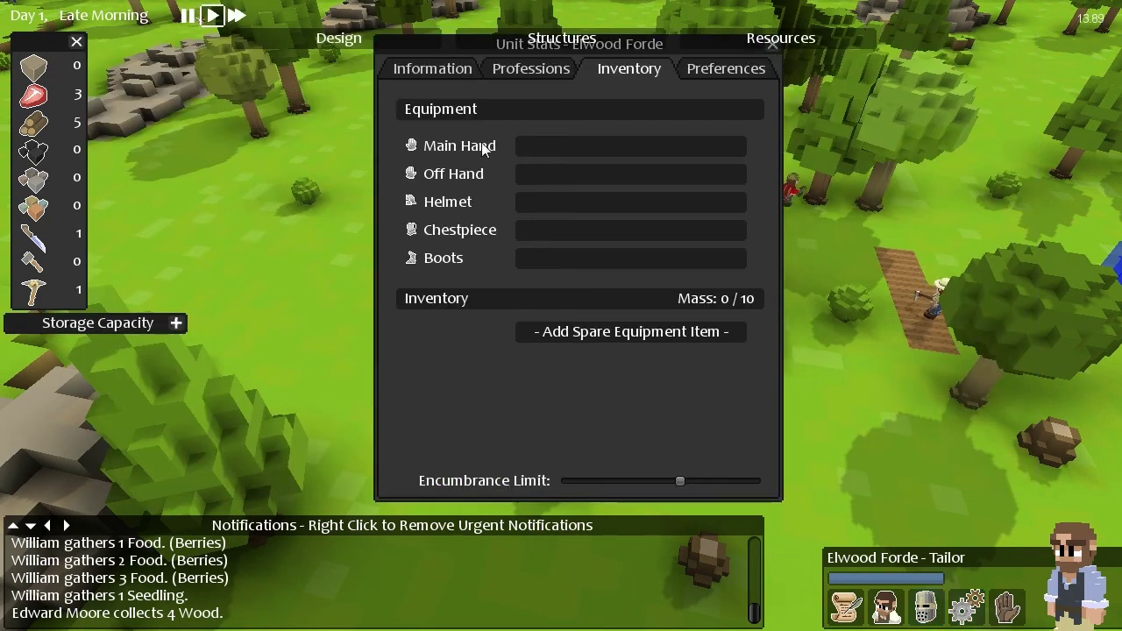
click(553, 74)
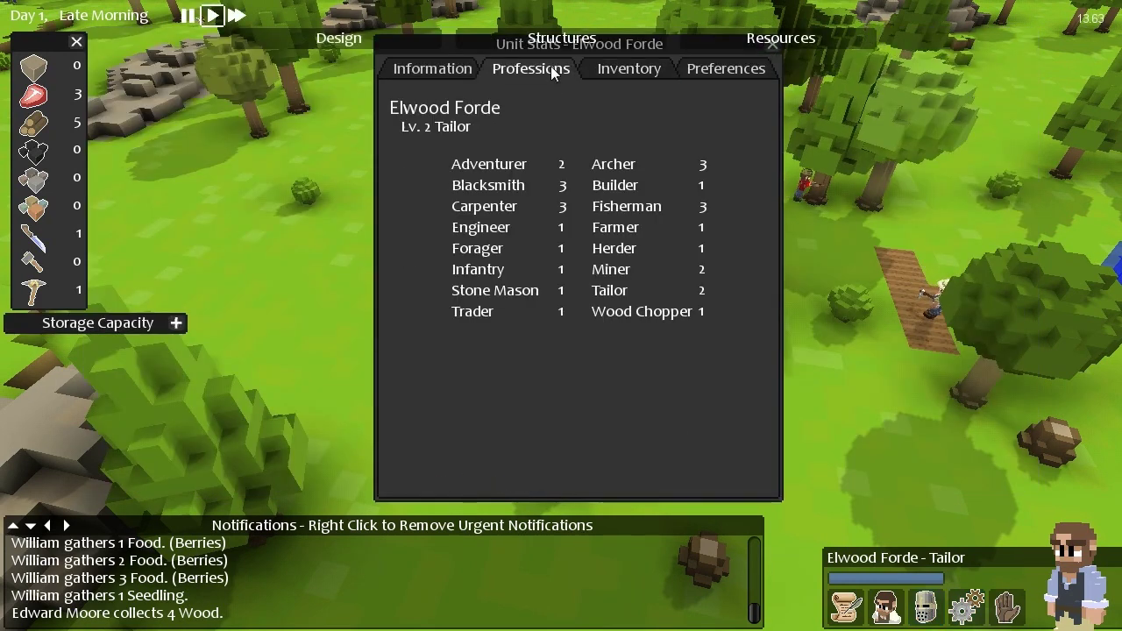
click(506, 206)
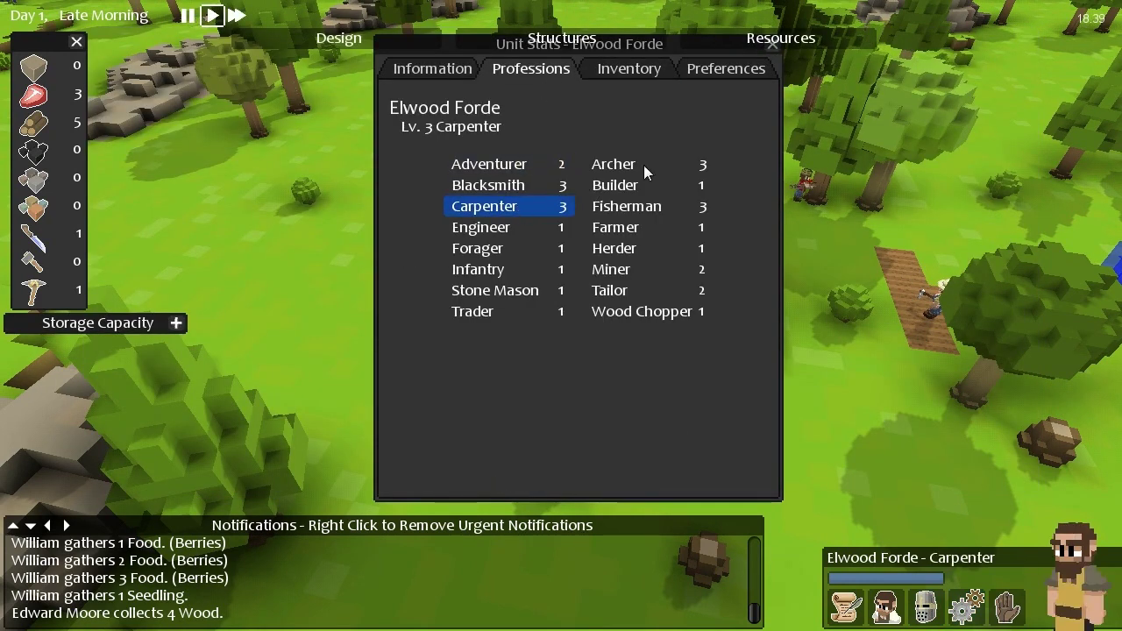
click(772, 48)
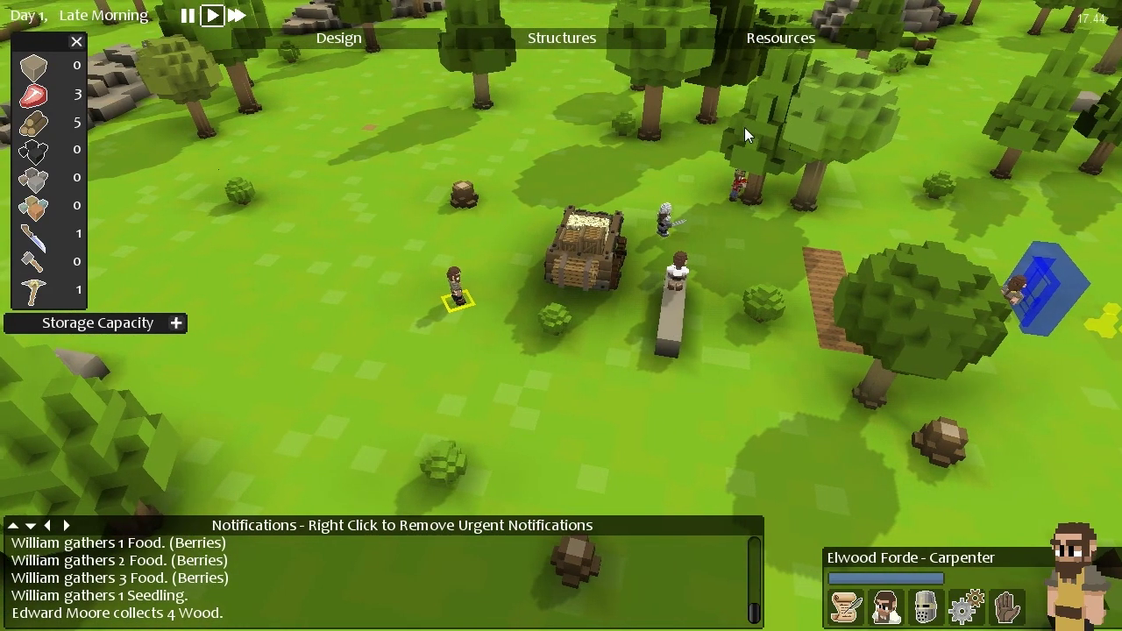
Pan across the settlement toward the trench and cycle through several colonists.
key(a)
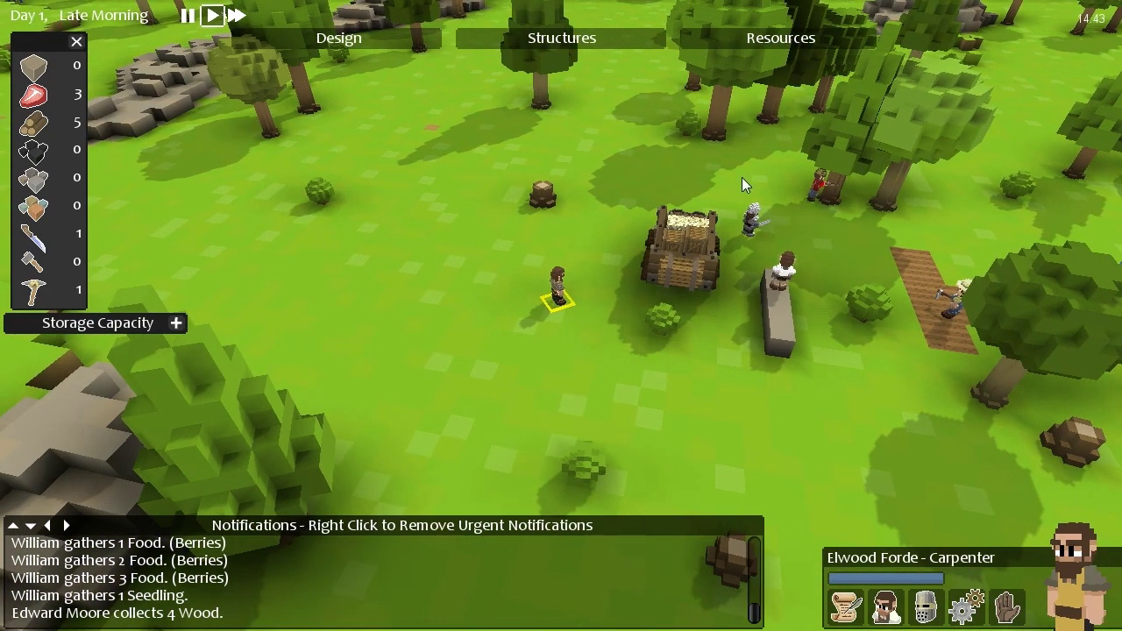
key(d)
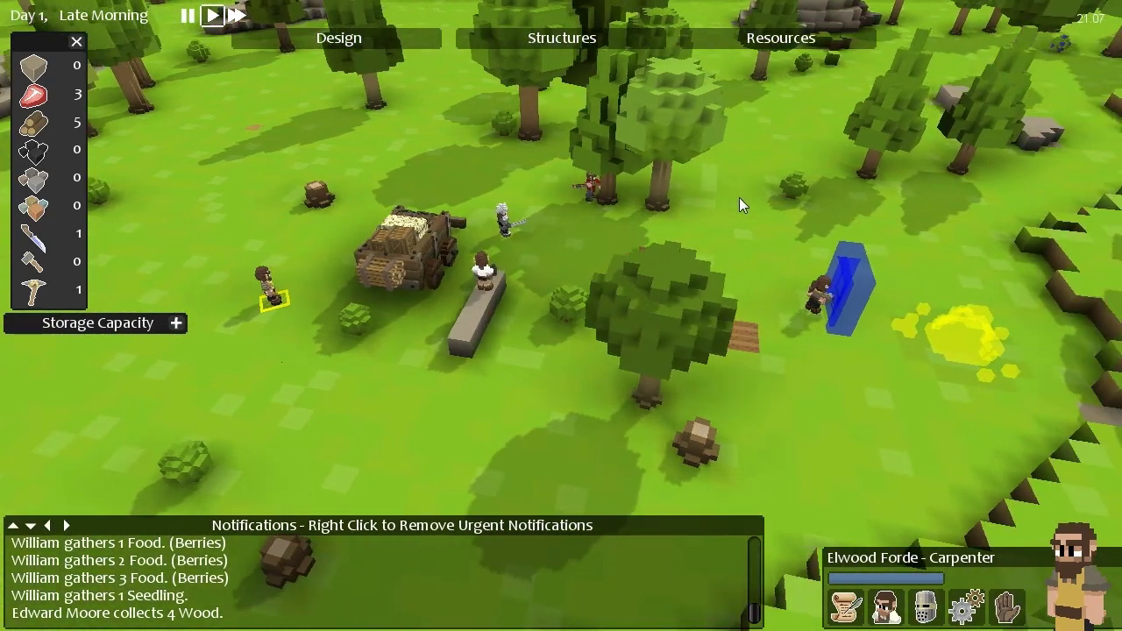
key(d)
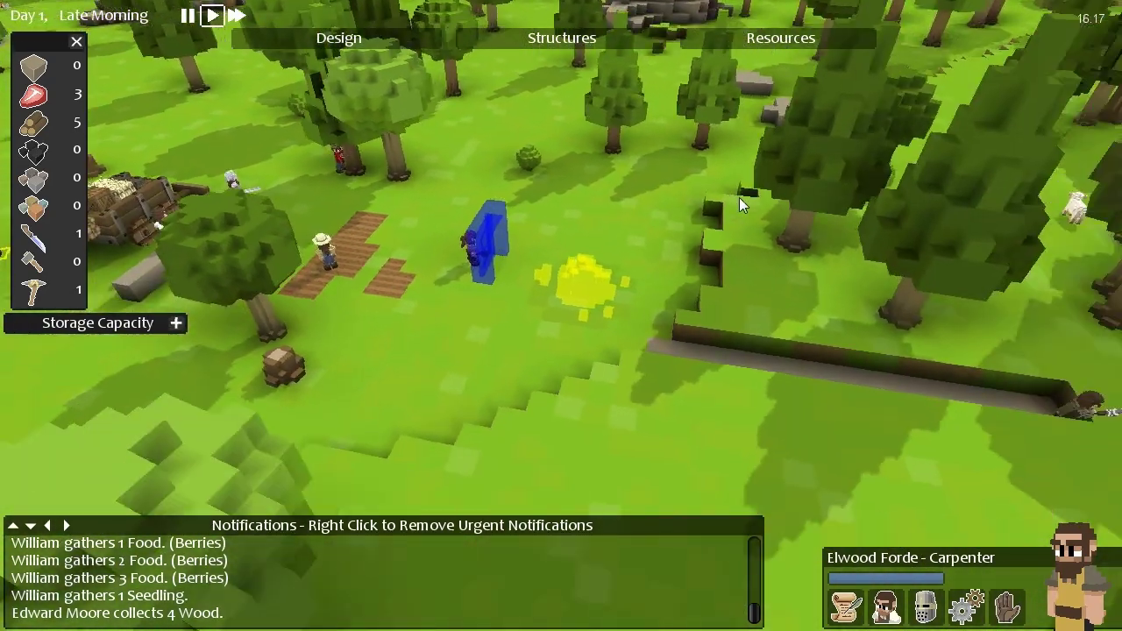
scroll(739, 197, down, 2)
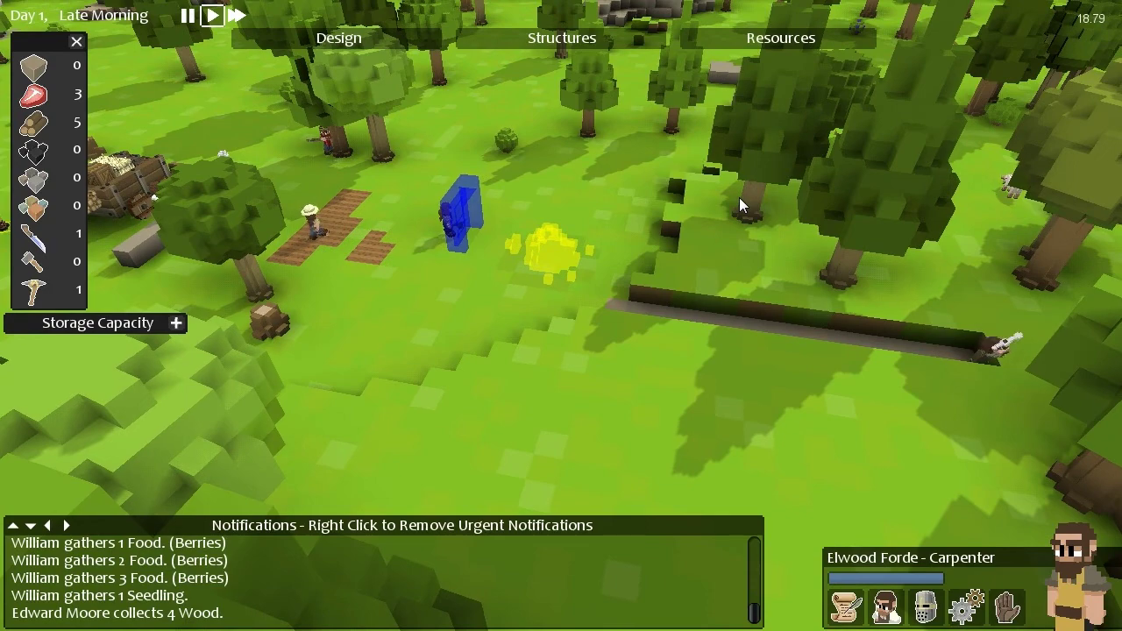
key(w)
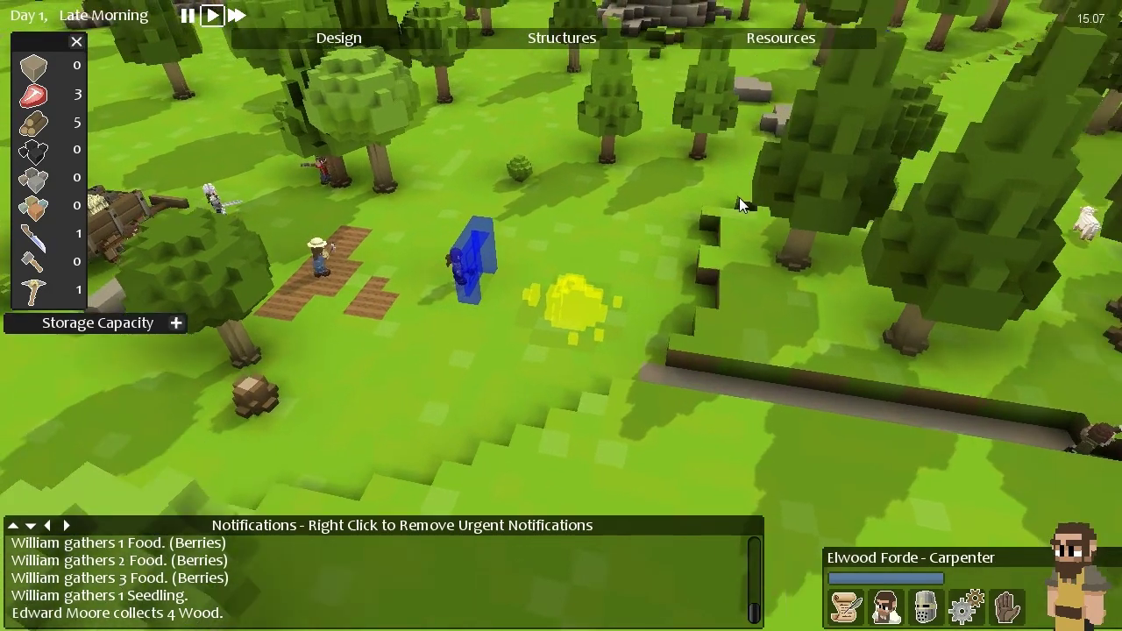
key(a)
key(a)
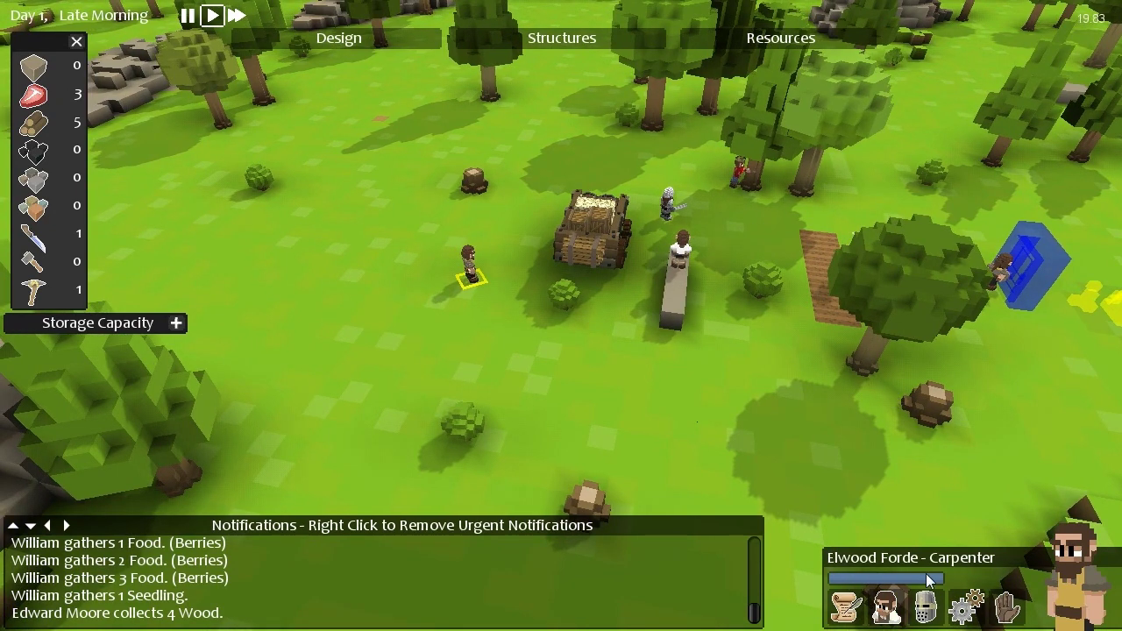
key(Tab)
key(Tab)
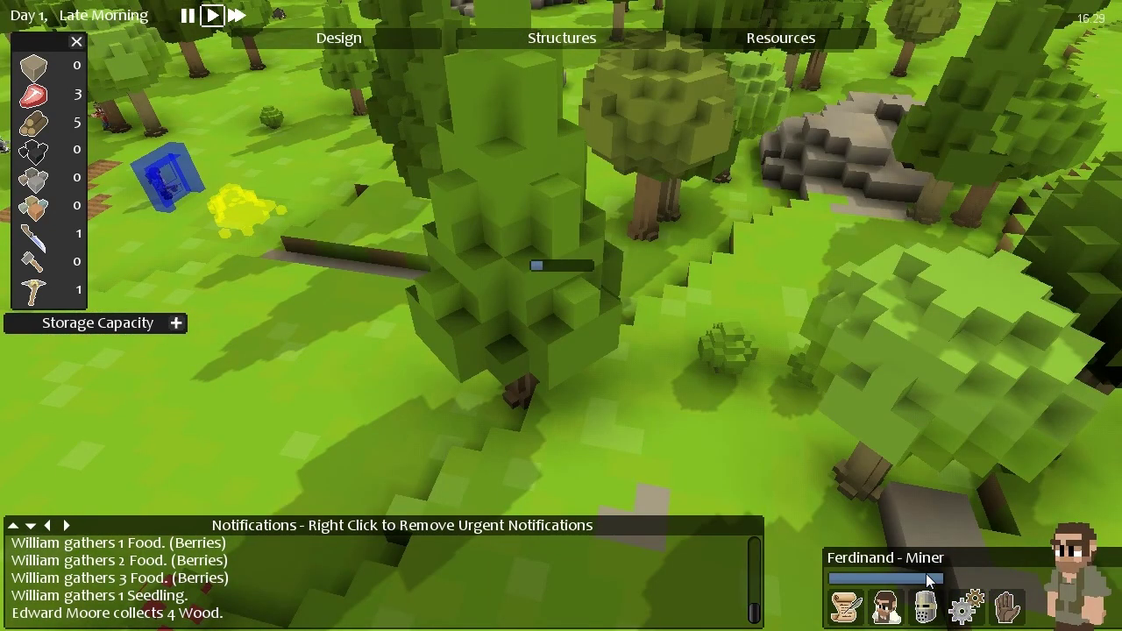
scroll(925, 573, down, 3)
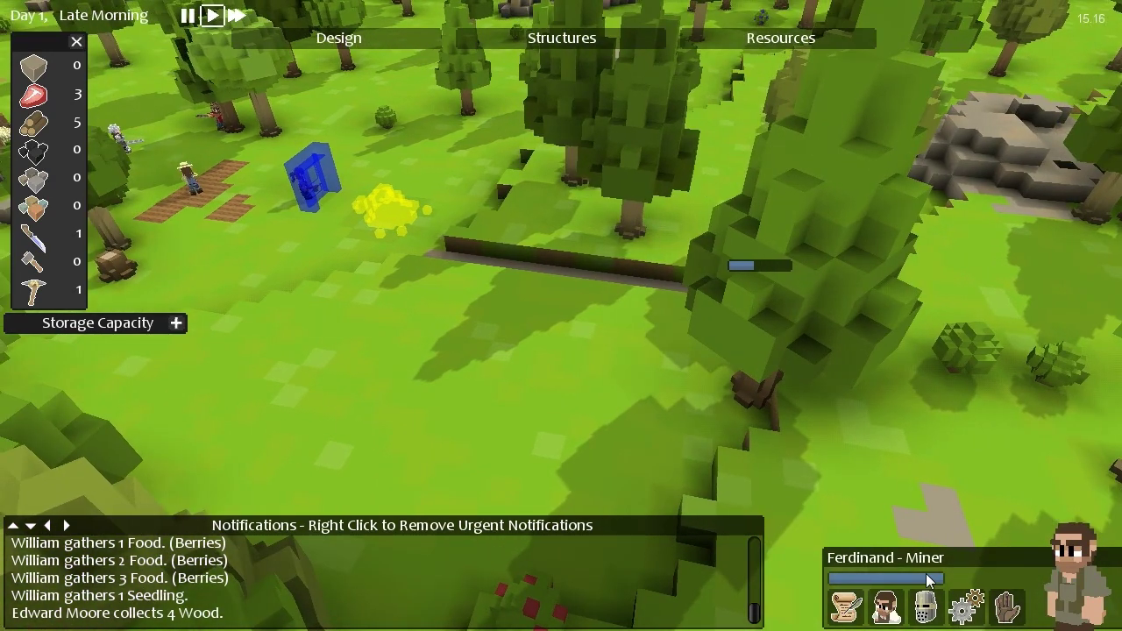
key(Tab)
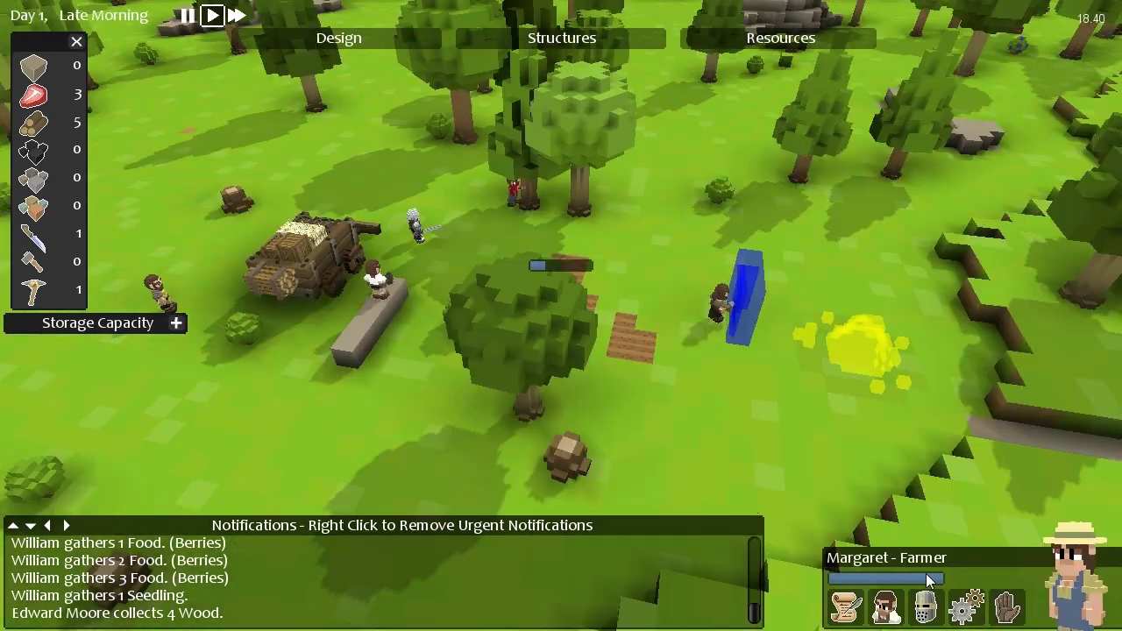
key(Tab)
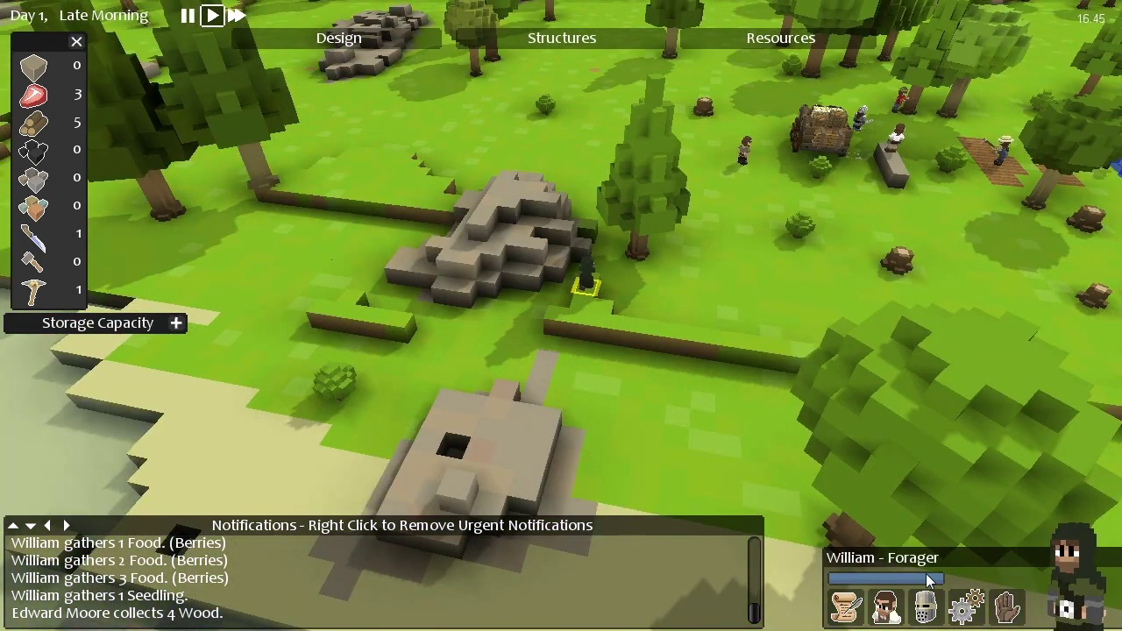
click(963, 618)
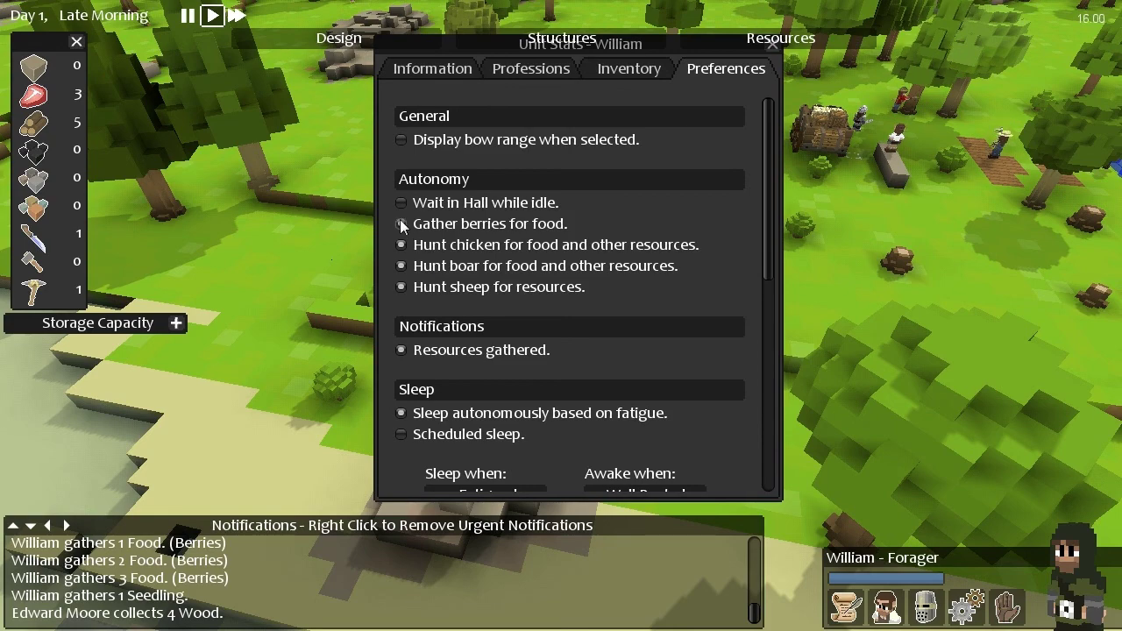
click(775, 46)
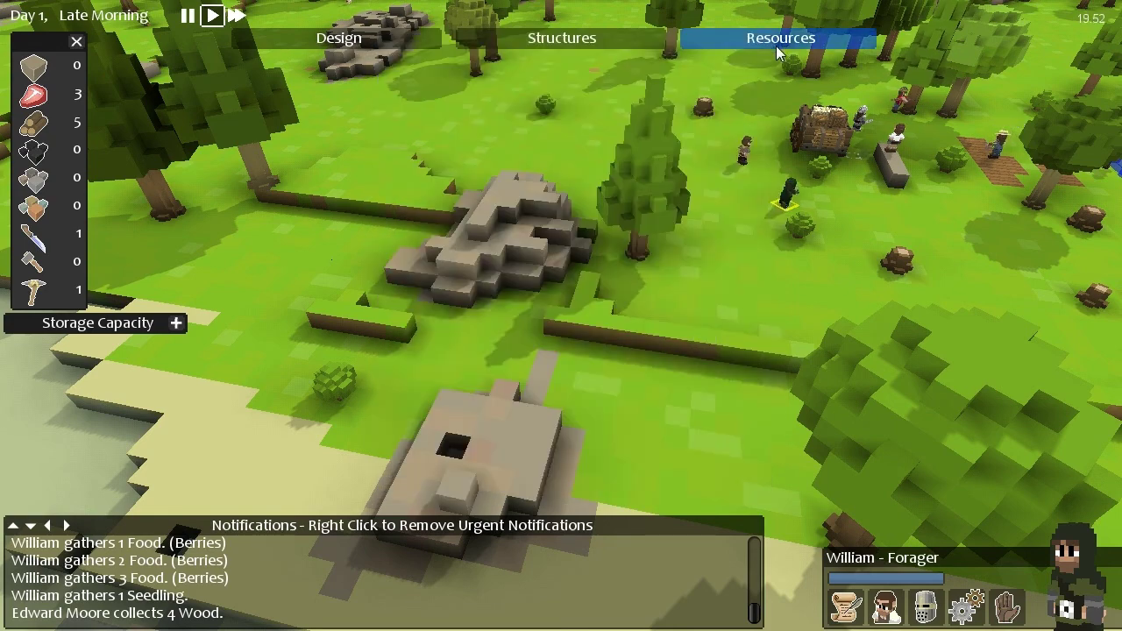
scroll(771, 300, up, 3)
key(d)
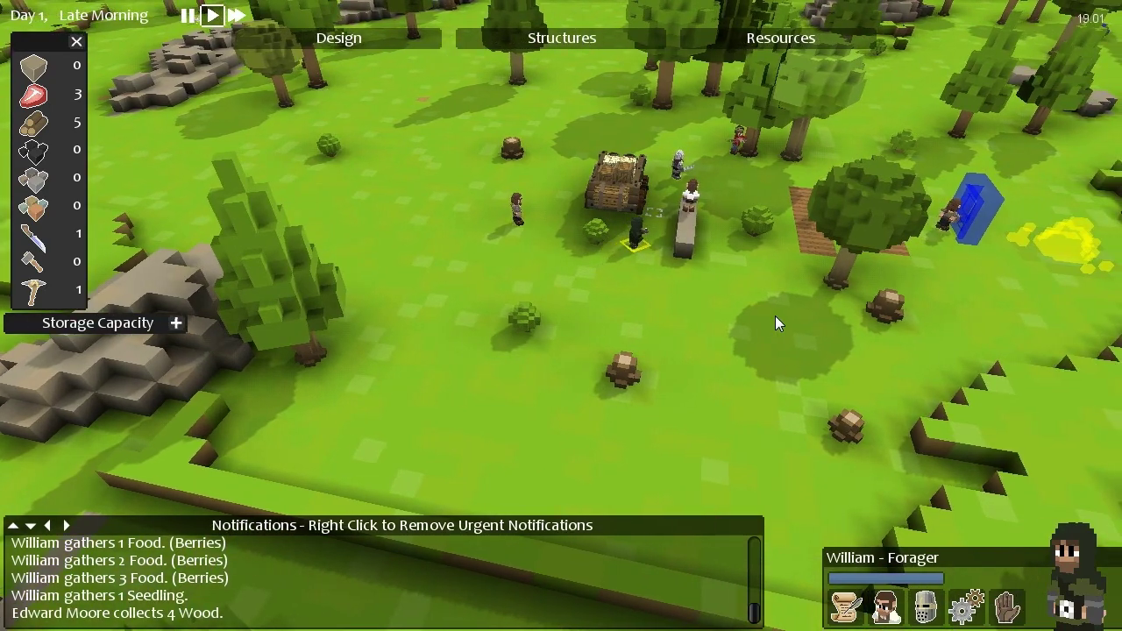
key(d)
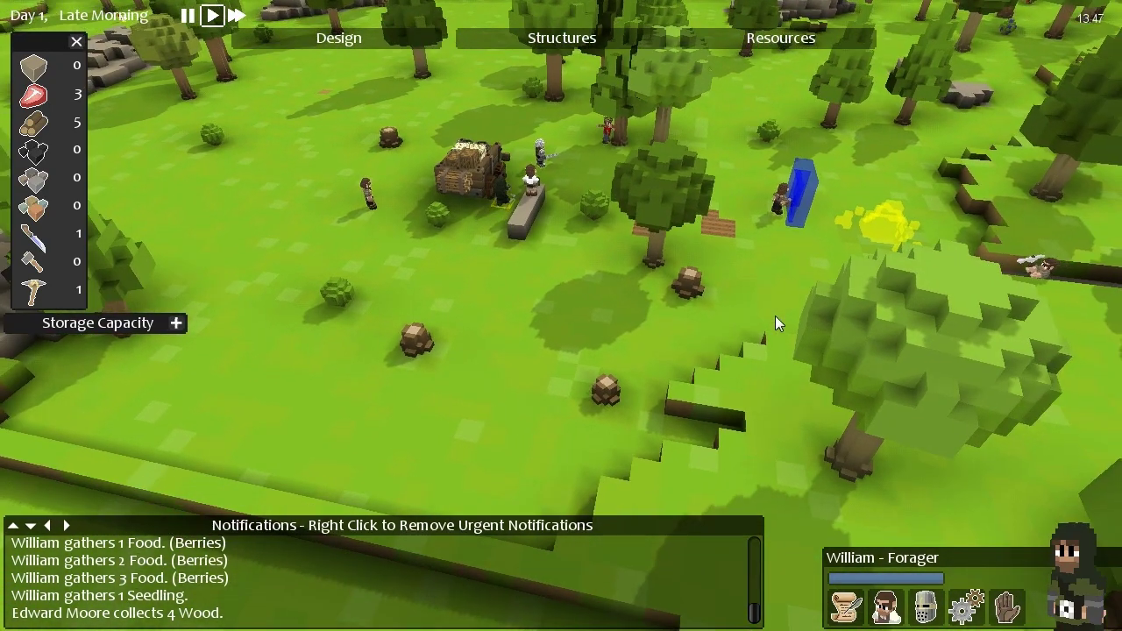
scroll(774, 317, up, 2)
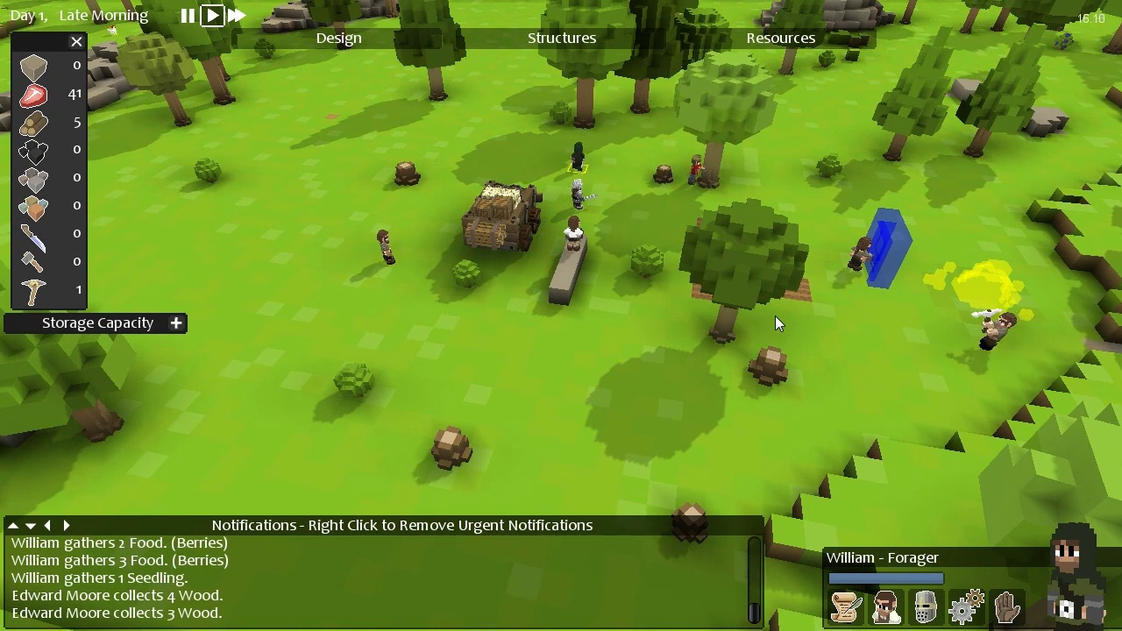
key(a)
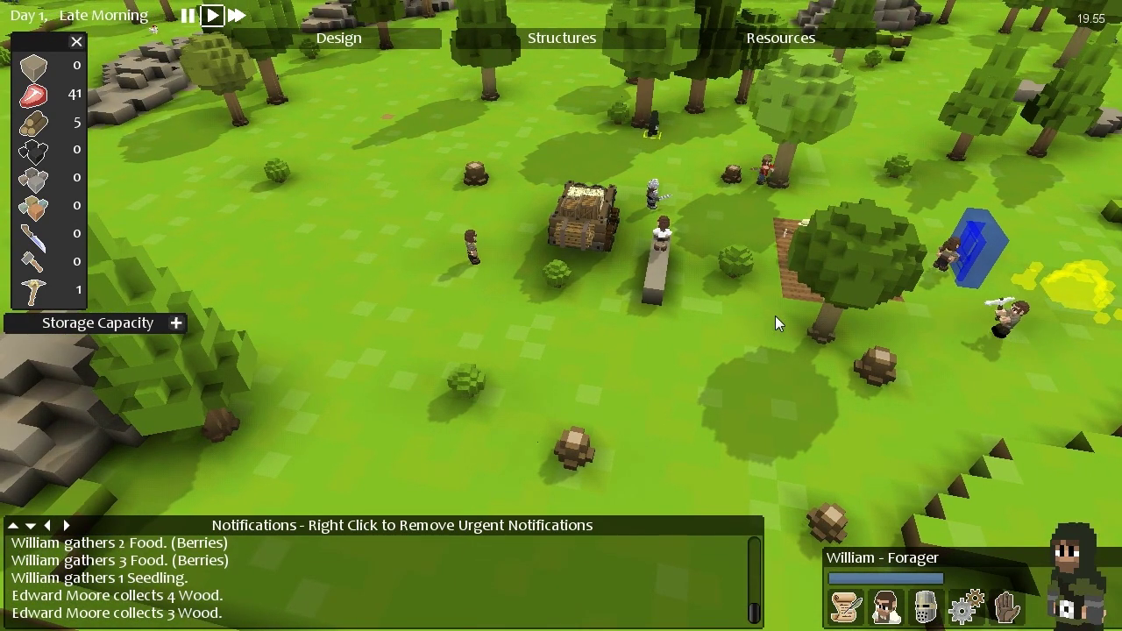
scroll(775, 323, up, 2)
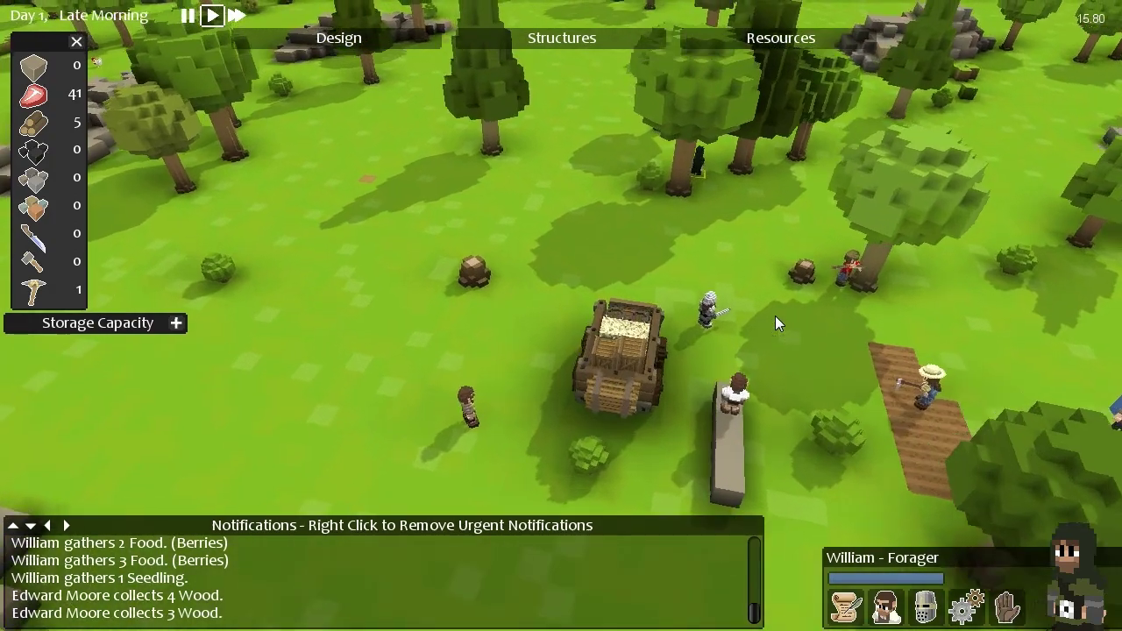
key(w)
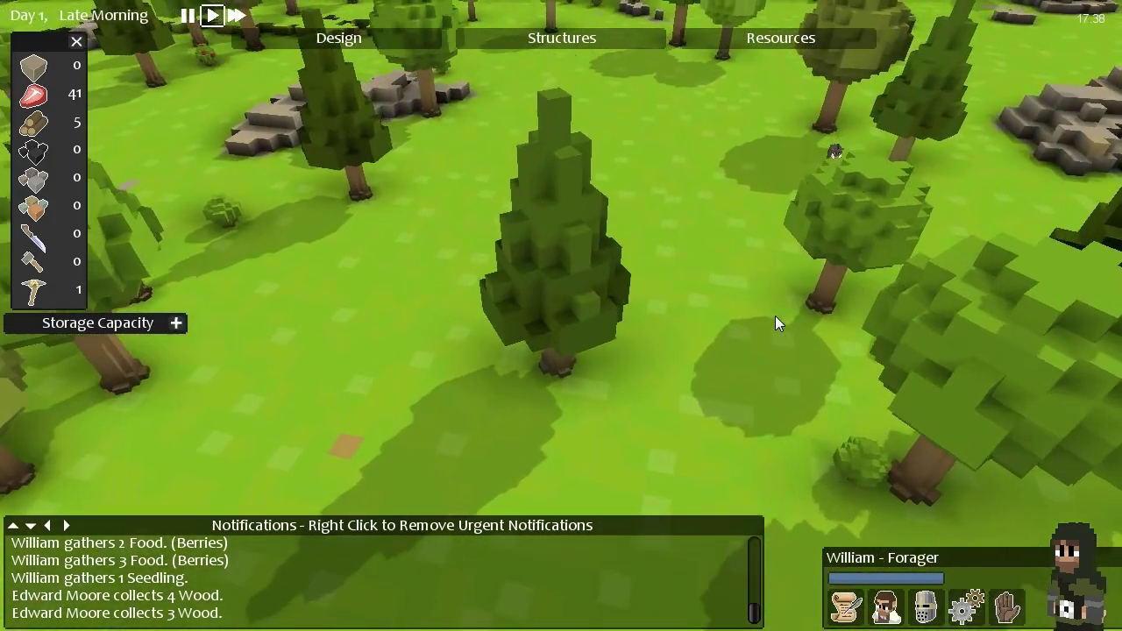
key(d)
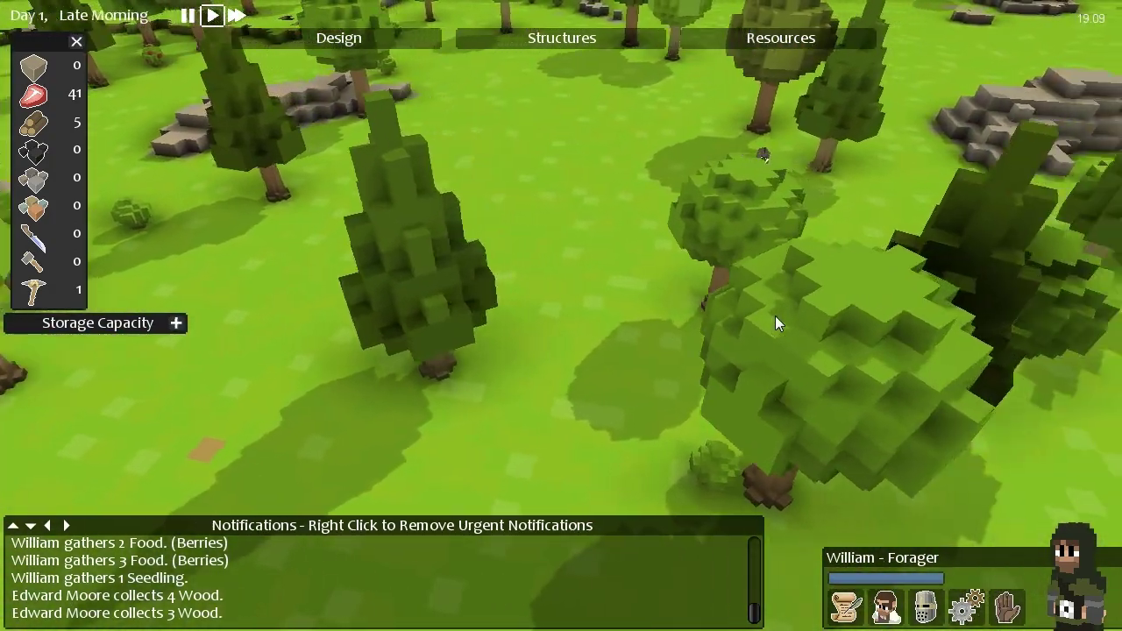
key(w)
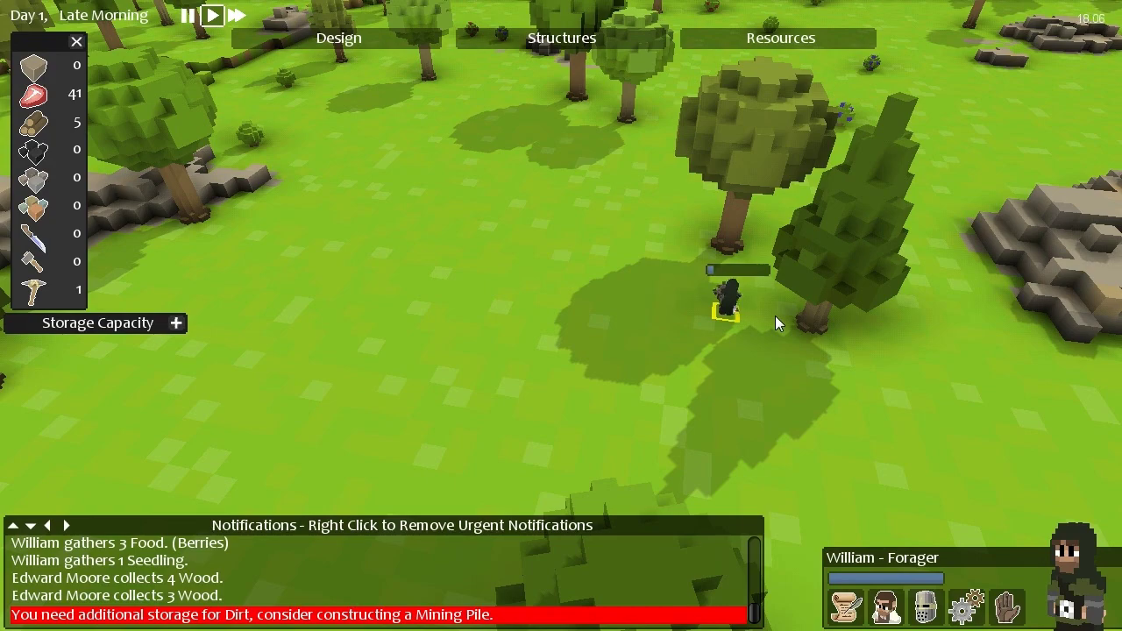
key(s)
key(s)
key(d)
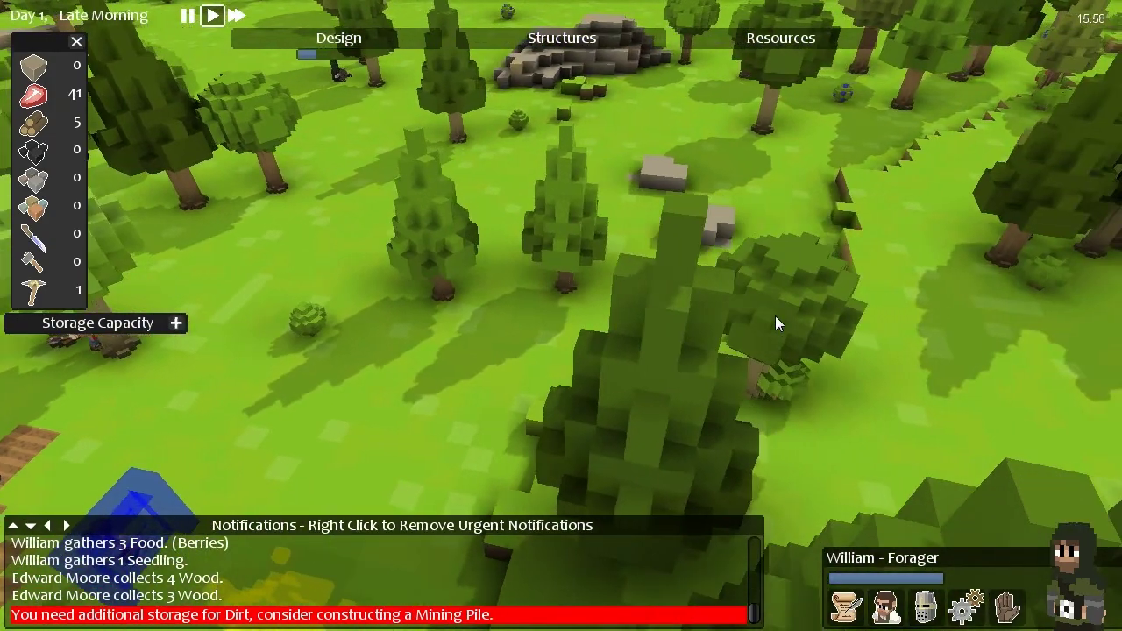
key(a)
key(s)
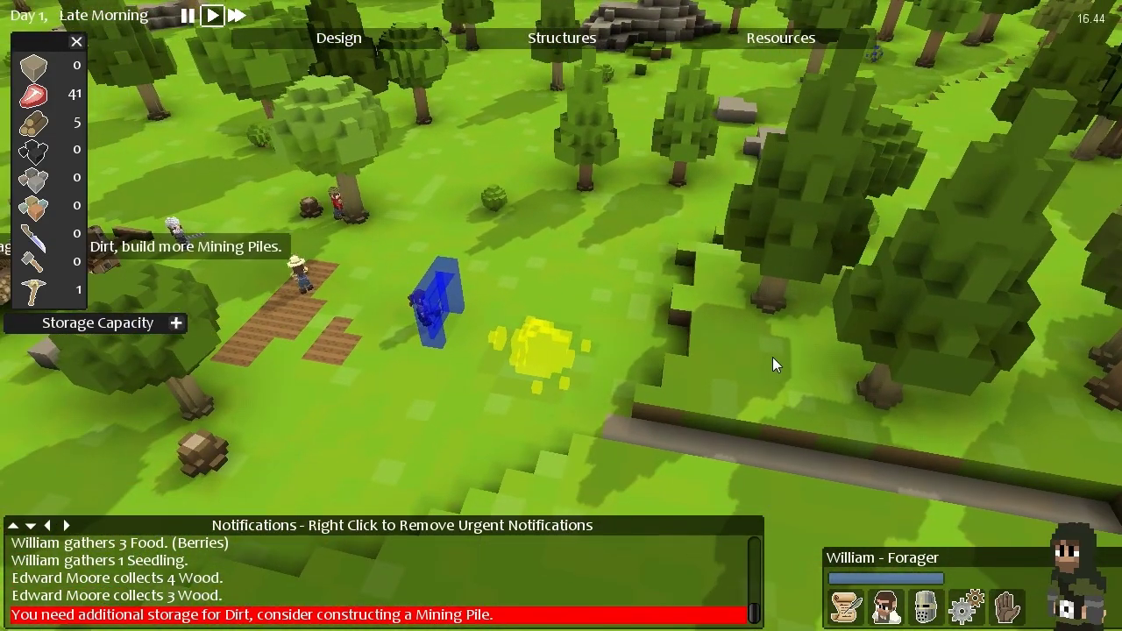
key(d)
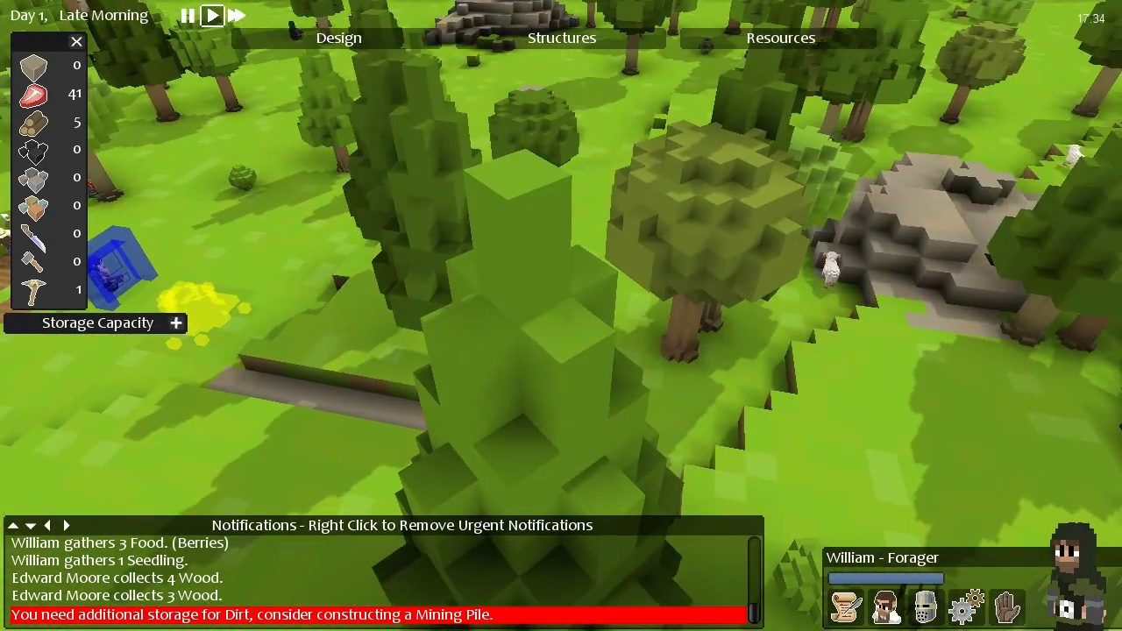
key(d)
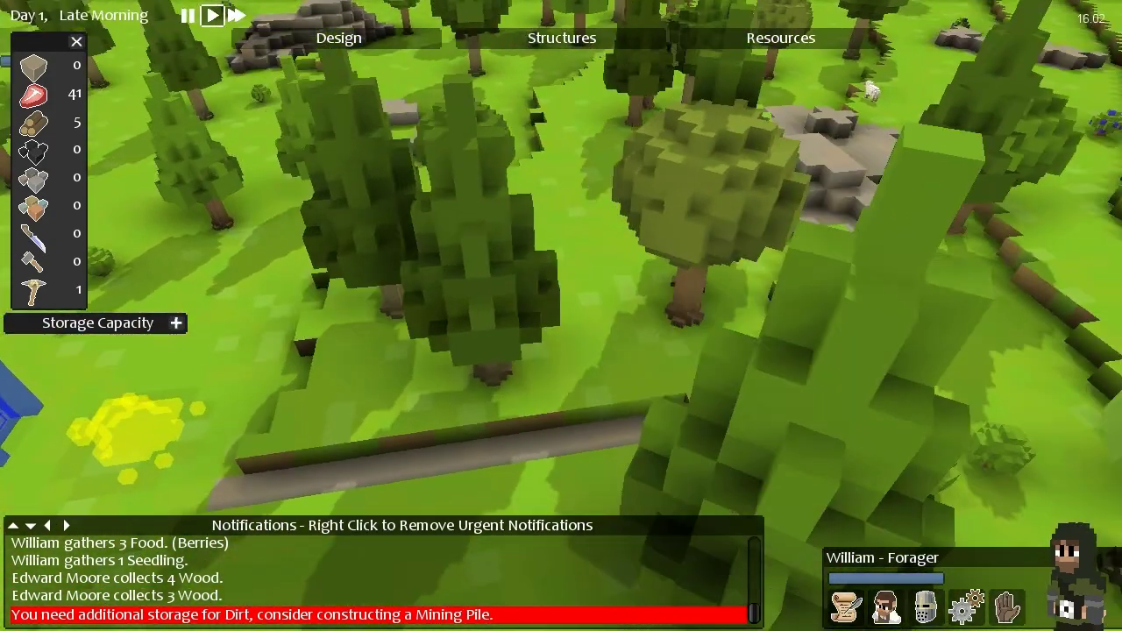
key(a)
key(s)
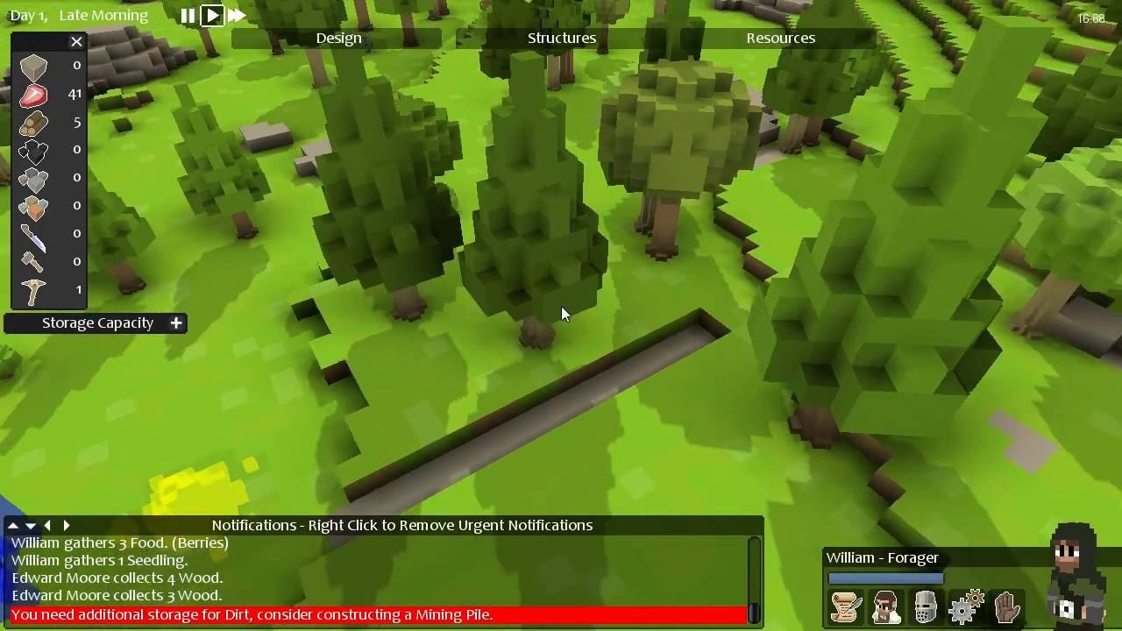
key(a)
key(w)
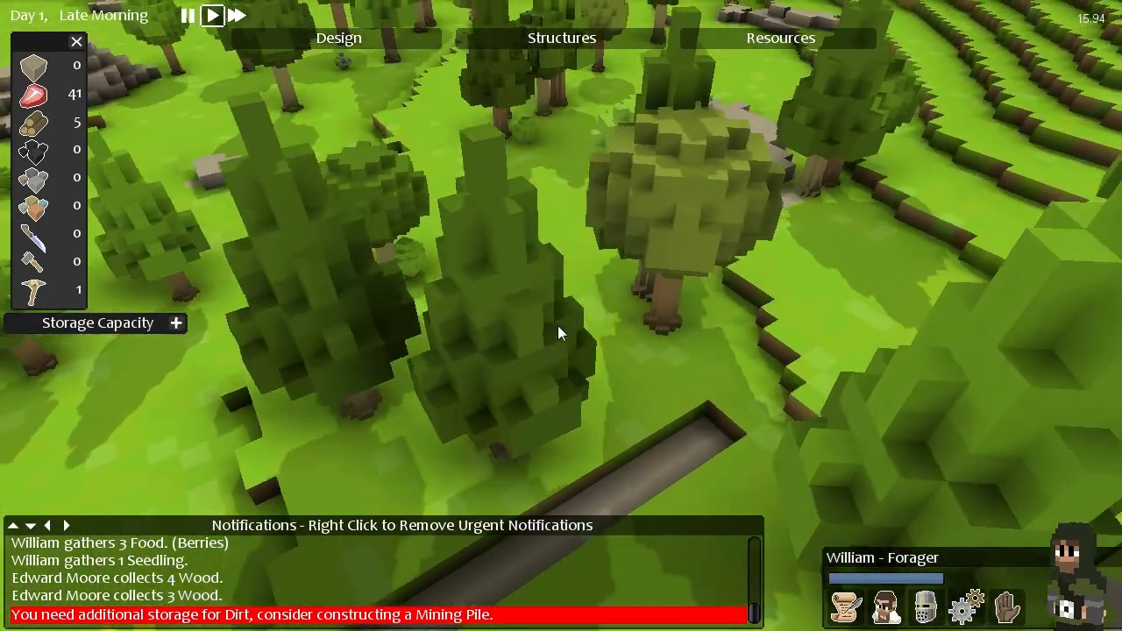
key(d)
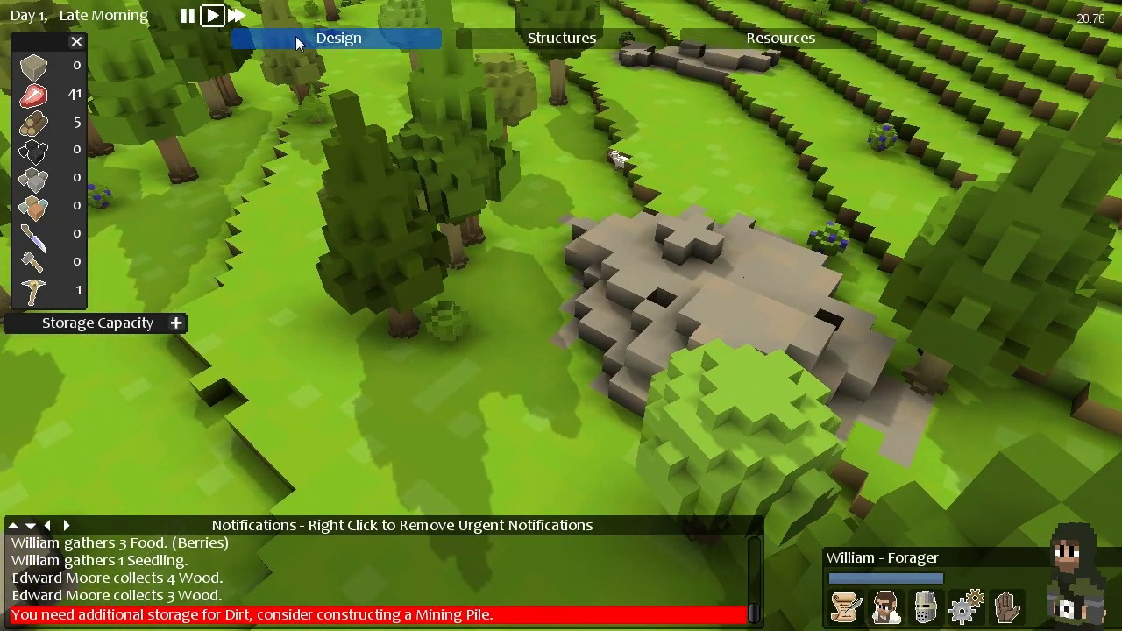
Pick the Dig / Mine order and rotate the view onto the rocky outcrop.
click(295, 38)
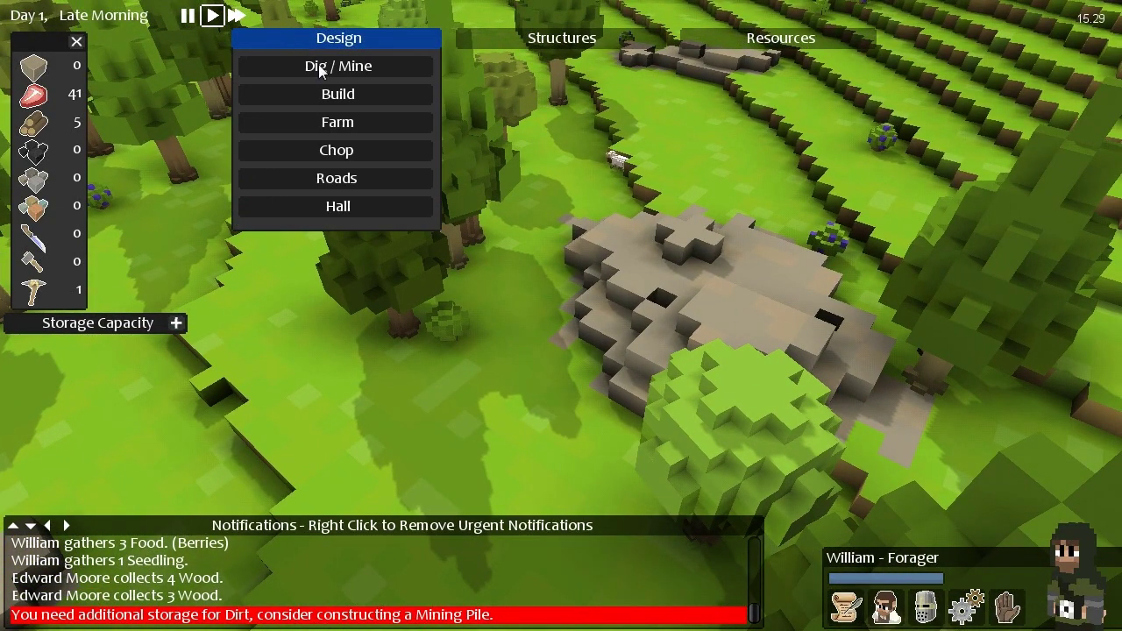
click(320, 72)
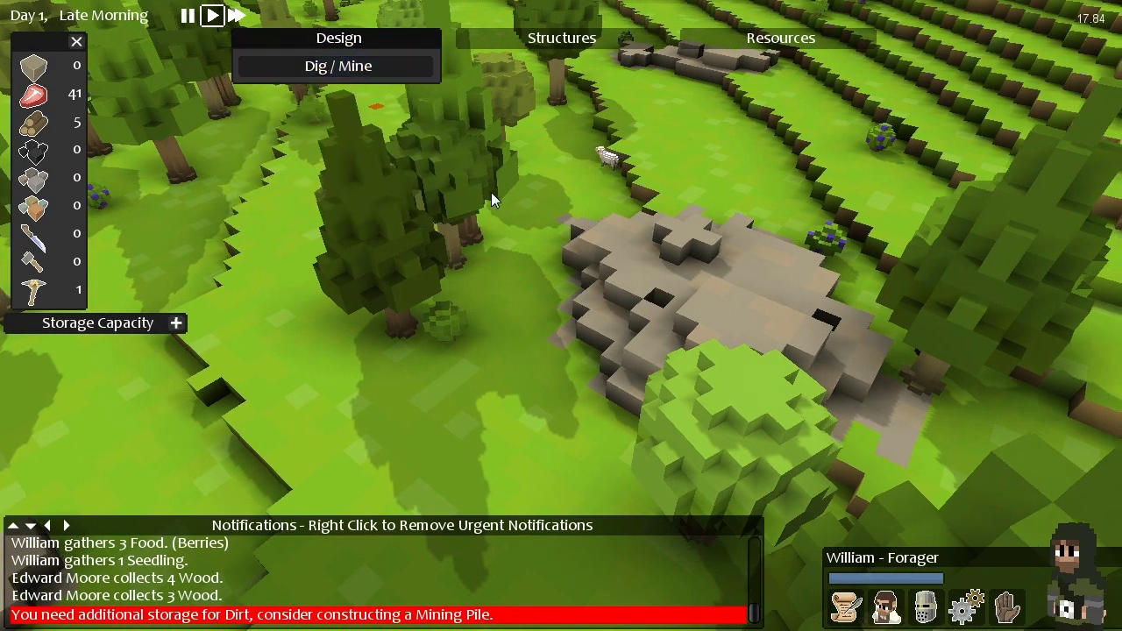
key(d)
key(w)
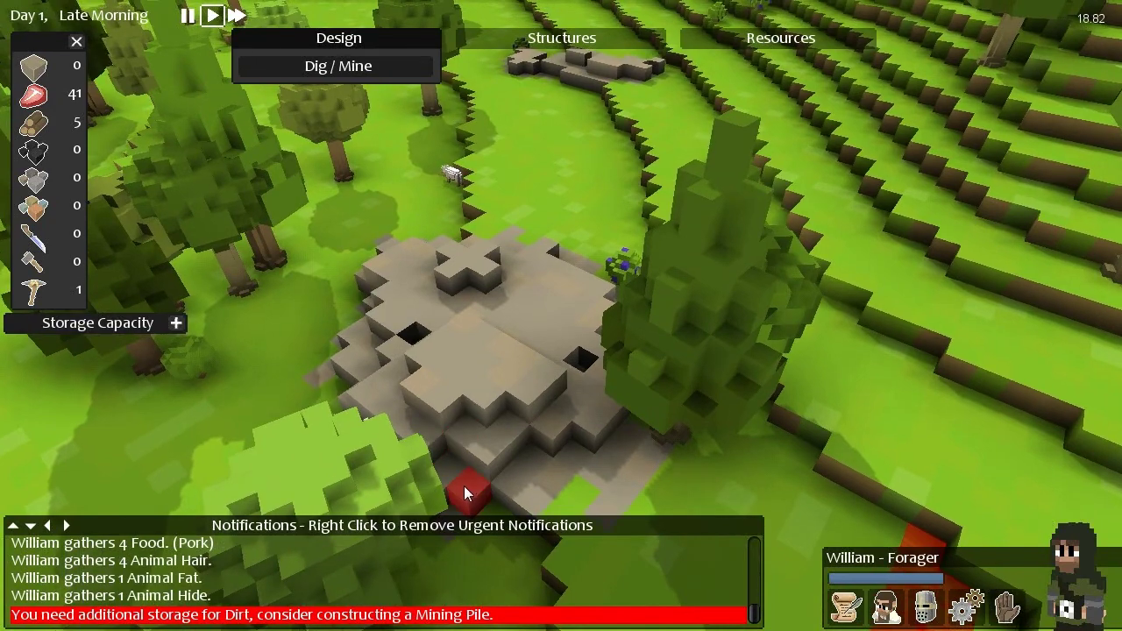
key(q)
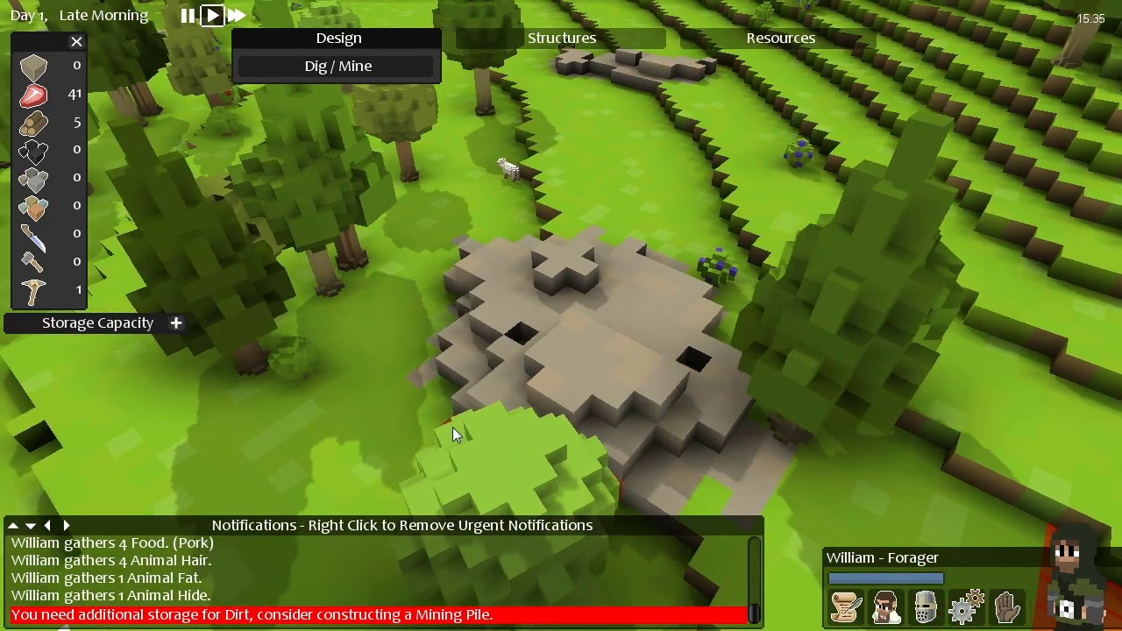
key(q)
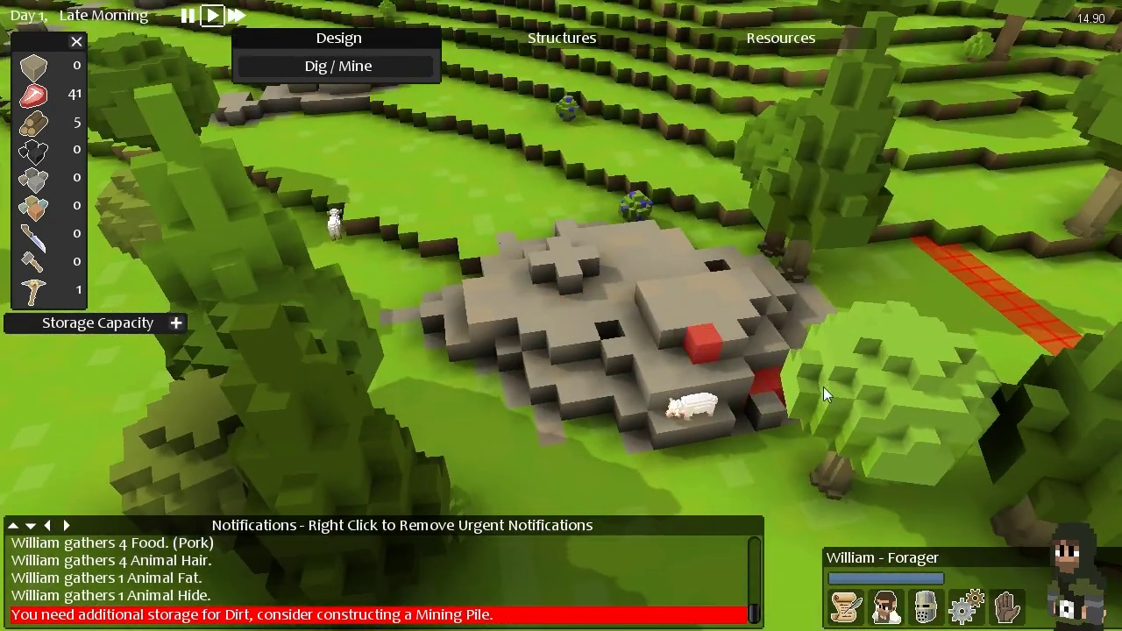
Mark a 5×1×2 rock block on the outcrop's lower edge, then exit marking.
mouse_move(705, 422)
mouse_down()
mouse_move(659, 429)
mouse_move(746, 387)
mouse_up()
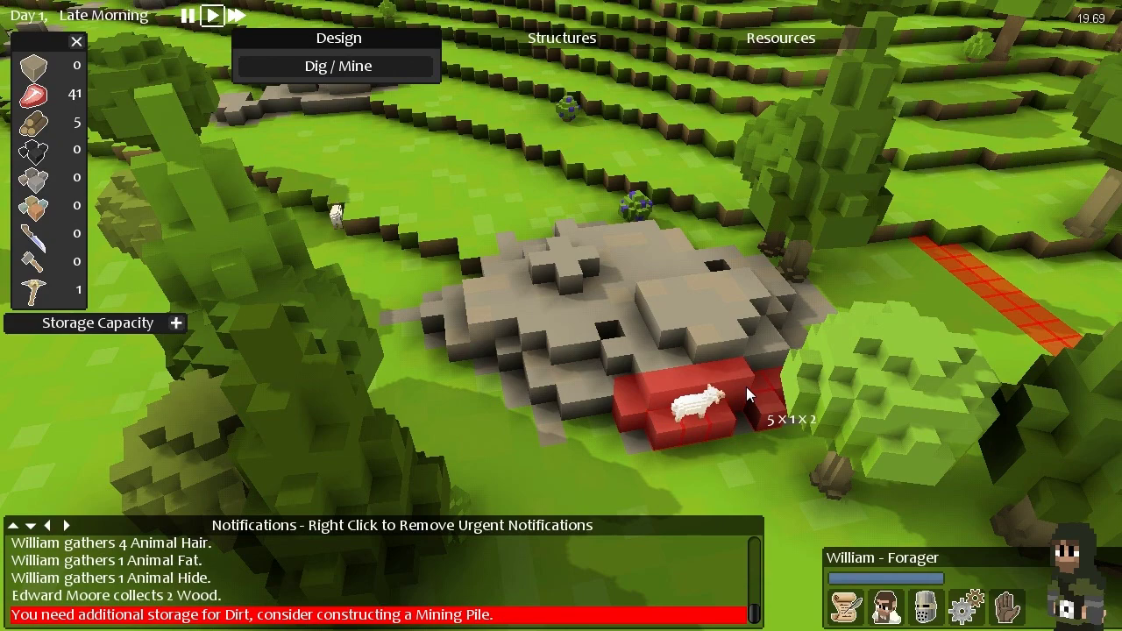
drag(746, 387, 746, 386)
key(d)
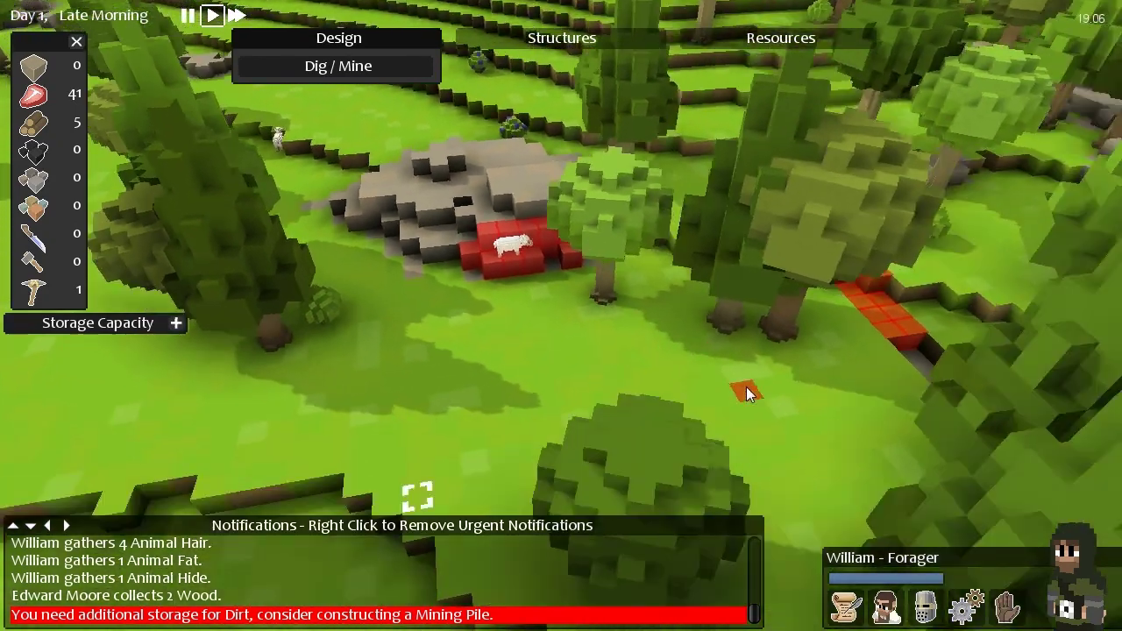
key(s)
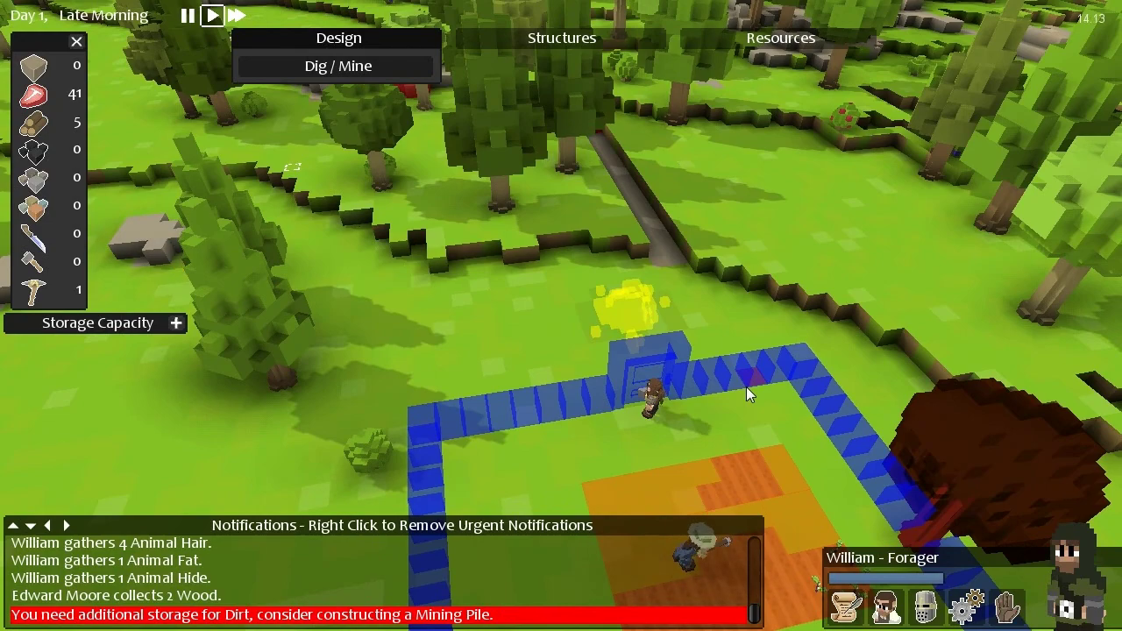
key(a)
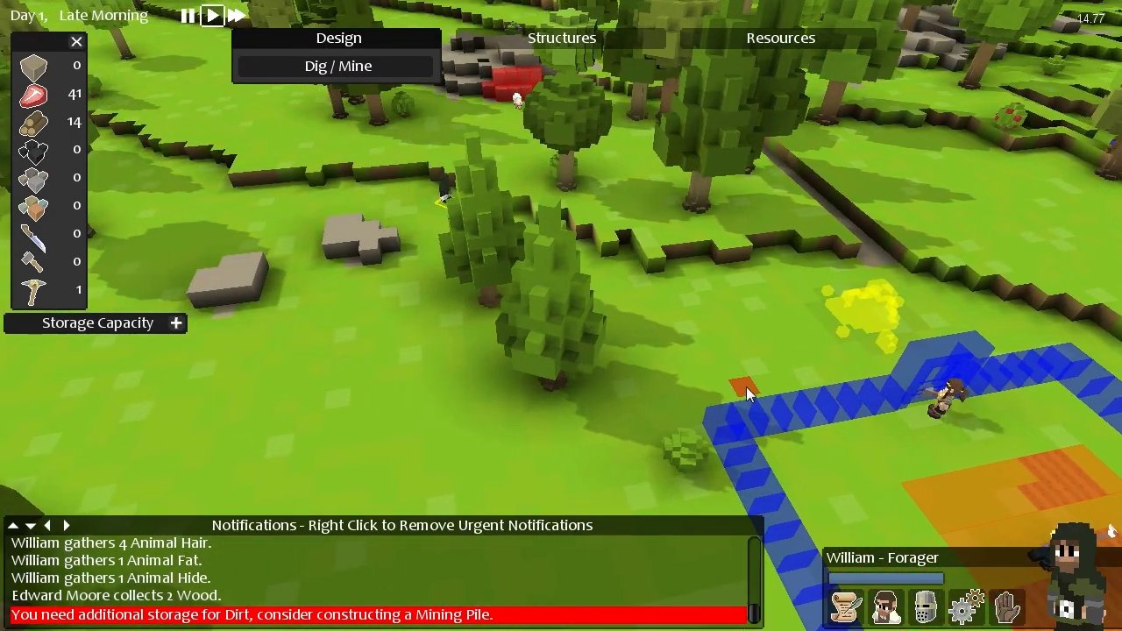
key(d)
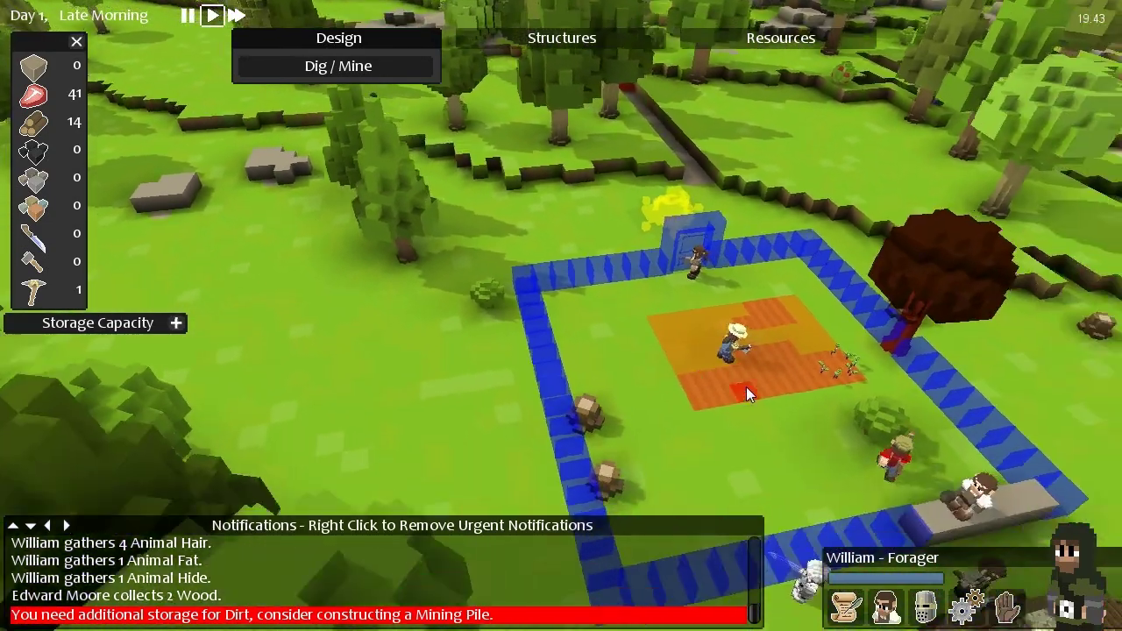
scroll(746, 387, down, 3)
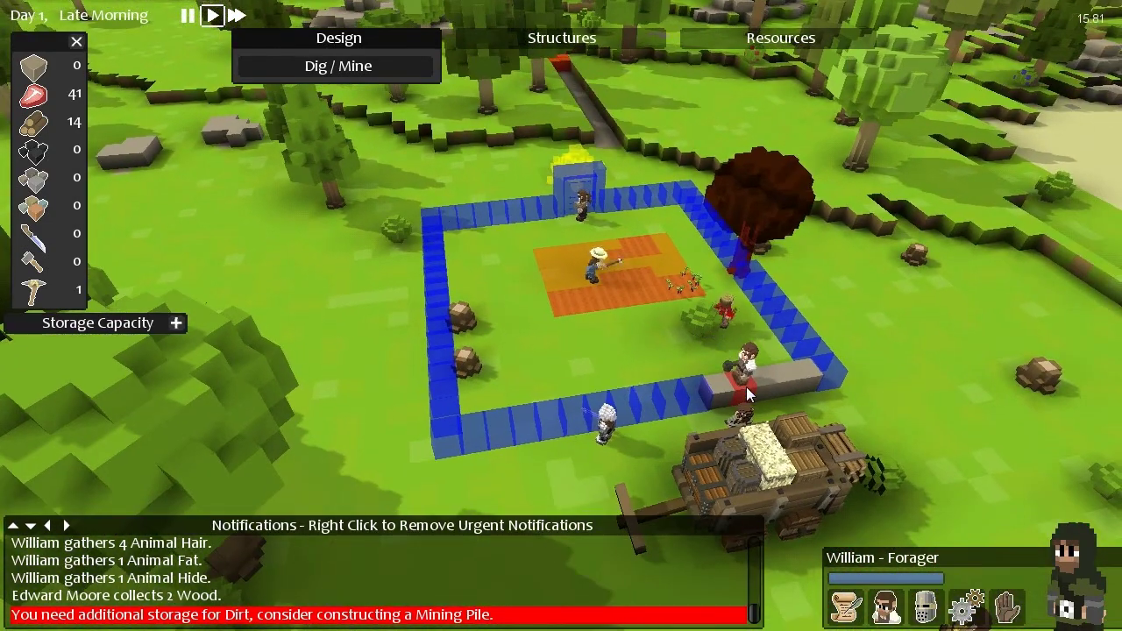
right_click(793, 369)
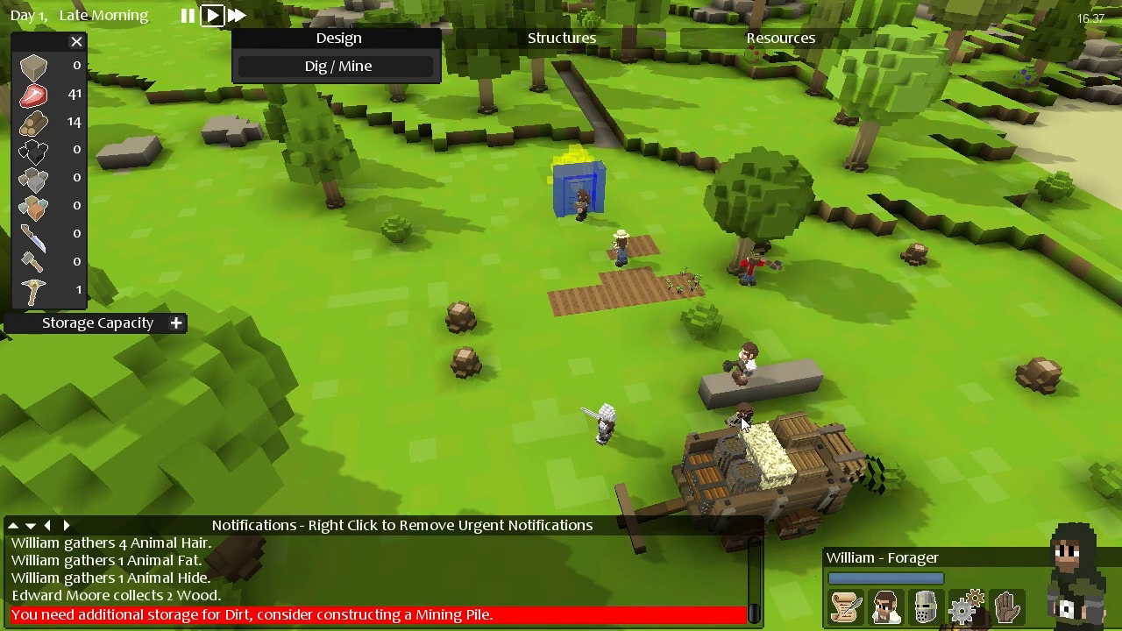
Cycle through the colonists to reach the level 3 carpenter.
key(Tab)
key(Tab)
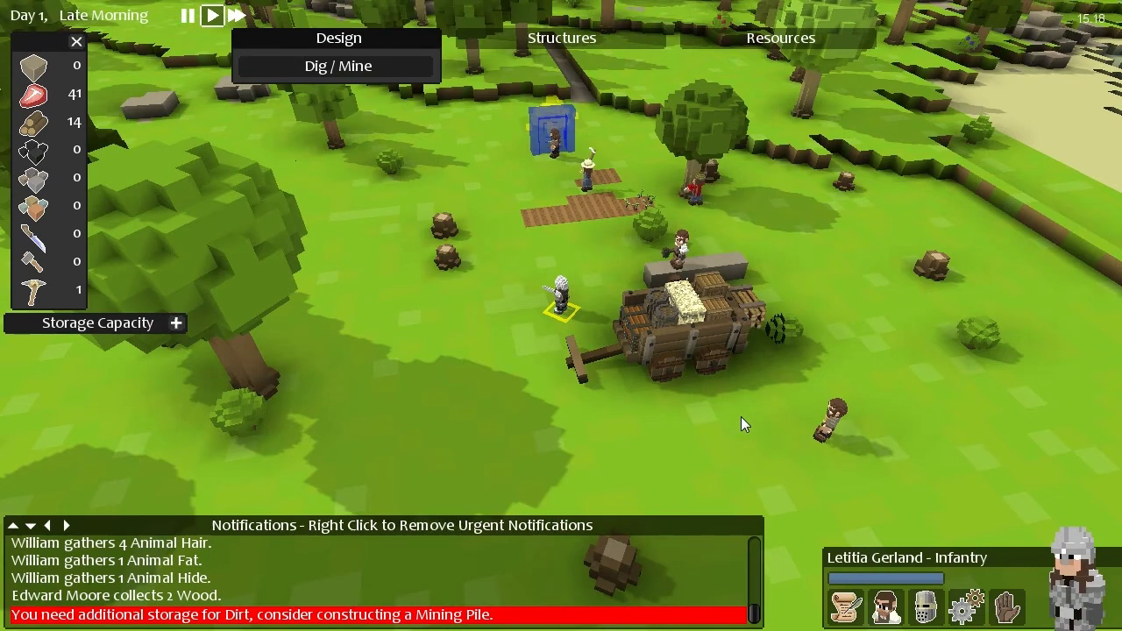
key(Tab)
key(Tab)
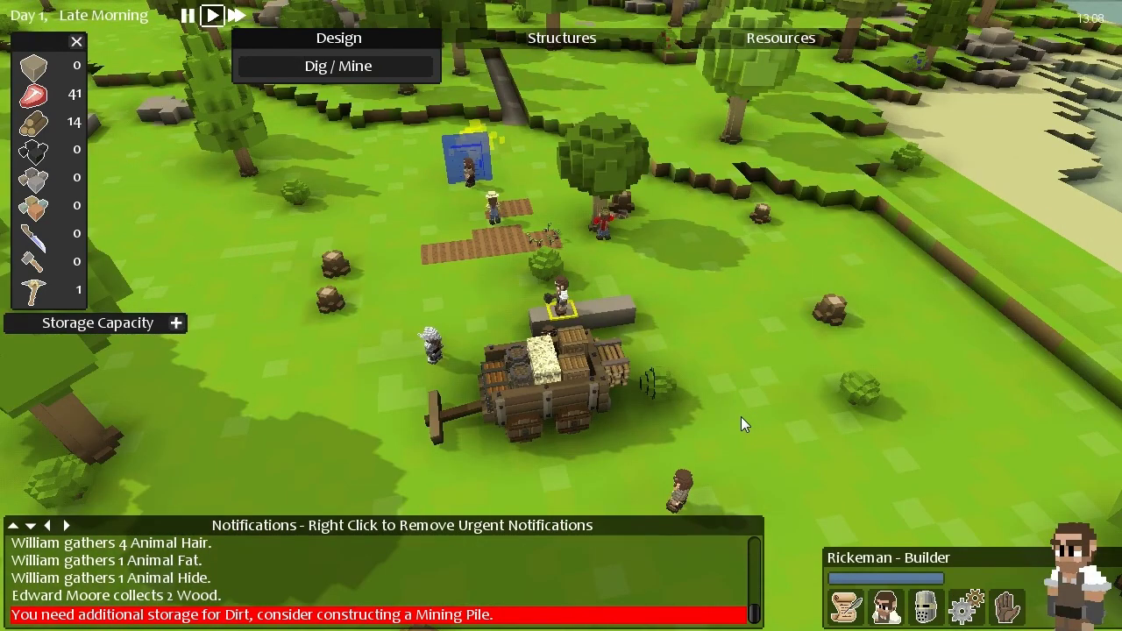
key(Tab)
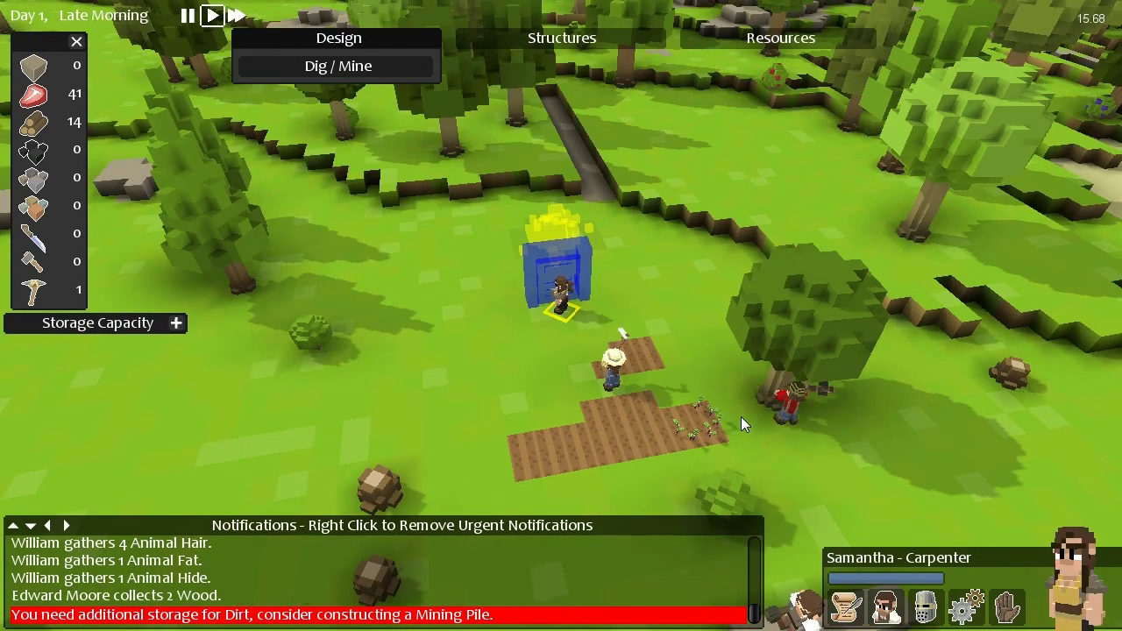
key(Tab)
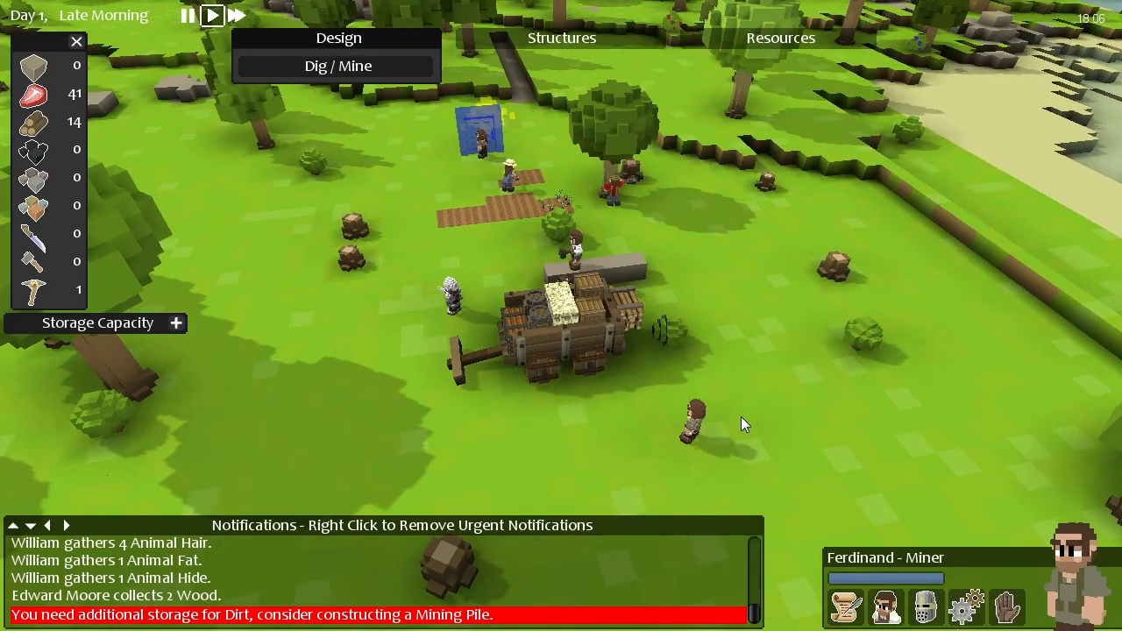
key(Tab)
key(Tab)
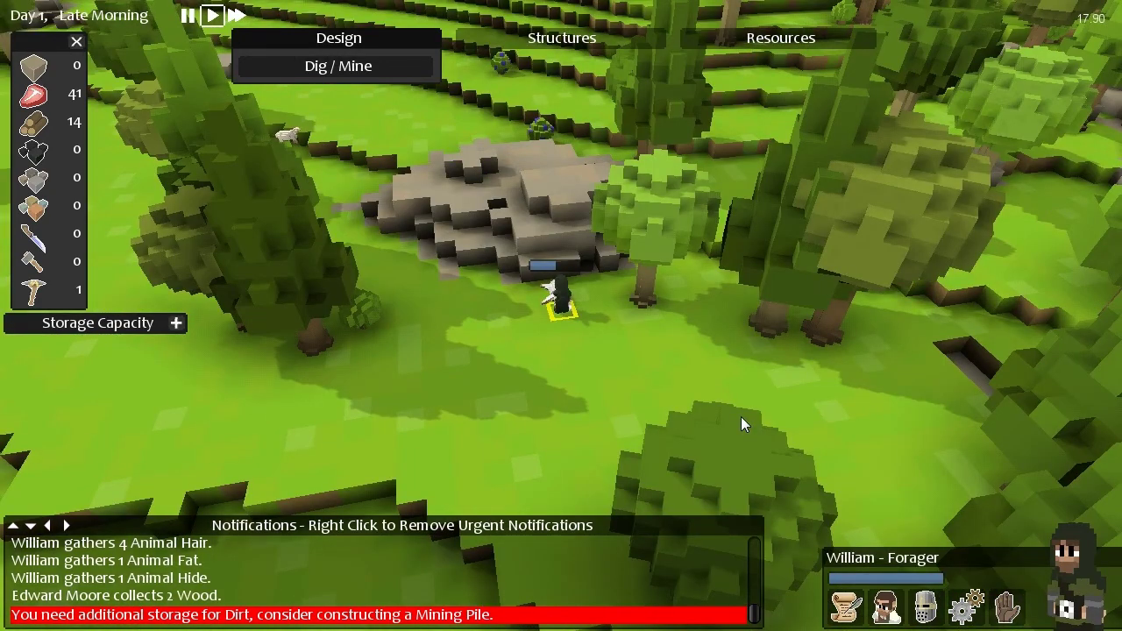
key(Tab)
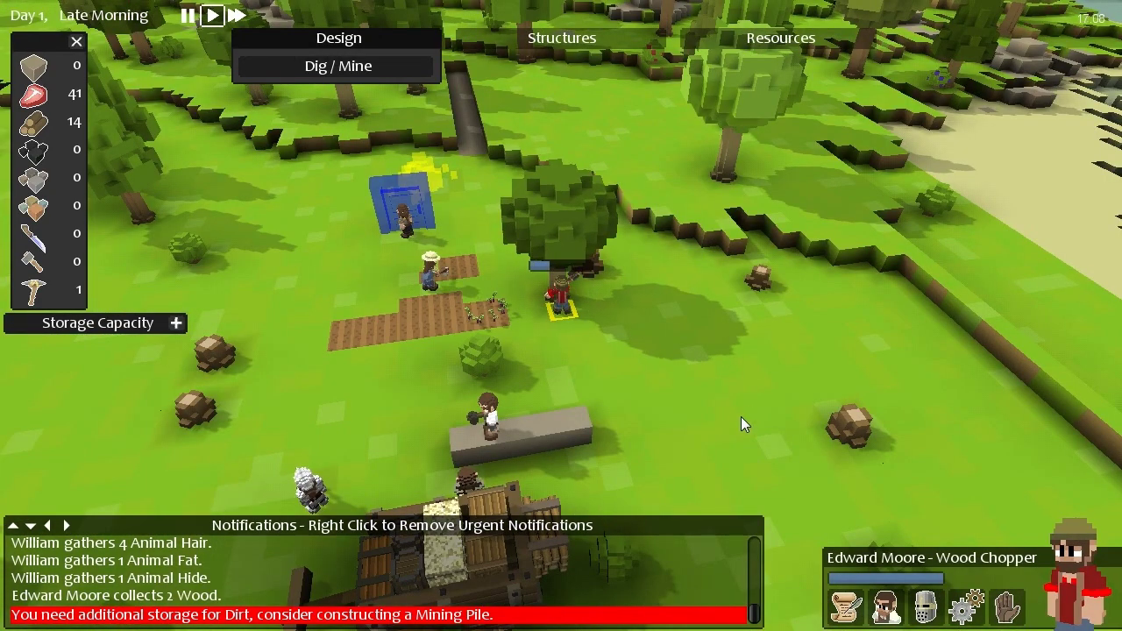
key(Tab)
key(Tab)
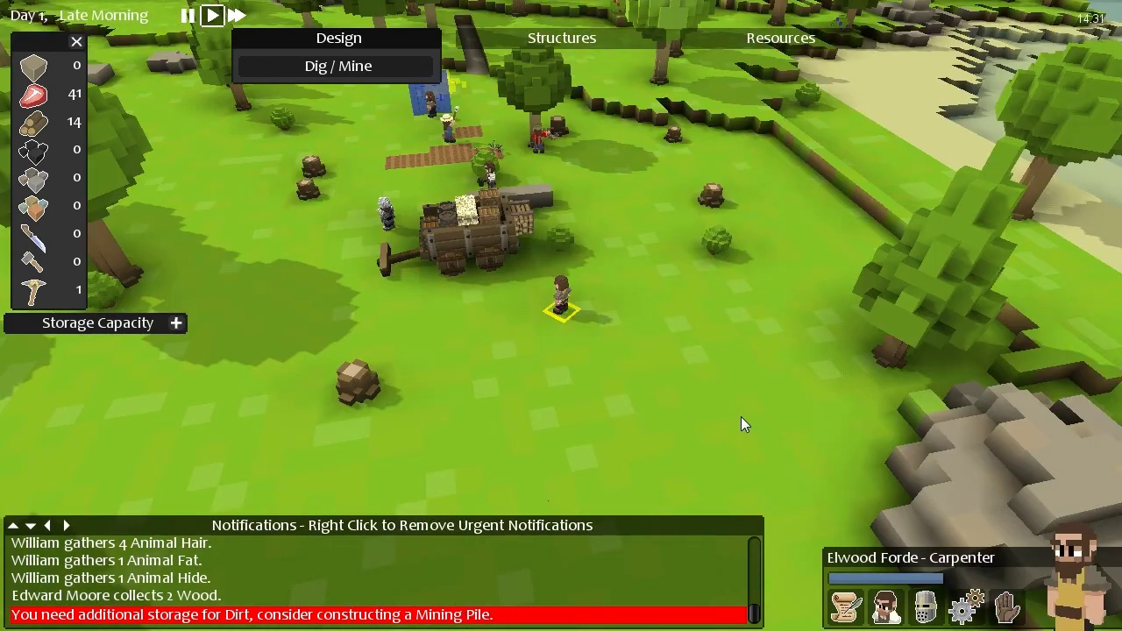
key(a)
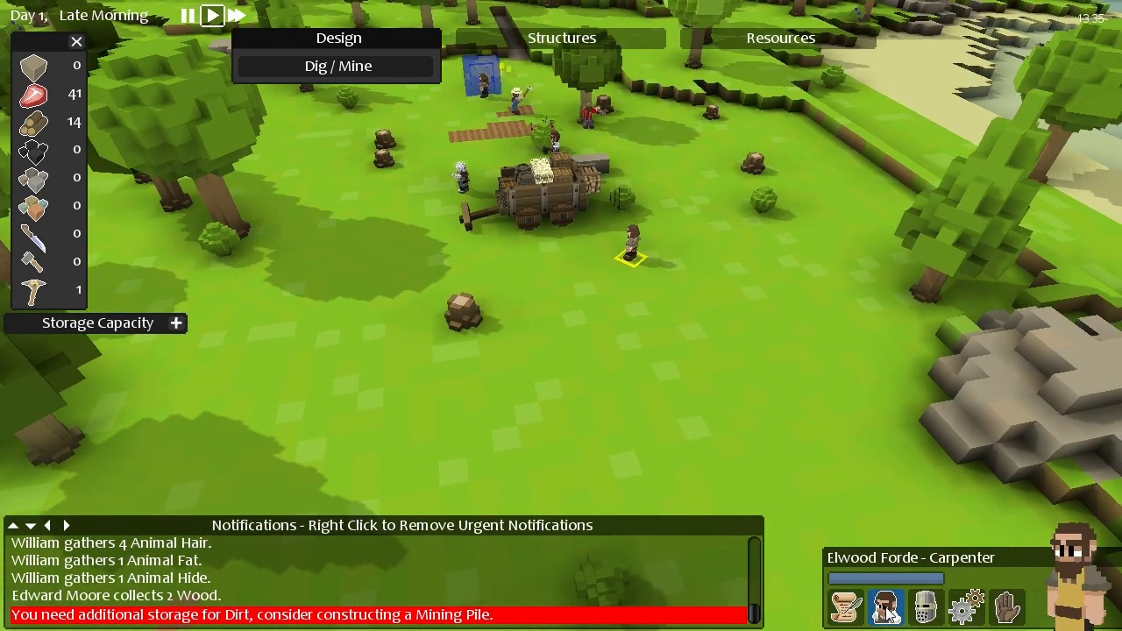
Change Elwood Forde's profession from Carpenter to Miner and close his stats.
click(885, 605)
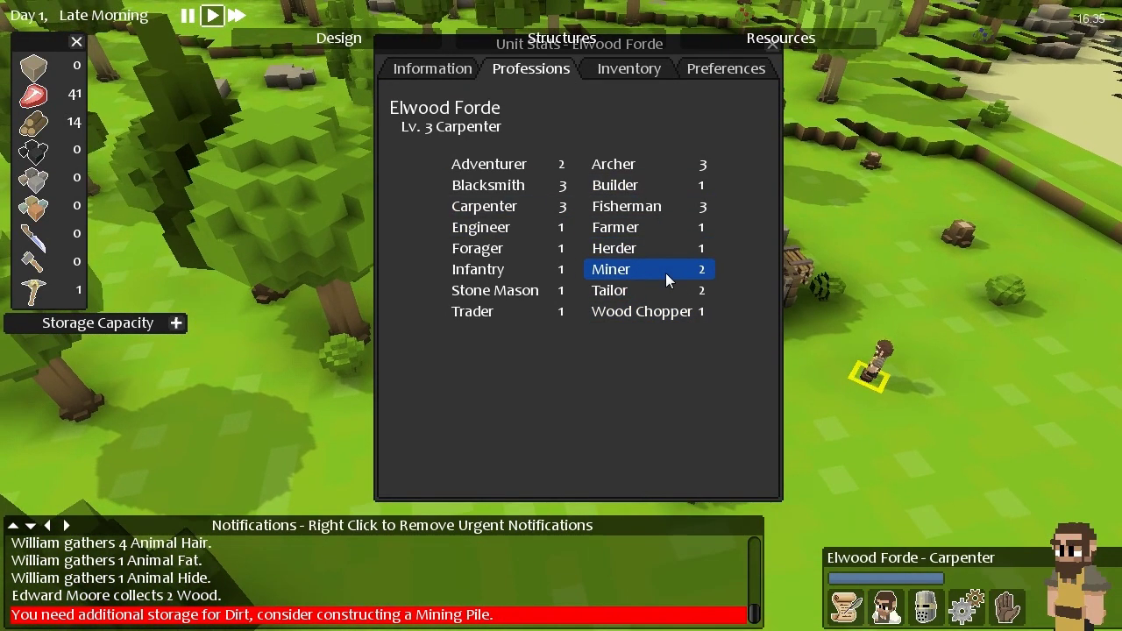
click(665, 271)
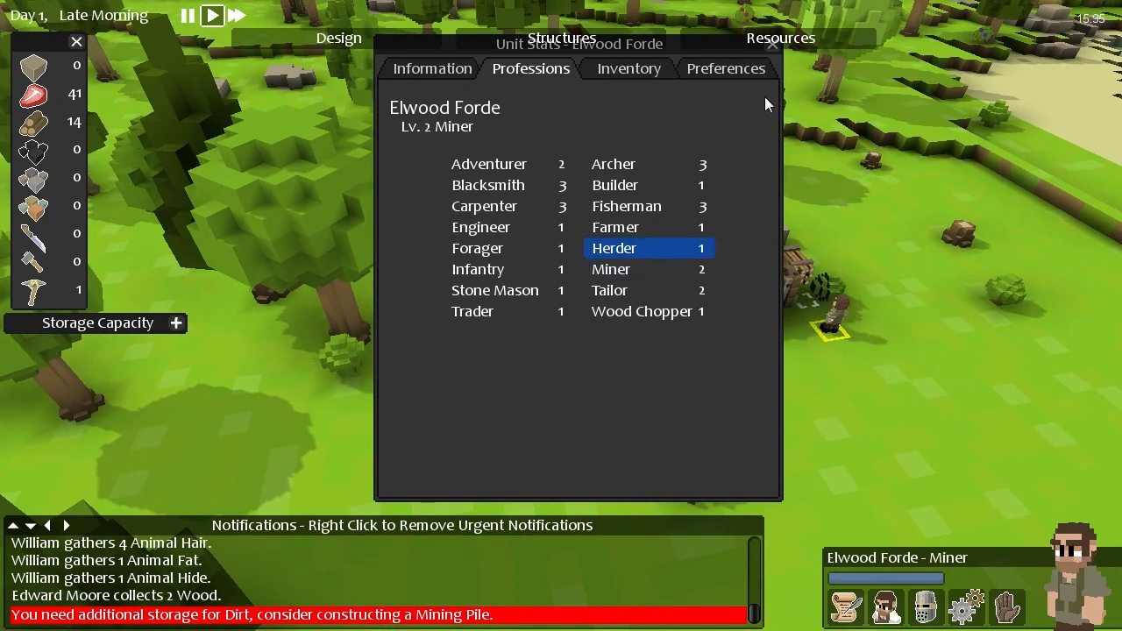
click(772, 46)
scroll(642, 324, up, 2)
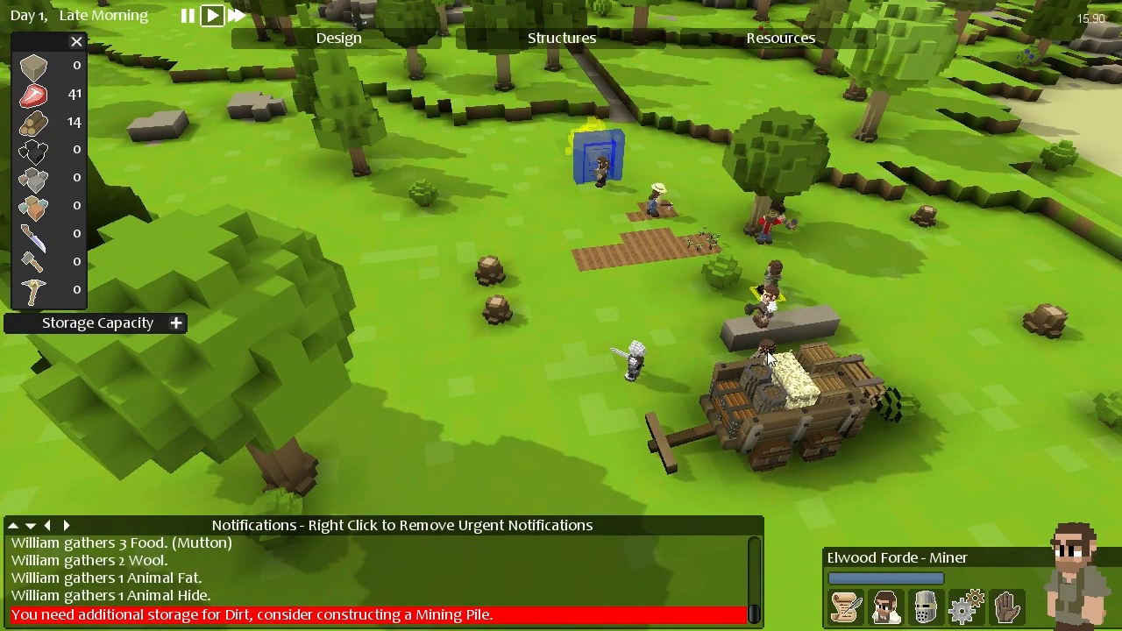
Select the miner near the wagon, then the miner beside the trench.
click(769, 357)
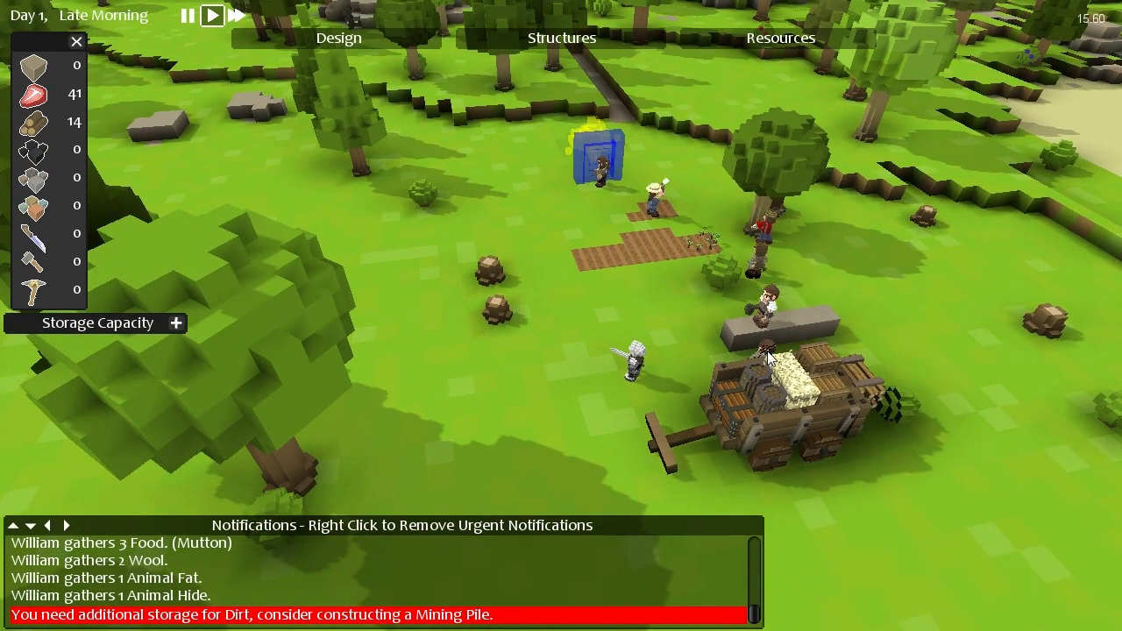
scroll(701, 351, up, 1)
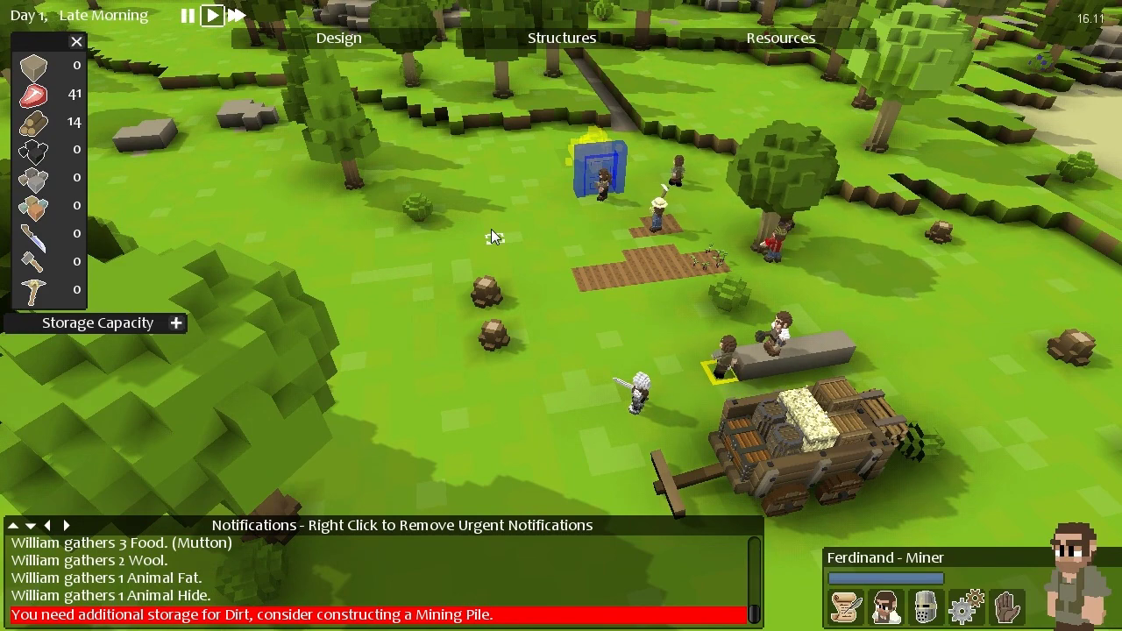
scroll(491, 231, up, 1)
scroll(491, 231, up, 1)
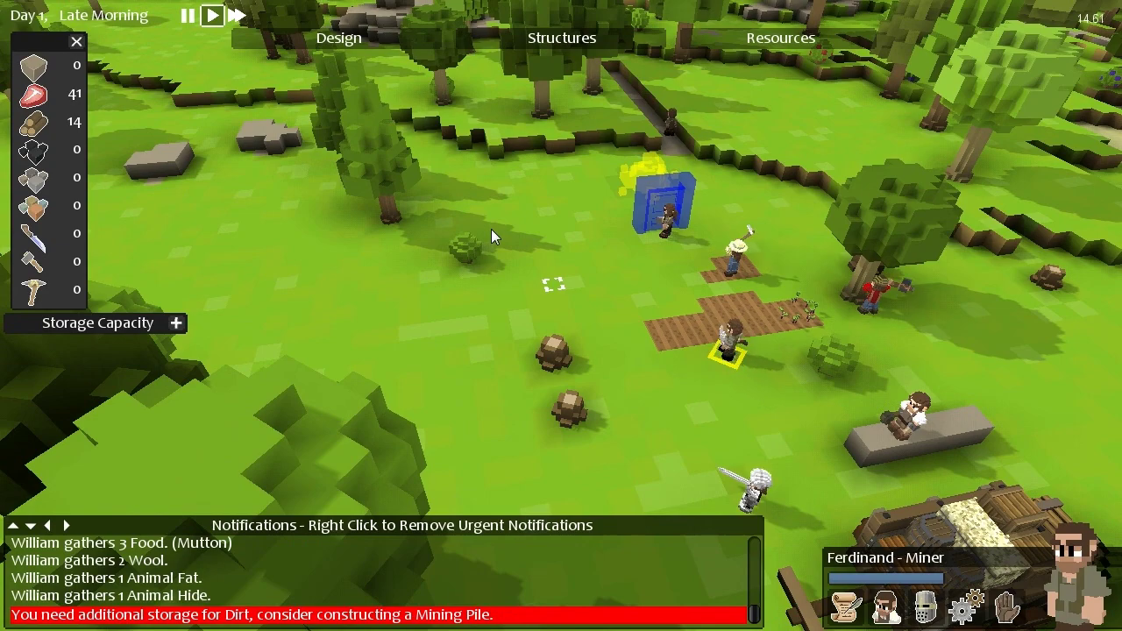
scroll(490, 230, up, 1)
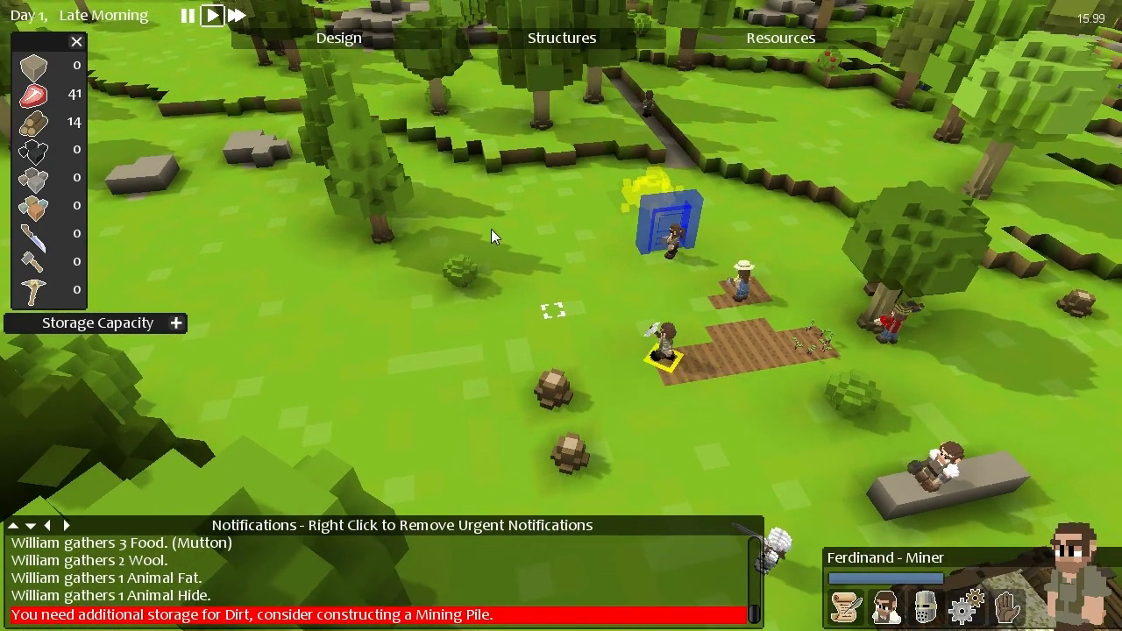
scroll(490, 230, up, 1)
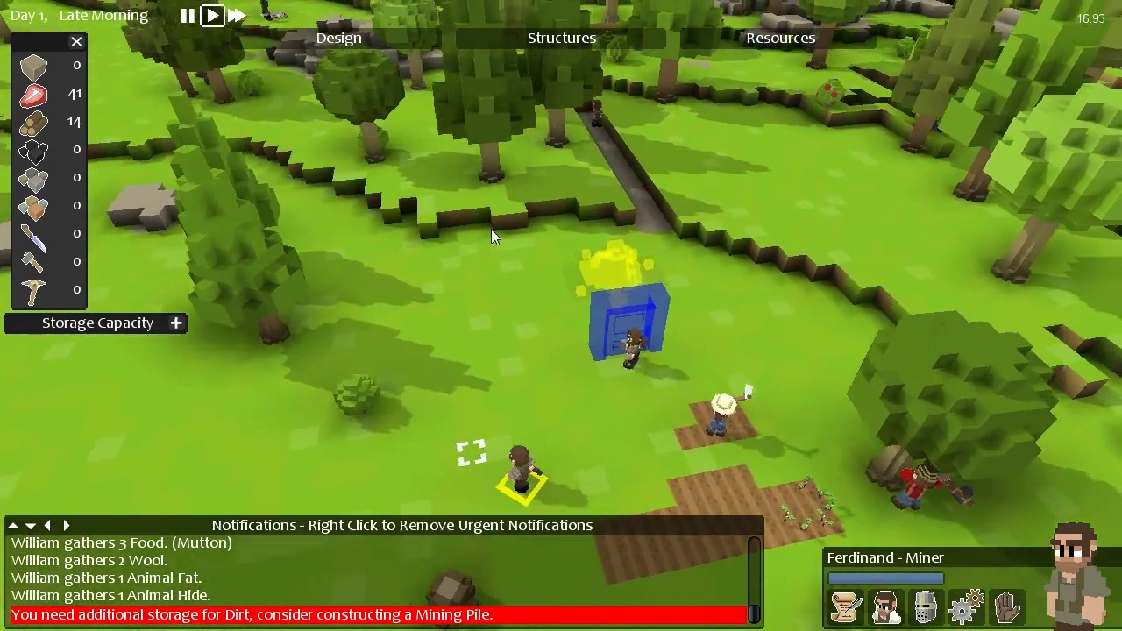
scroll(490, 228, up, 1)
scroll(491, 229, up, 1)
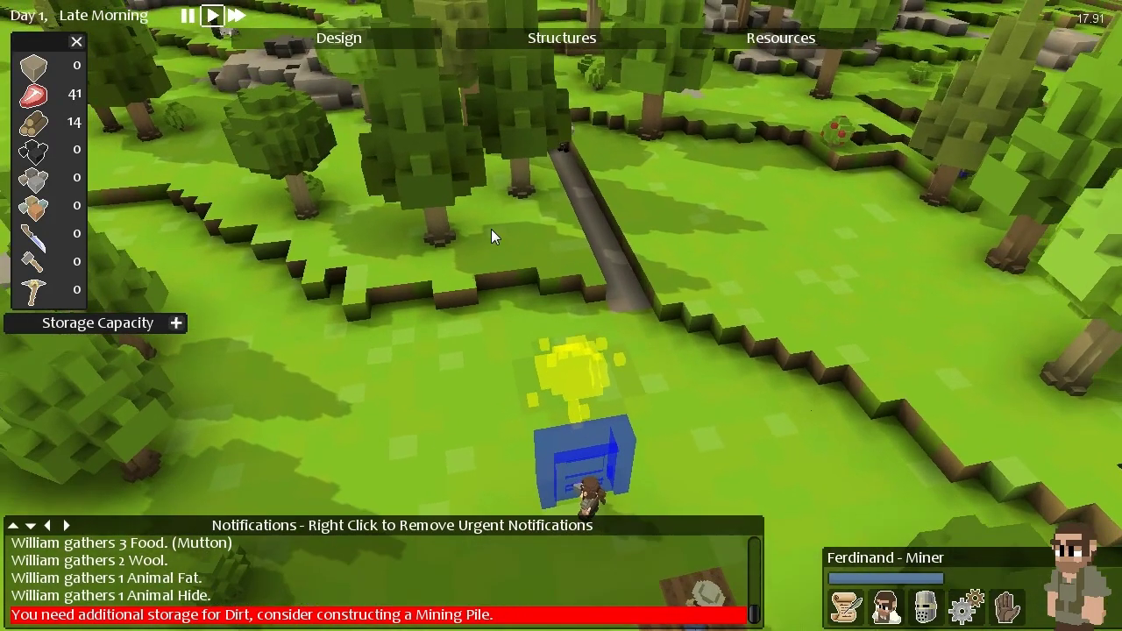
scroll(491, 231, down, 1)
scroll(491, 231, down, 1)
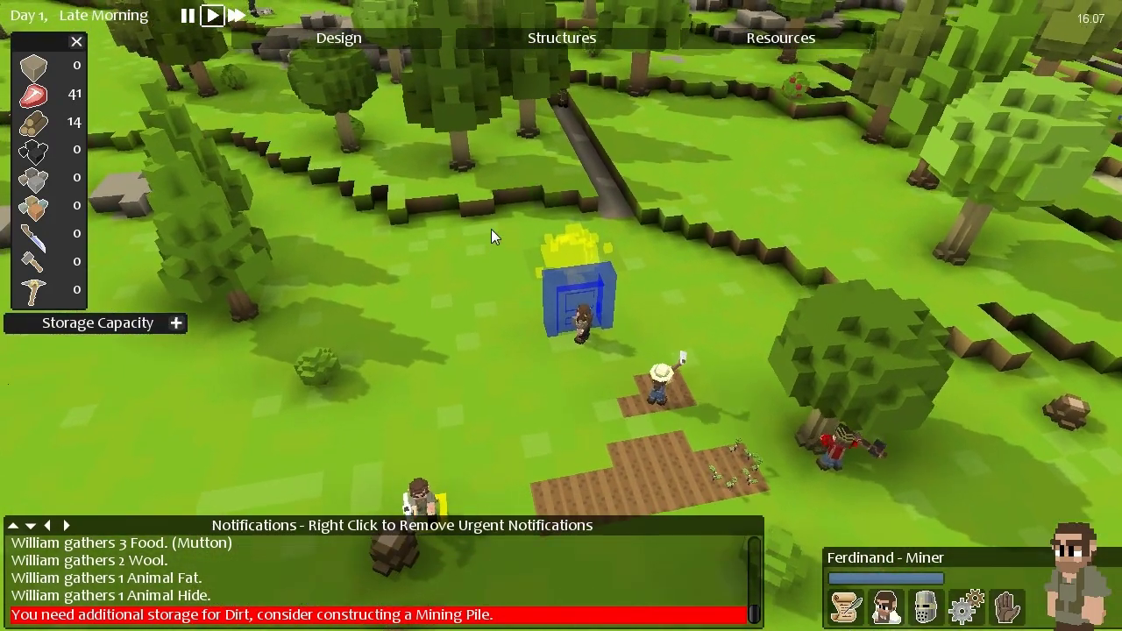
scroll(491, 229, down, 1)
scroll(491, 228, down, 1)
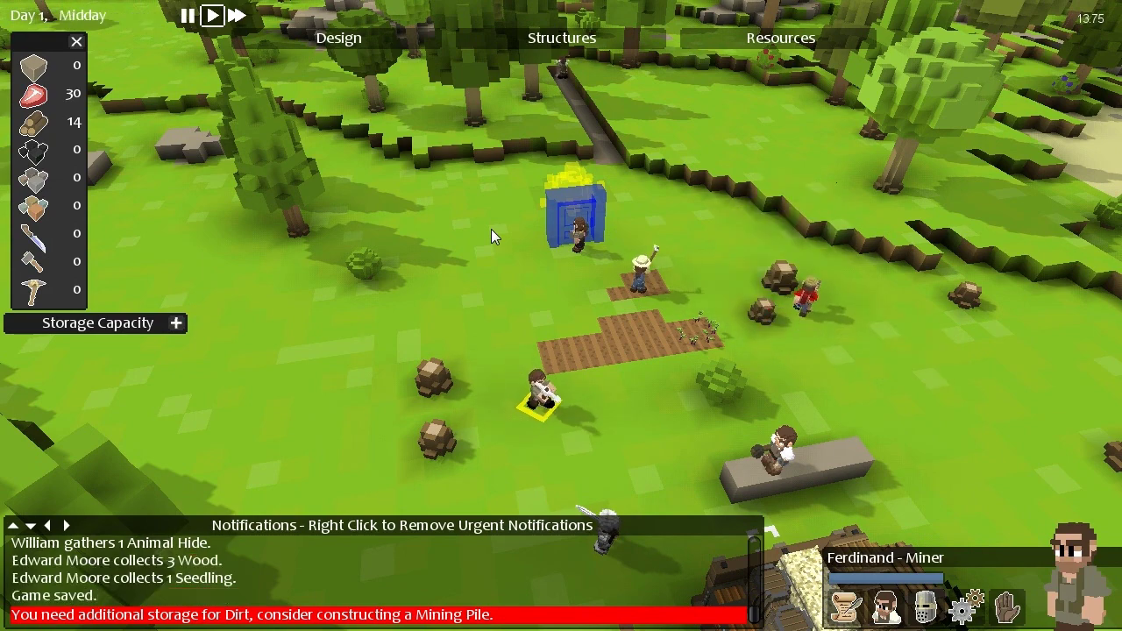
scroll(491, 229, down, 1)
scroll(491, 228, down, 1)
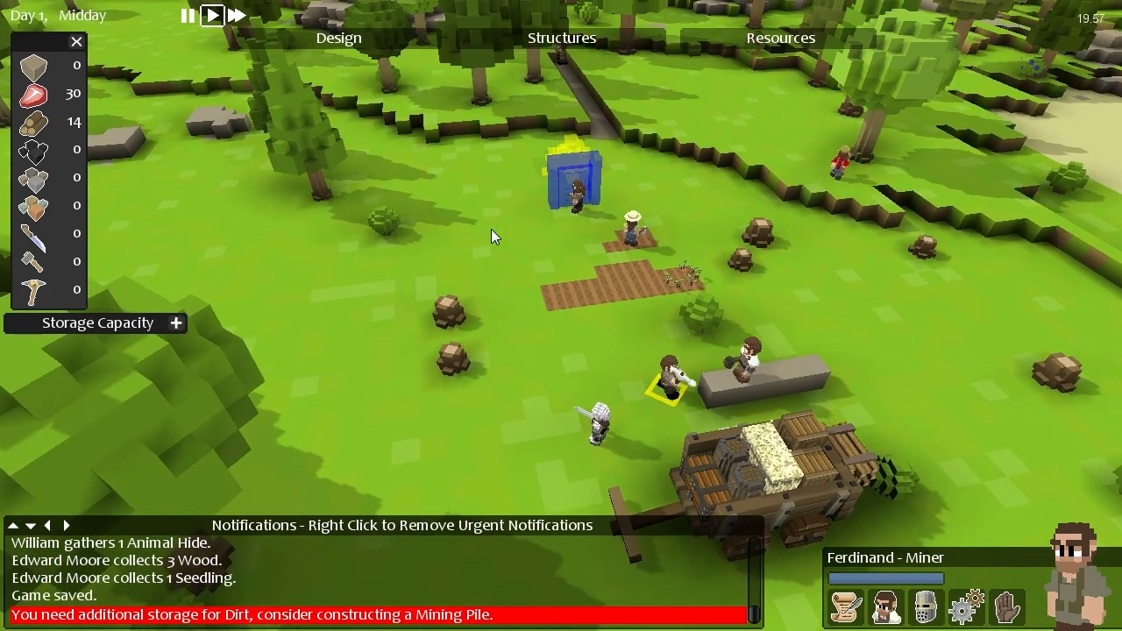
scroll(491, 229, up, 1)
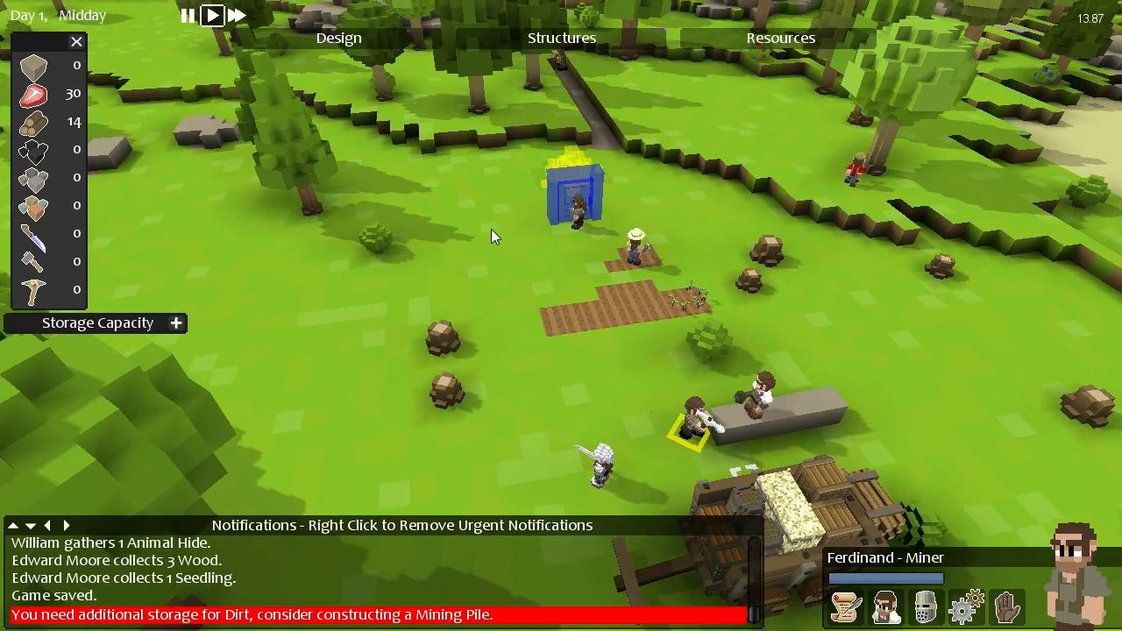
scroll(491, 228, up, 1)
key(w)
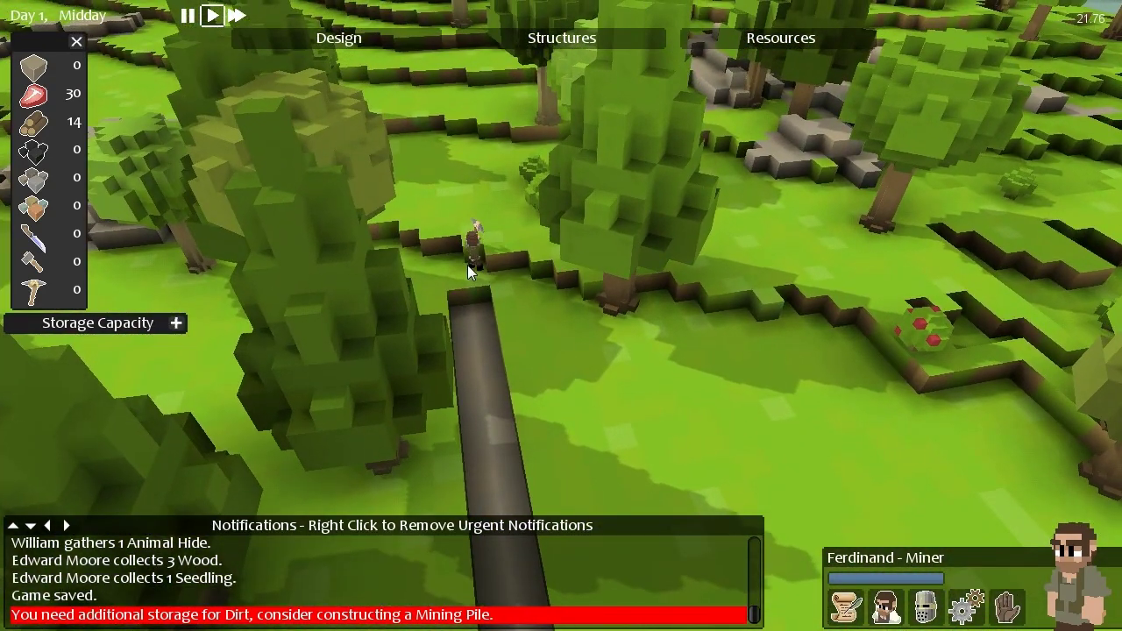
click(467, 258)
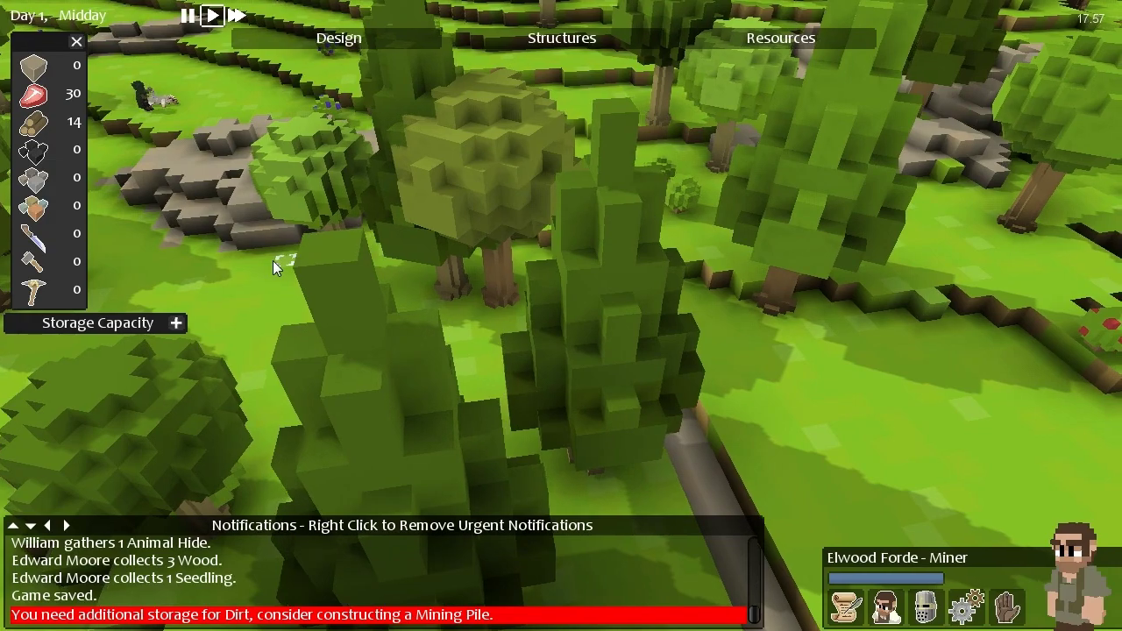
Pan back over the colony and select Rickeman the Builder on the stone slab.
key(s)
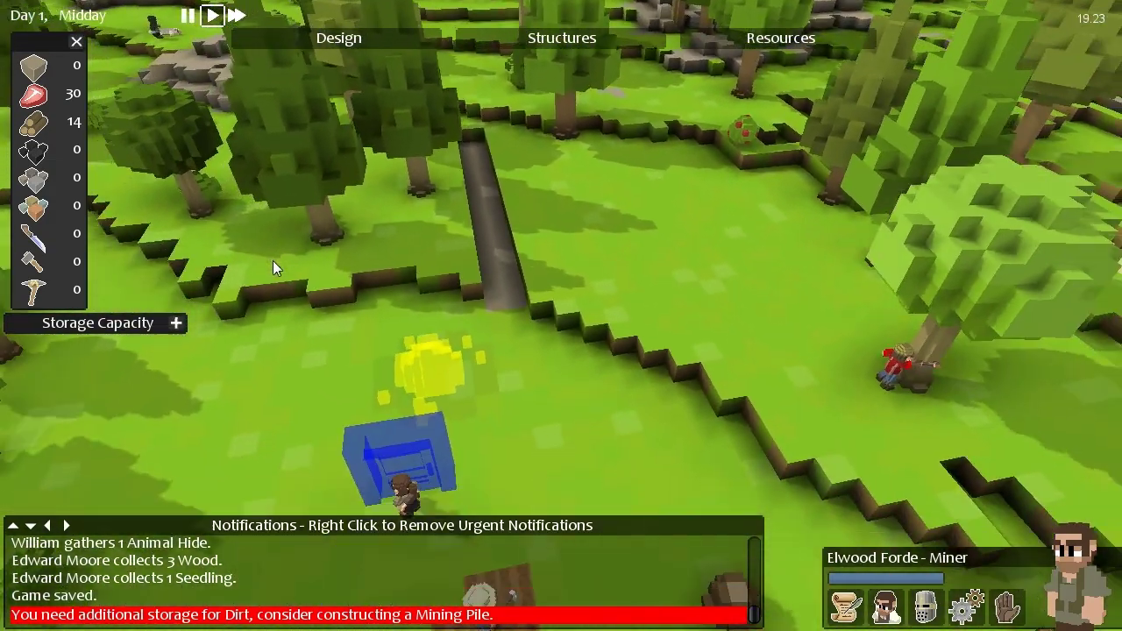
key(s)
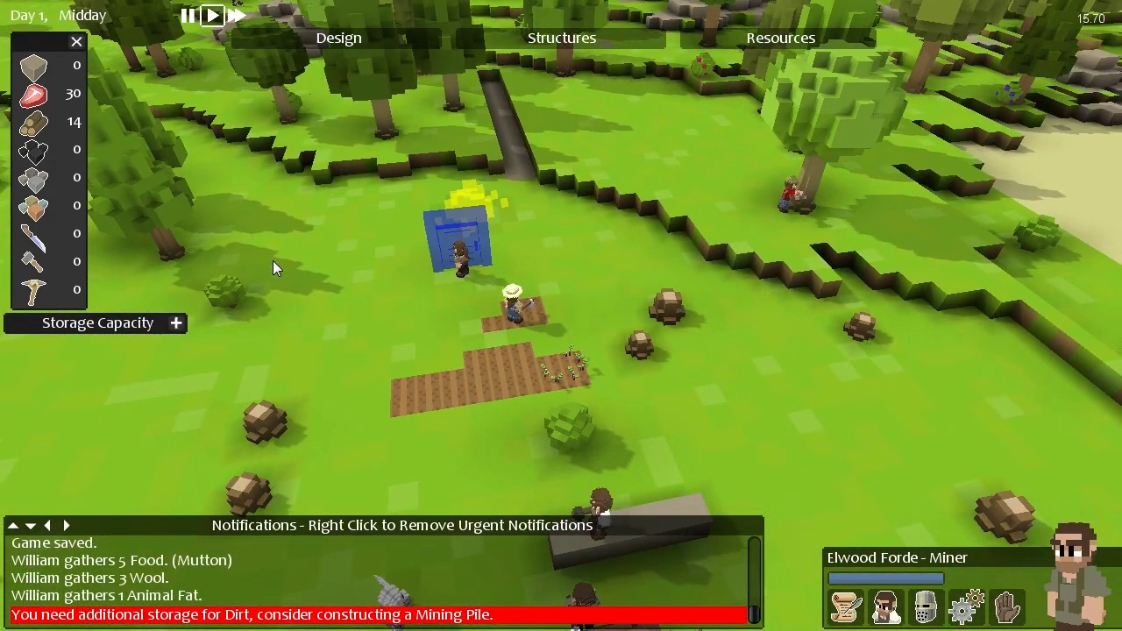
key(a)
key(s)
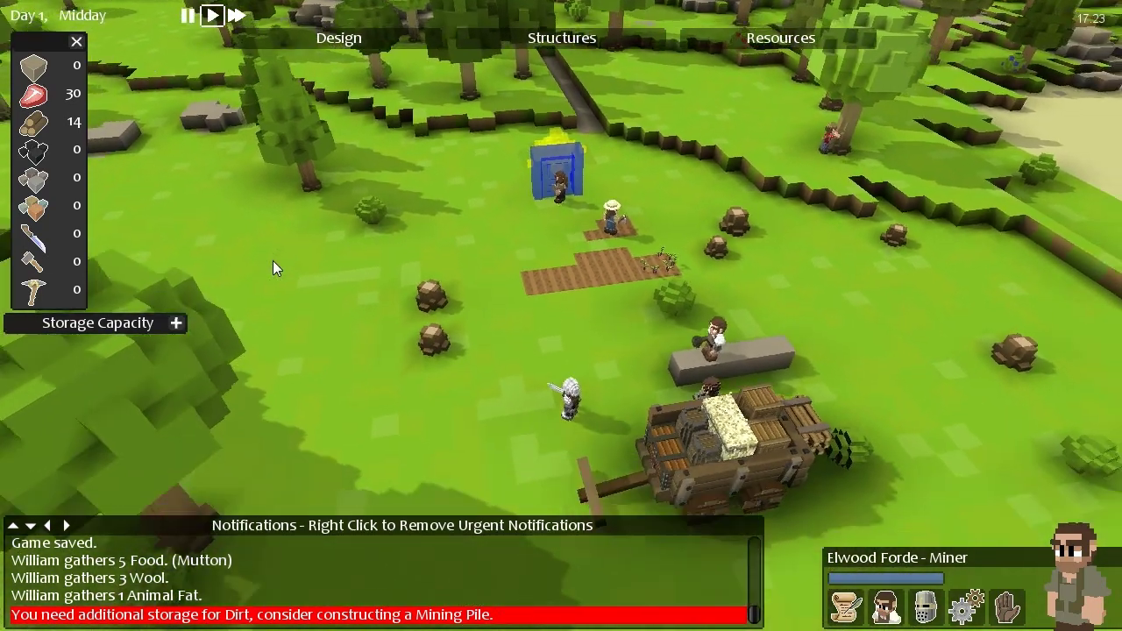
key(s)
key(a)
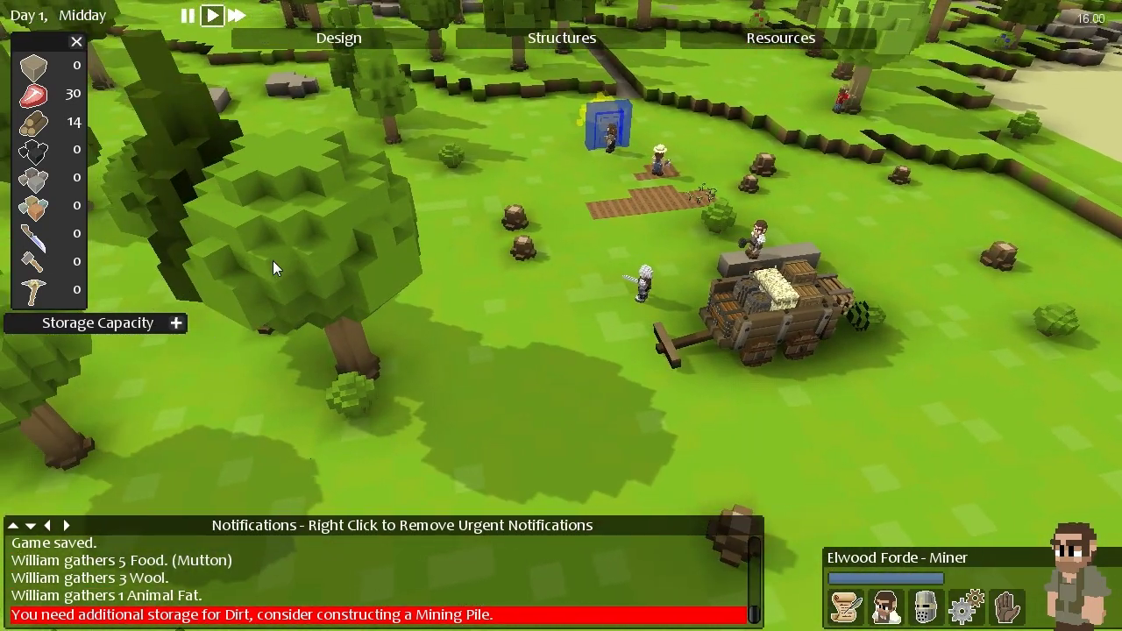
key(a)
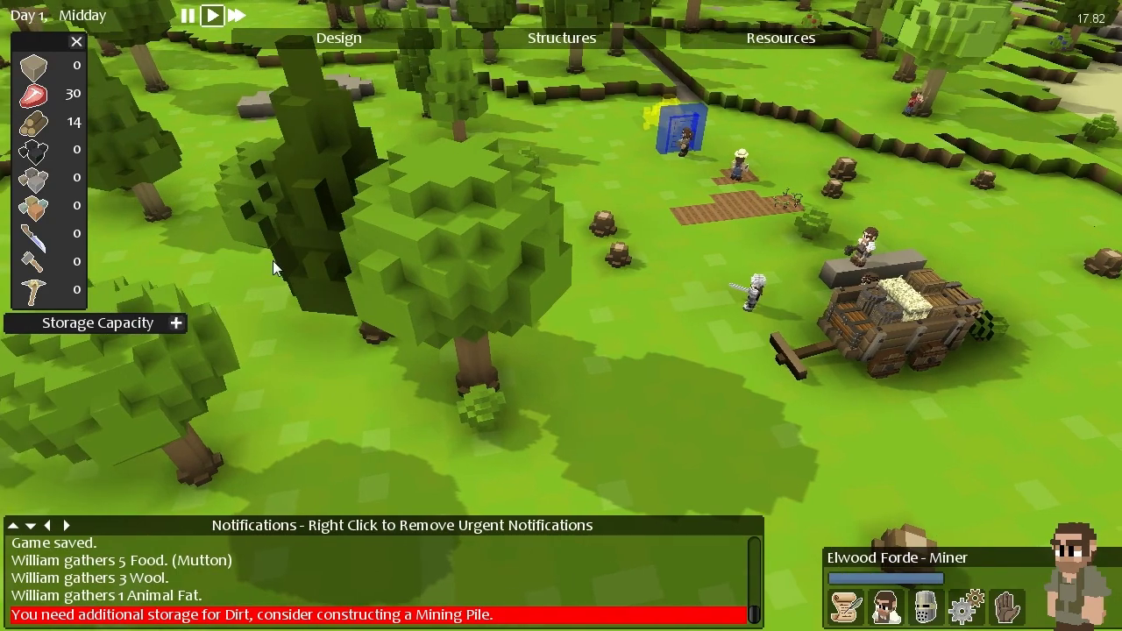
key(s)
key(d)
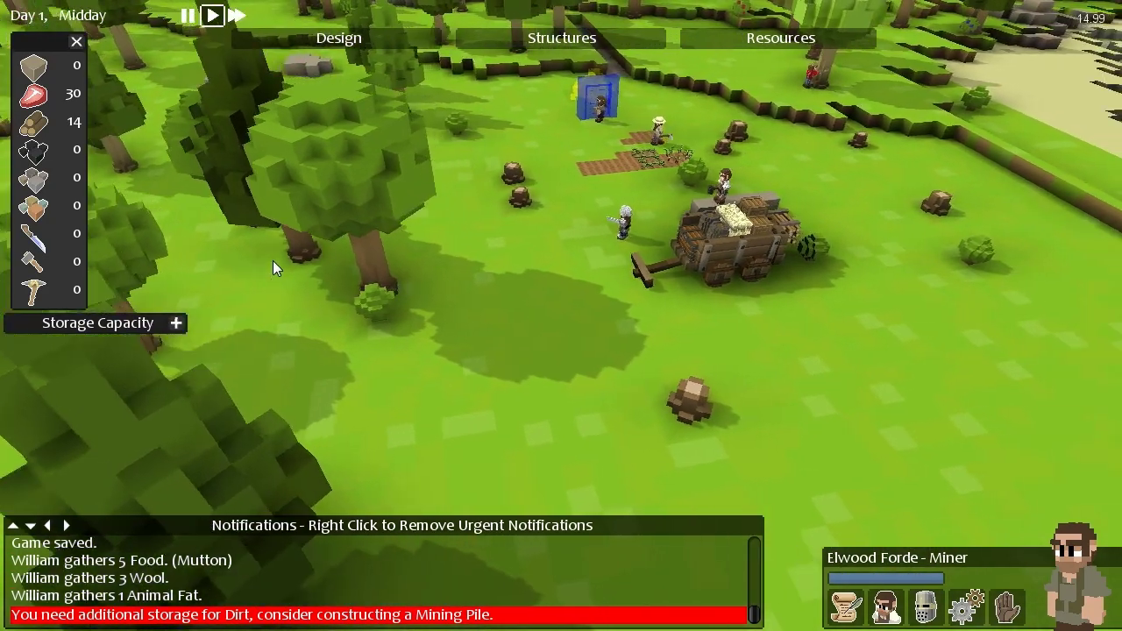
key(w)
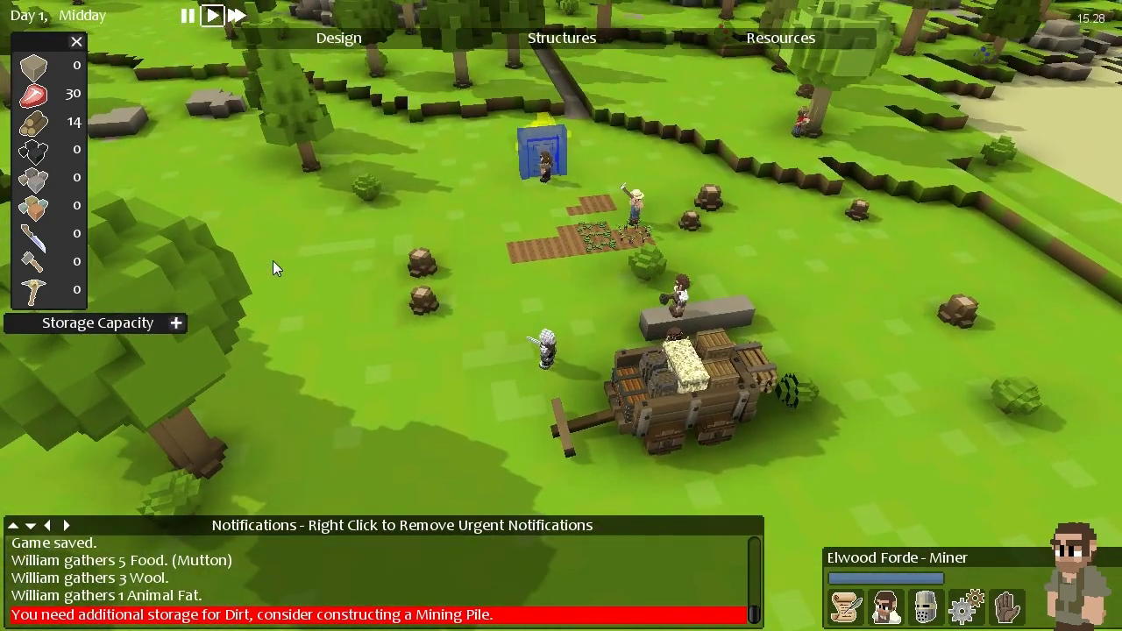
key(a)
key(w)
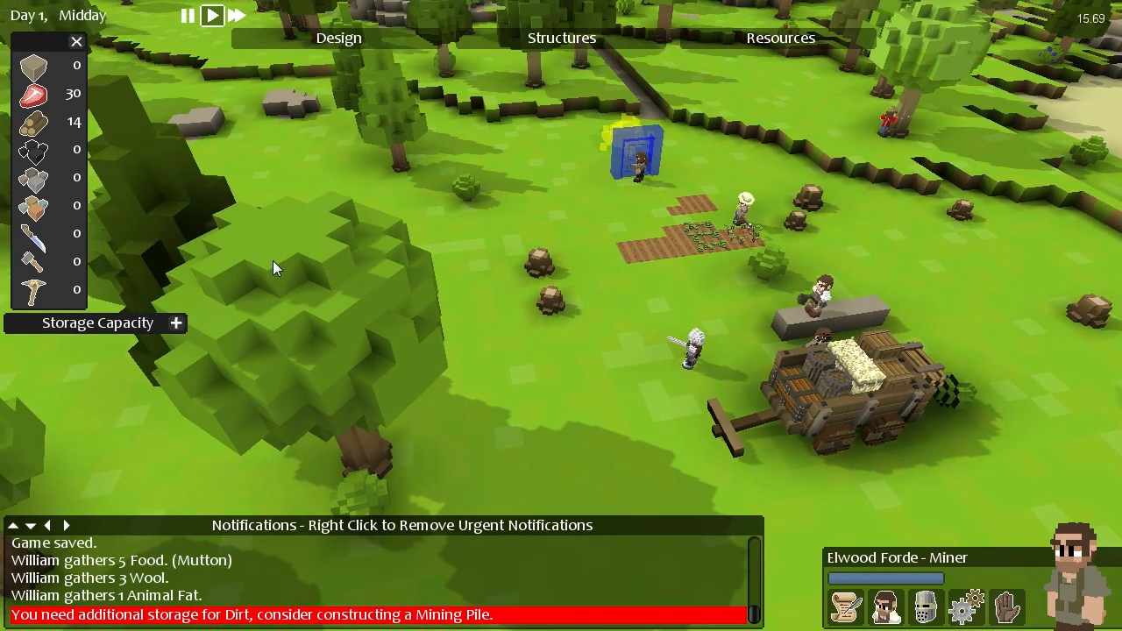
click(818, 308)
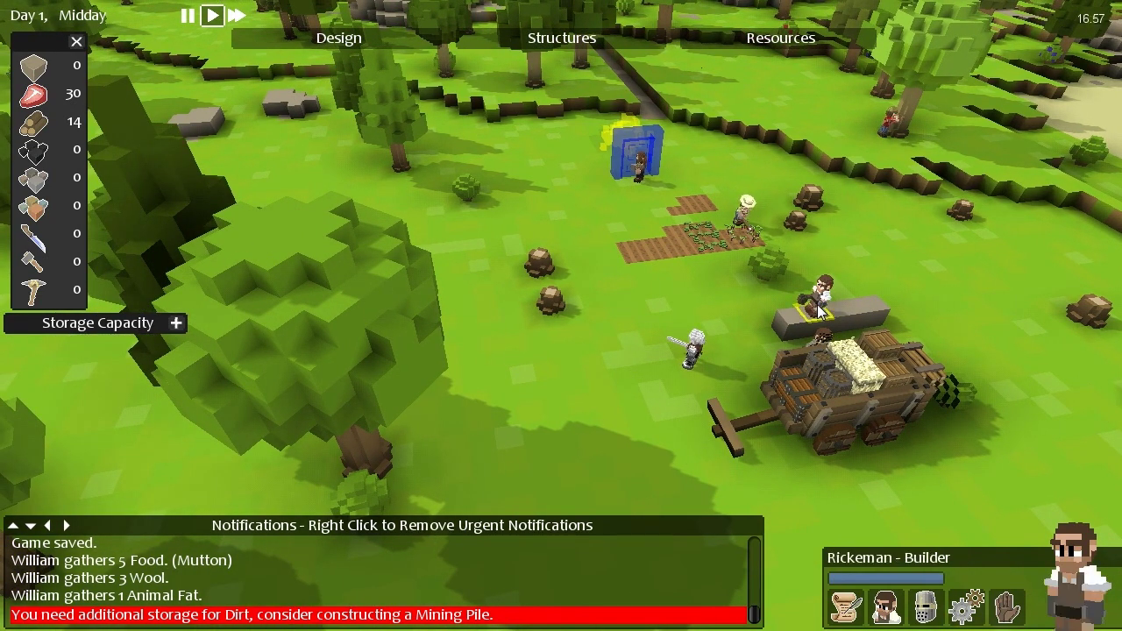
Switch Rickeman from Builder to the Farmer profession and close the Unit Stats window.
click(887, 620)
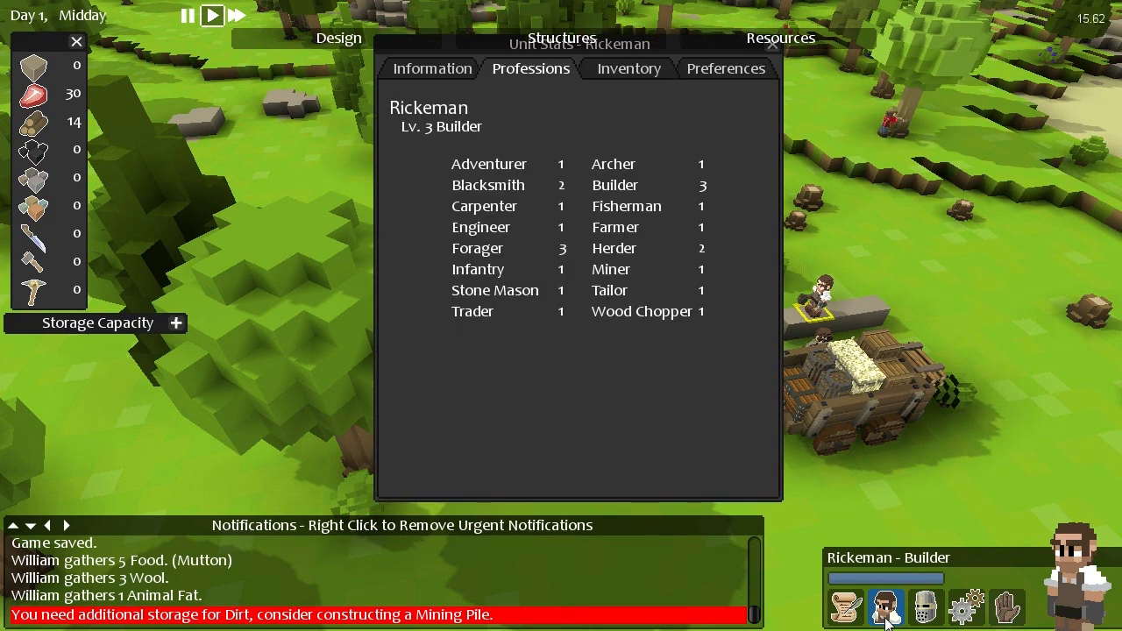
click(646, 228)
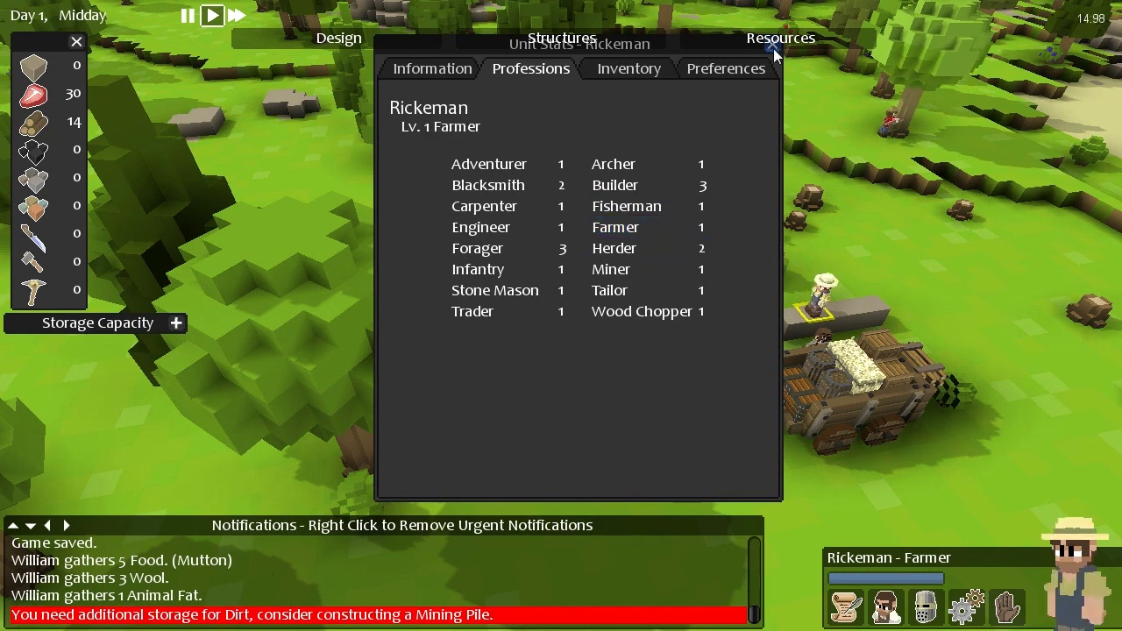
click(774, 55)
scroll(863, 344, up, 2)
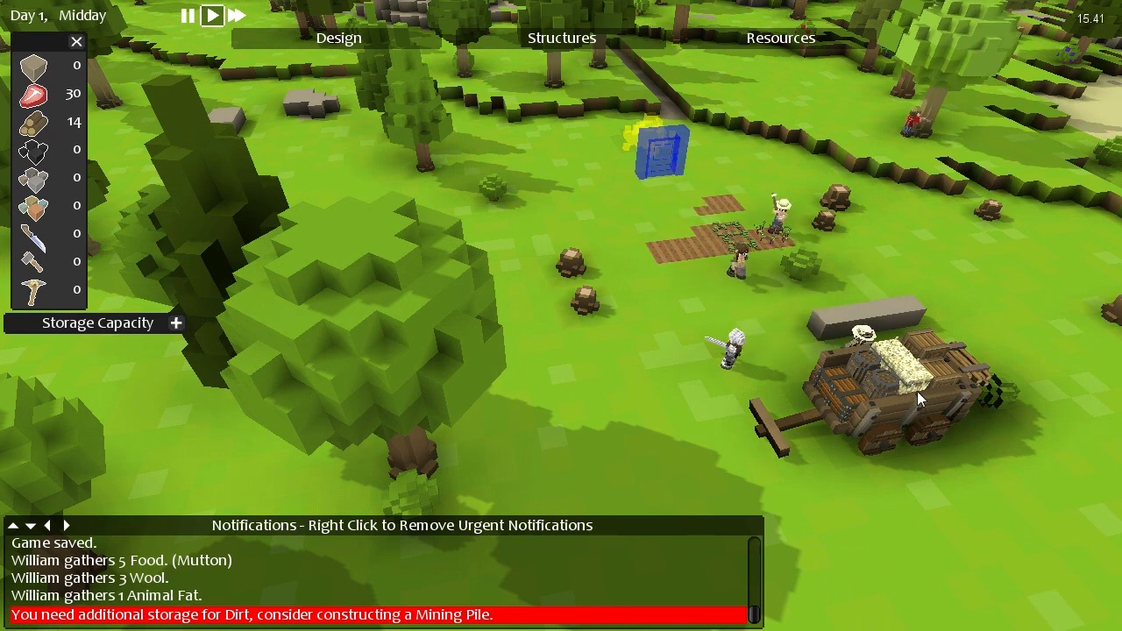
key(d)
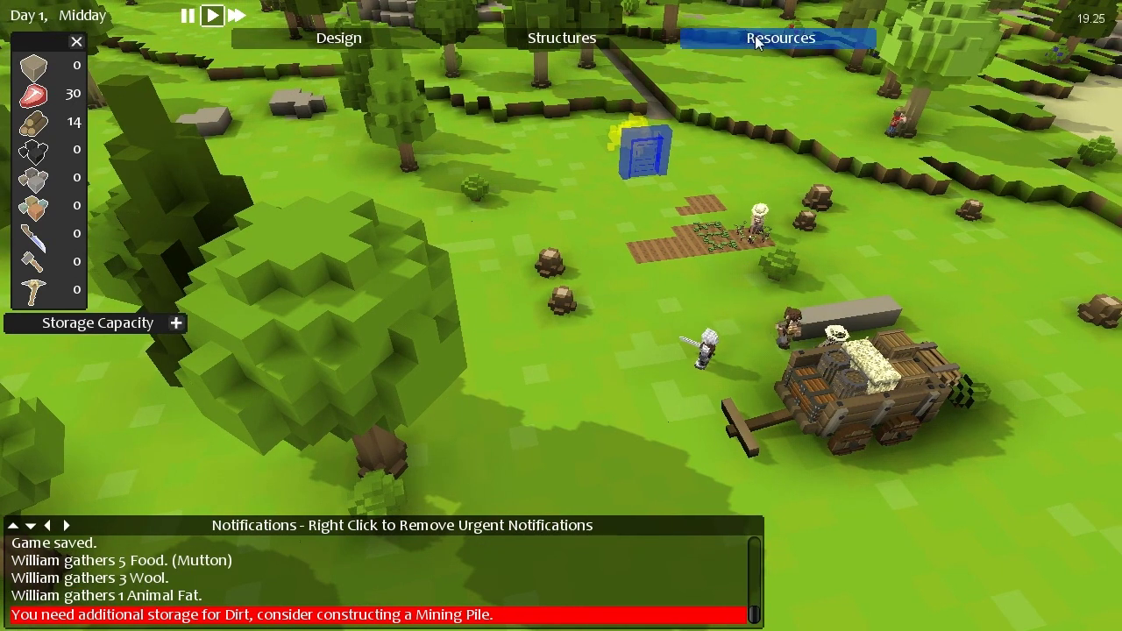
click(757, 42)
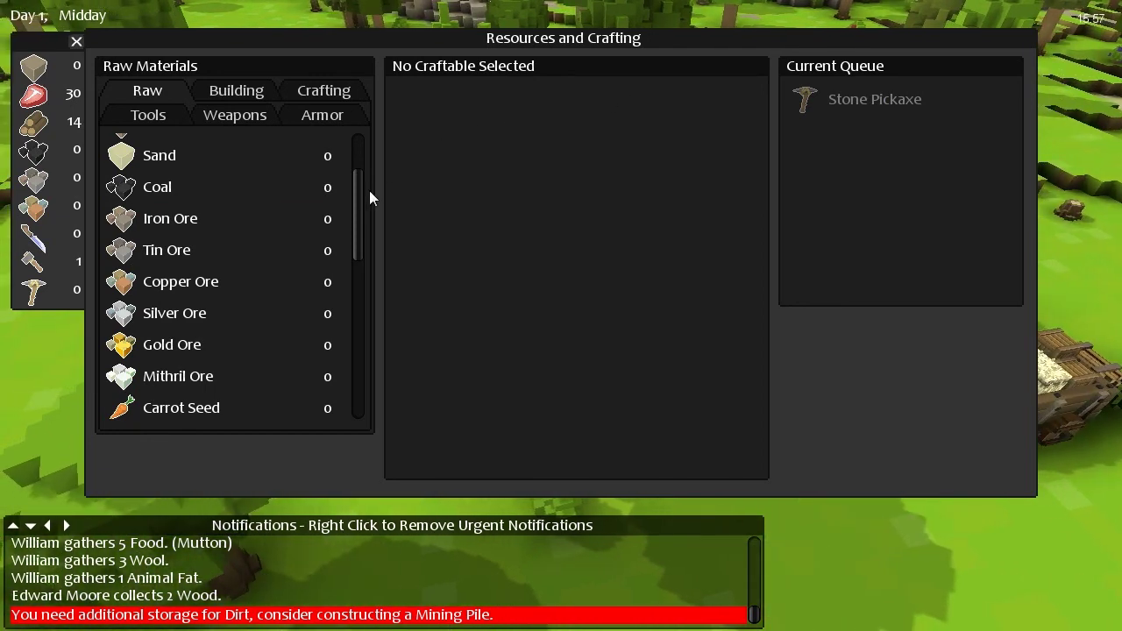
key(Escape)
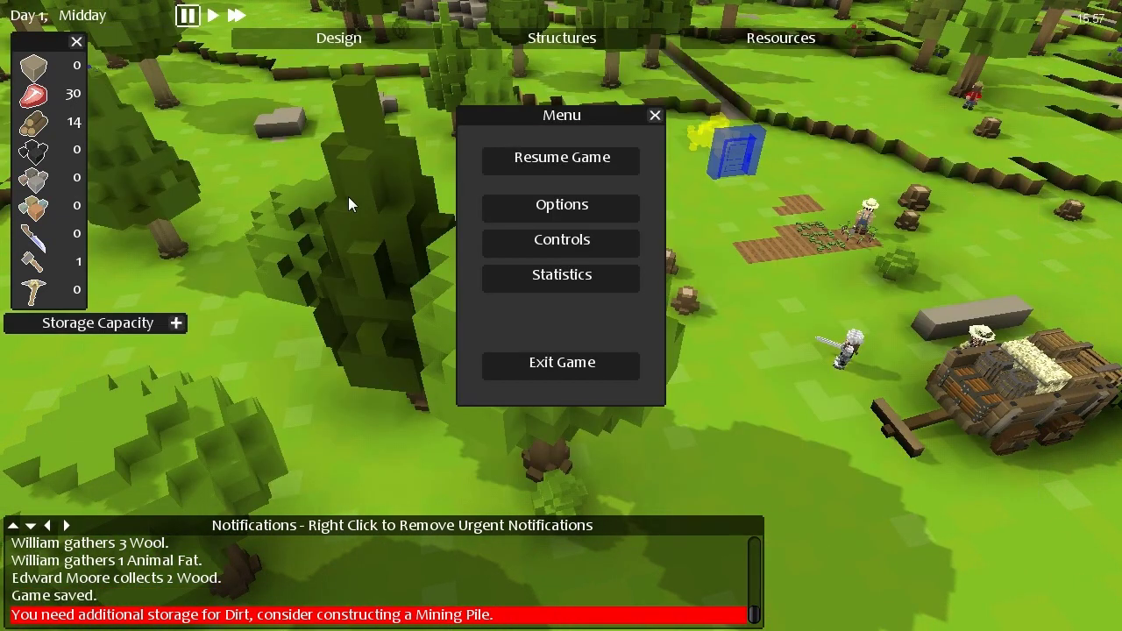
click(574, 168)
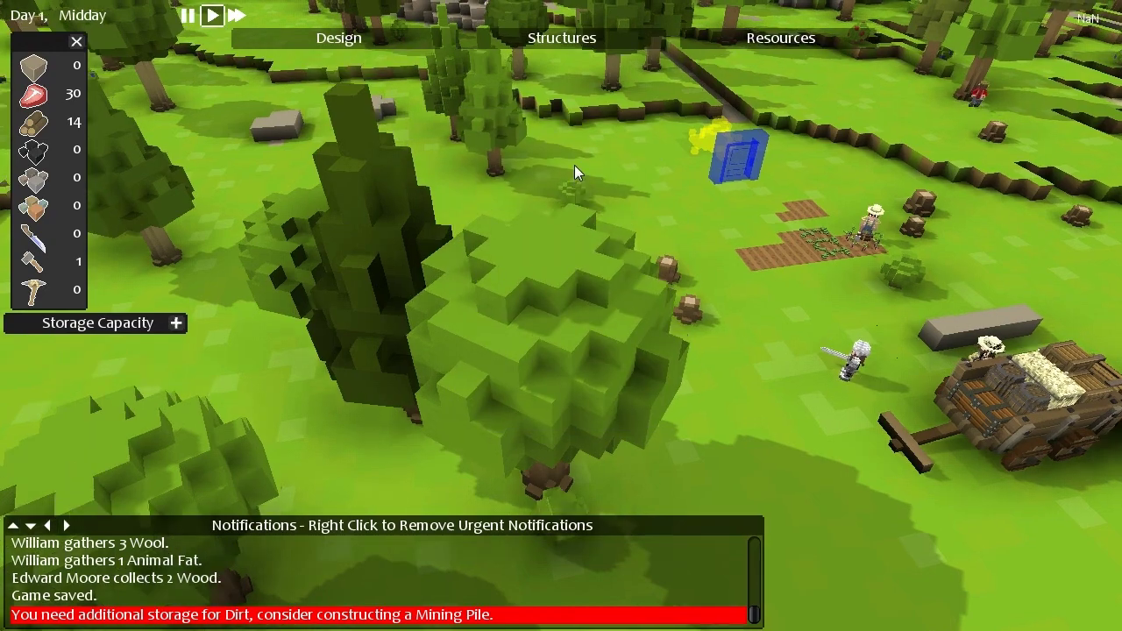
scroll(575, 169, up, 3)
key(w)
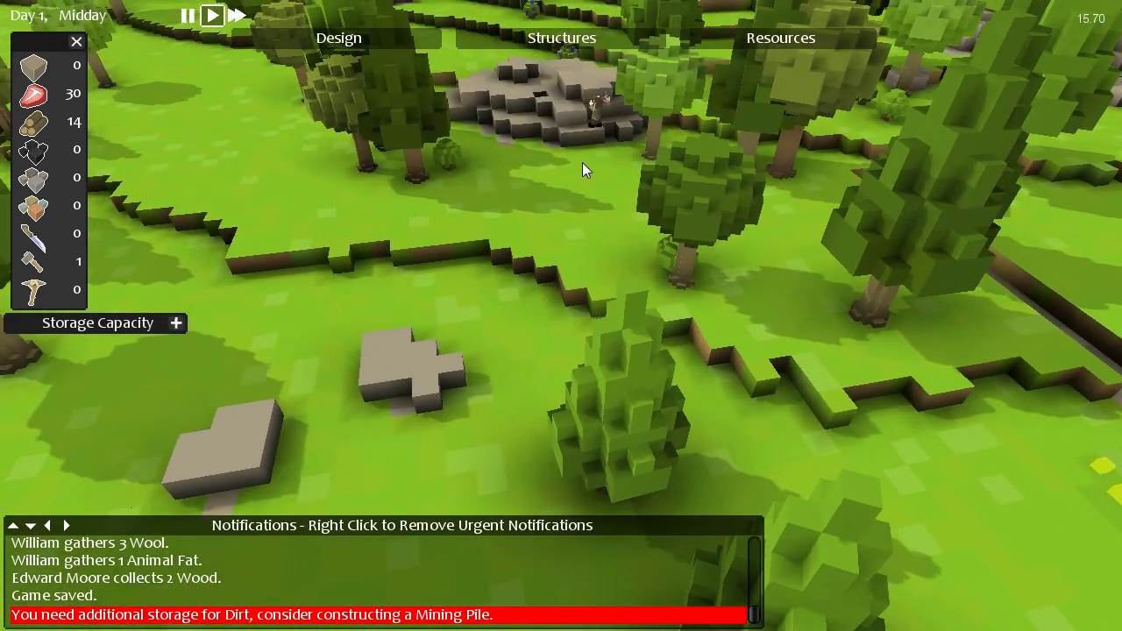
key(d)
key(d)
key(s)
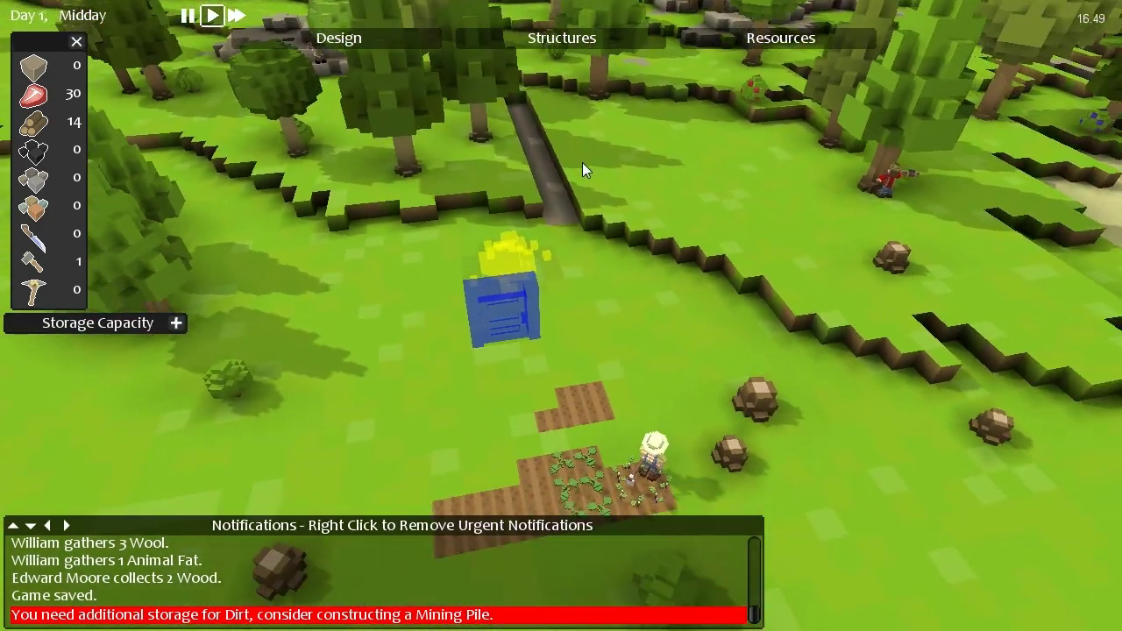
scroll(582, 167, down, 3)
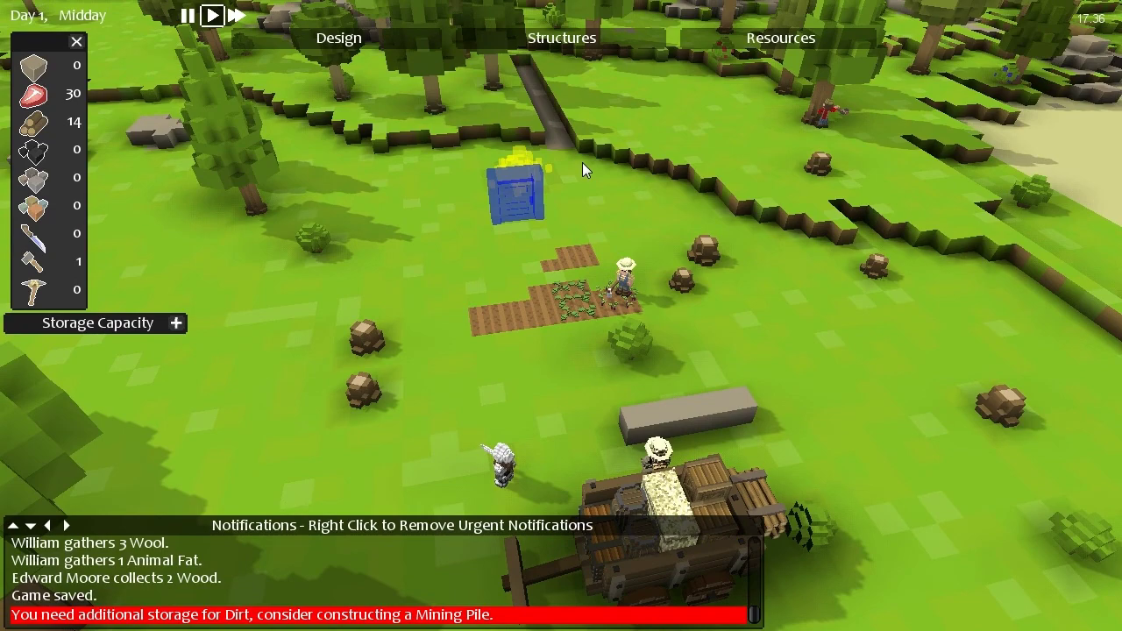
scroll(581, 166, down, 2)
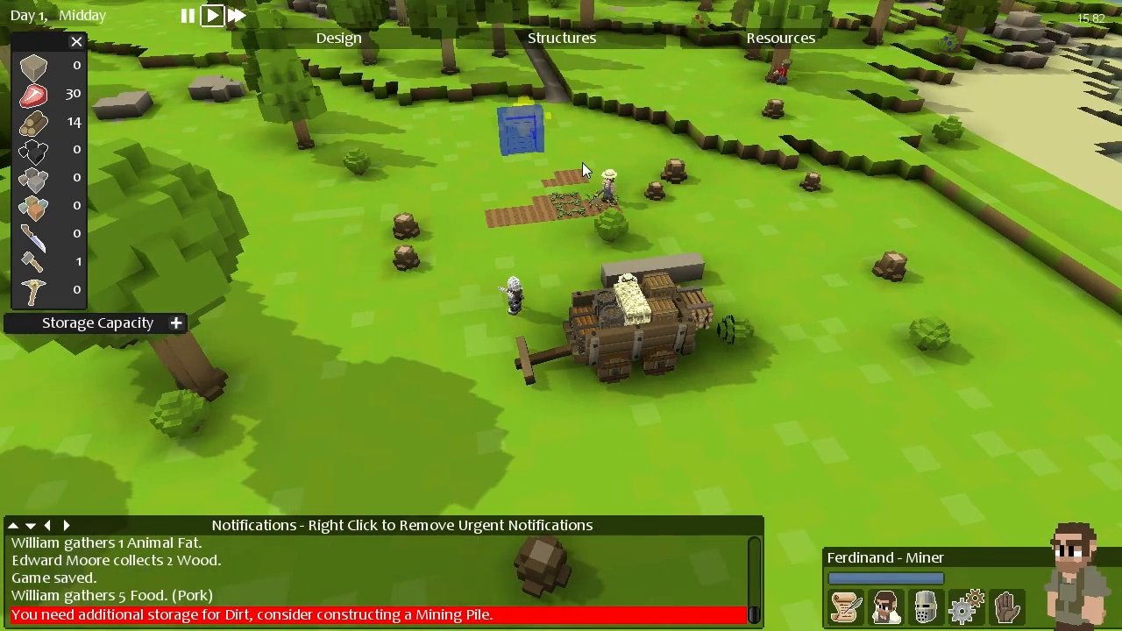
key(w)
key(a)
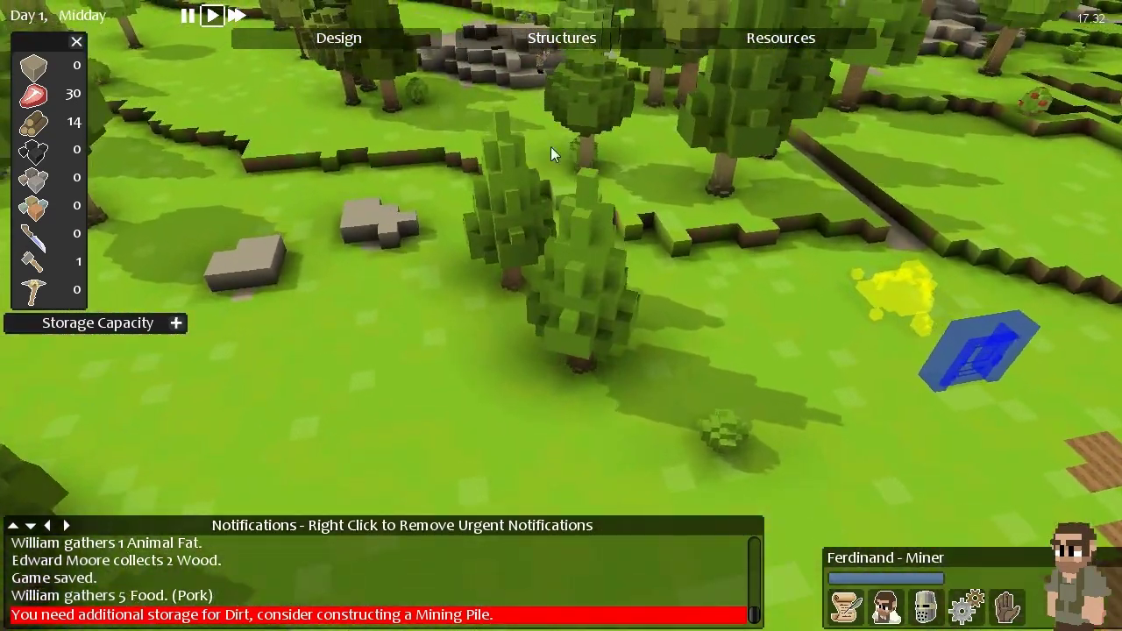
key(w)
key(d)
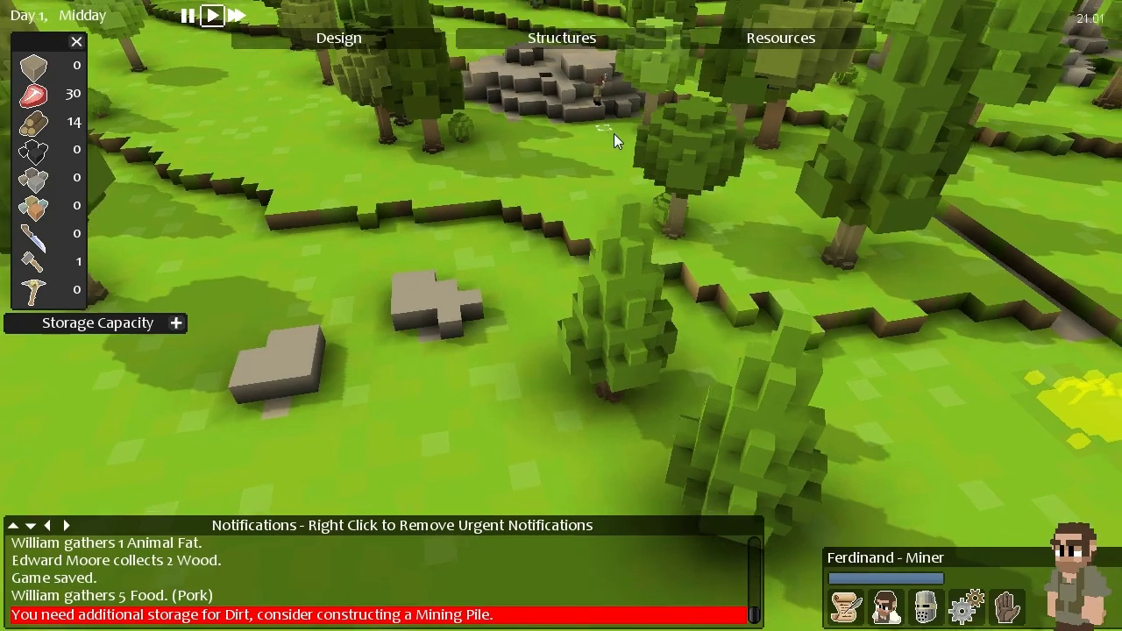
key(d)
key(s)
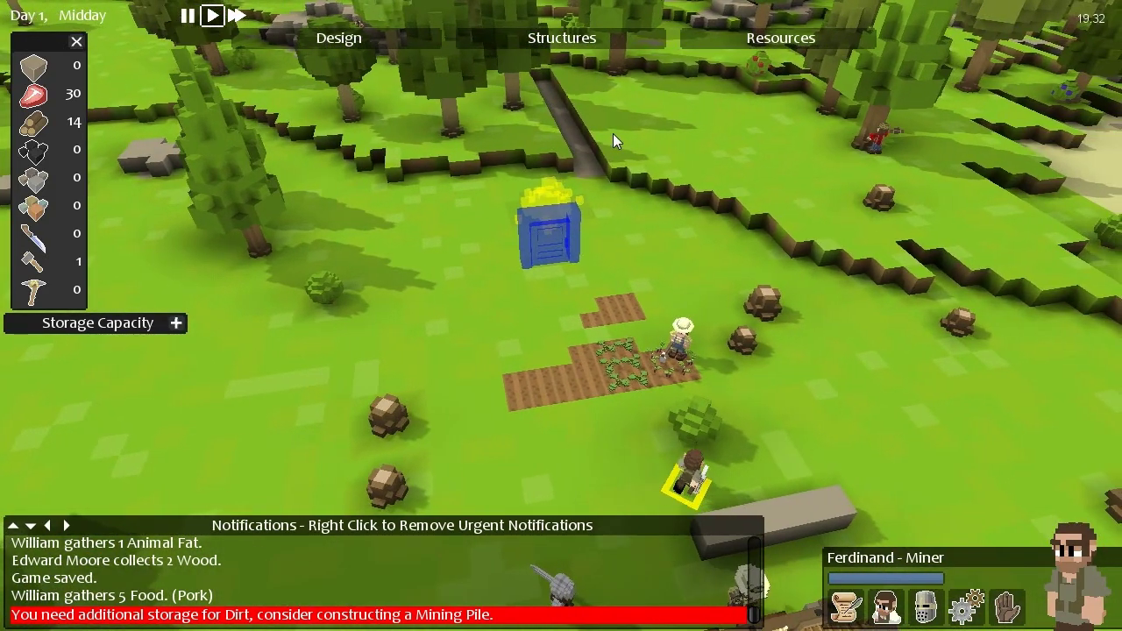
key(w)
key(a)
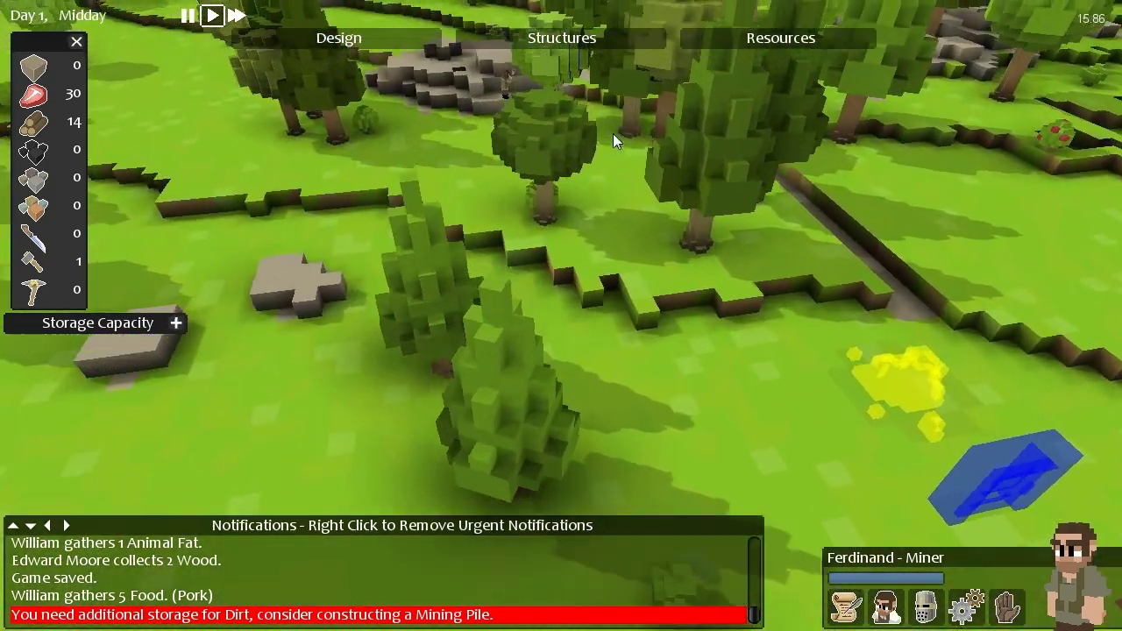
key(w)
key(a)
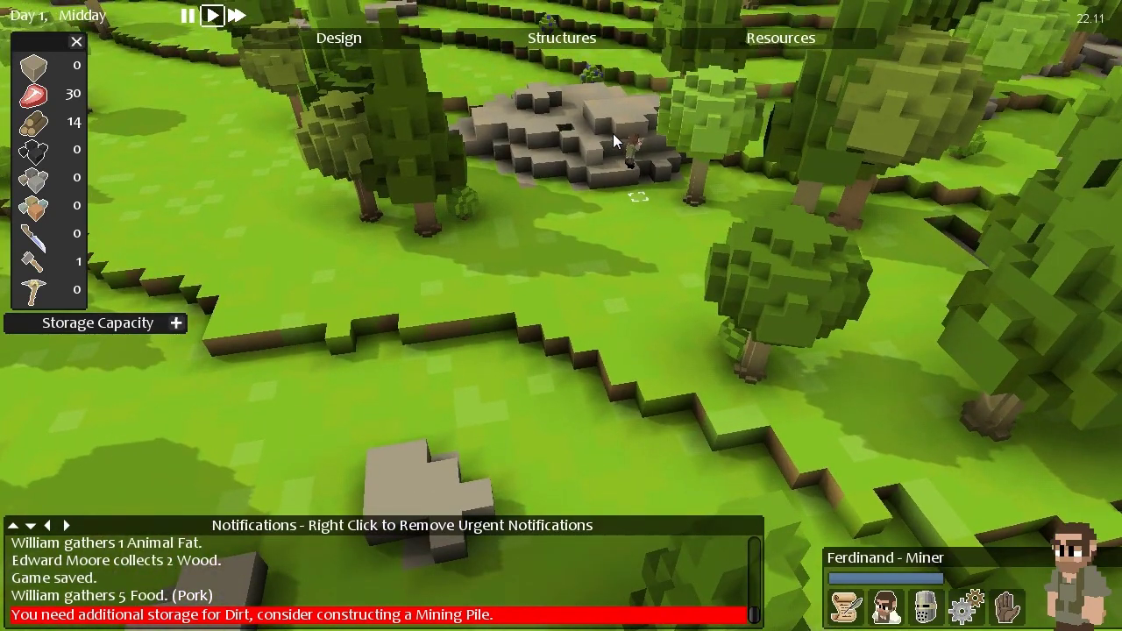
Find and select the Stone Hoe recipe in the Resources hand tools list.
click(780, 40)
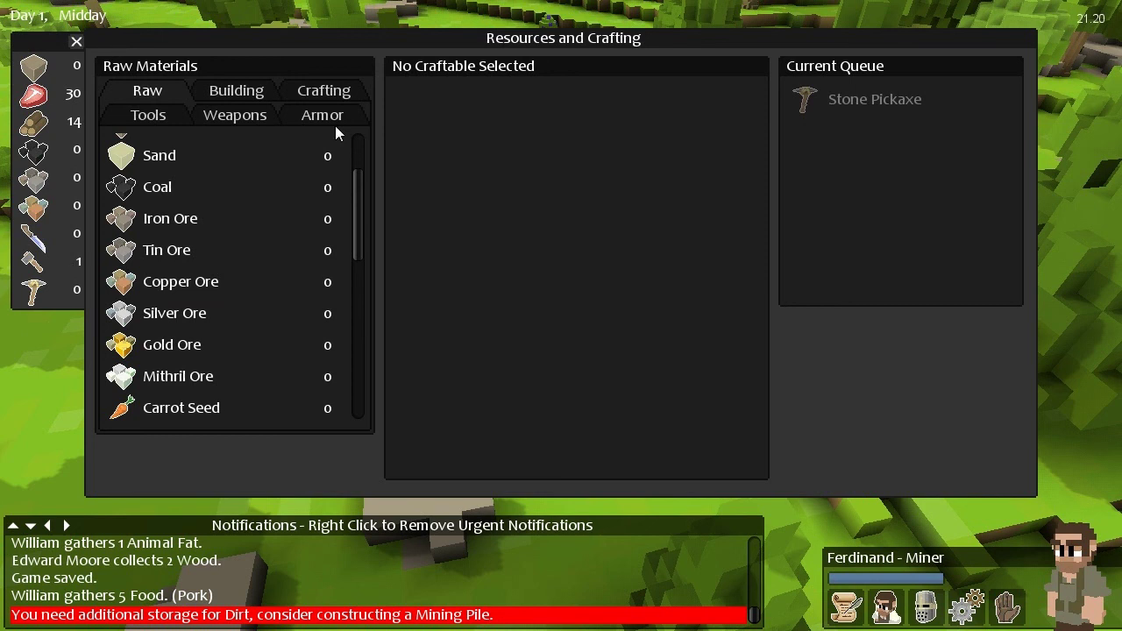
click(337, 92)
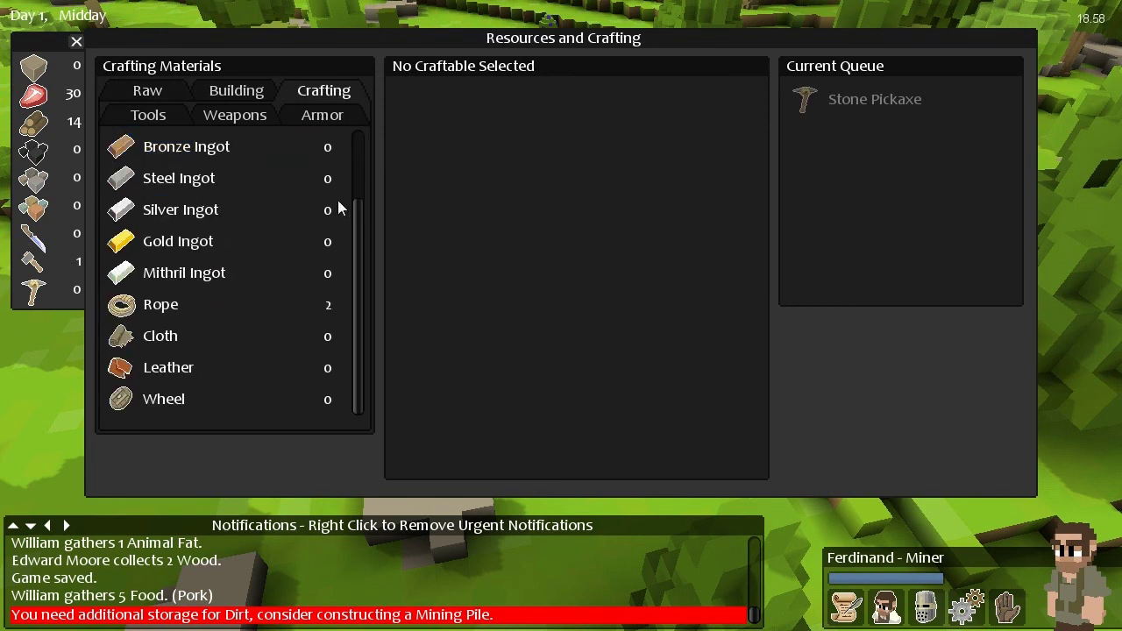
click(159, 120)
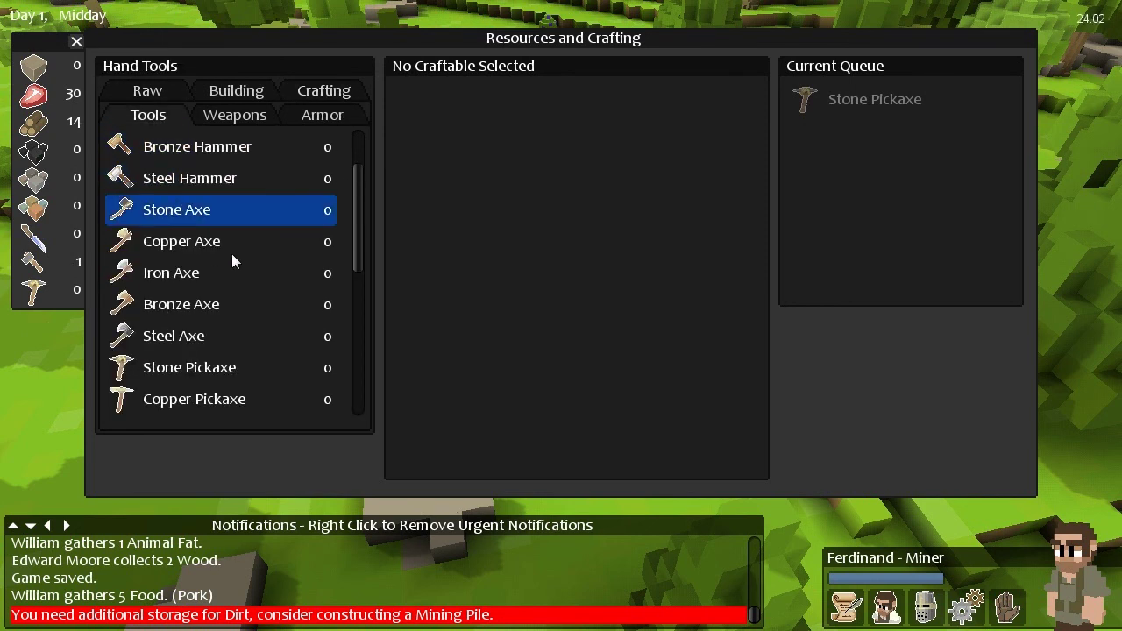
drag(359, 247, 364, 312)
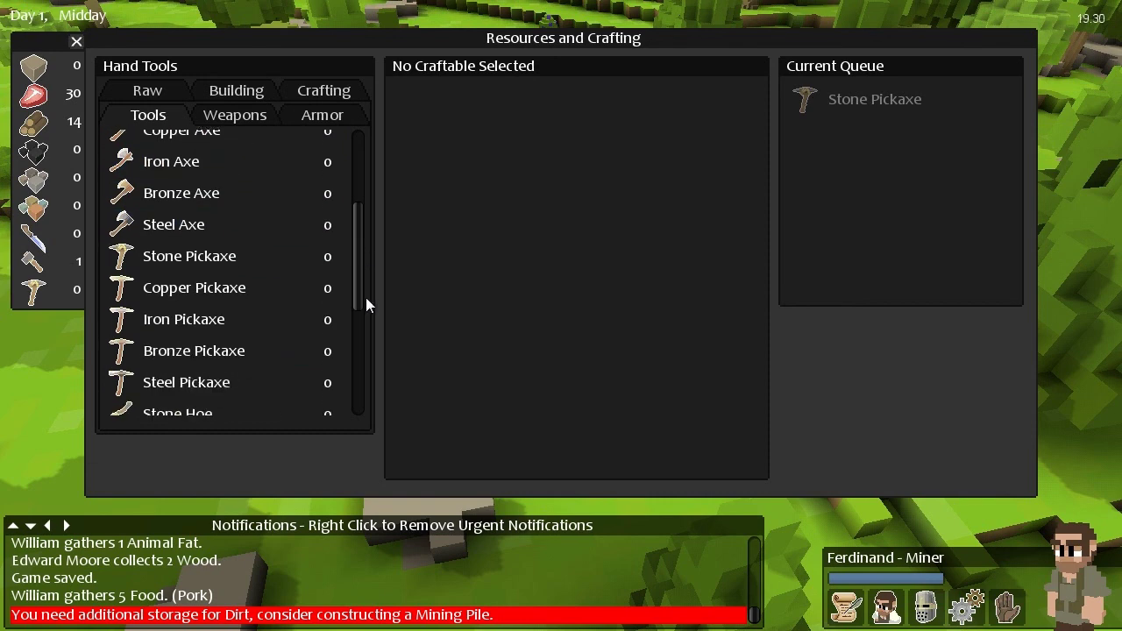
scroll(263, 318, down, 2)
click(232, 317)
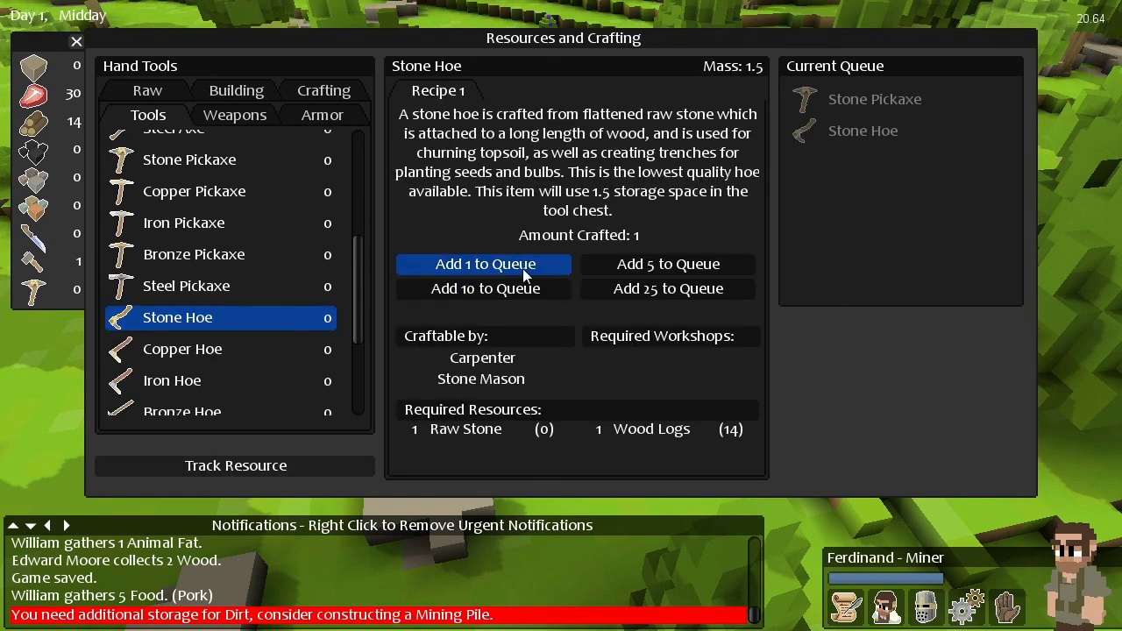
Close the crafting window and pan the camera until the farm plot and cart are centred.
key(Escape)
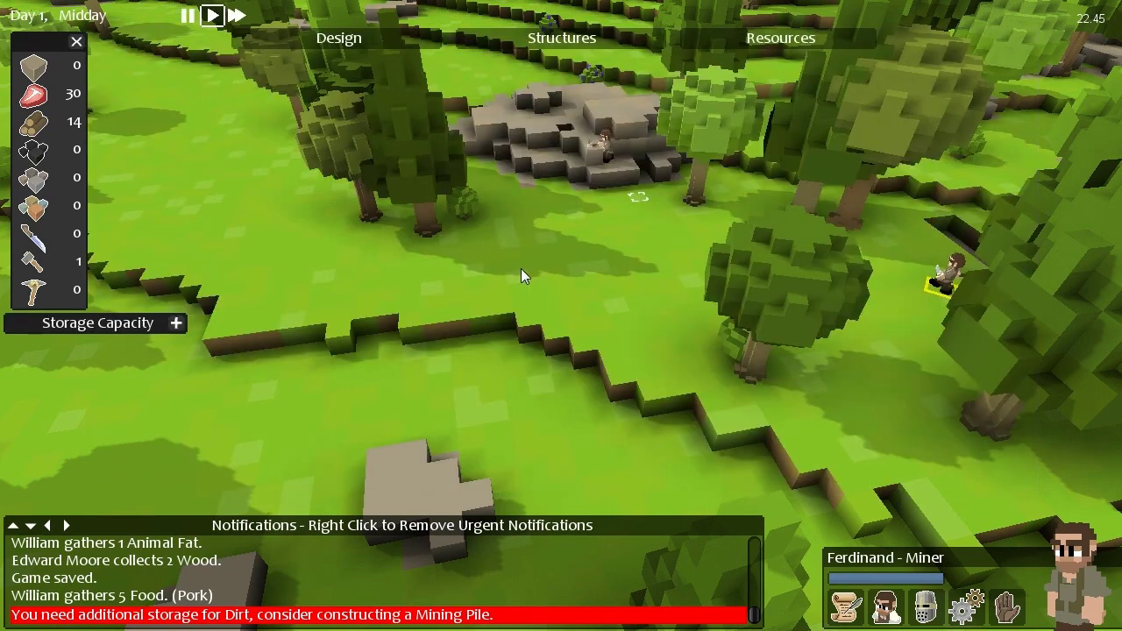
key(s)
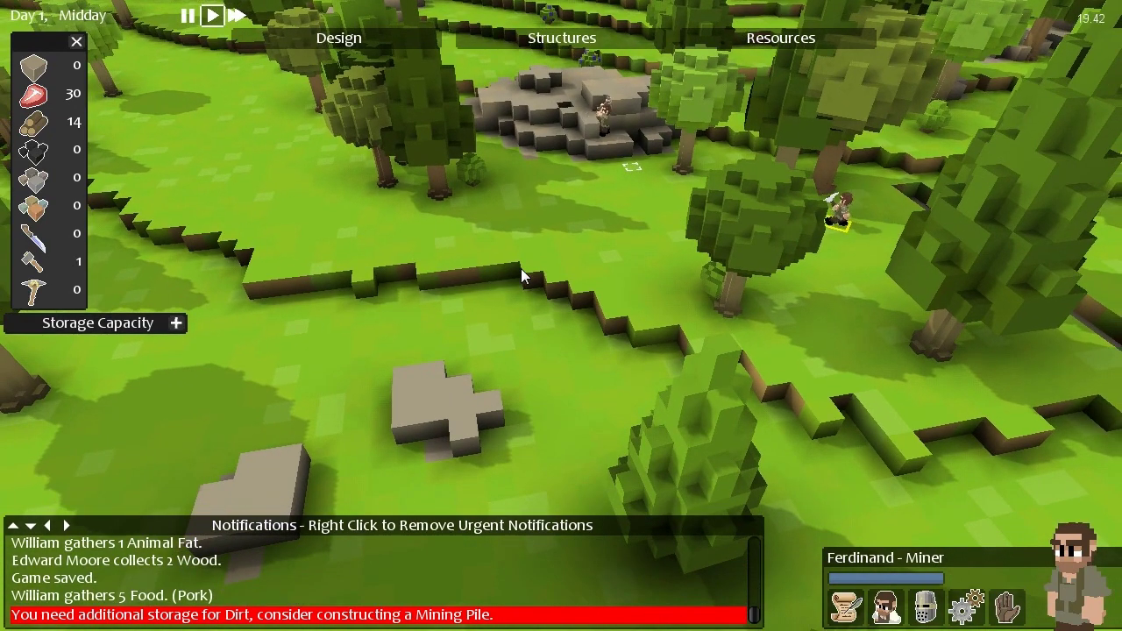
key(s)
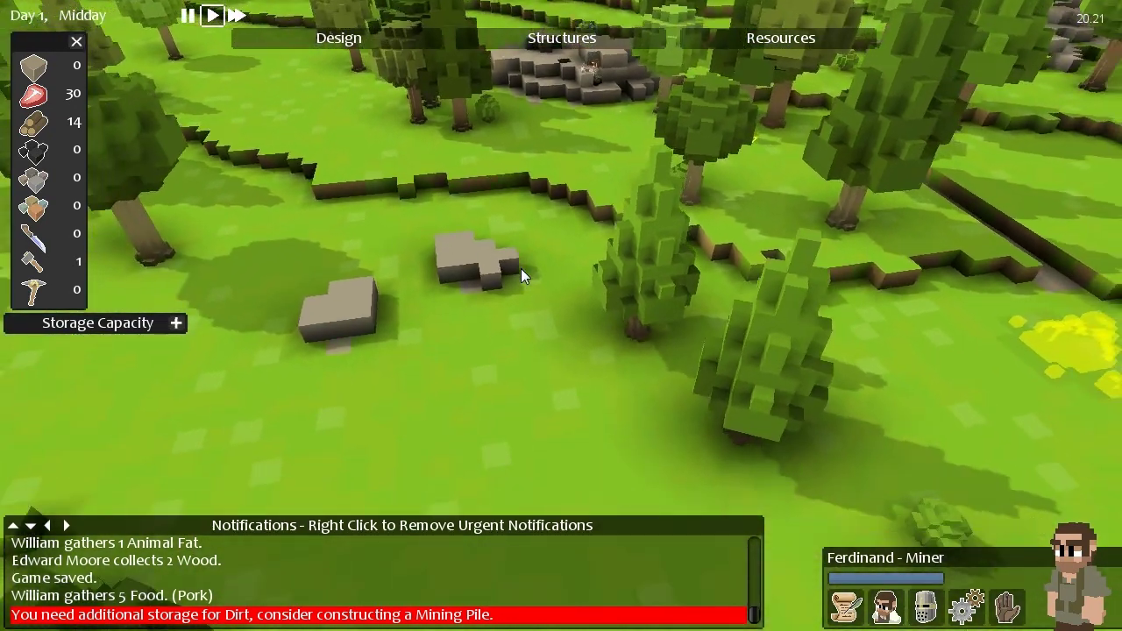
key(s)
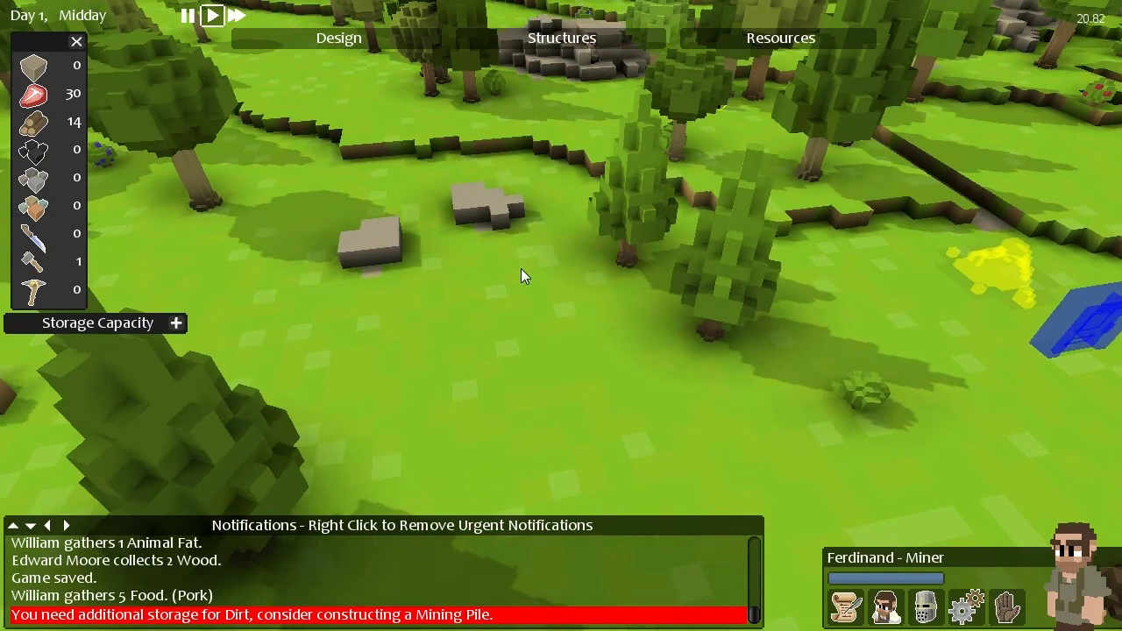
key(d)
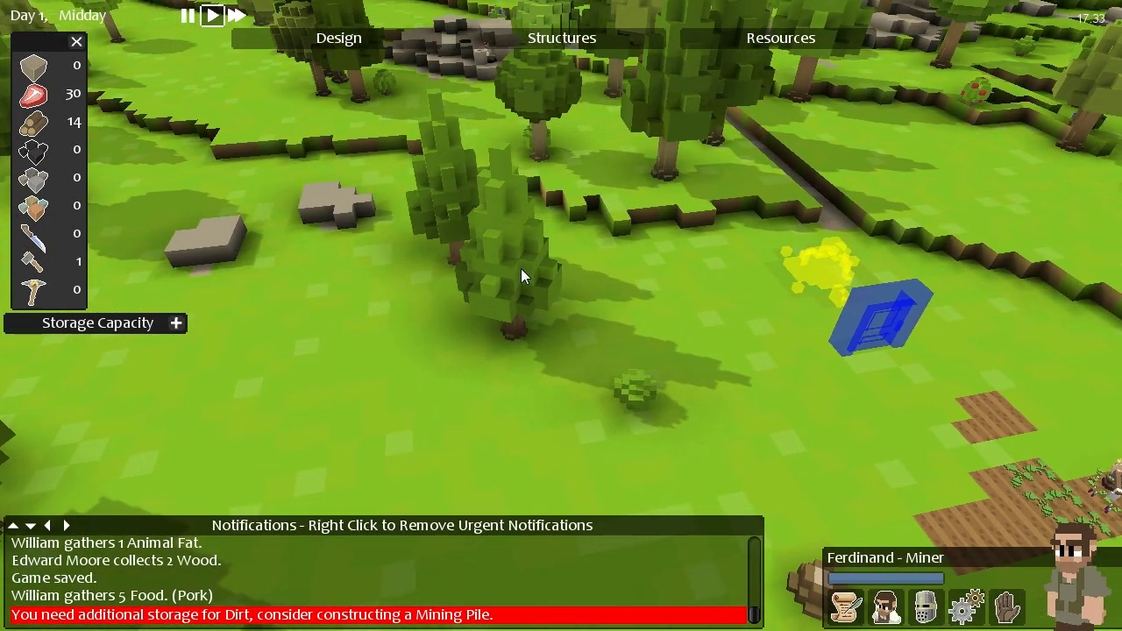
key(d)
key(a)
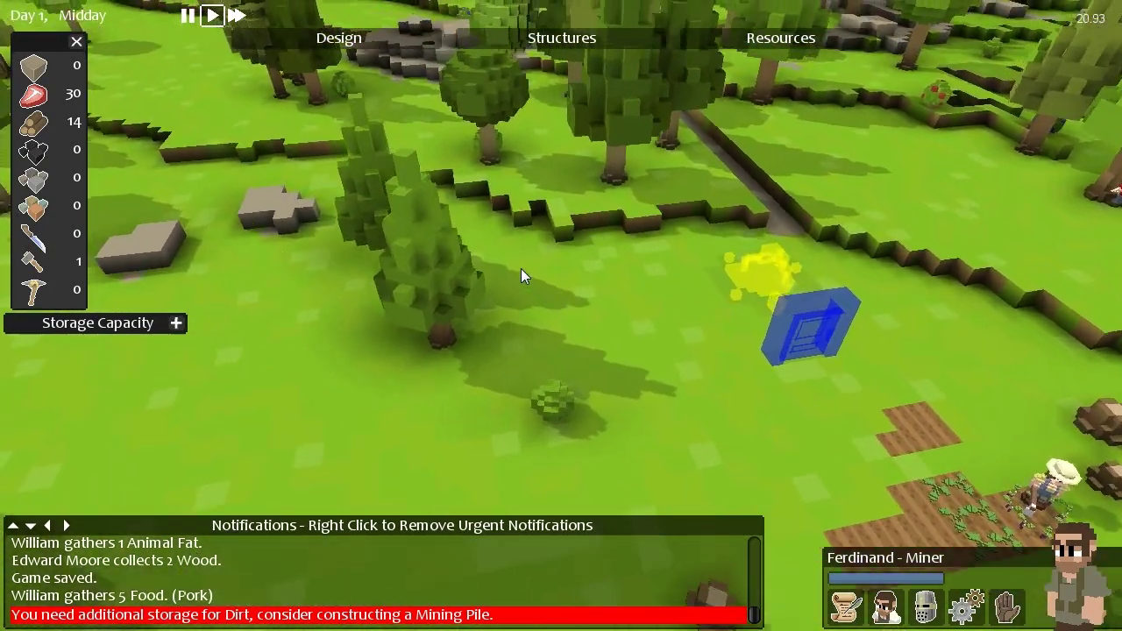
key(a)
key(w)
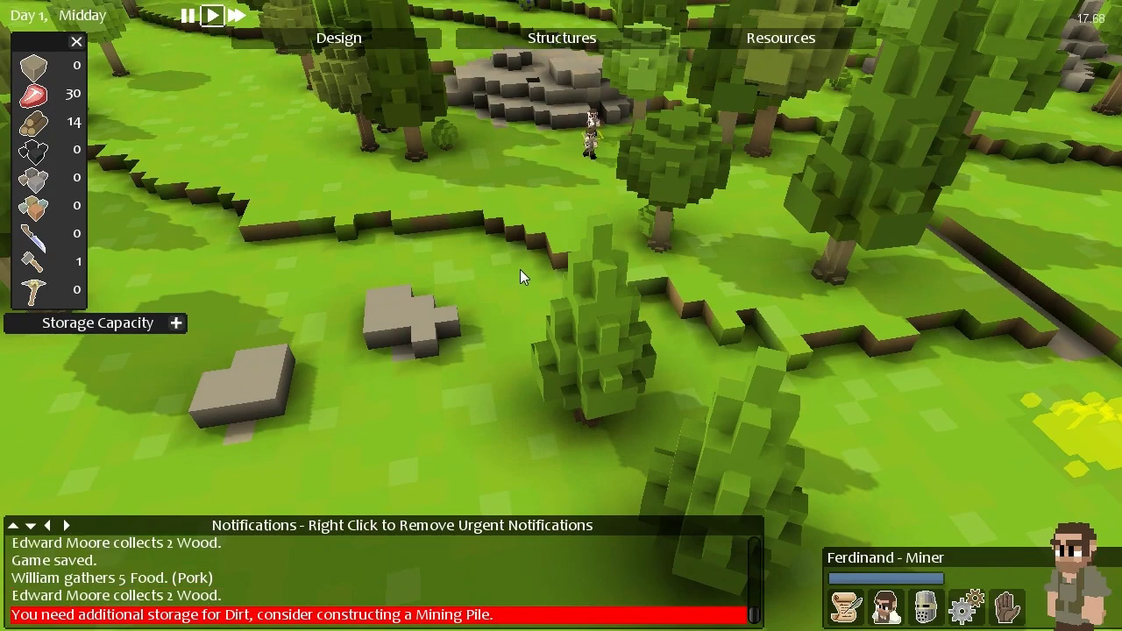
key(d)
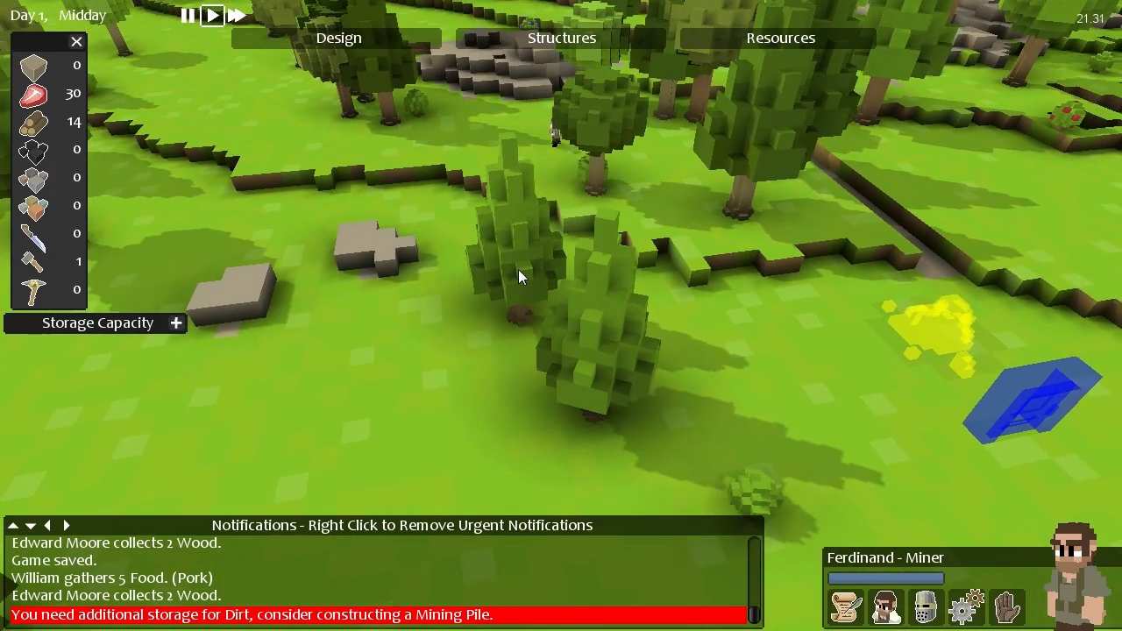
key(d)
key(s)
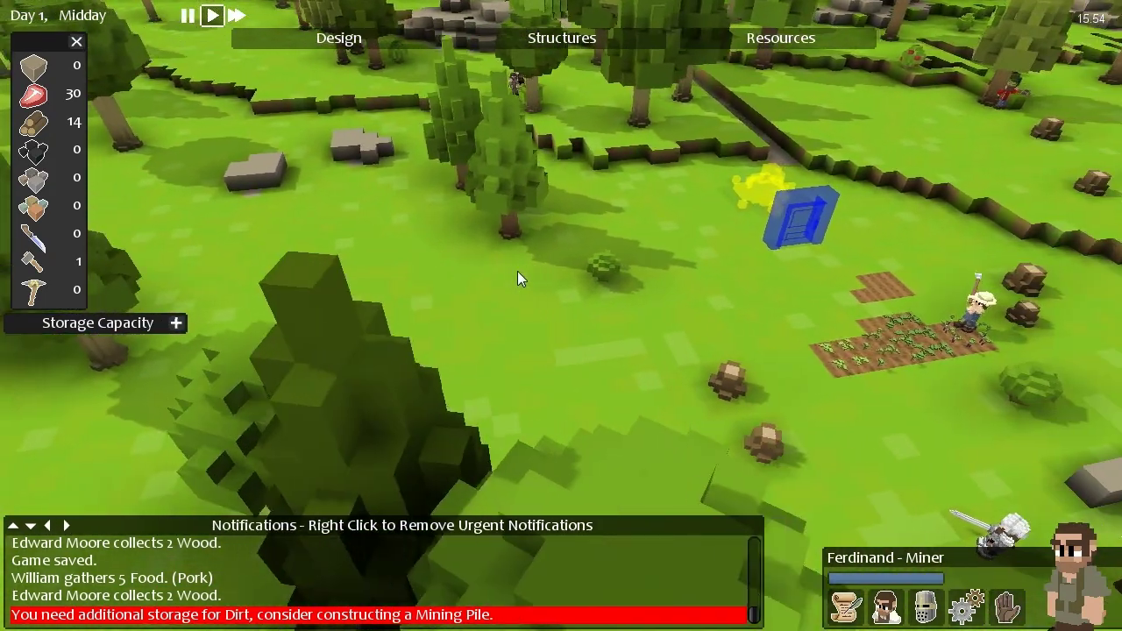
key(d)
key(s)
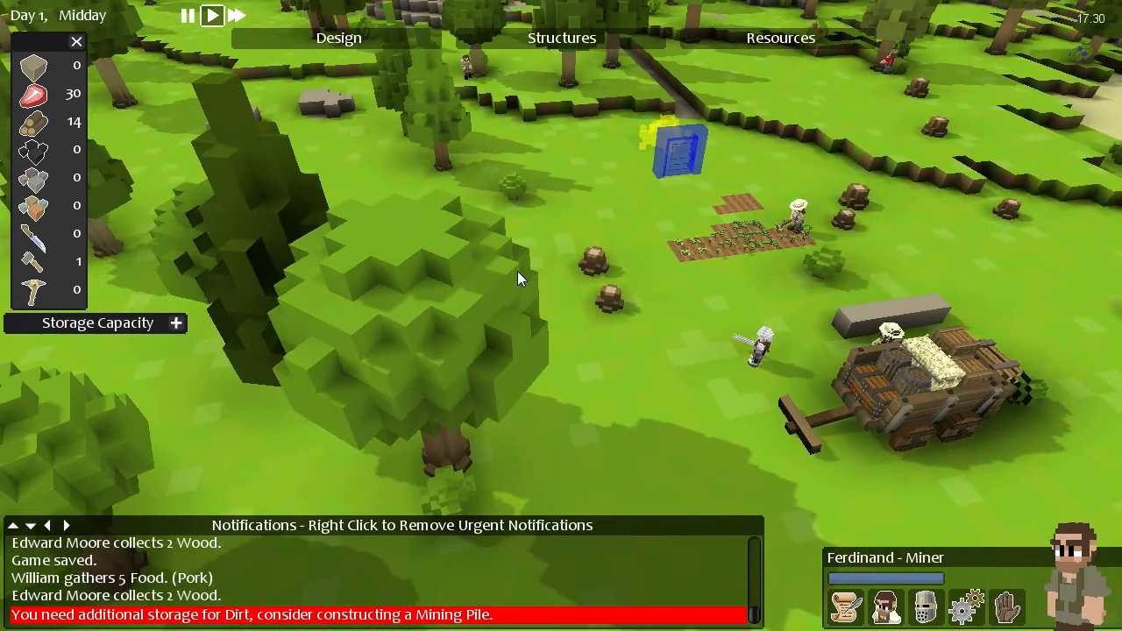
scroll(747, 298, up, 1)
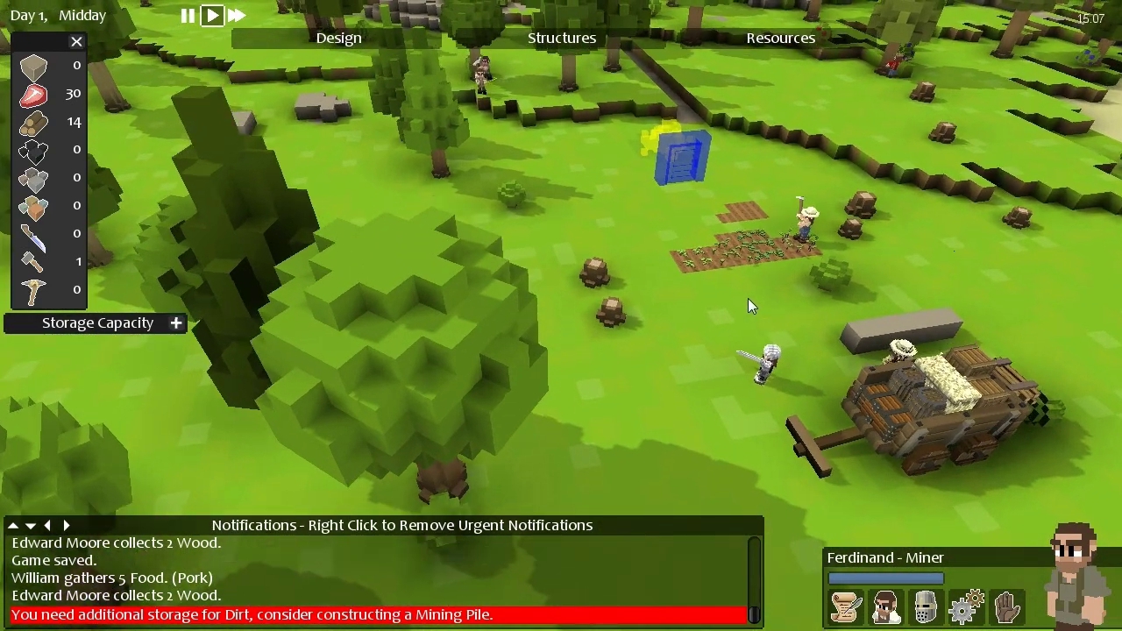
scroll(747, 300, up, 1)
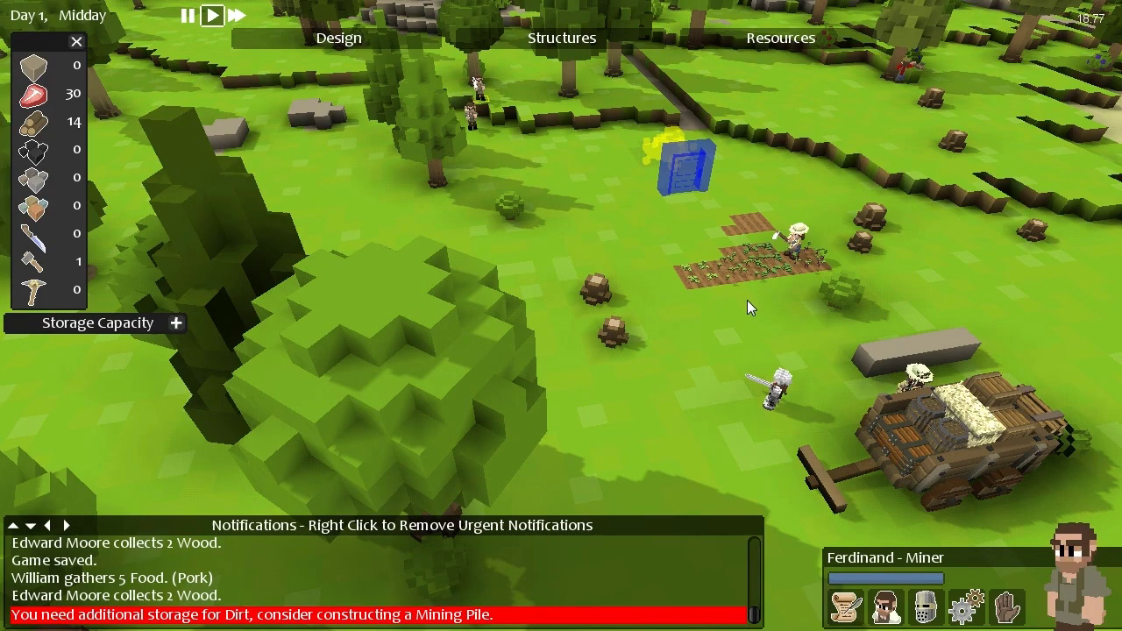
key(a)
key(d)
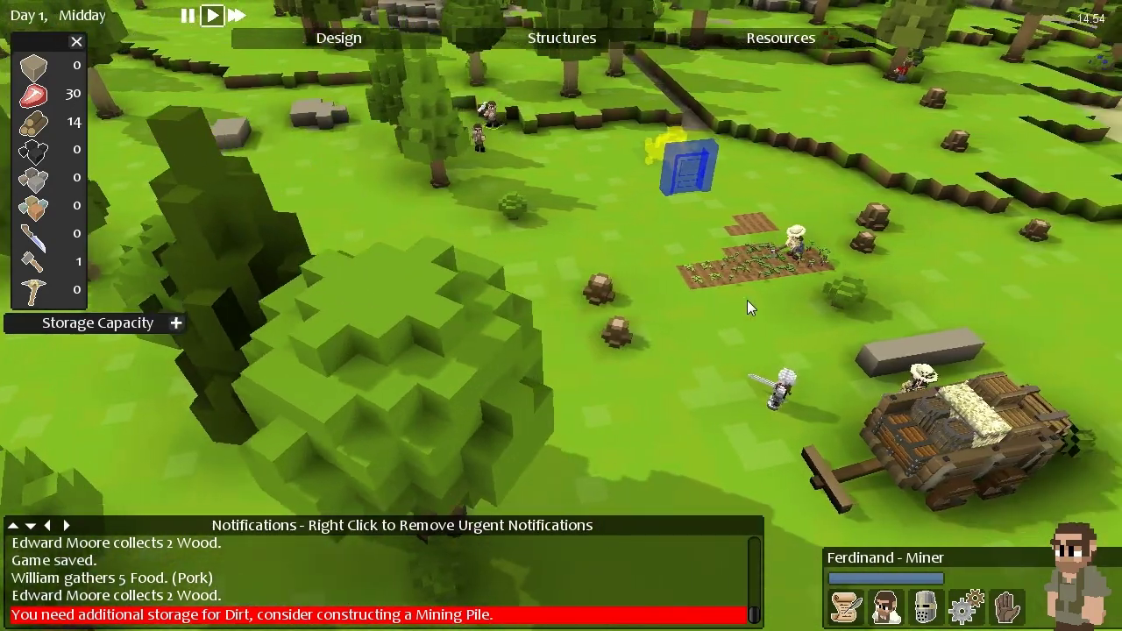
key(d)
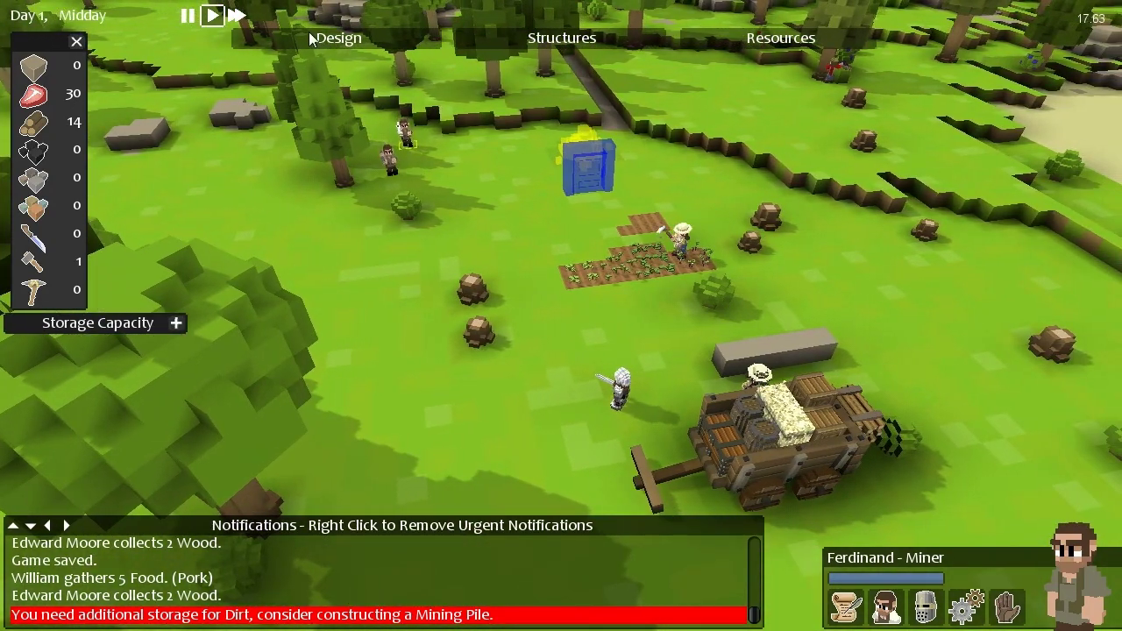
Show the design orders, then mark the lower stump and the stump beside the wall for removal.
click(340, 39)
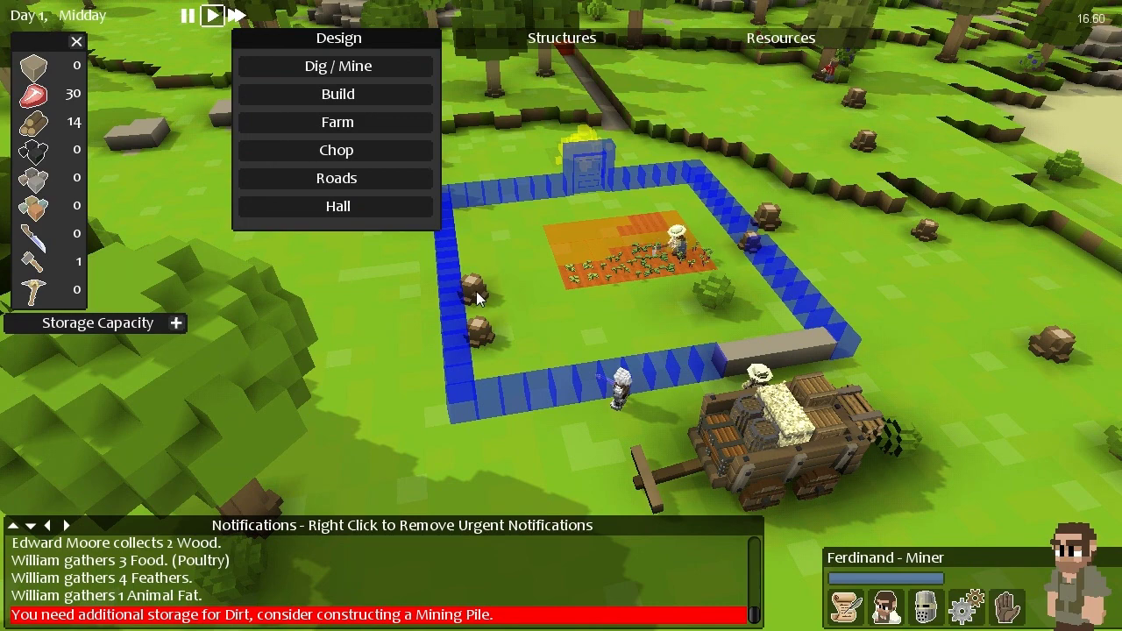
click(479, 330)
click(545, 382)
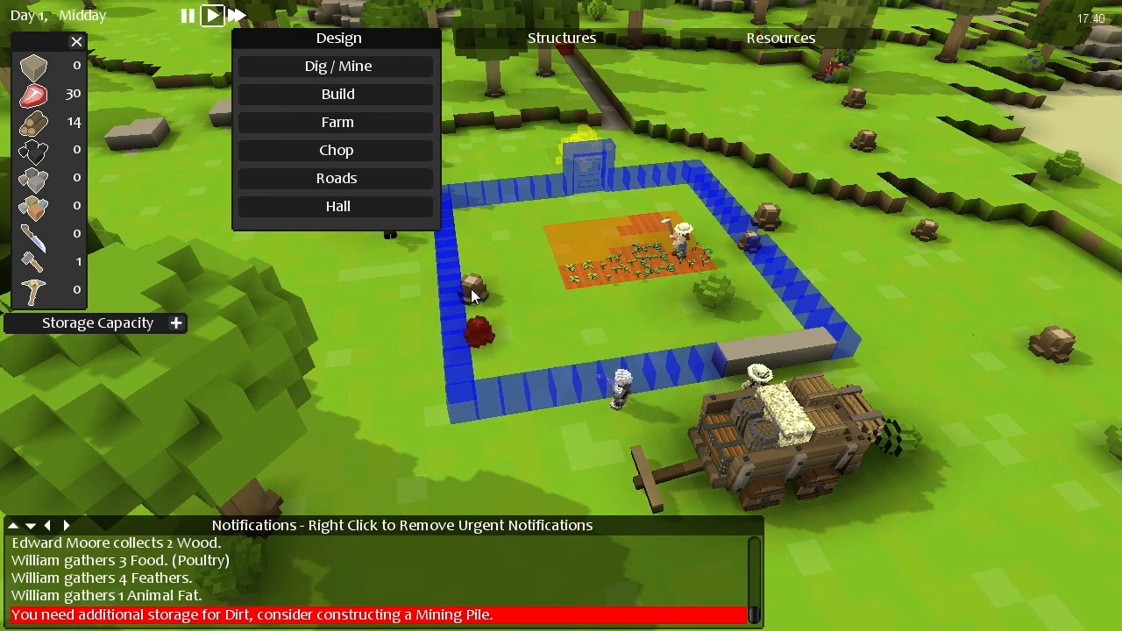
click(471, 288)
scroll(617, 294, up, 3)
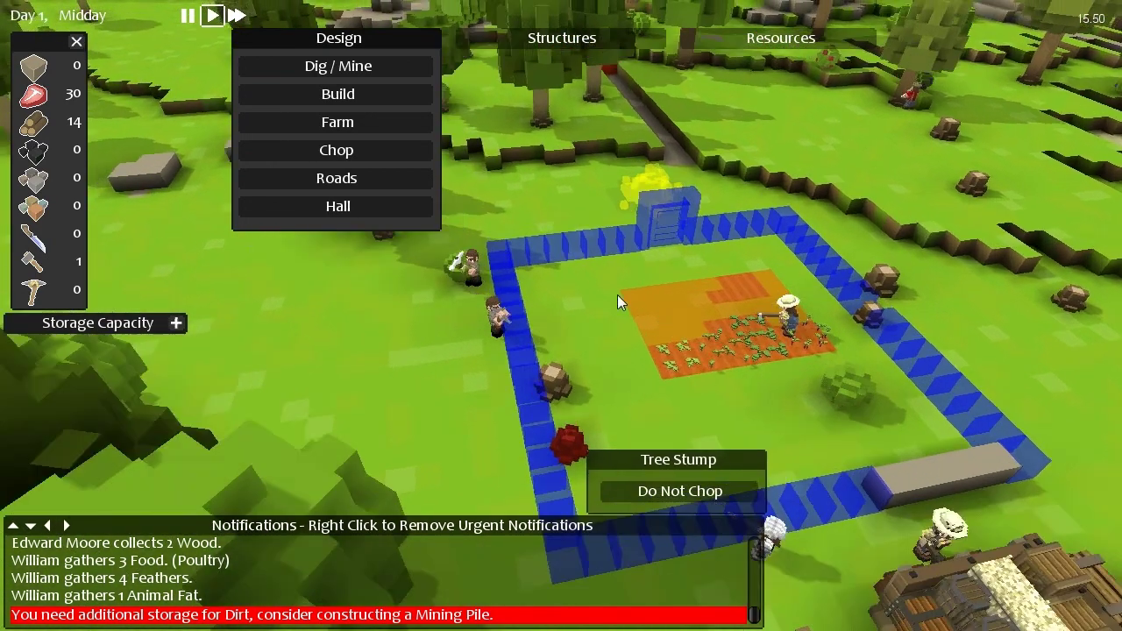
click(580, 397)
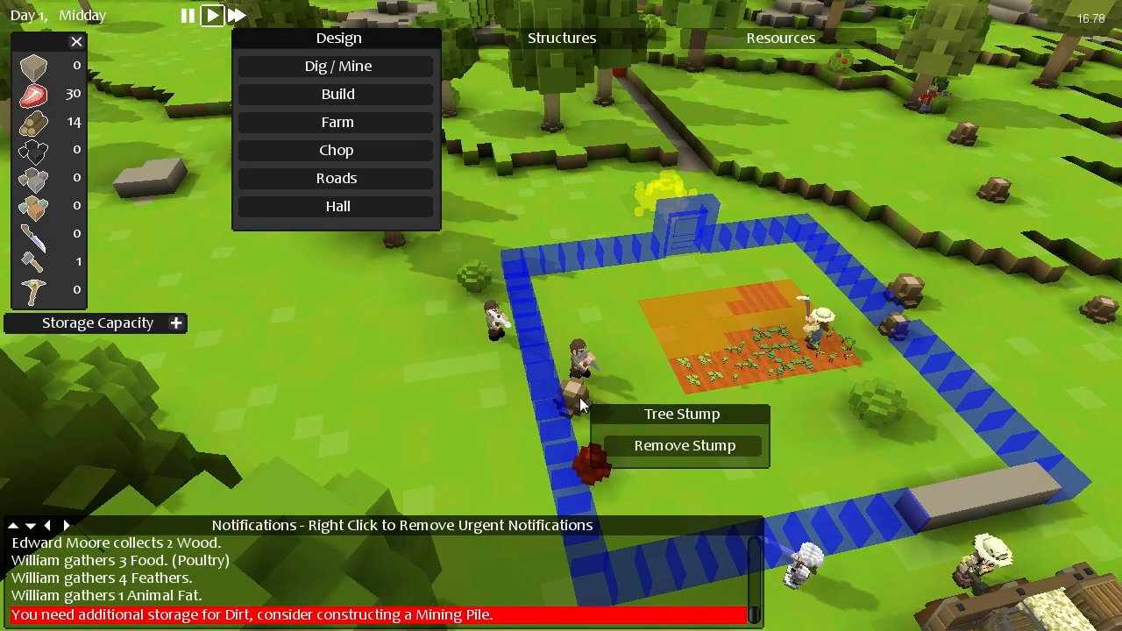
click(649, 445)
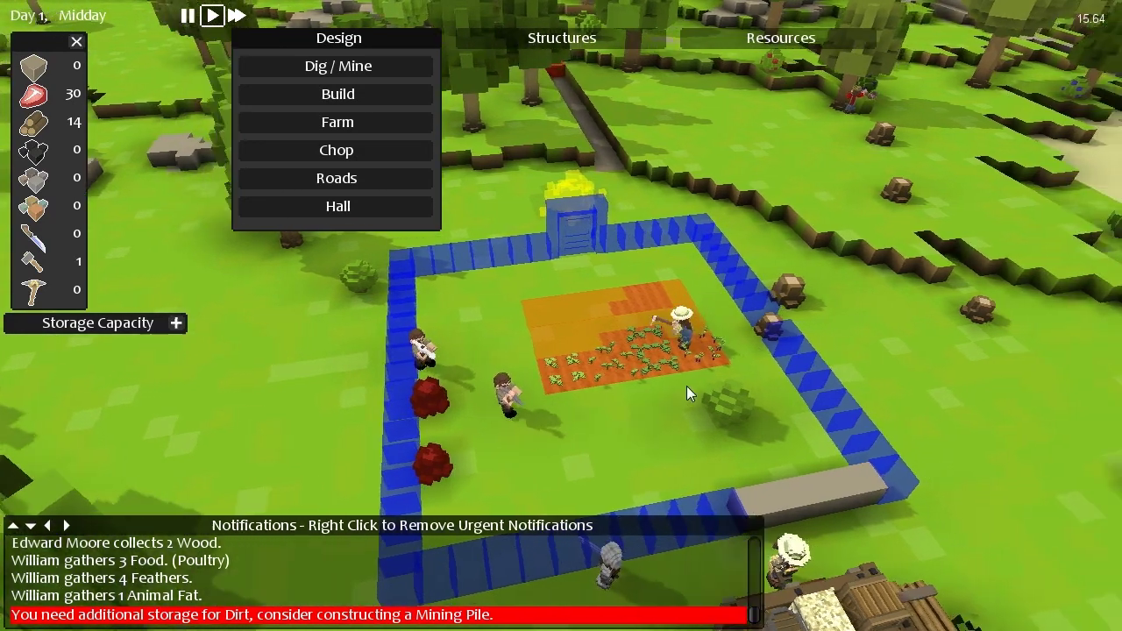
Orbit the compound and mark the east-wall and south-wall stumps for removal.
key(q)
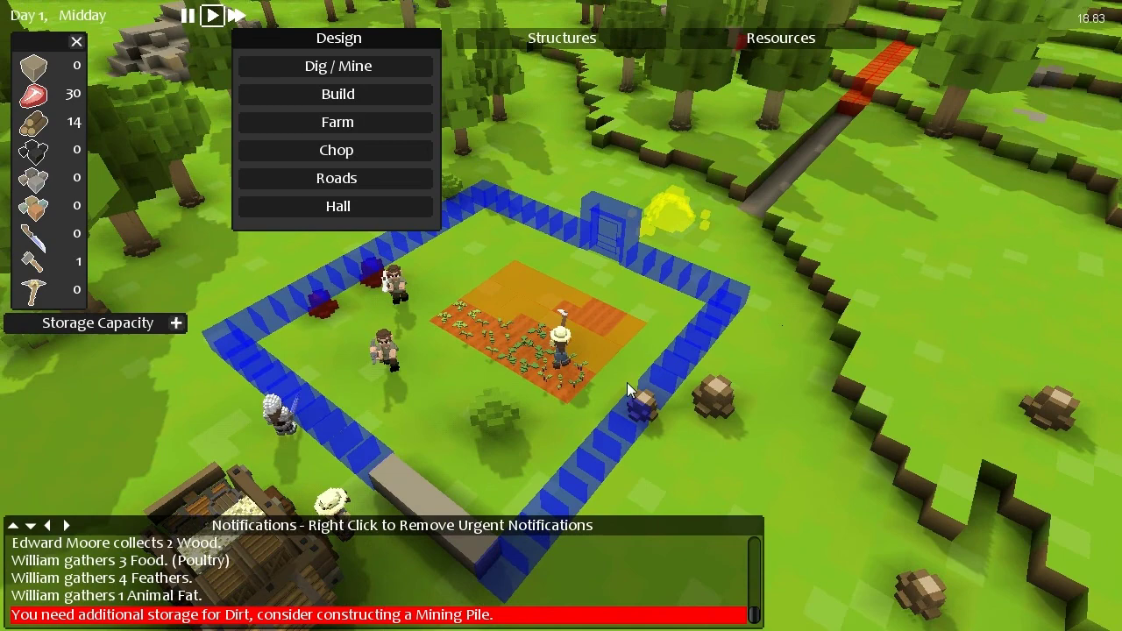
click(714, 399)
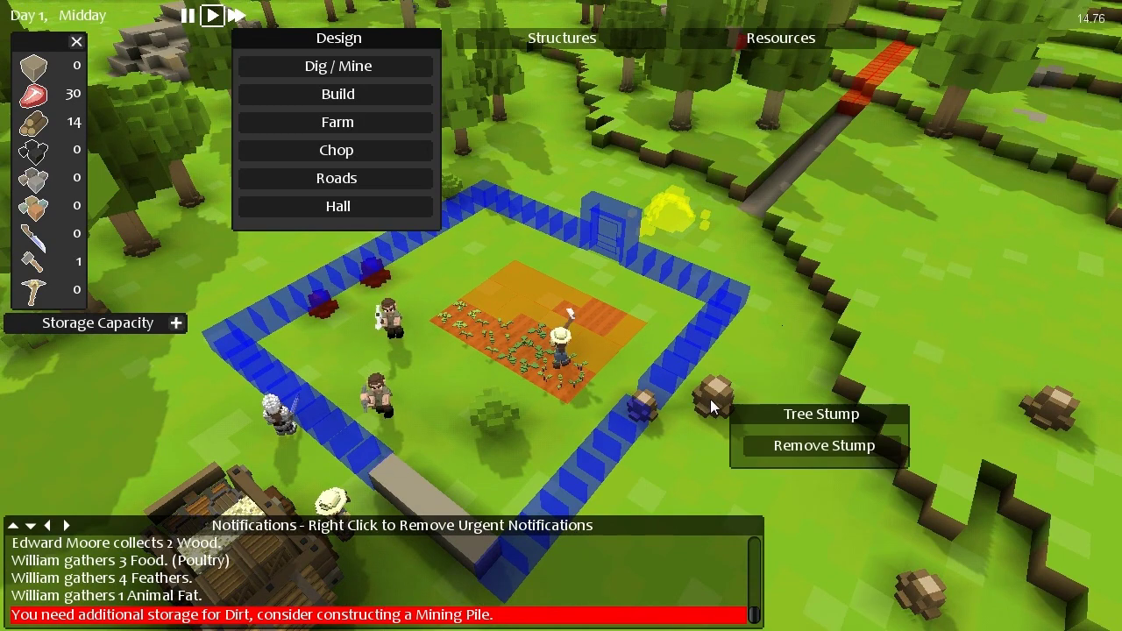
click(773, 448)
key(q)
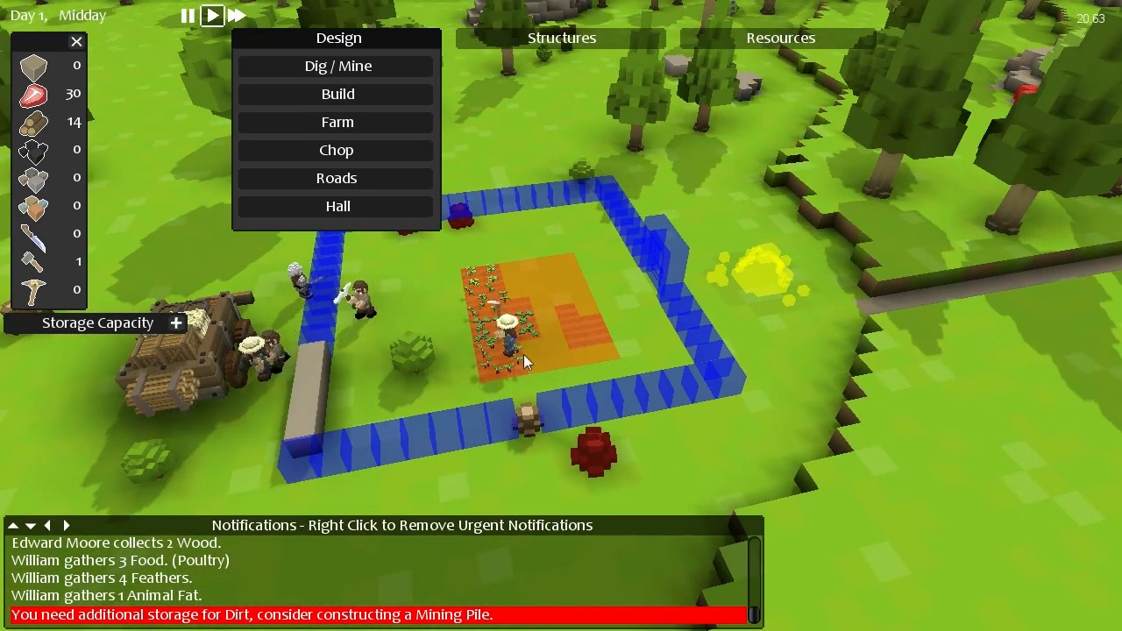
click(527, 424)
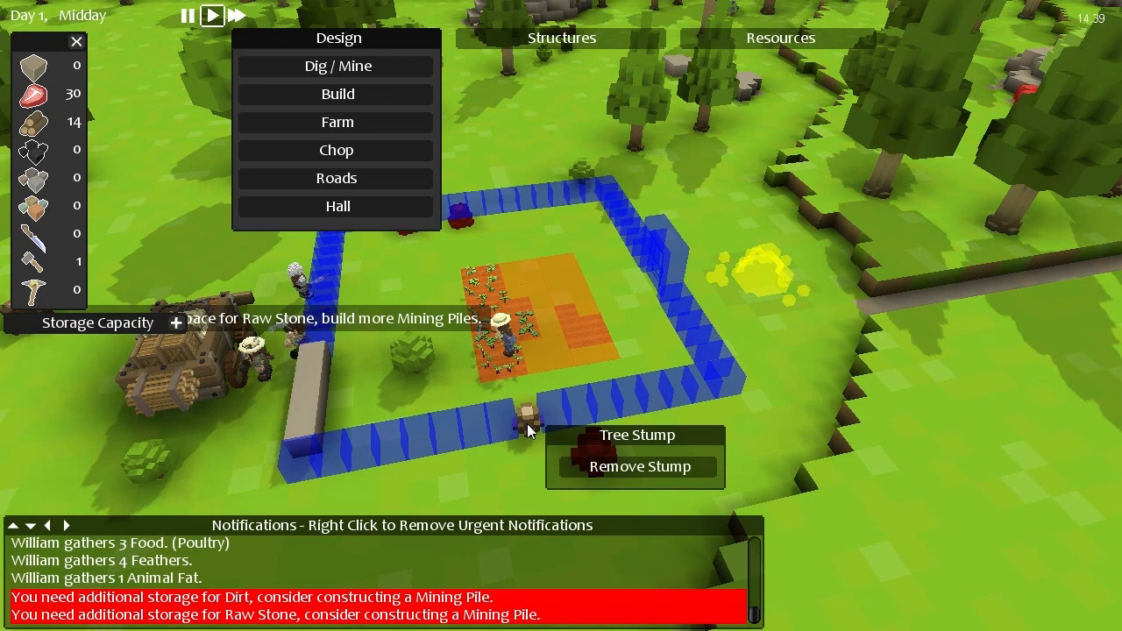
click(594, 462)
key(q)
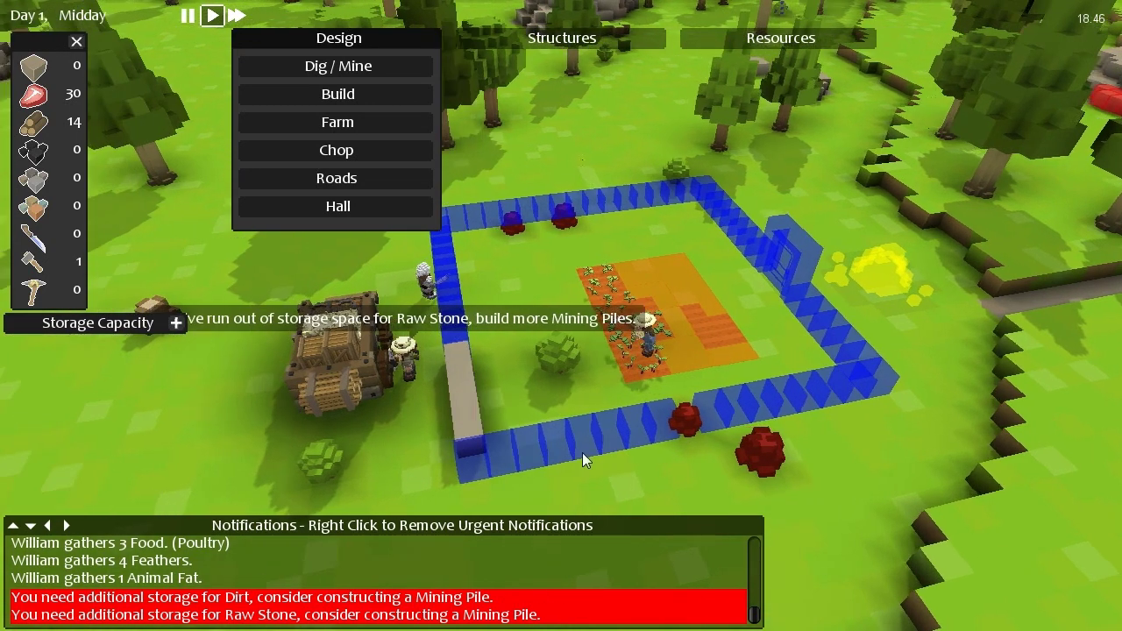
key(s)
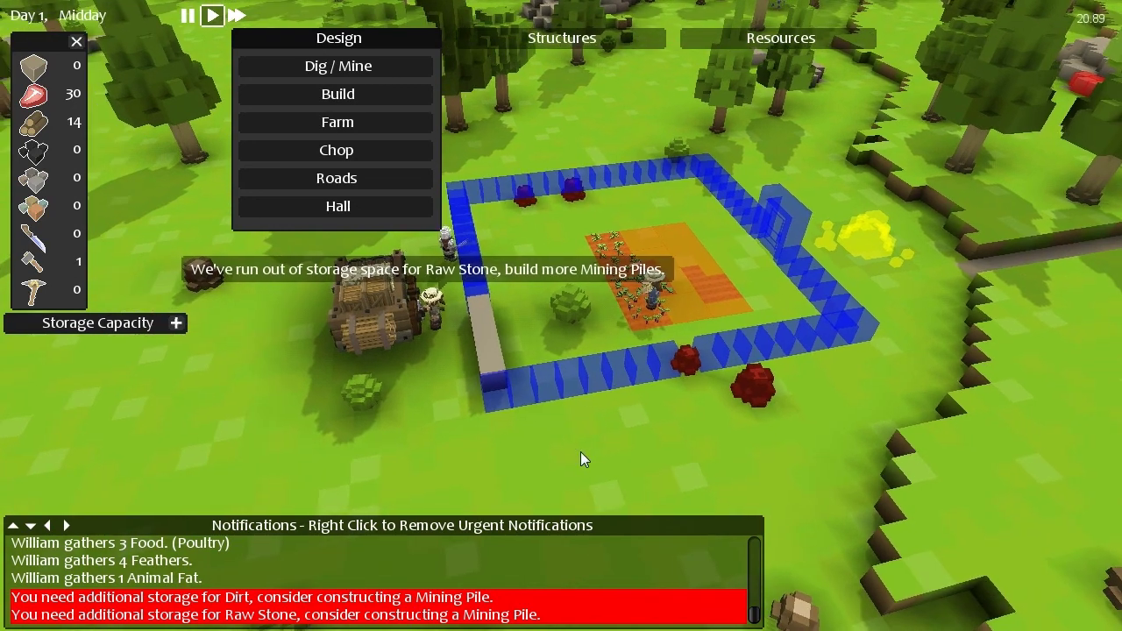
key(a)
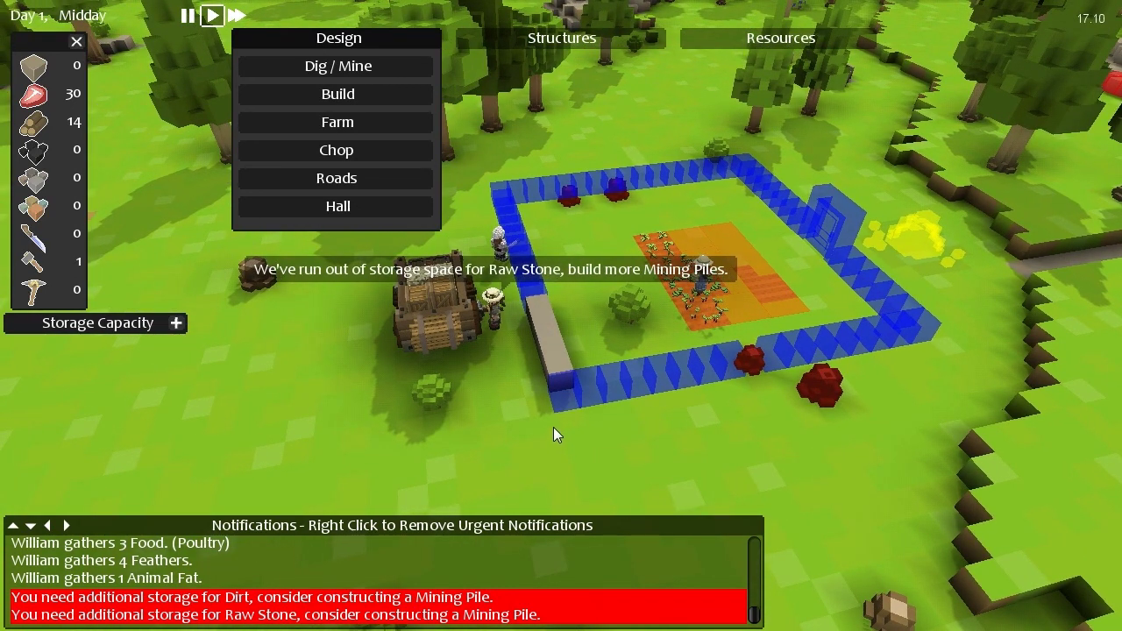
Select Ferdinand the miner by the cart and send him to a new spot.
click(493, 318)
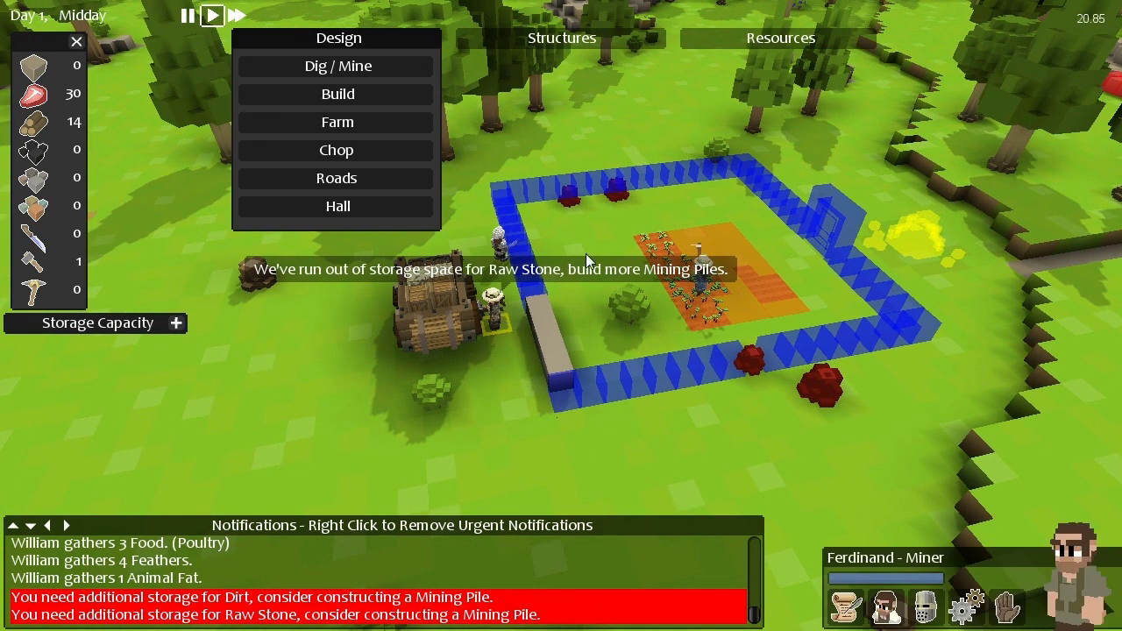
right_click(720, 195)
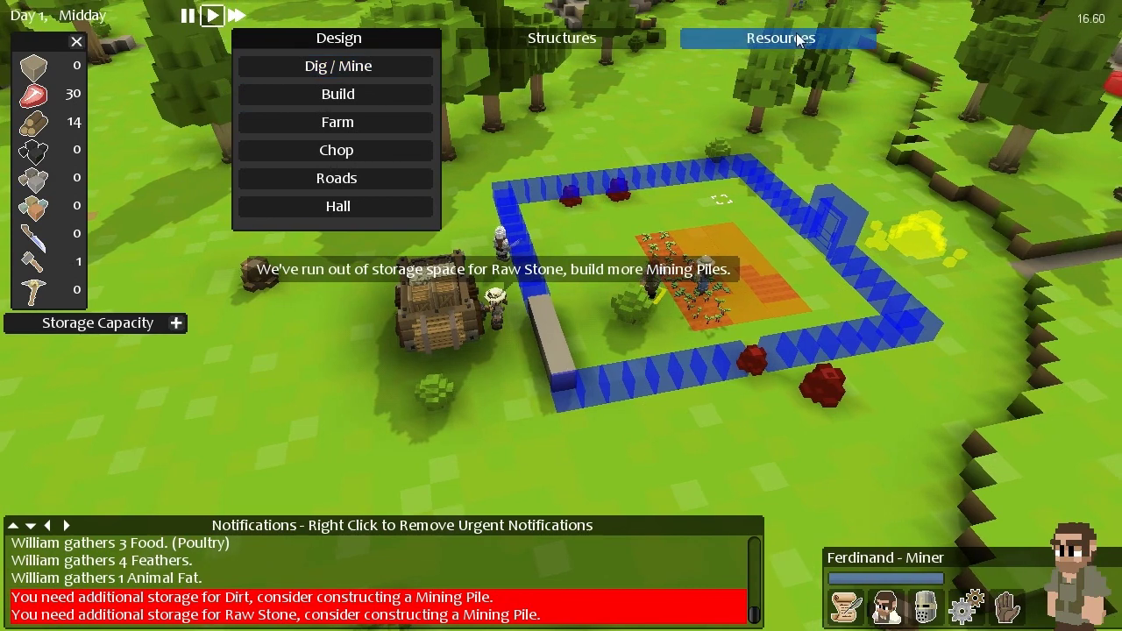
click(794, 37)
Expand the Storage Capacity breakdown by category and select miner Elwood Forde by the wagon.
click(806, 40)
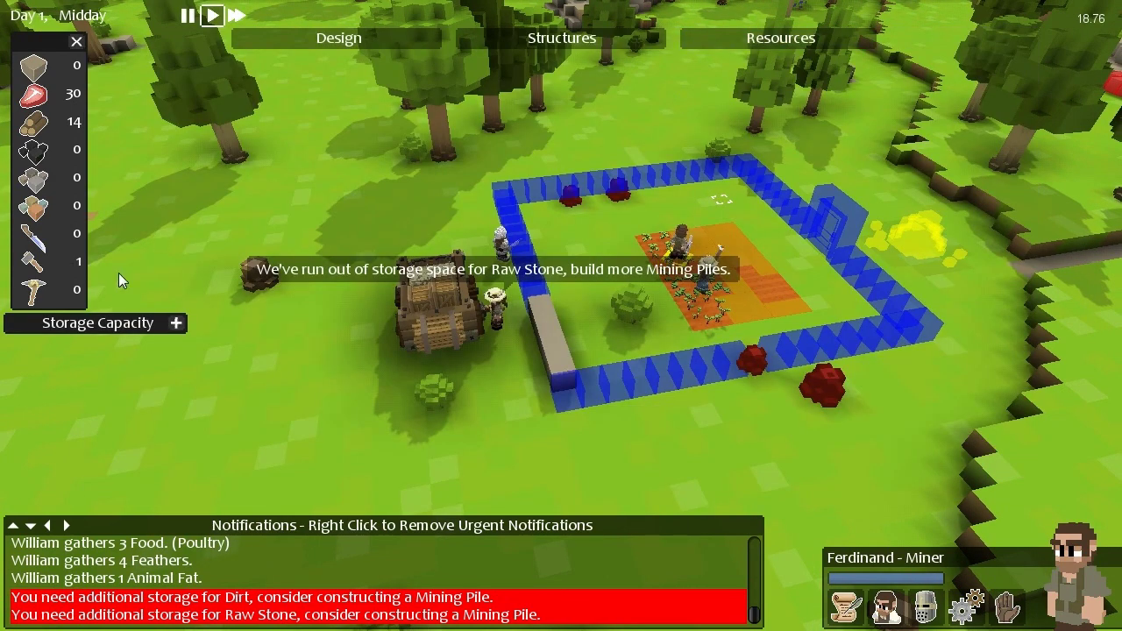
click(177, 323)
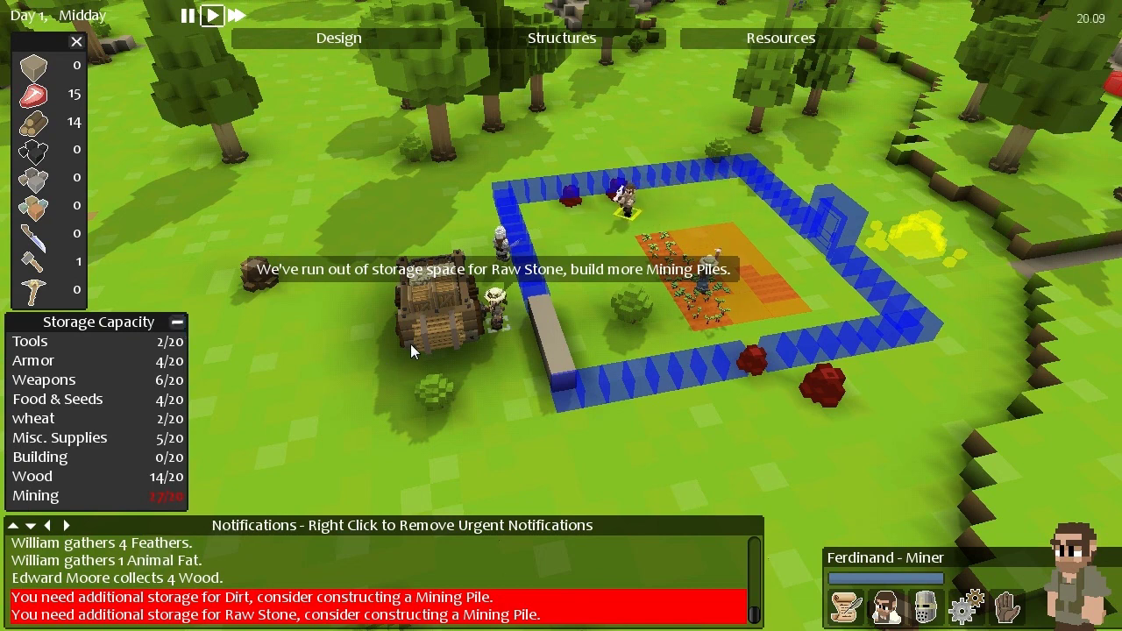
scroll(410, 343, down, 2)
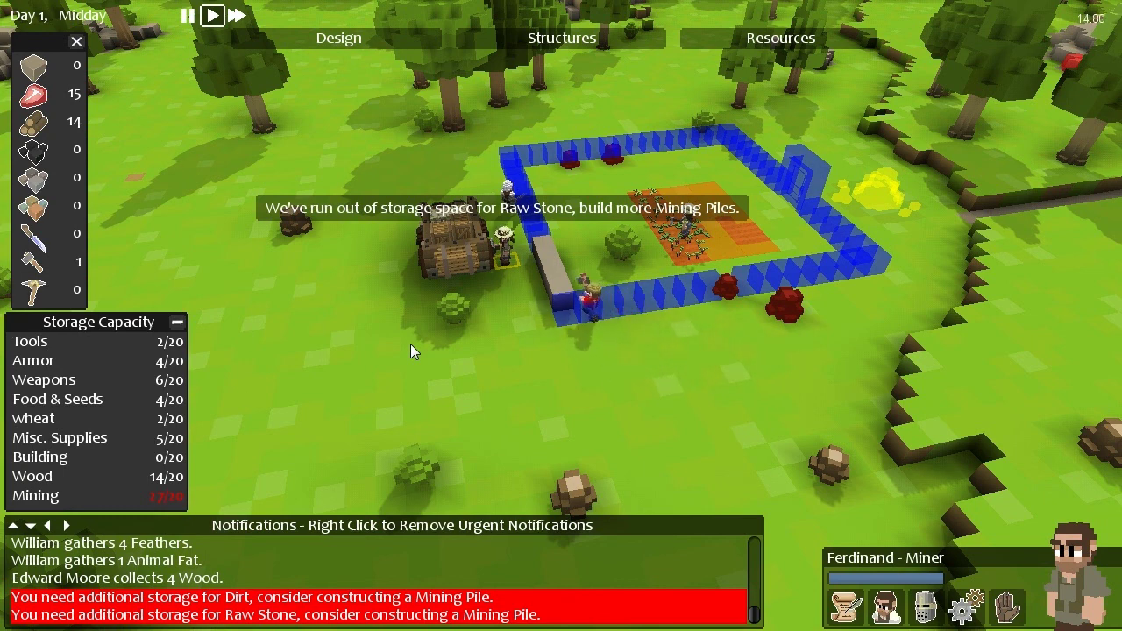
scroll(410, 343, up, 3)
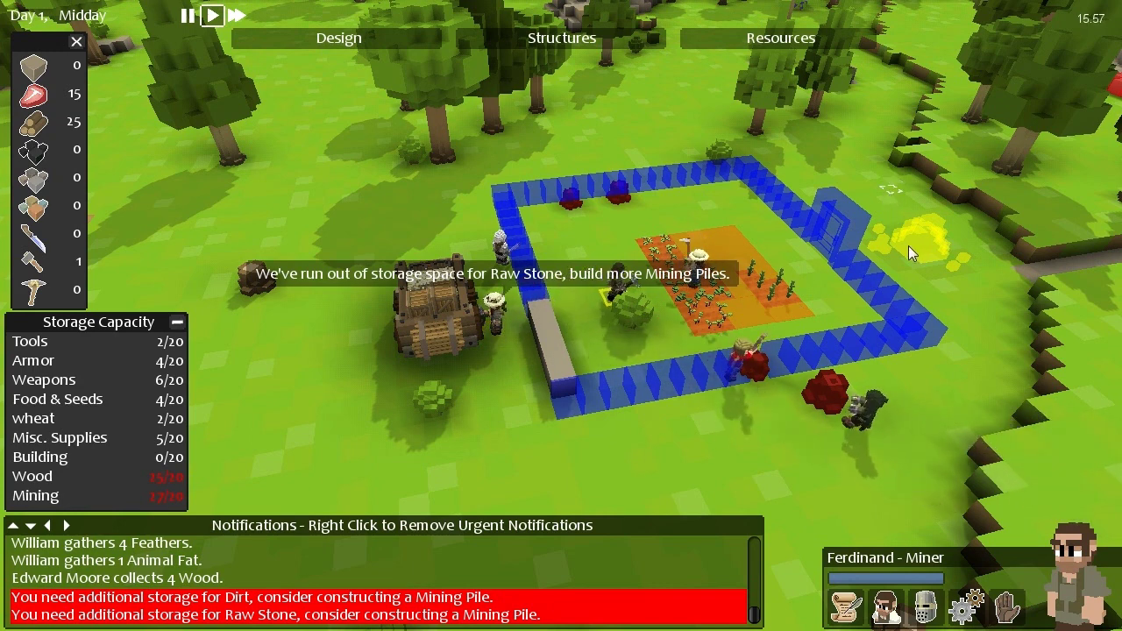
click(497, 318)
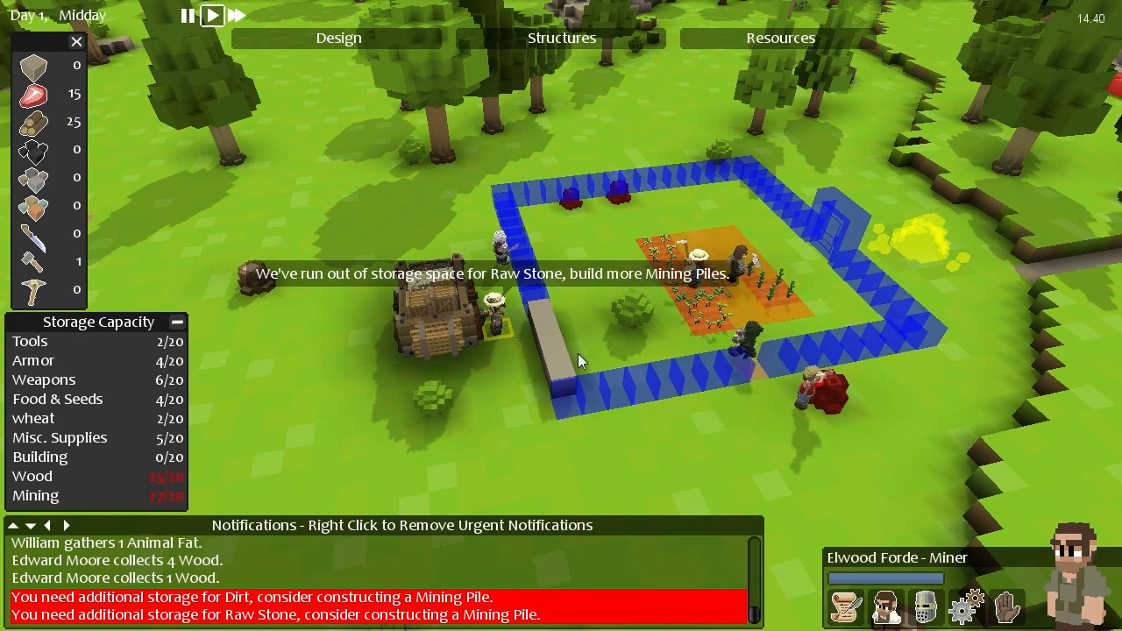
Pan the view across the walled settlement and pause the game.
key(Tab)
key(Tab)
key(Tab)
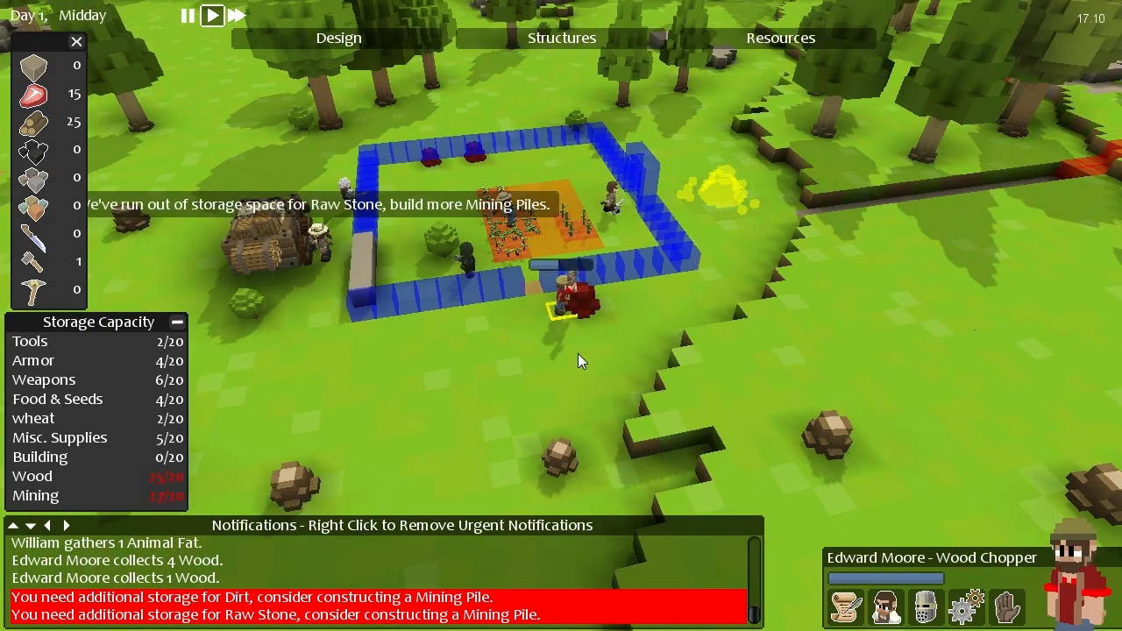
key(Tab)
key(Tab)
key(d)
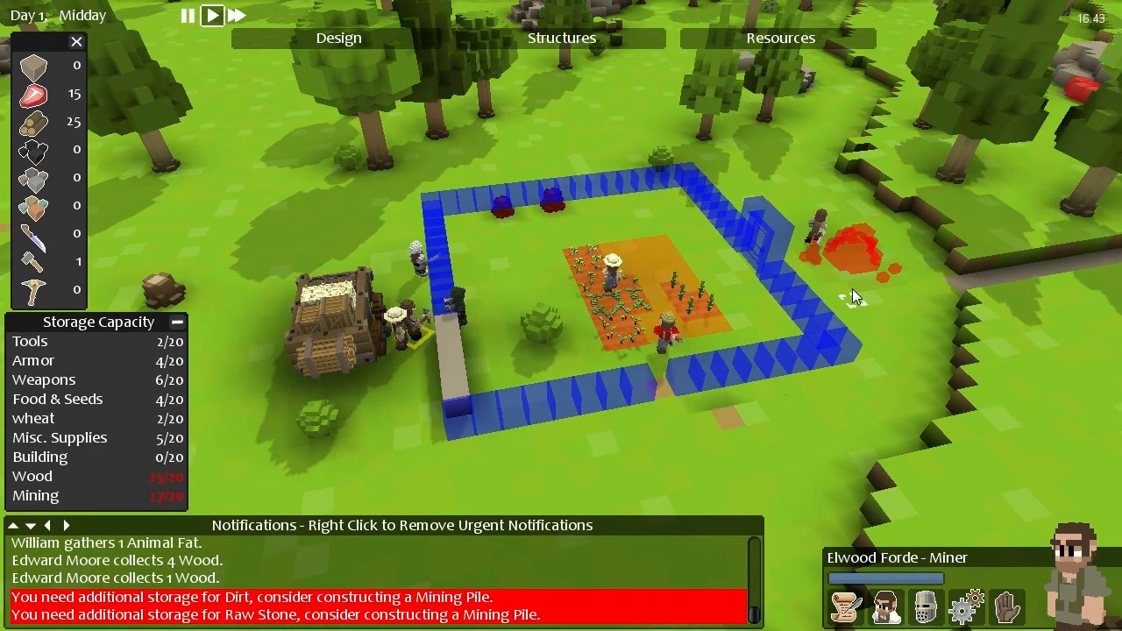
key(d)
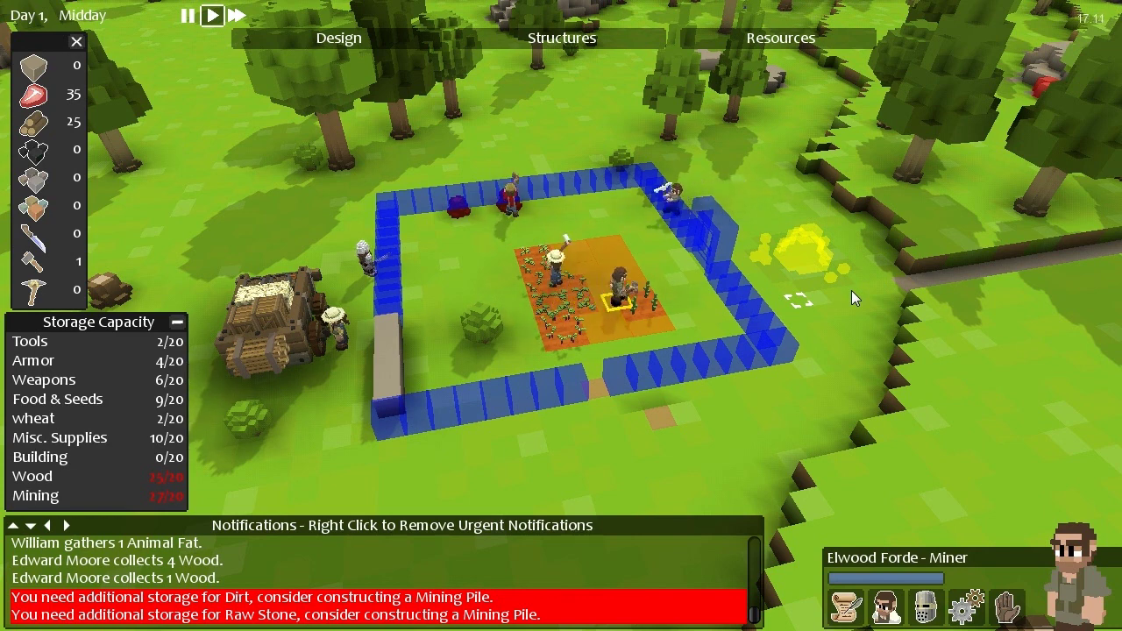
key(a)
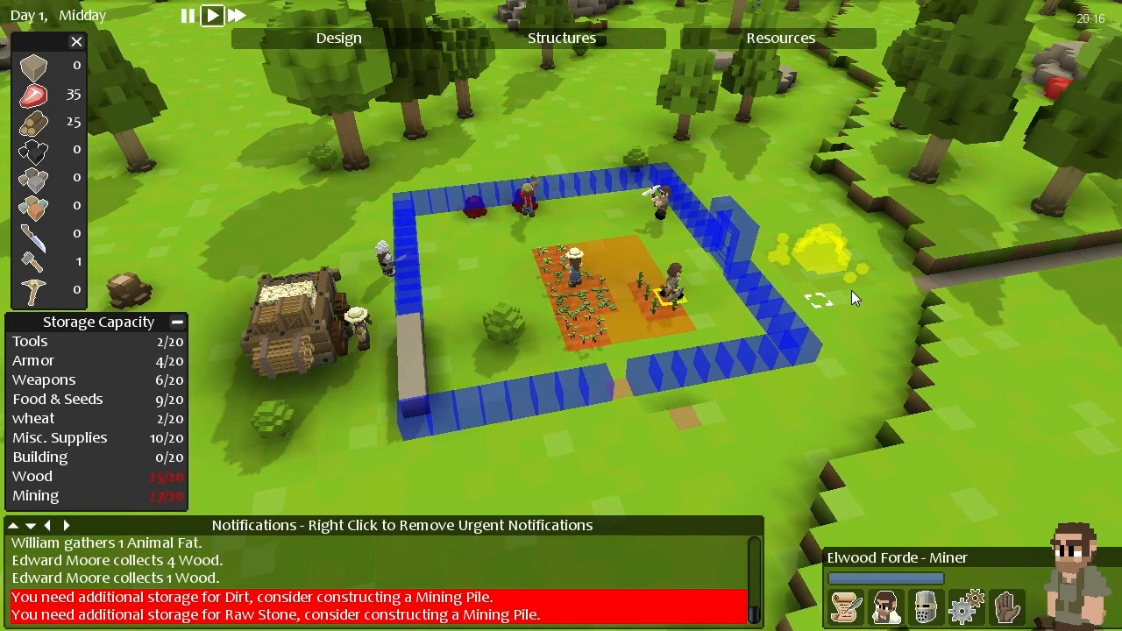
scroll(851, 290, down, 2)
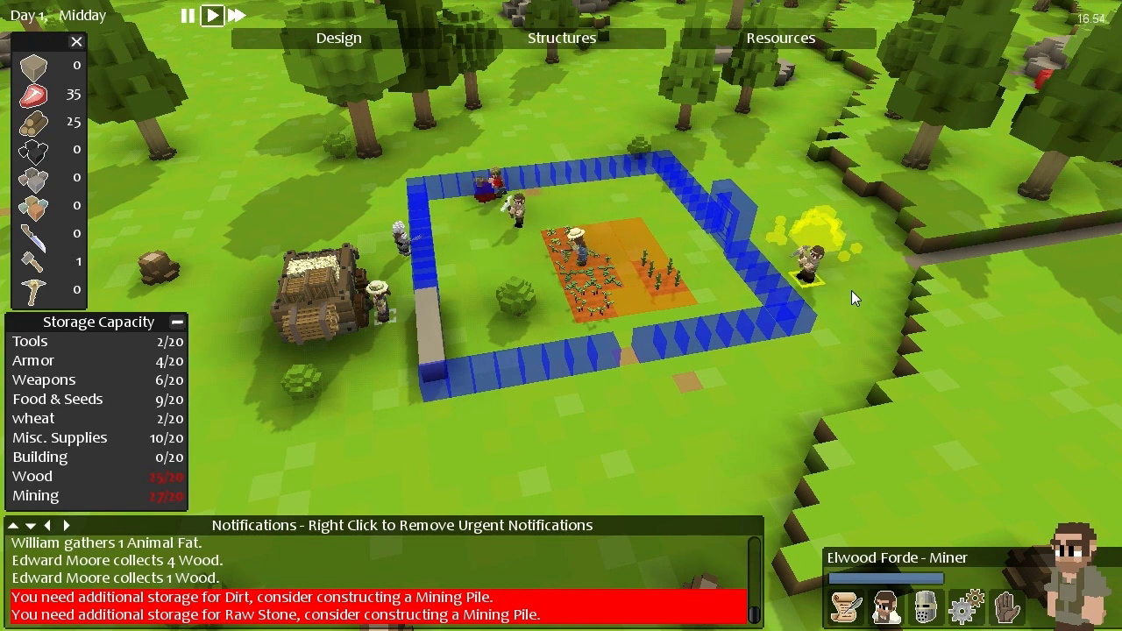
key(space)
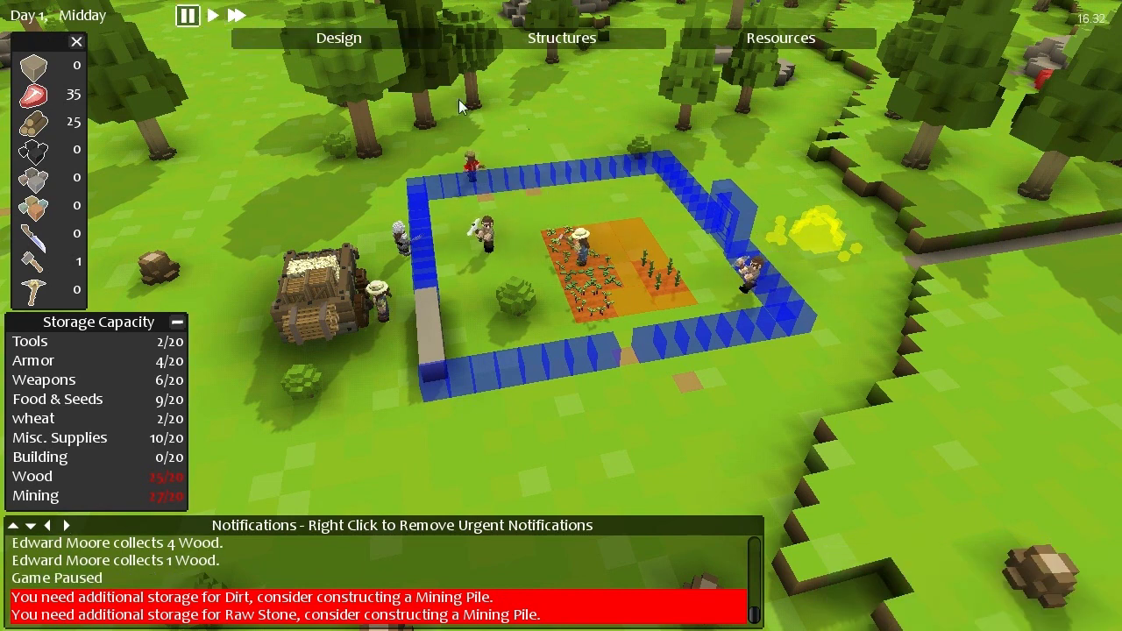
Check the wagon's storage information, dismiss it, and bring up Resources and Crafting.
click(321, 311)
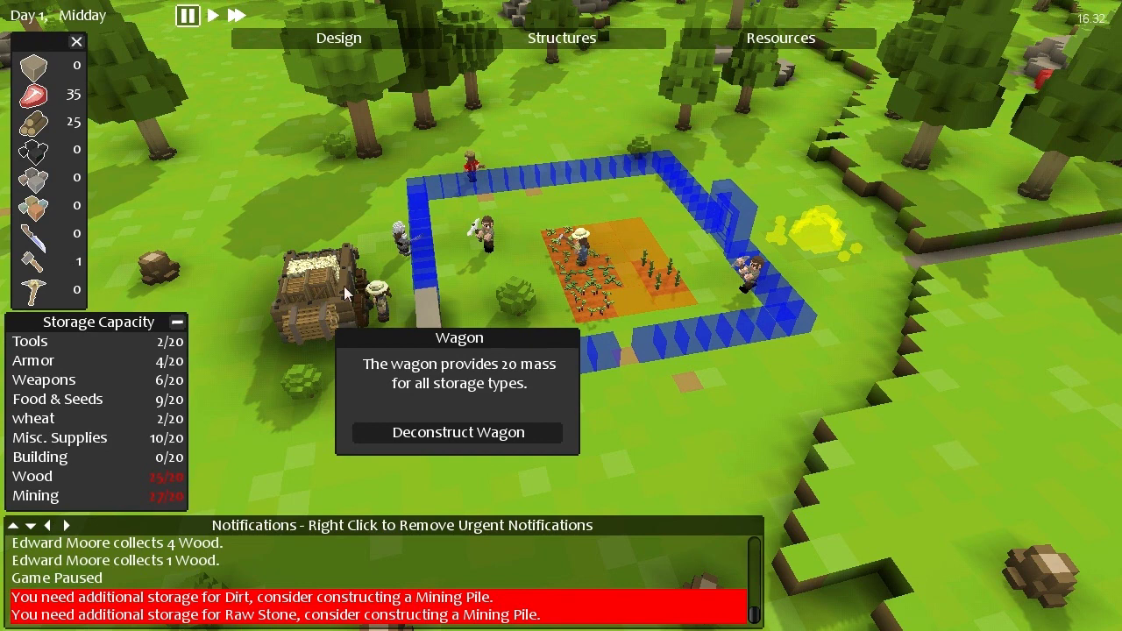
click(48, 497)
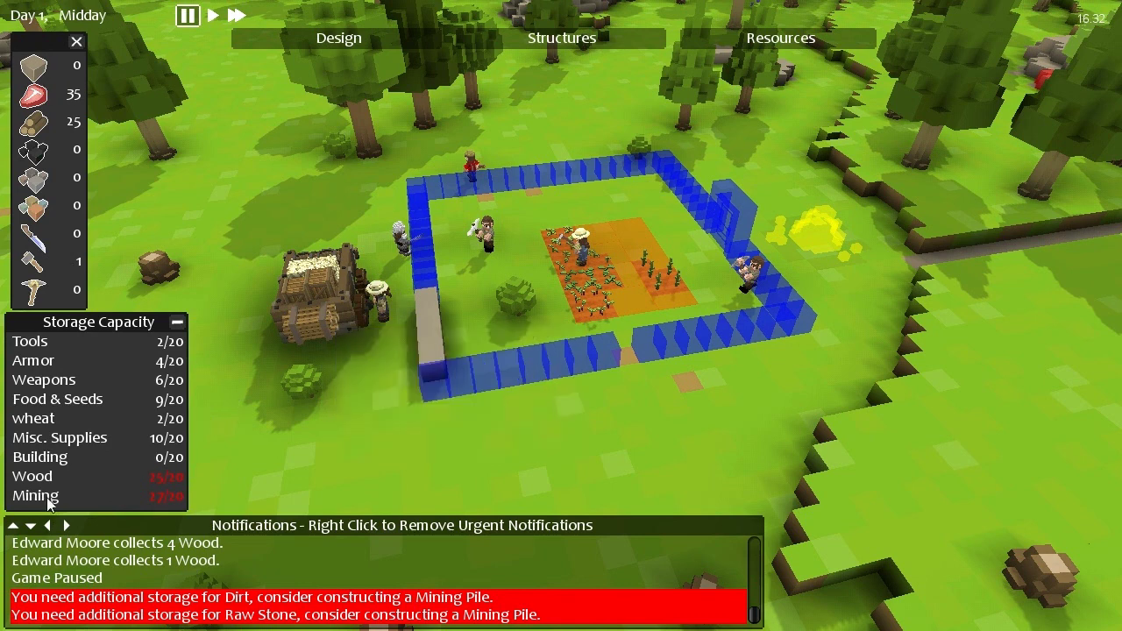
click(751, 44)
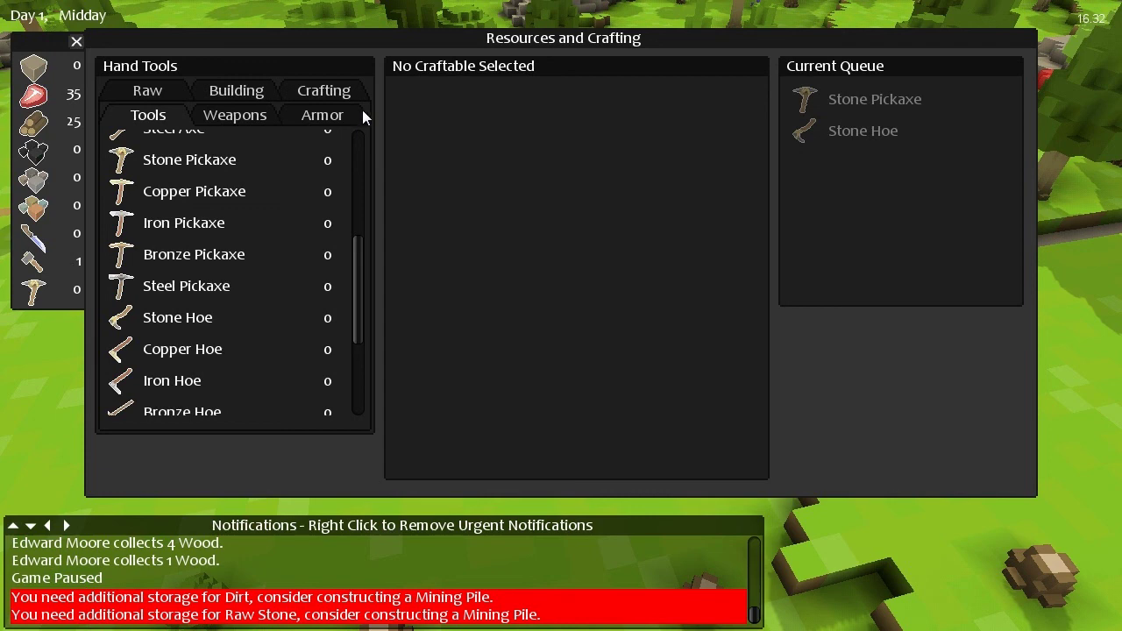
Close the crafting window, show the design orders, and move the camera to the red-tiled road.
key(Escape)
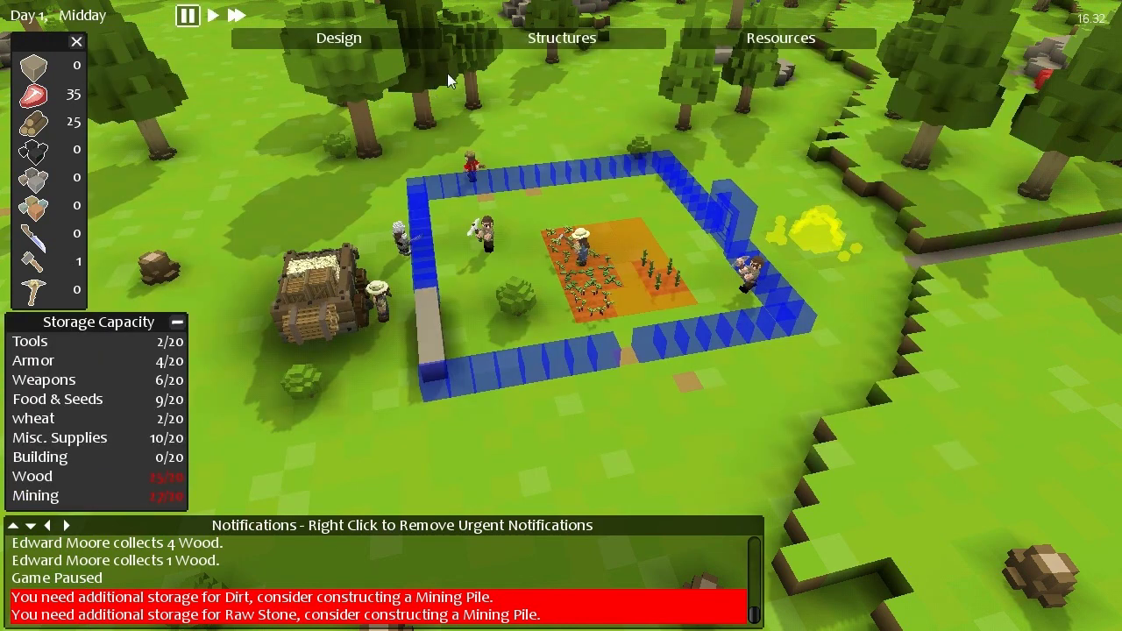
click(386, 39)
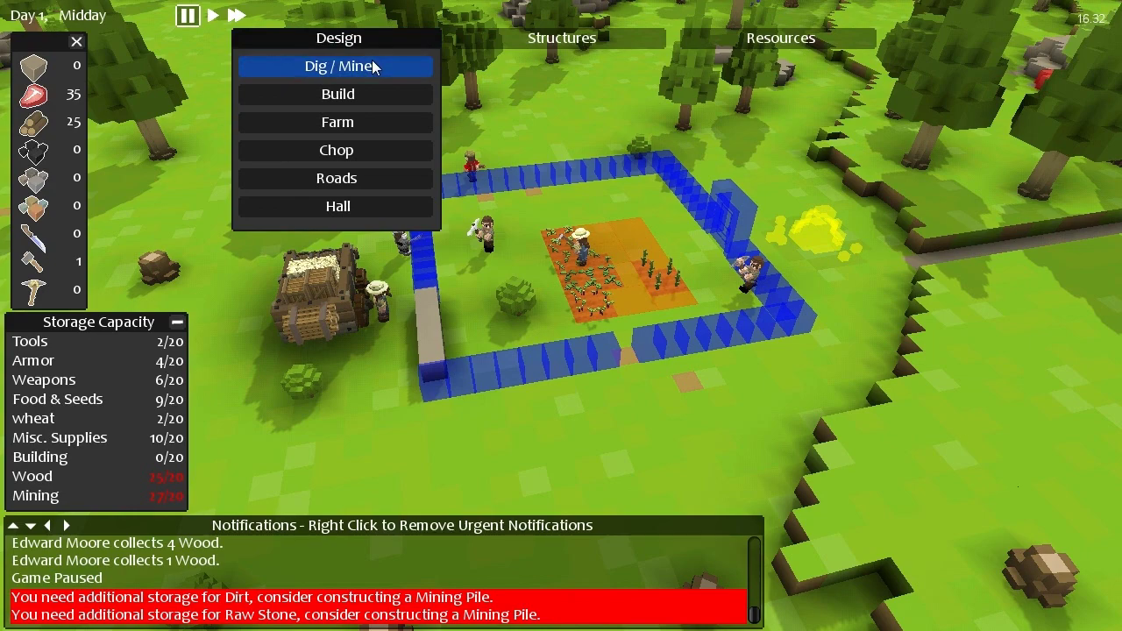
key(d)
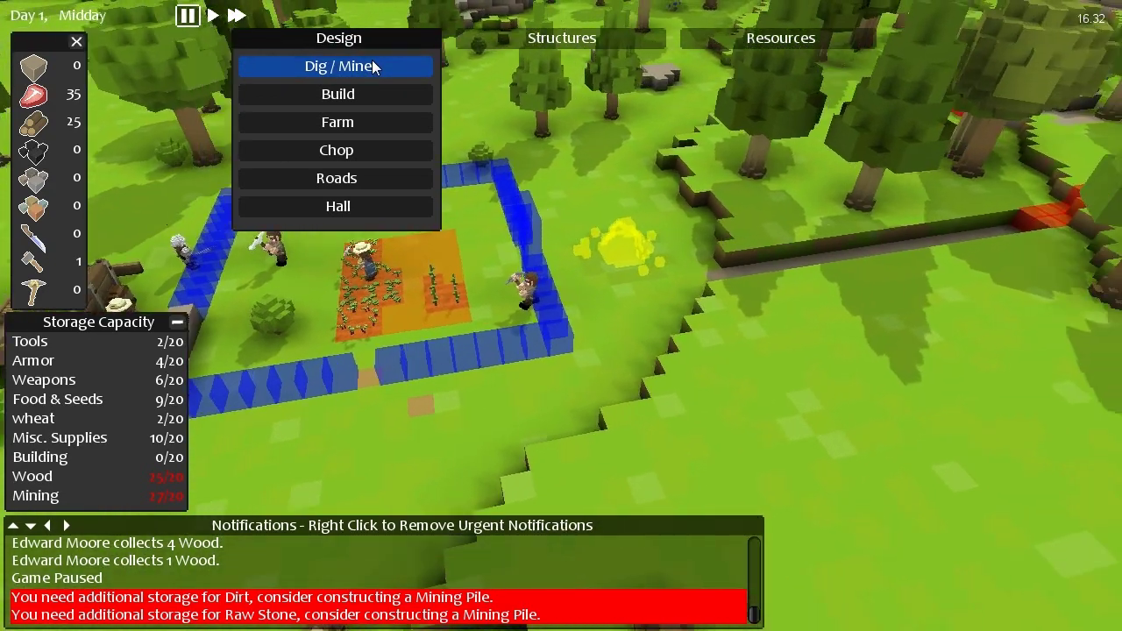
key(d)
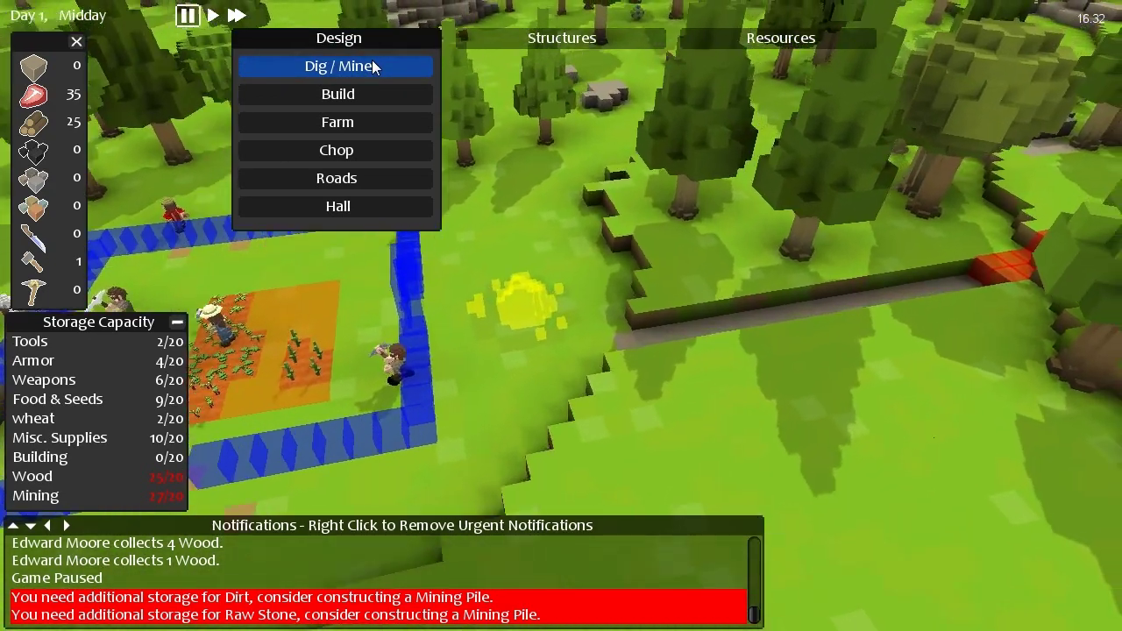
key(d)
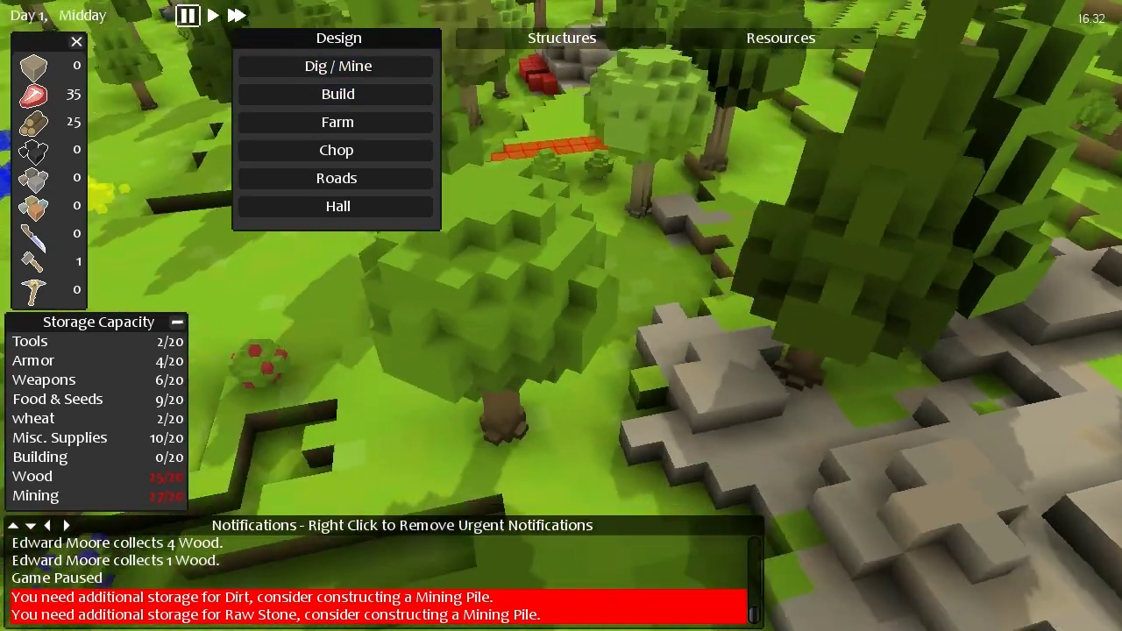
key(w)
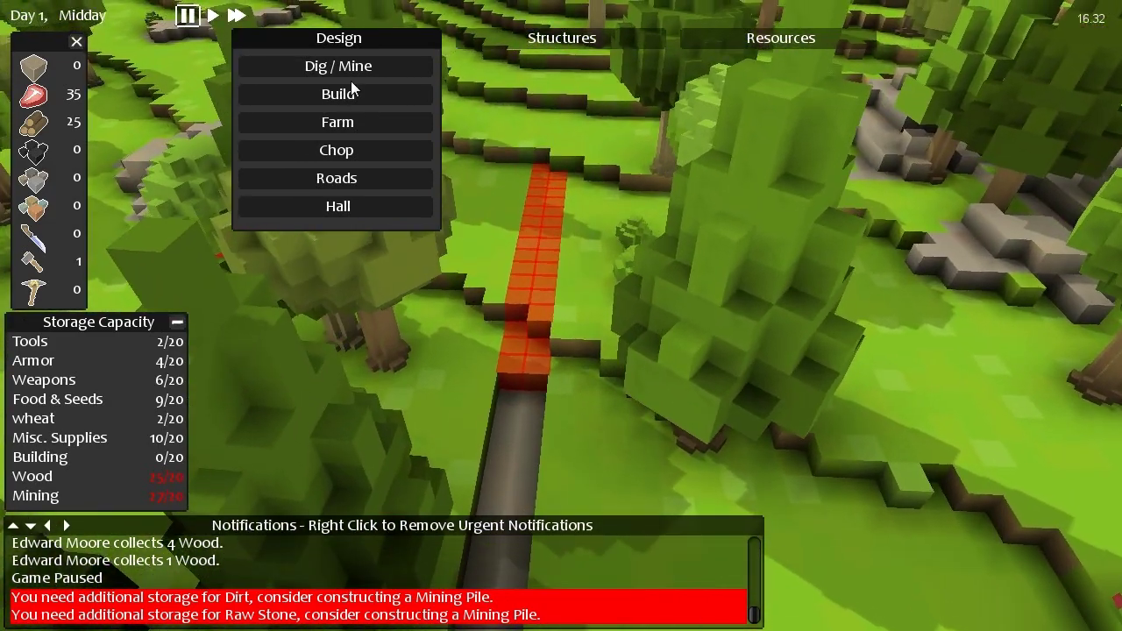
Designate Dig / Mine over the red-tiled road strip, extending it up the road.
click(358, 68)
drag(514, 379, 555, 182)
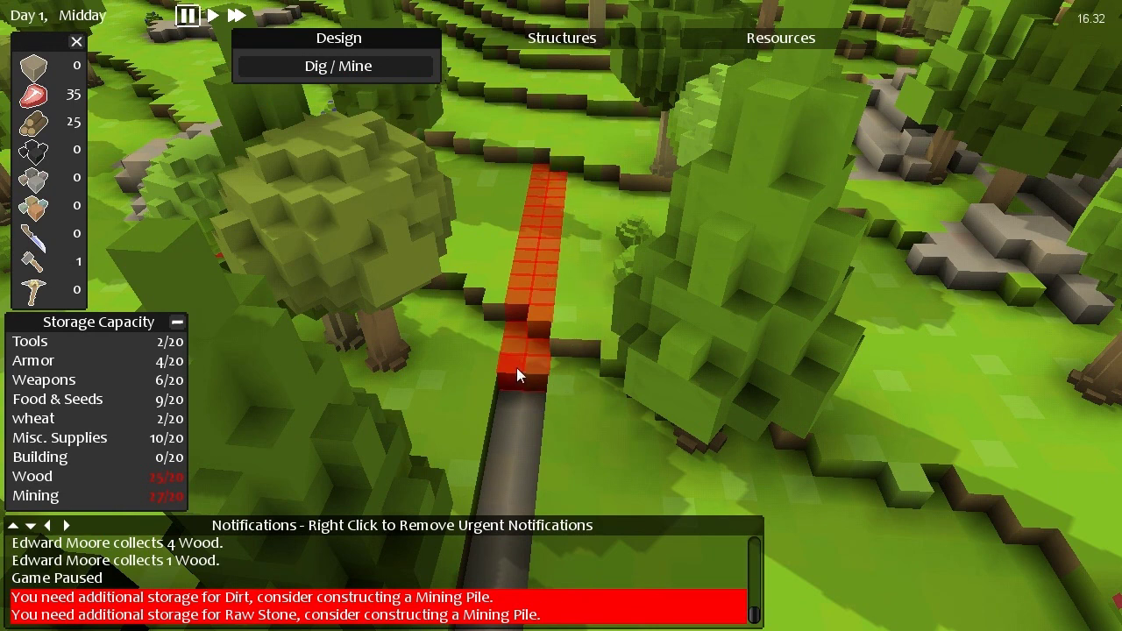
drag(516, 368, 565, 155)
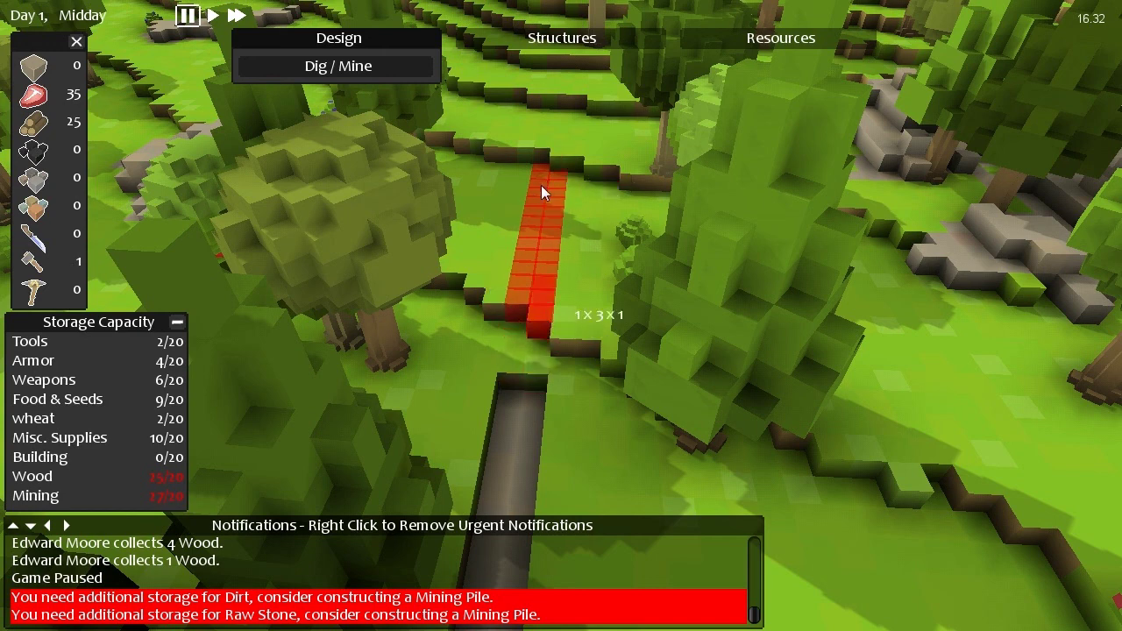
click(544, 145)
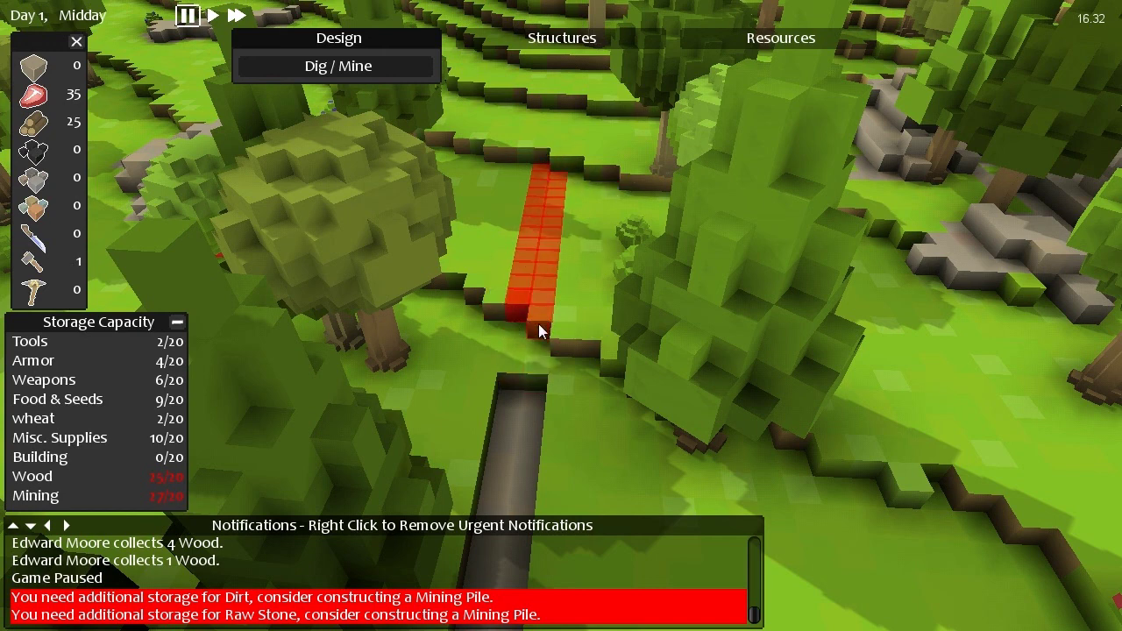
drag(539, 324, 543, 124)
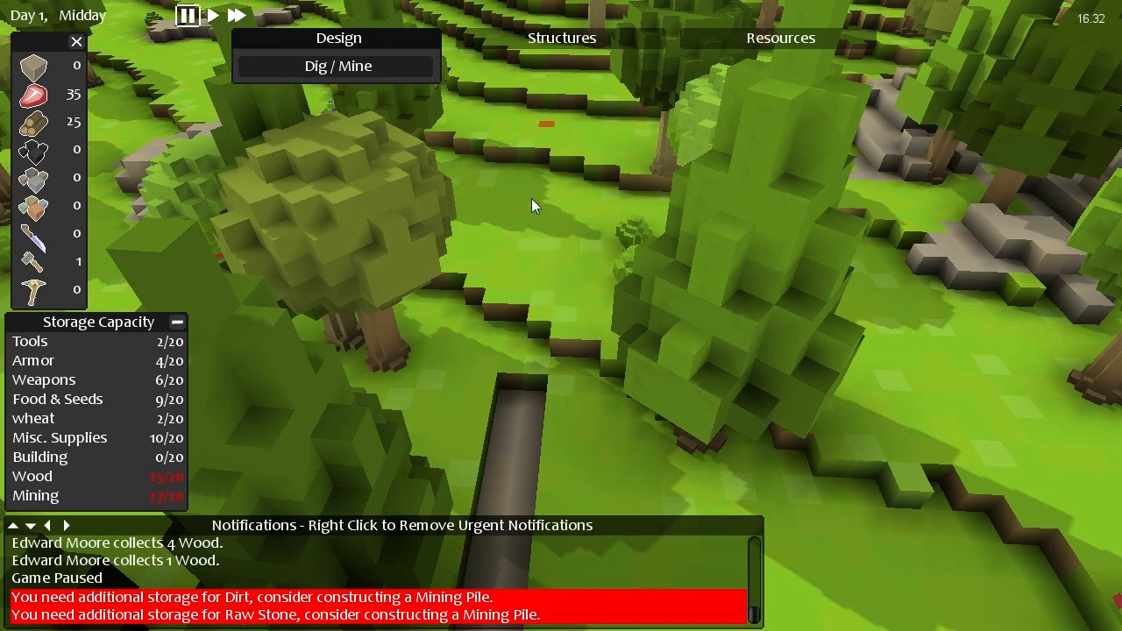
scroll(465, 389, down, 5)
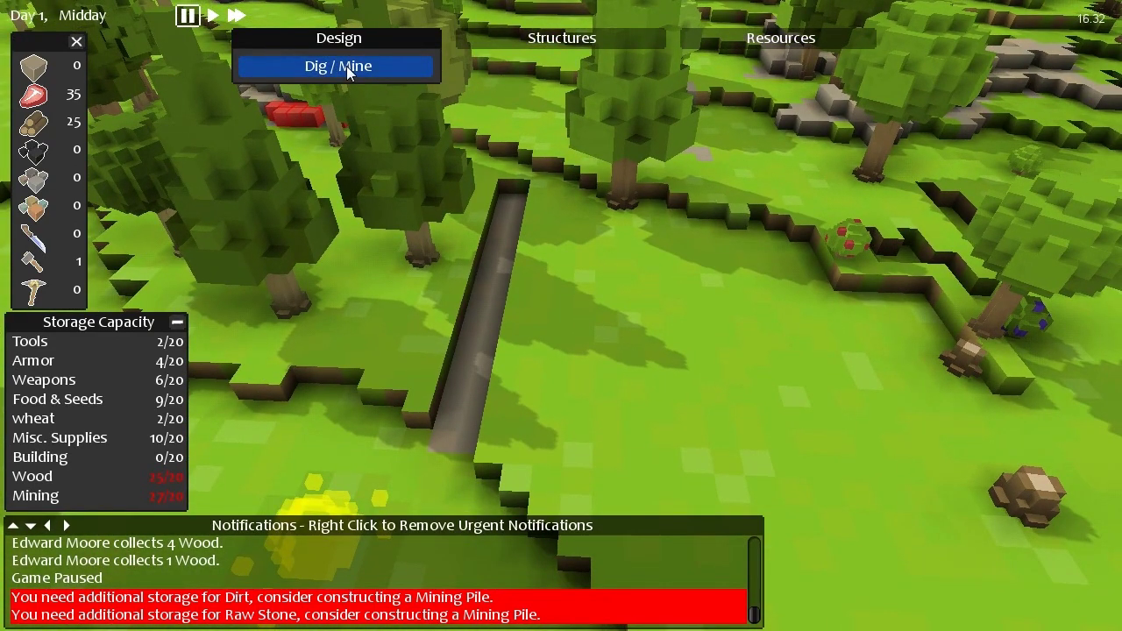
click(348, 94)
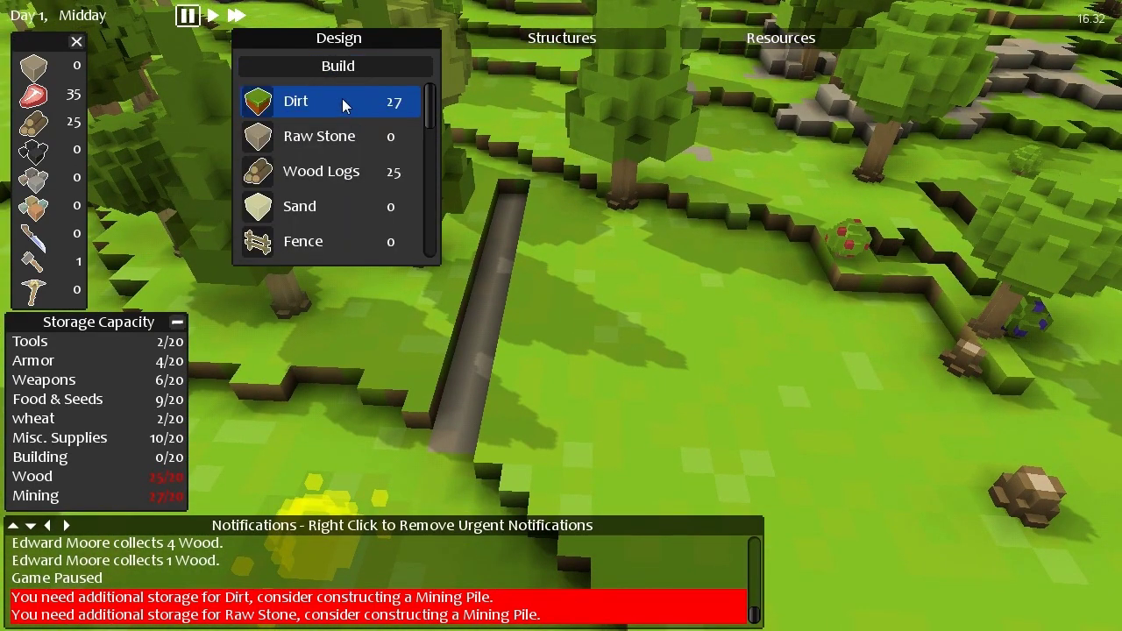
Place Dirt walls along the trench and past its end, then resume the game.
click(344, 102)
scroll(504, 404, up, 1)
drag(503, 406, 542, 152)
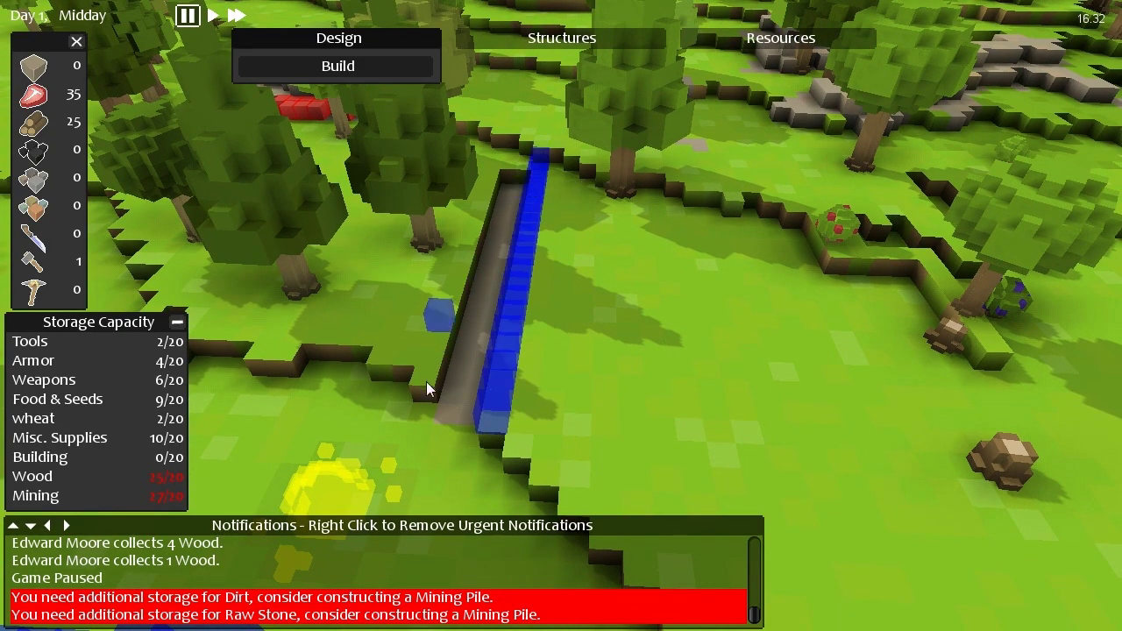
drag(427, 390, 495, 237)
scroll(438, 314, up, 2)
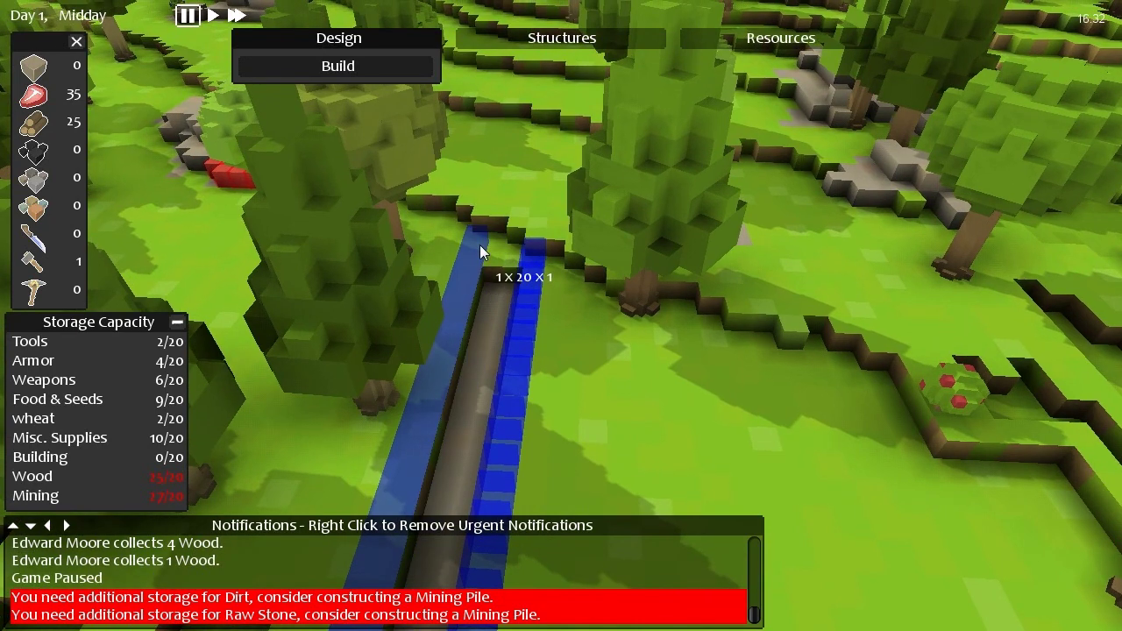
drag(495, 236, 484, 234)
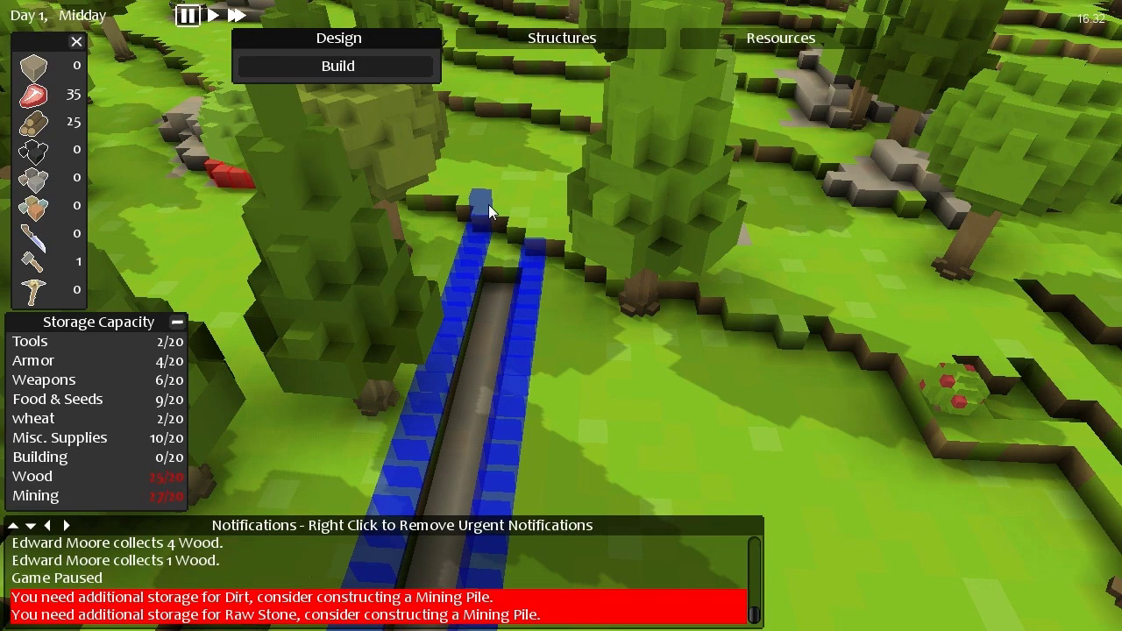
drag(489, 205, 543, 153)
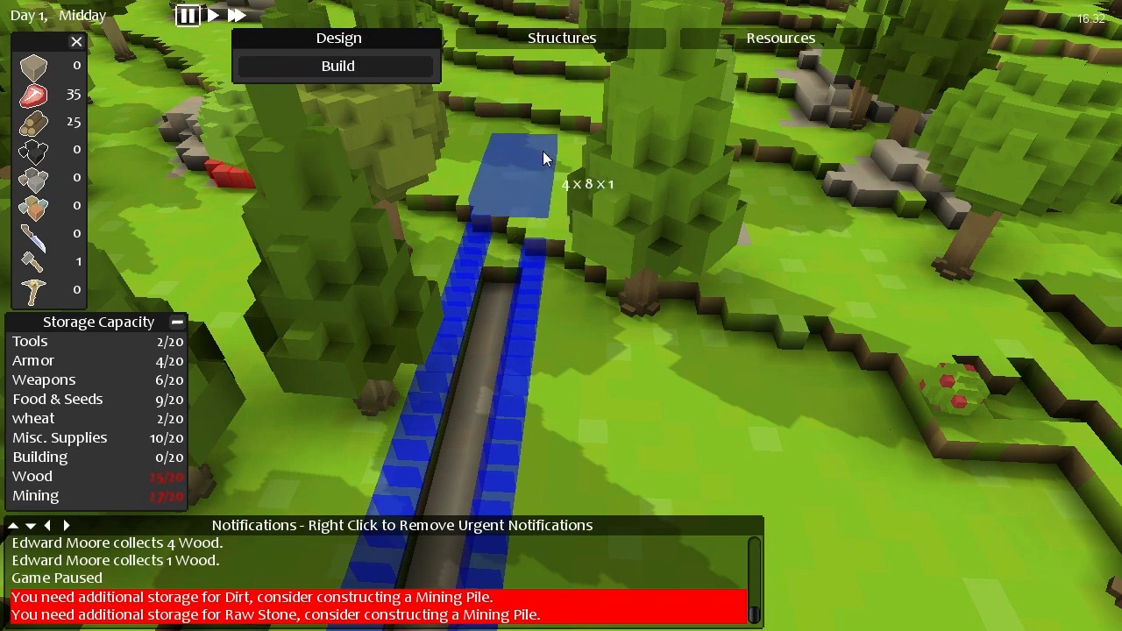
drag(543, 152, 548, 126)
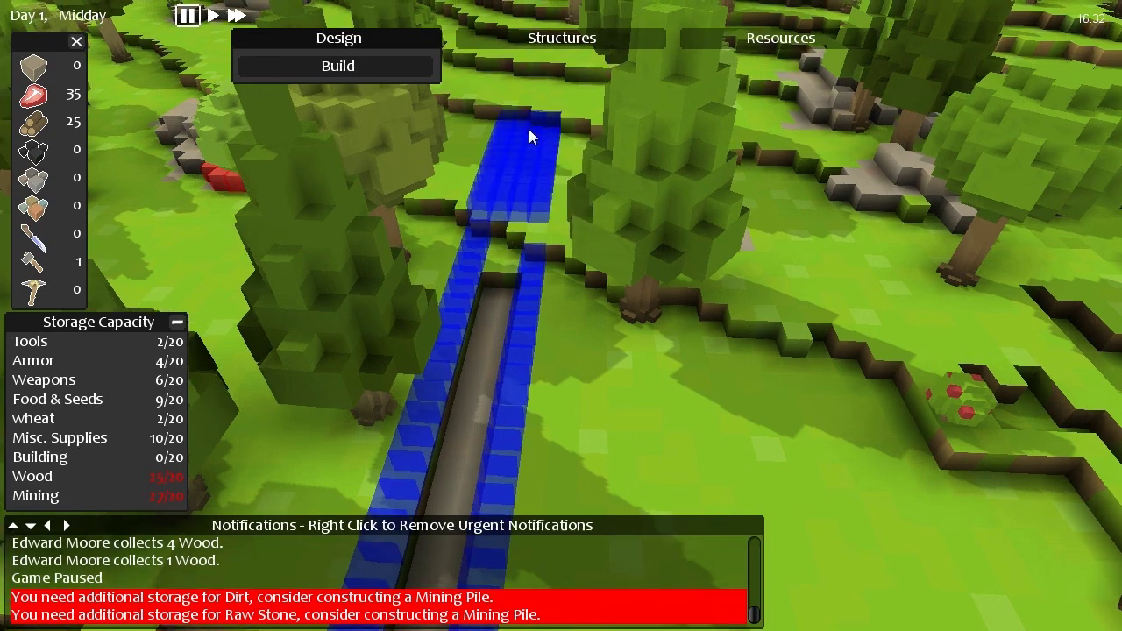
scroll(523, 140, up, 2)
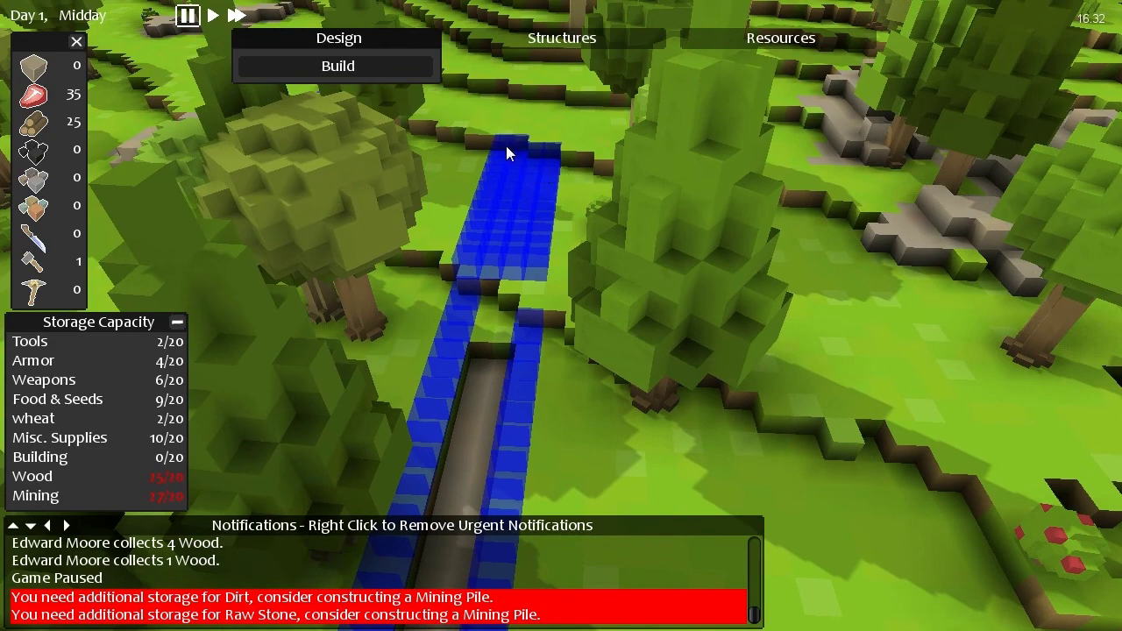
scroll(506, 145, down, 5)
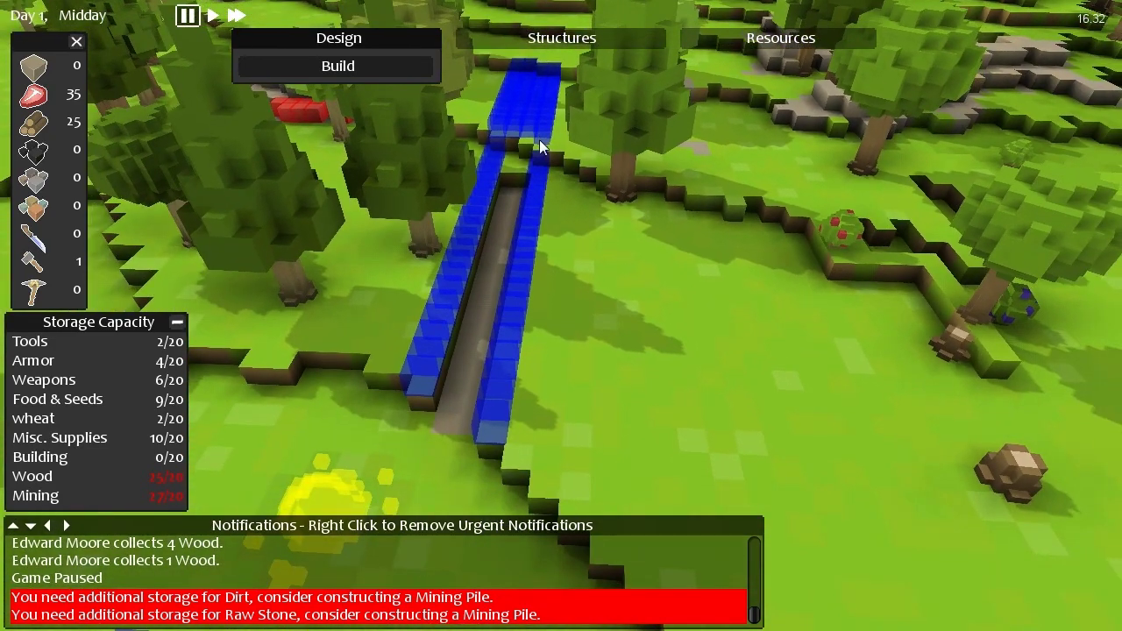
scroll(543, 142, up, 1)
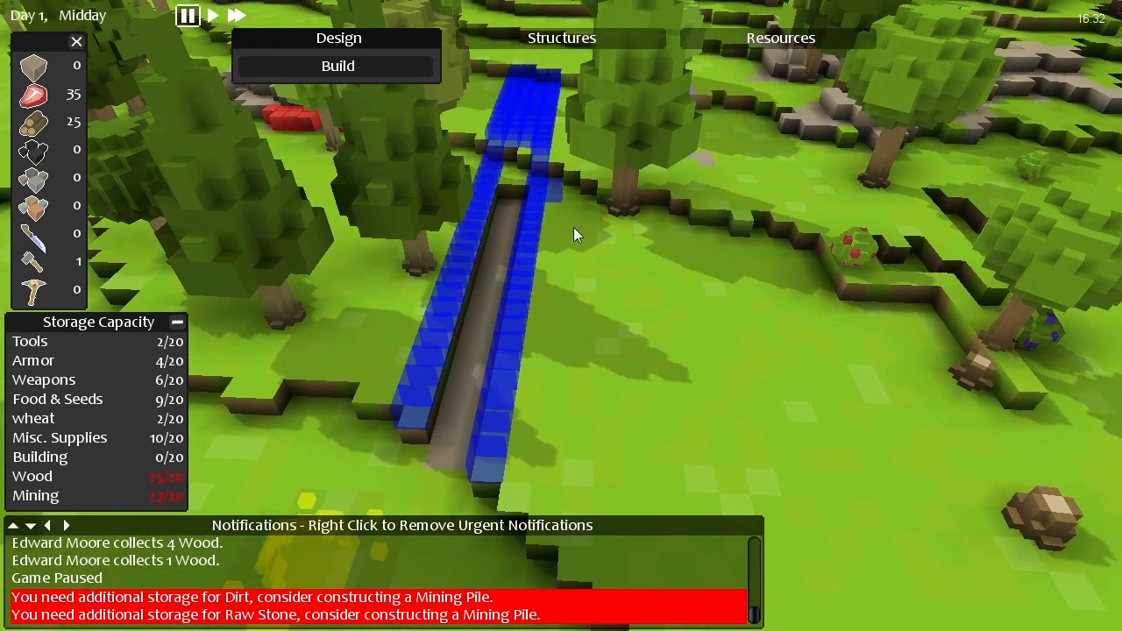
key(Escape)
key(s)
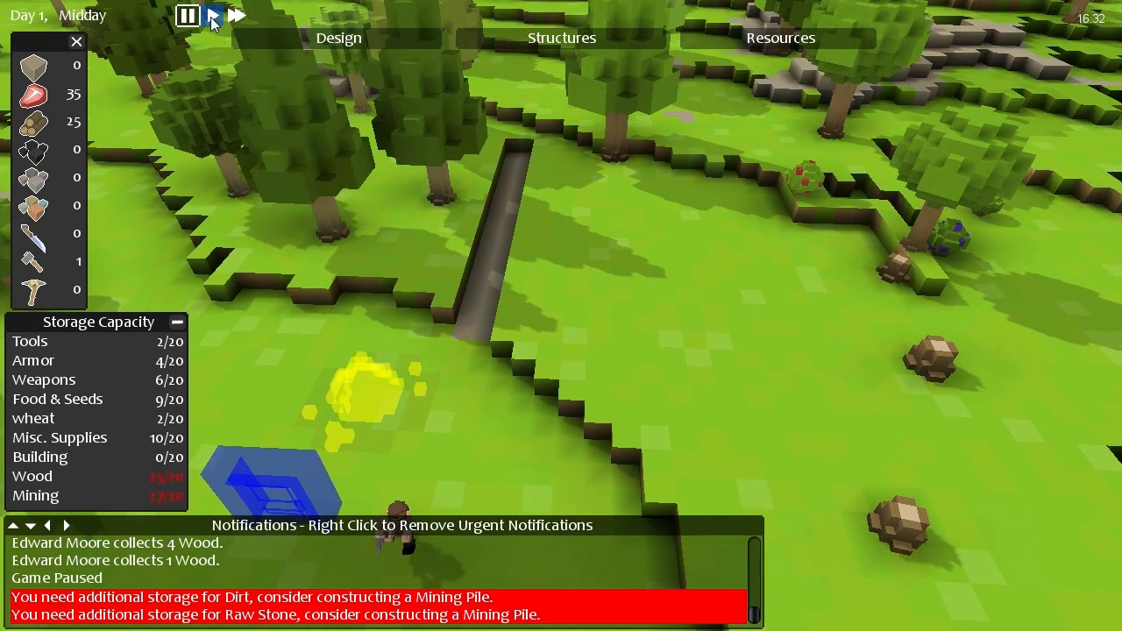
click(212, 18)
Pan toward the farm plots, cycle through five colonists, and view Letitia Gerland's stats.
key(s)
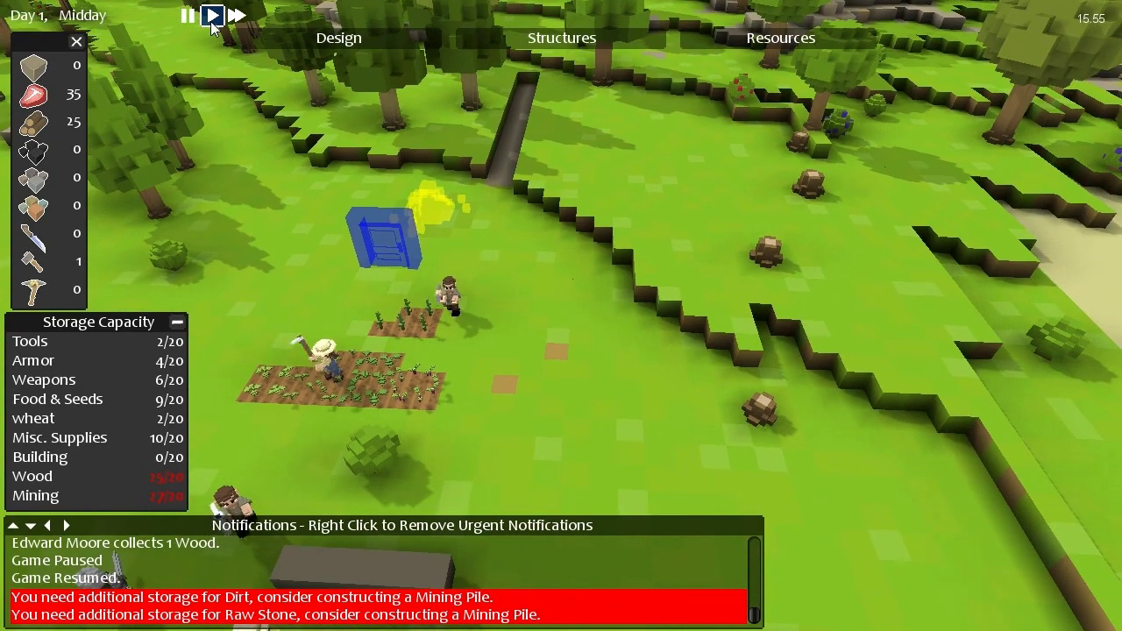
key(s)
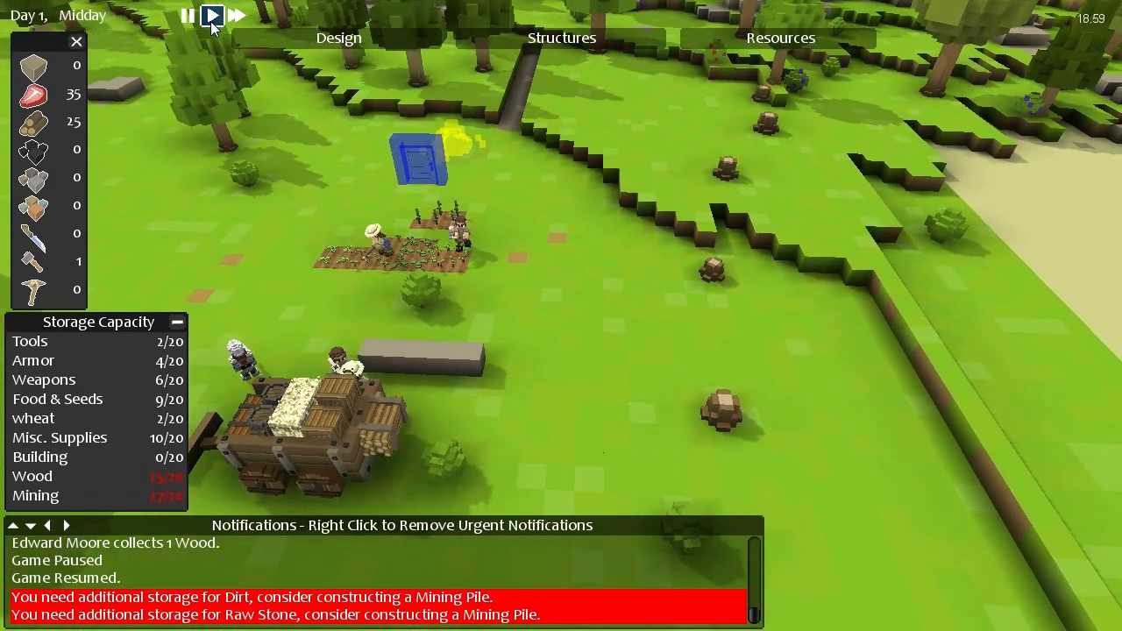
key(Tab)
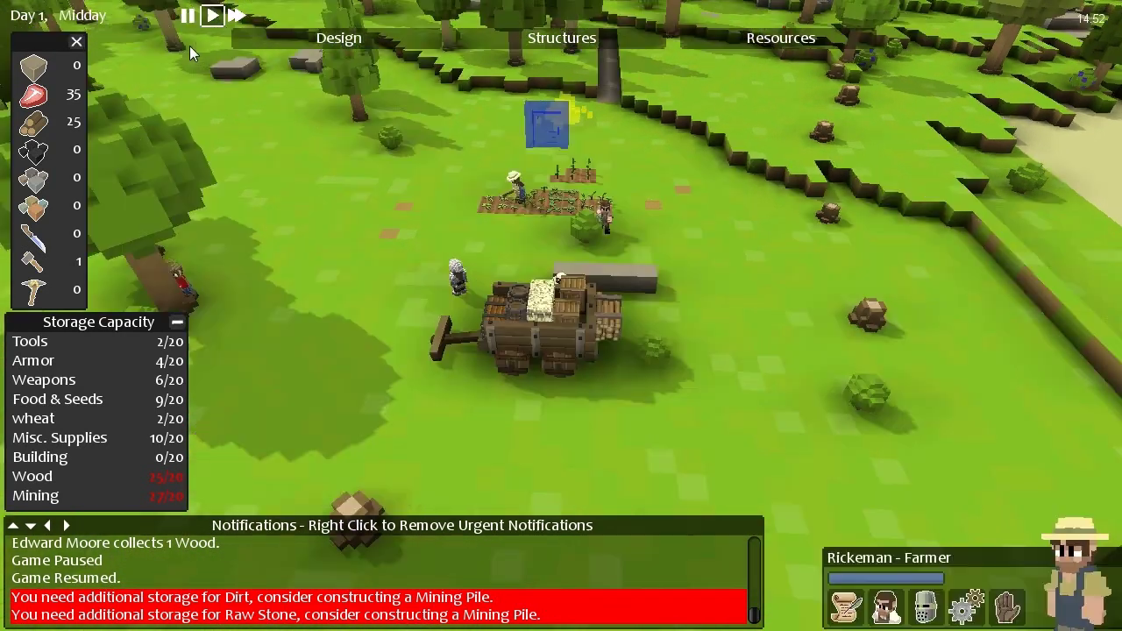
key(Tab)
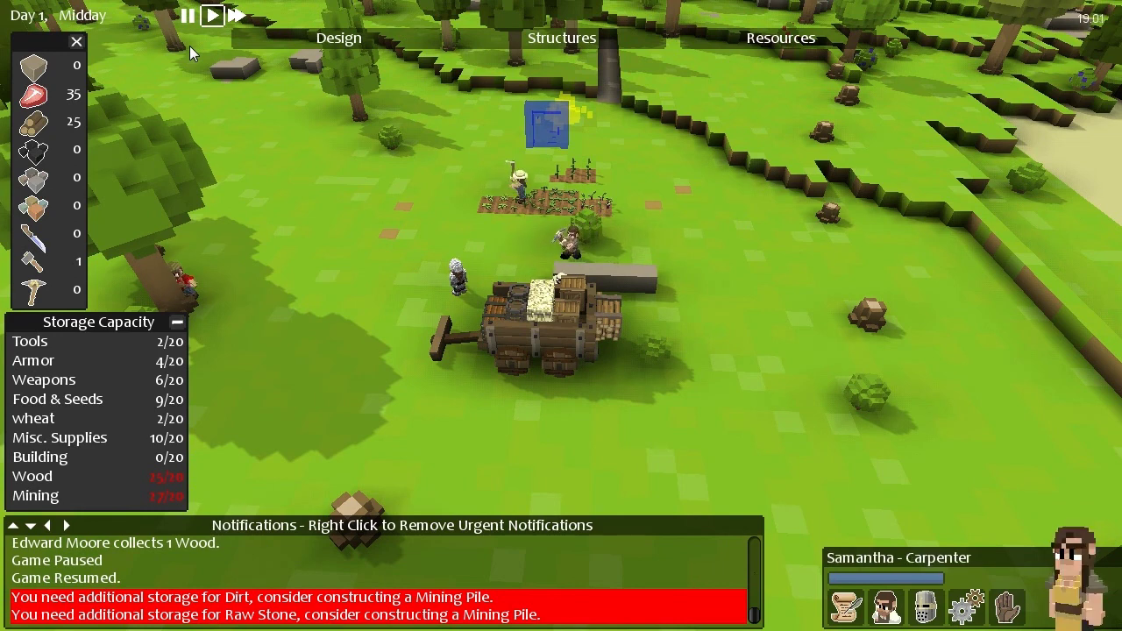
key(Tab)
key(Tab)
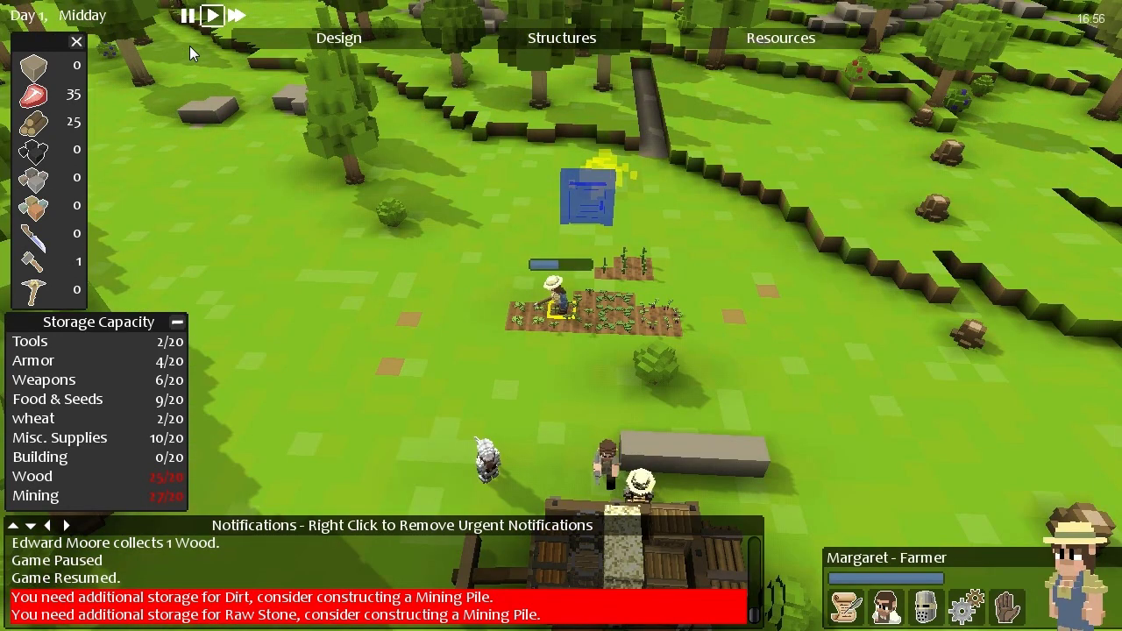
key(Tab)
key(Tab)
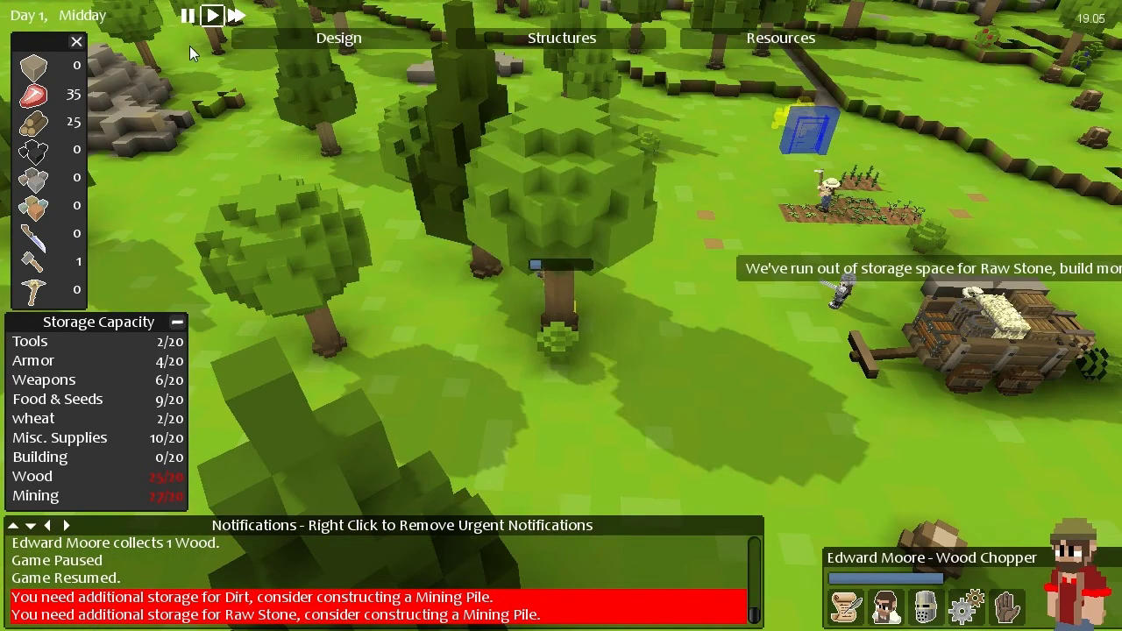
key(Tab)
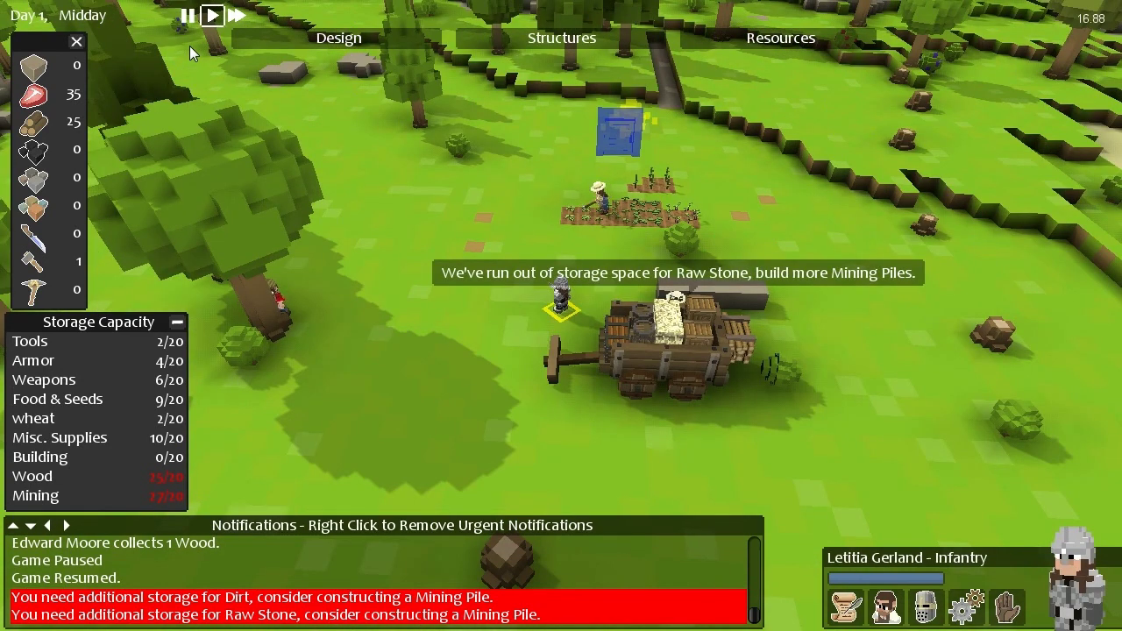
key(d)
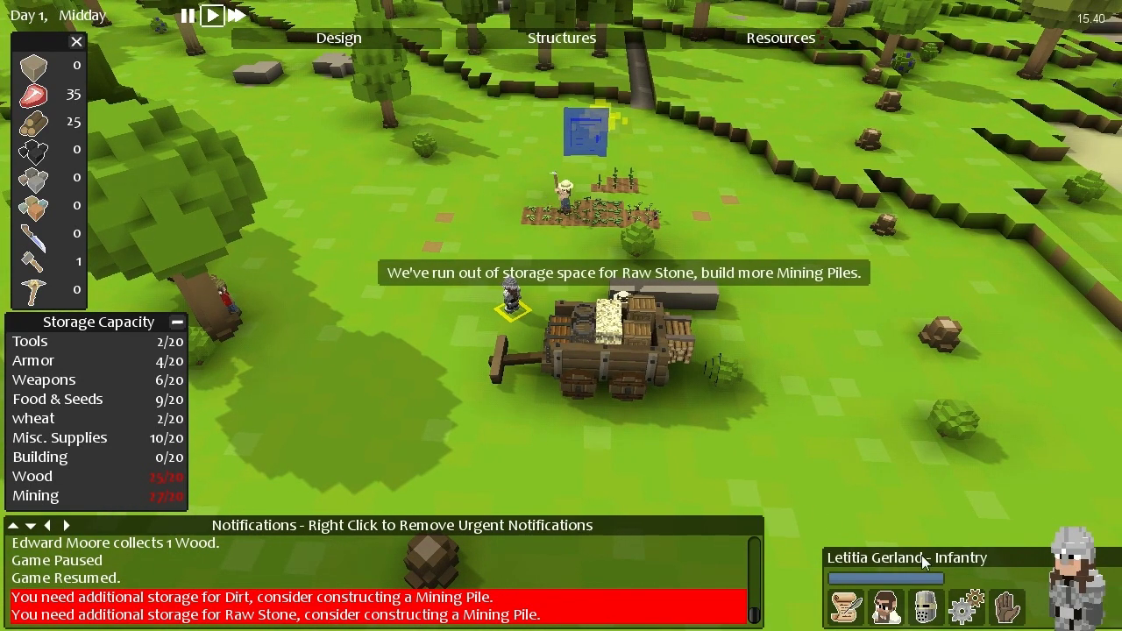
click(885, 606)
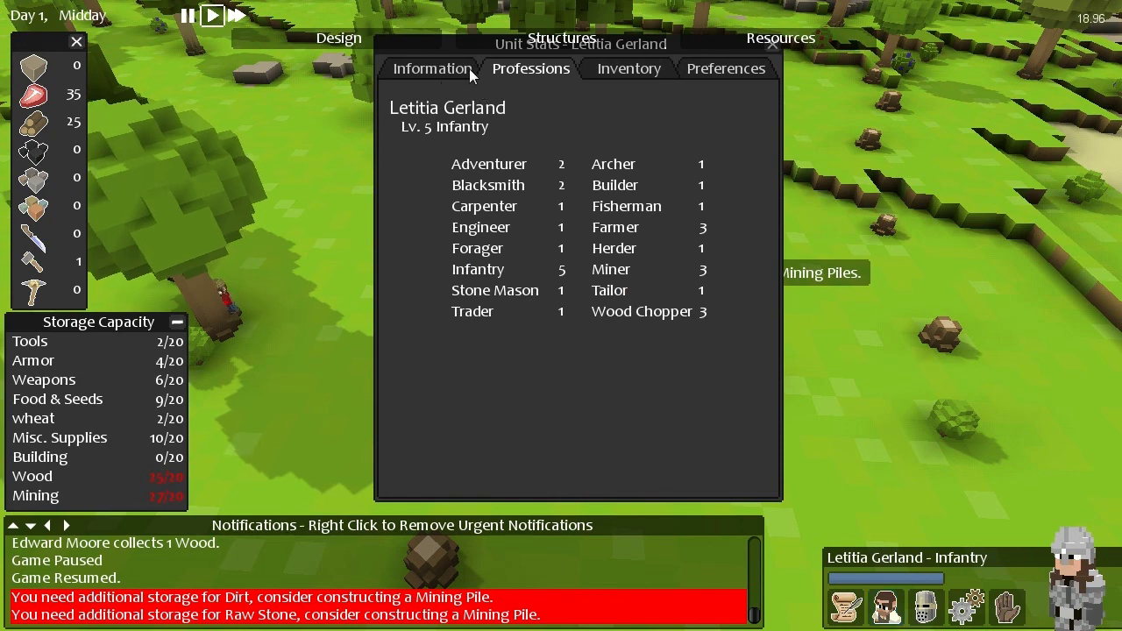
Browse the colonists' stats and profession levels, including the miner and the infantry colonist.
click(446, 70)
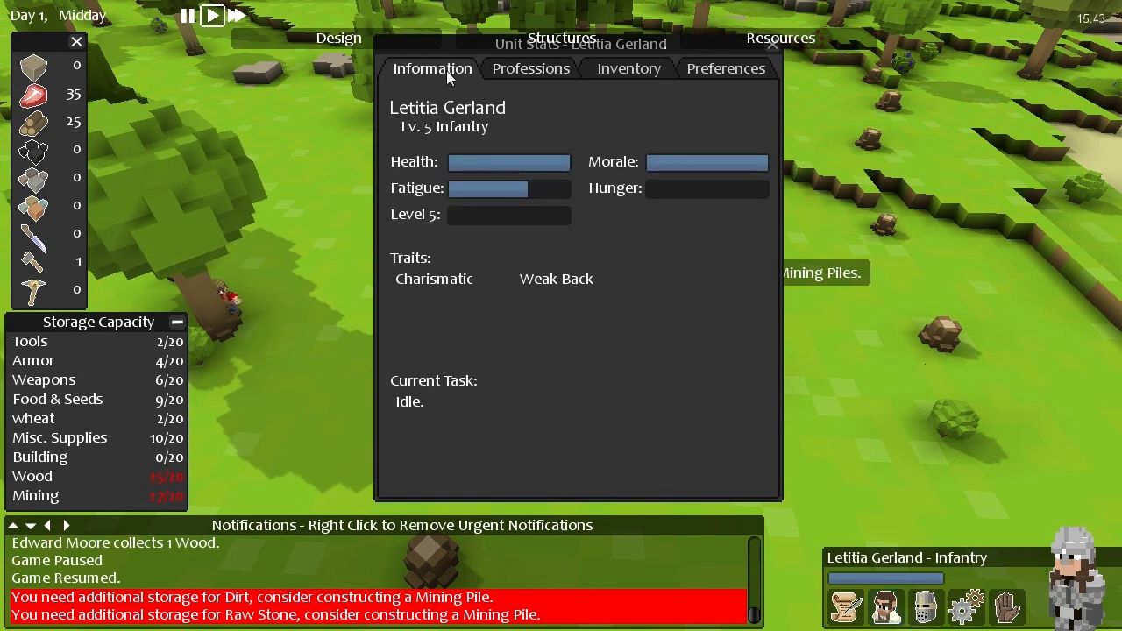
key(Tab)
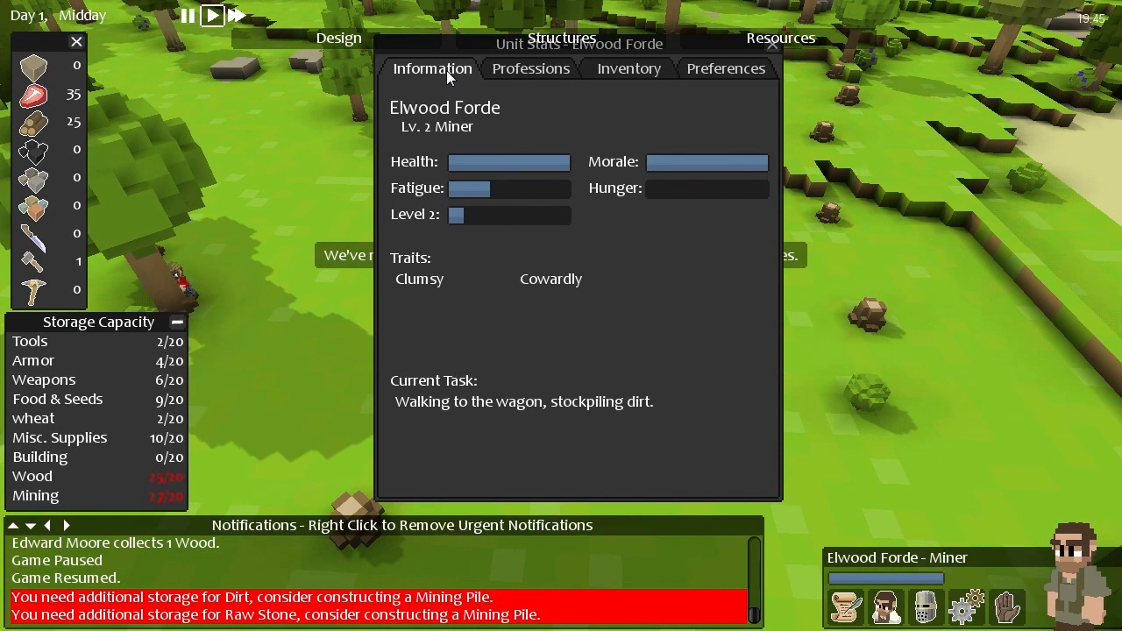
click(542, 67)
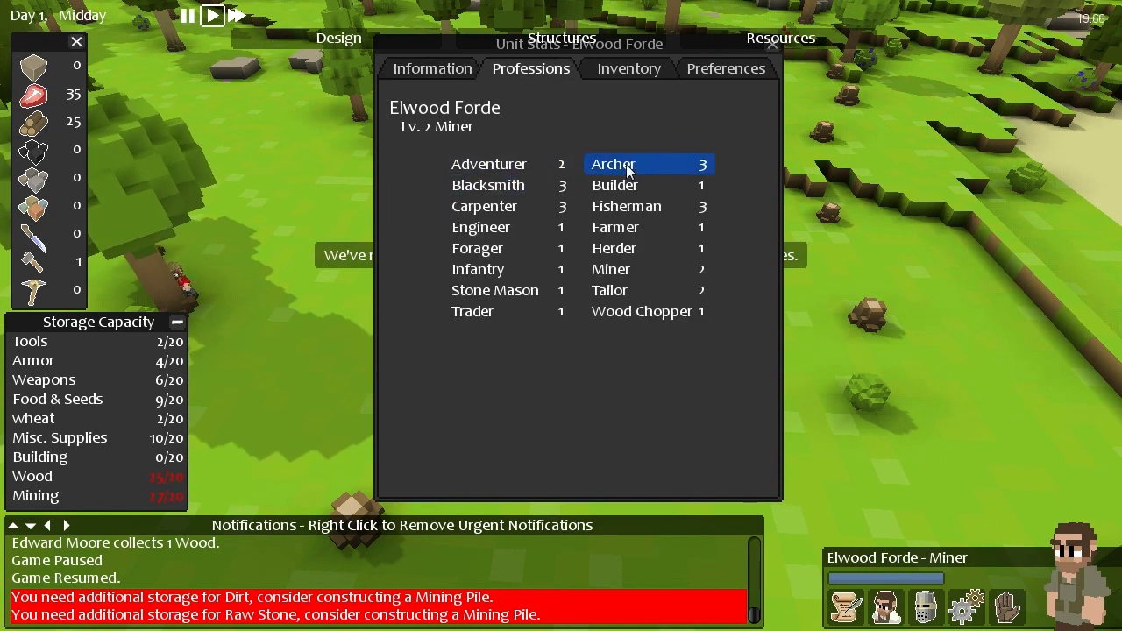
key(Tab)
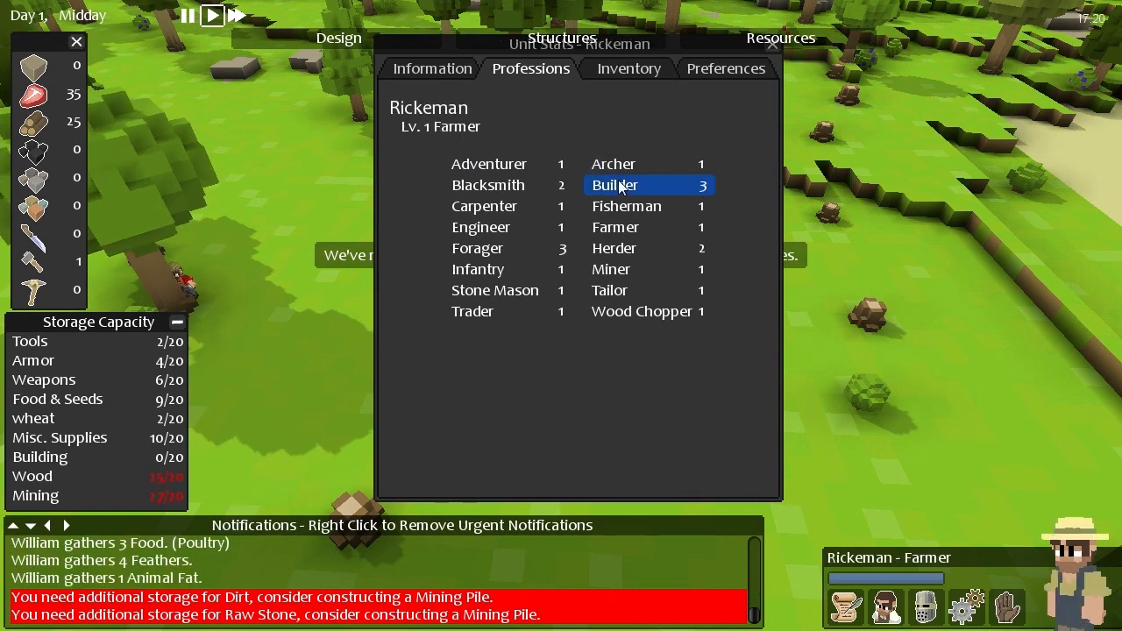
key(Tab)
key(Tab)
key(Tab)
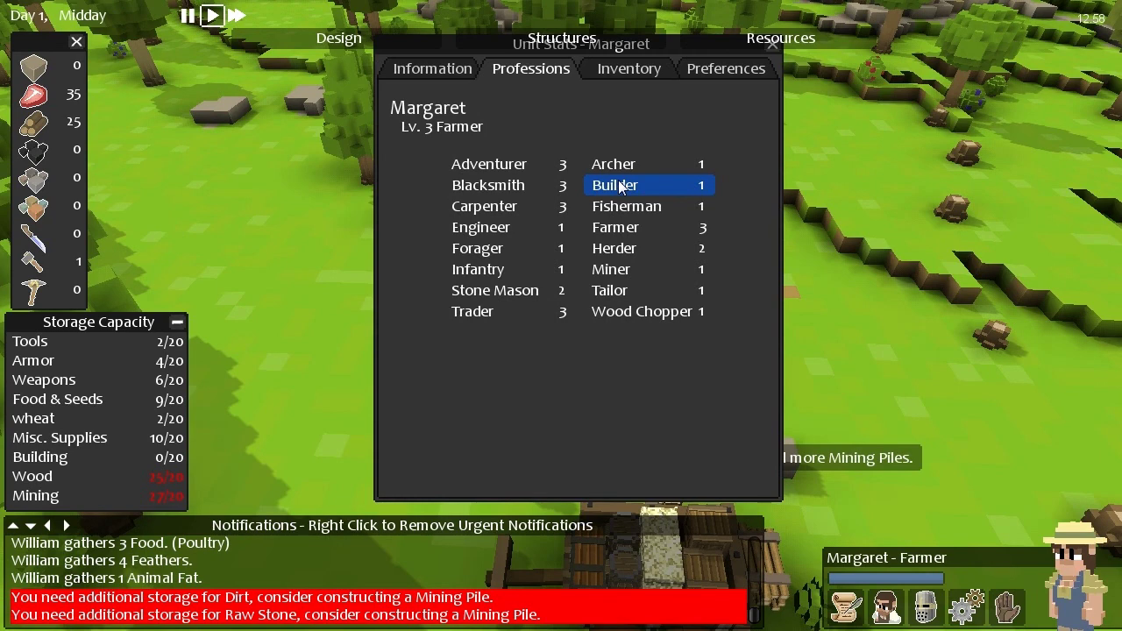
key(Tab)
key(Tab)
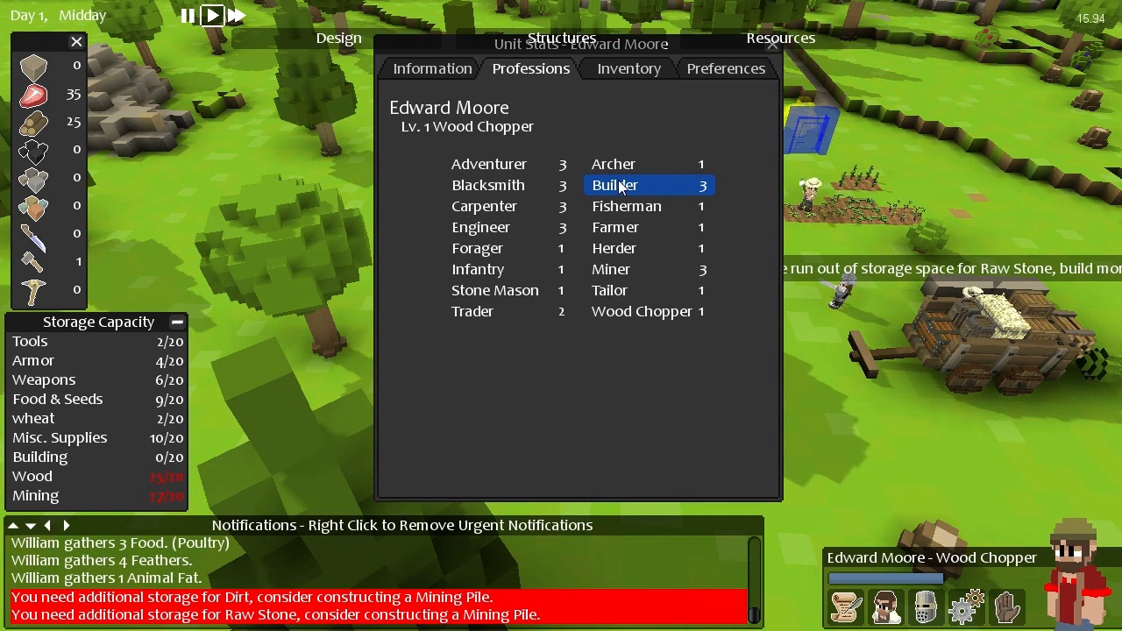
key(Tab)
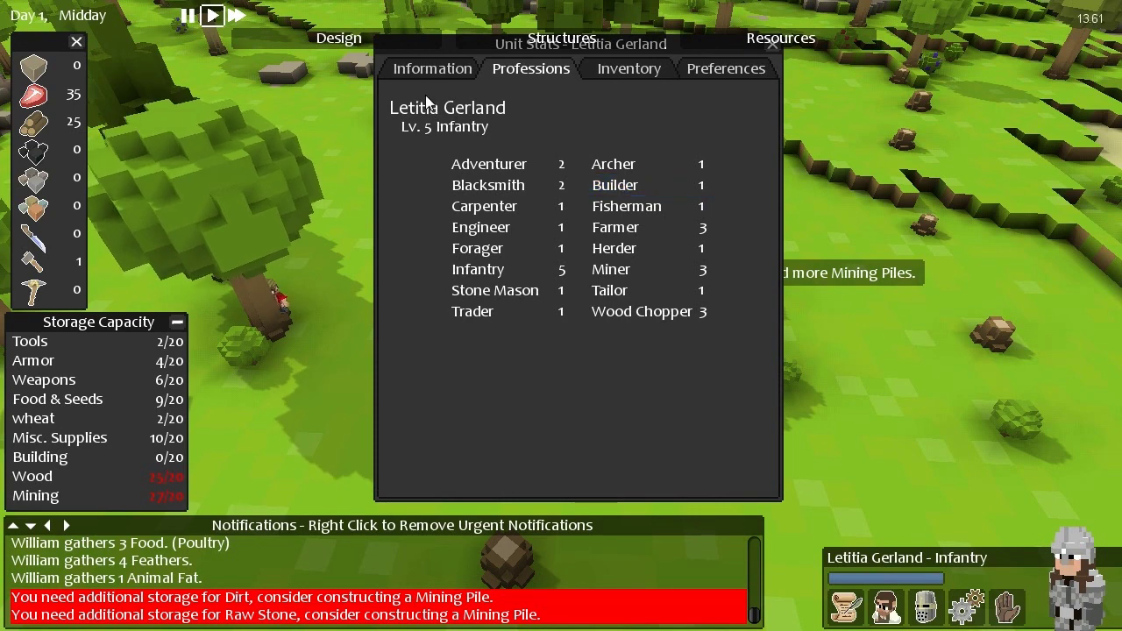
click(427, 68)
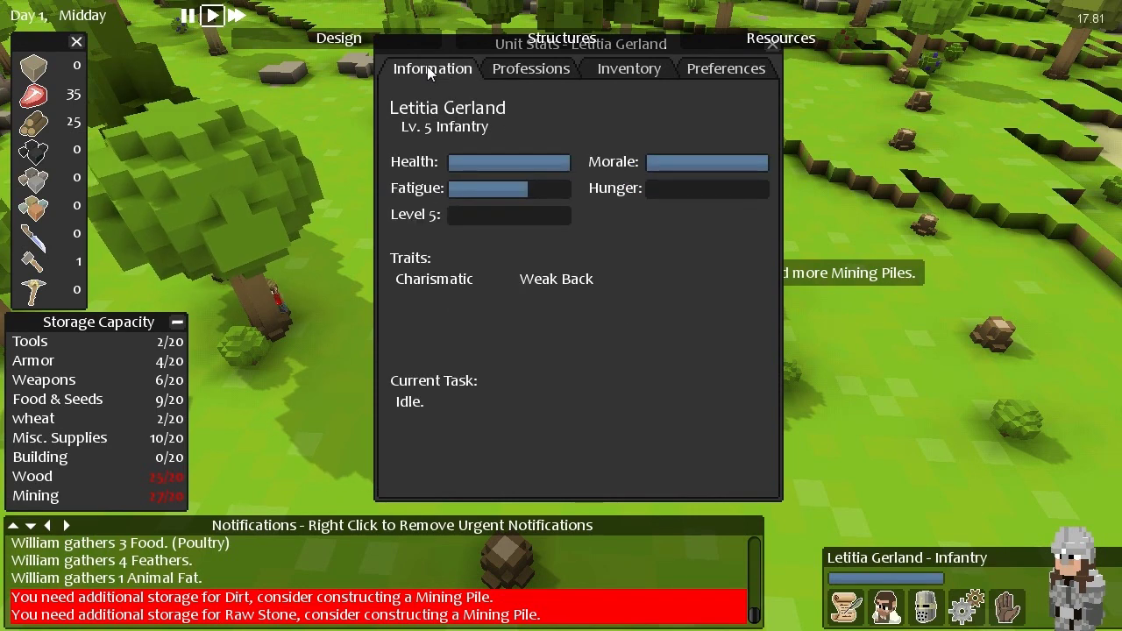
Change miner Elwood Forde's profession to Builder and close the Unit Stats window.
key(Tab)
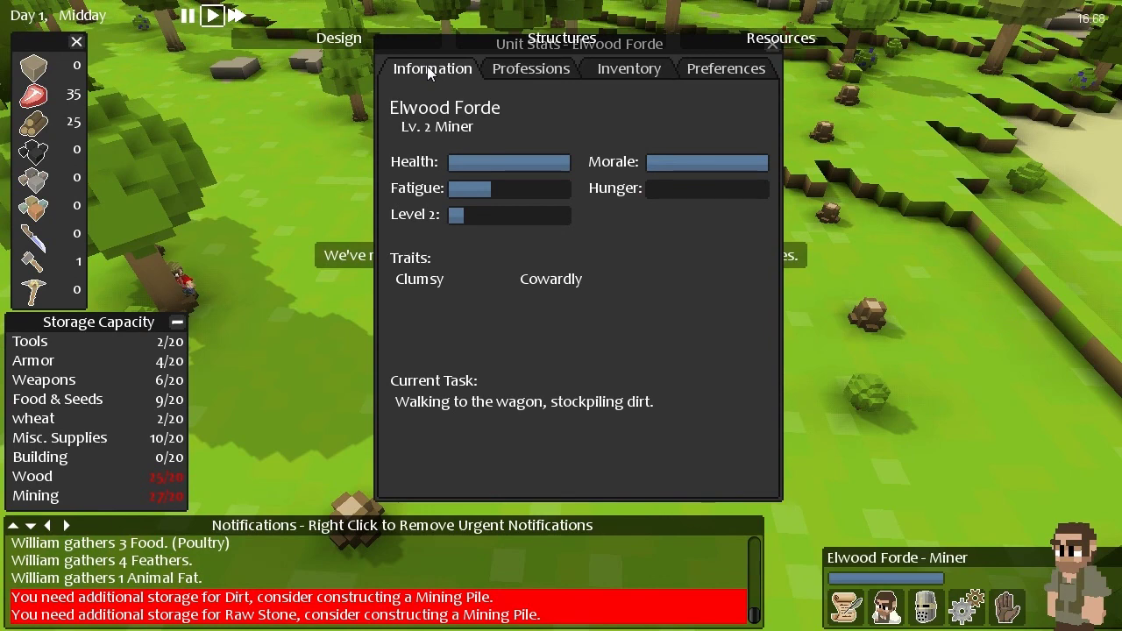
click(552, 70)
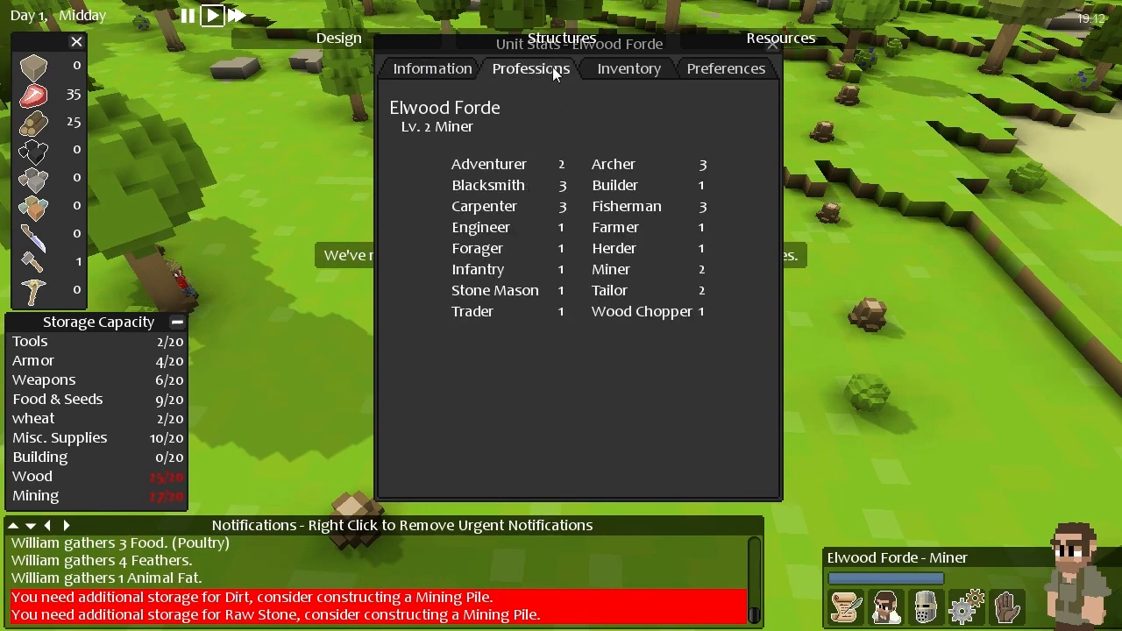
click(612, 187)
click(772, 45)
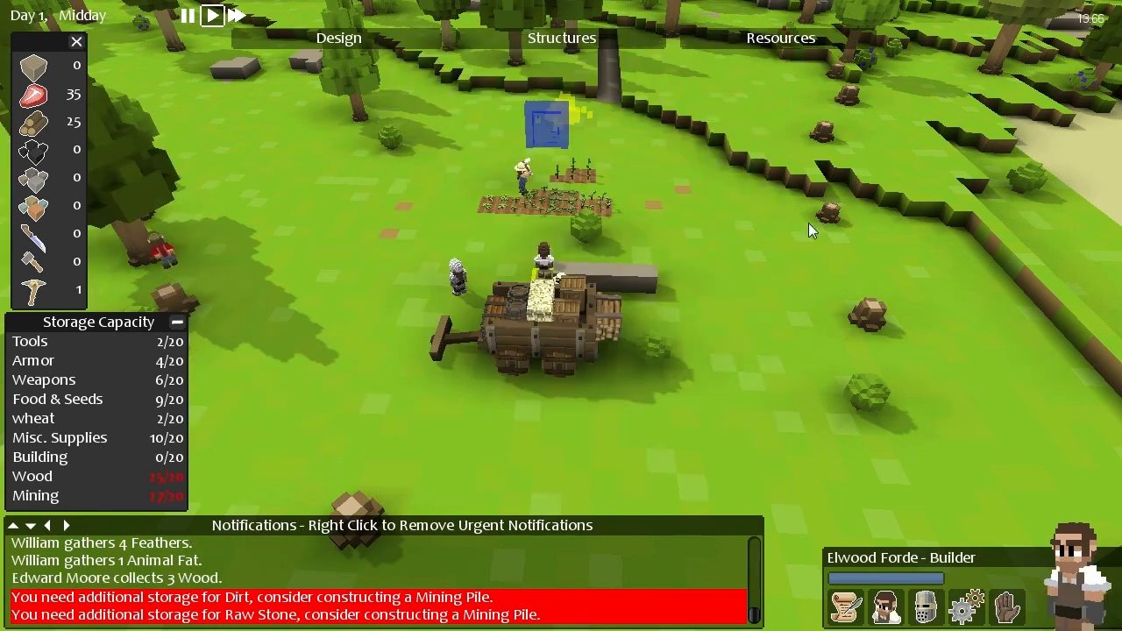
scroll(798, 294, up, 1)
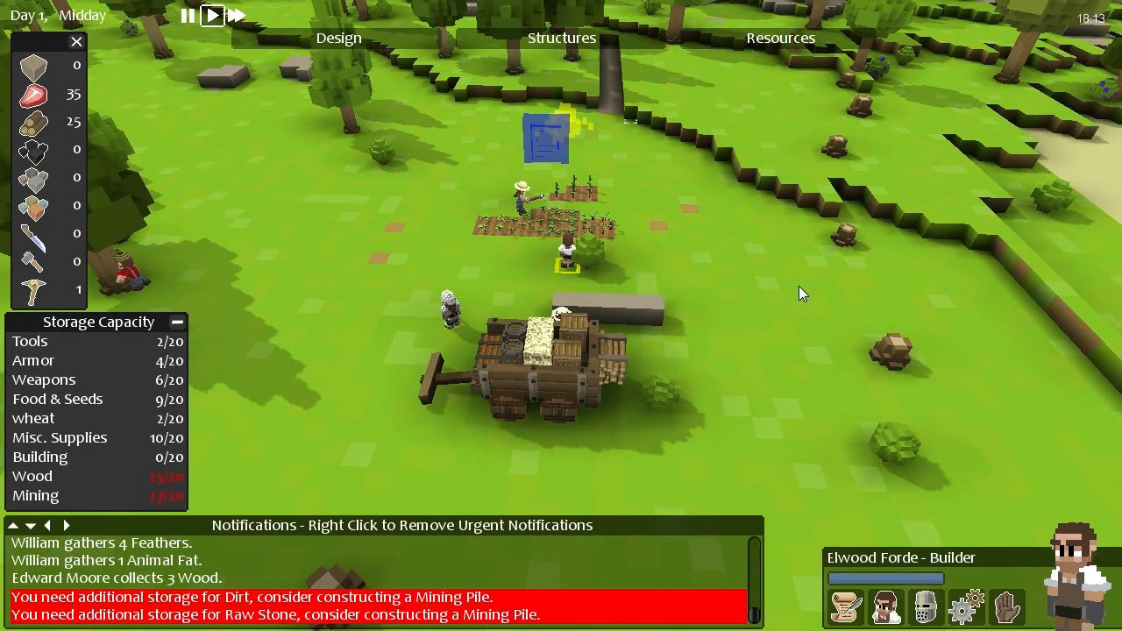
key(a)
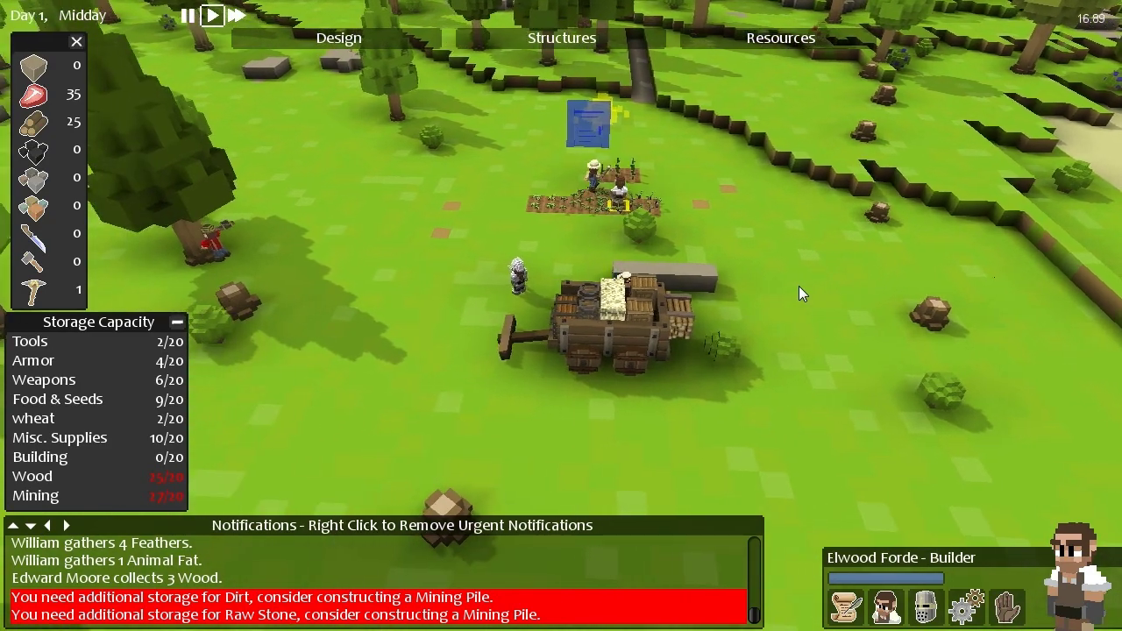